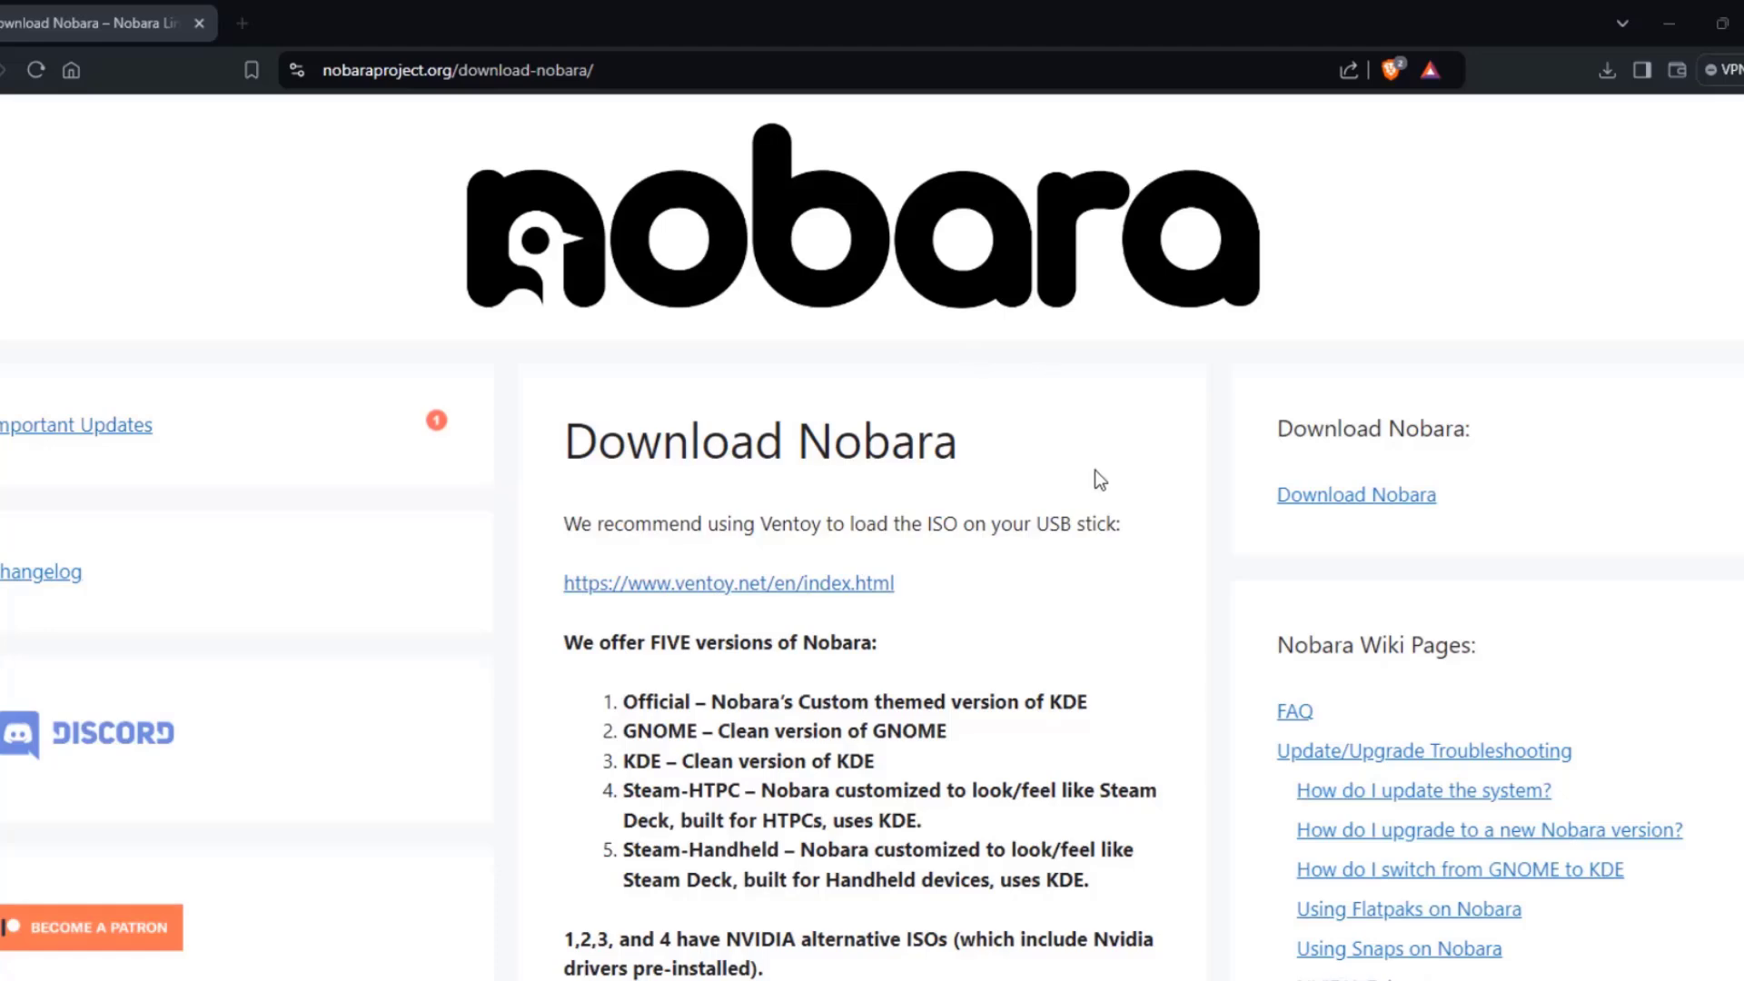
# Scroll the Download Nobara page down to the Nvidia section, then back up to the Standard ISO downloads.
pyautogui.scroll(-5, 1077, 499)
pyautogui.moveTo(564, 177); pyautogui.dragTo(895, 186)
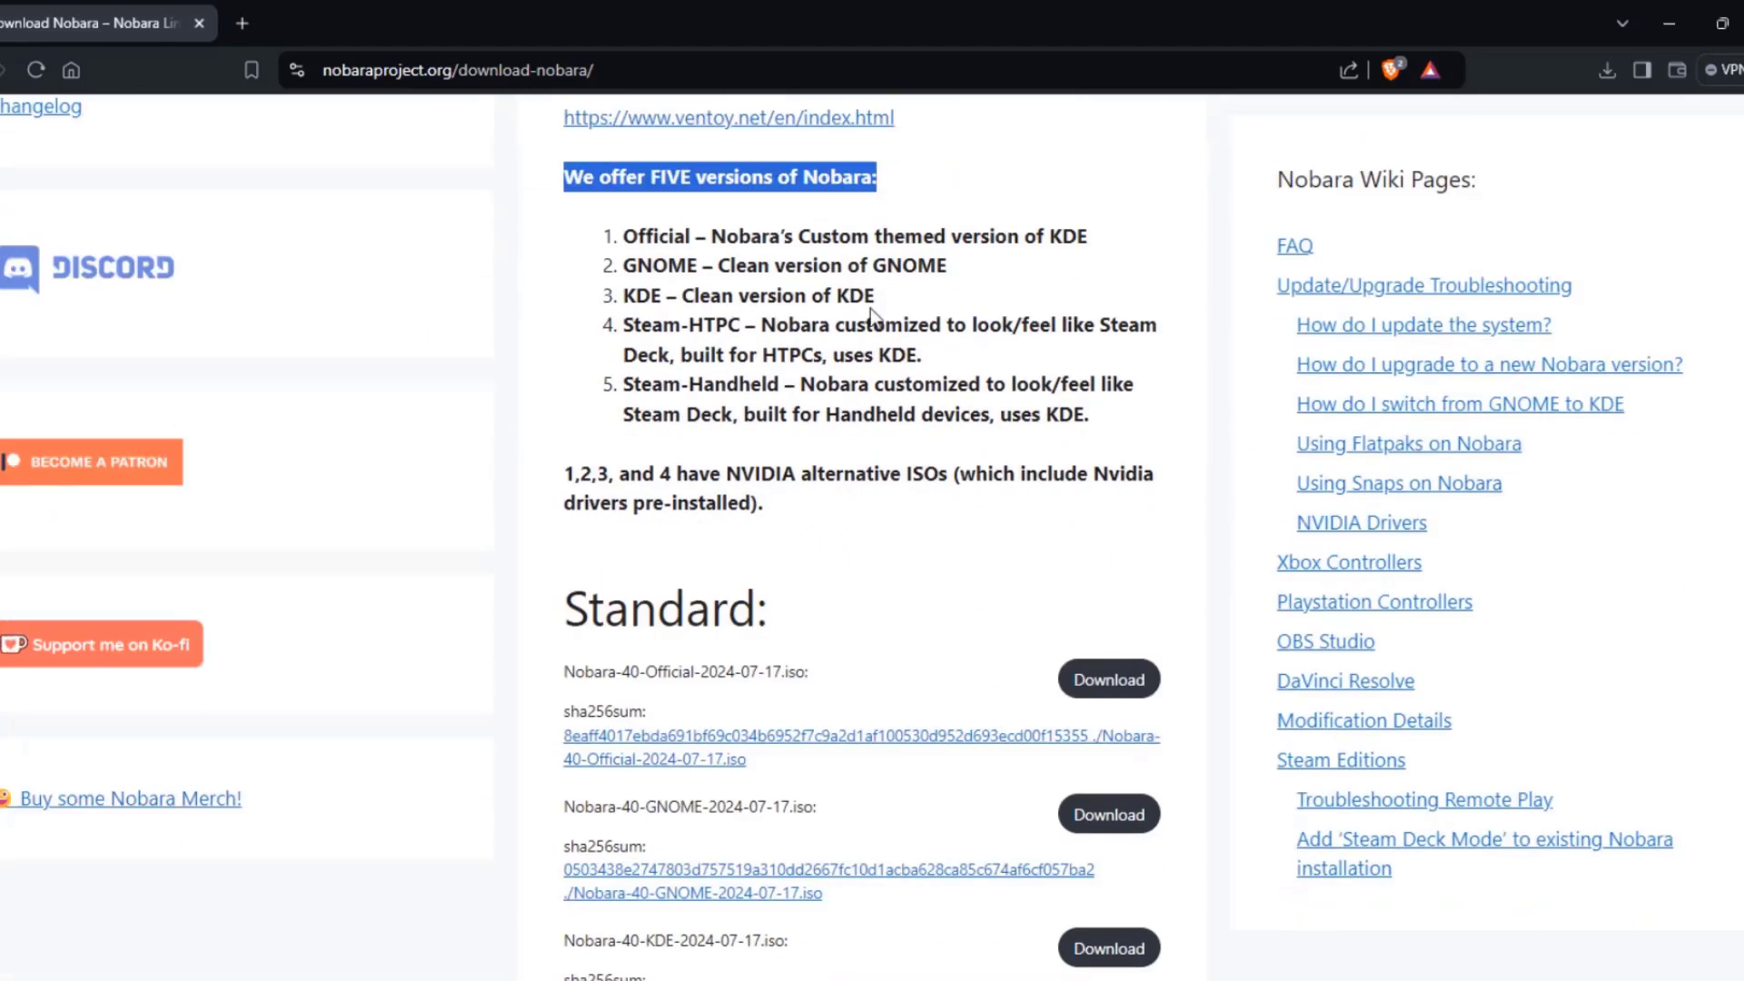
pyautogui.scroll(-14, 1164, 571)
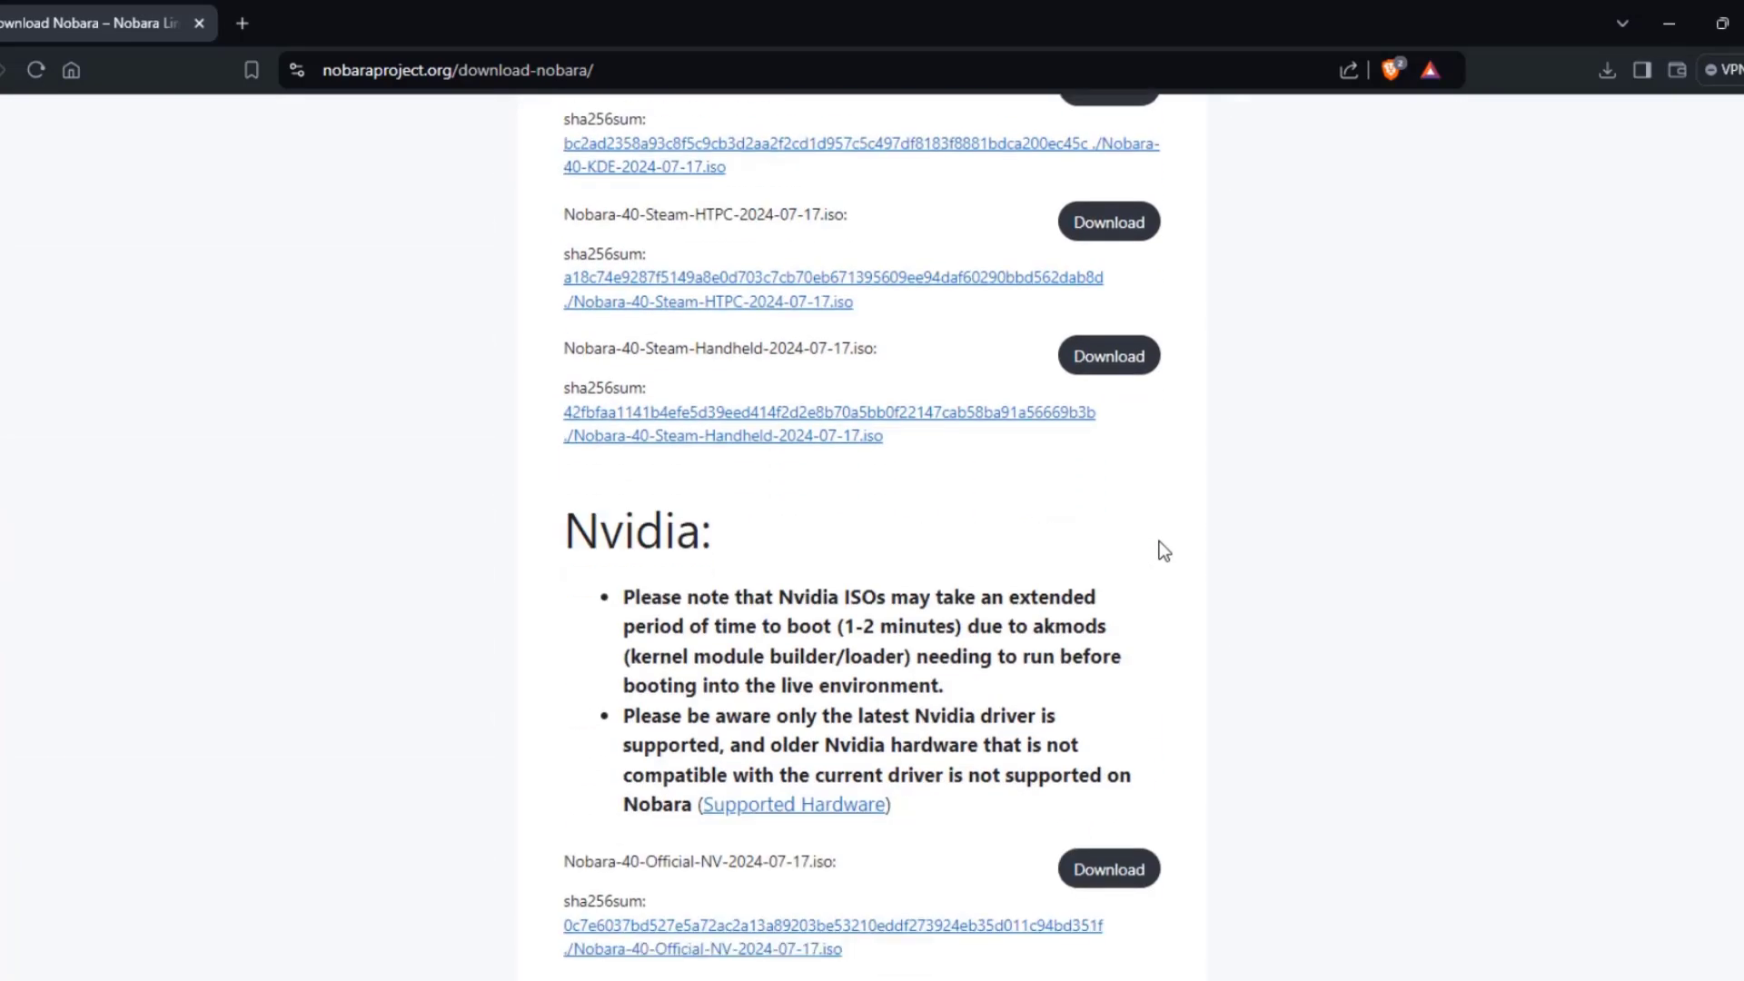
pyautogui.scroll(13, 1160, 542)
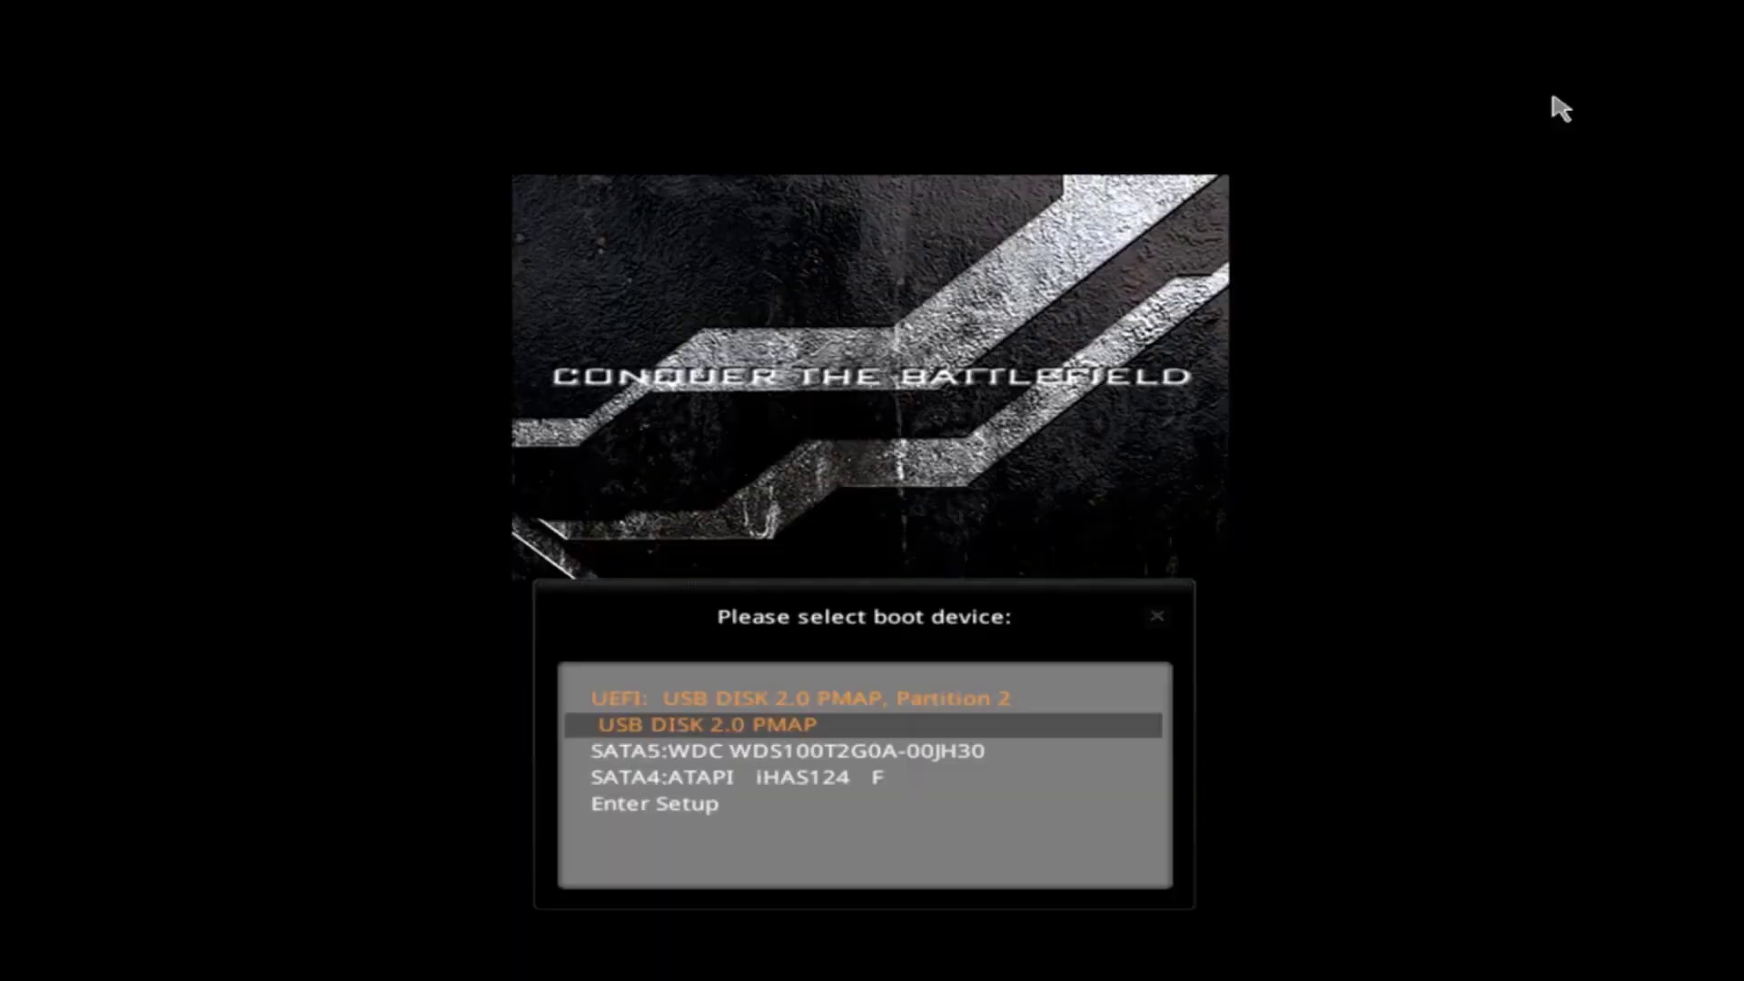
# Boot from the USB stick and keep American English, the New York time zone and US keyboard.
pyautogui.press('Return')
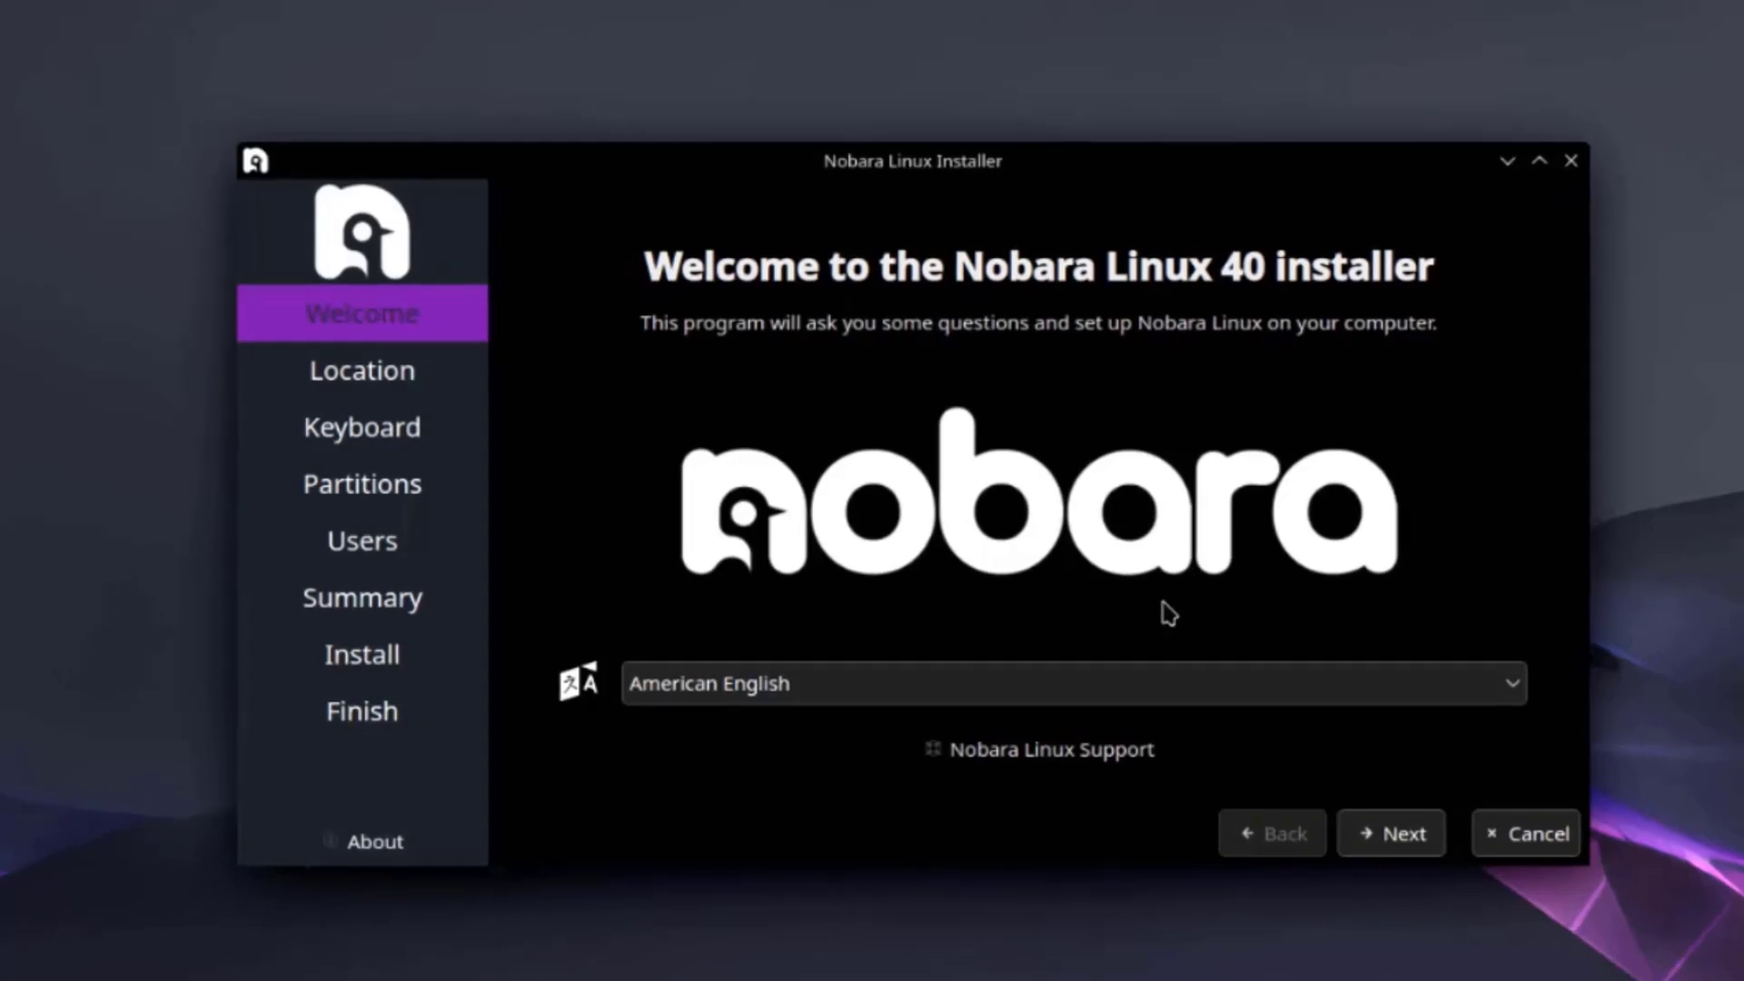
pyautogui.click(1404, 834)
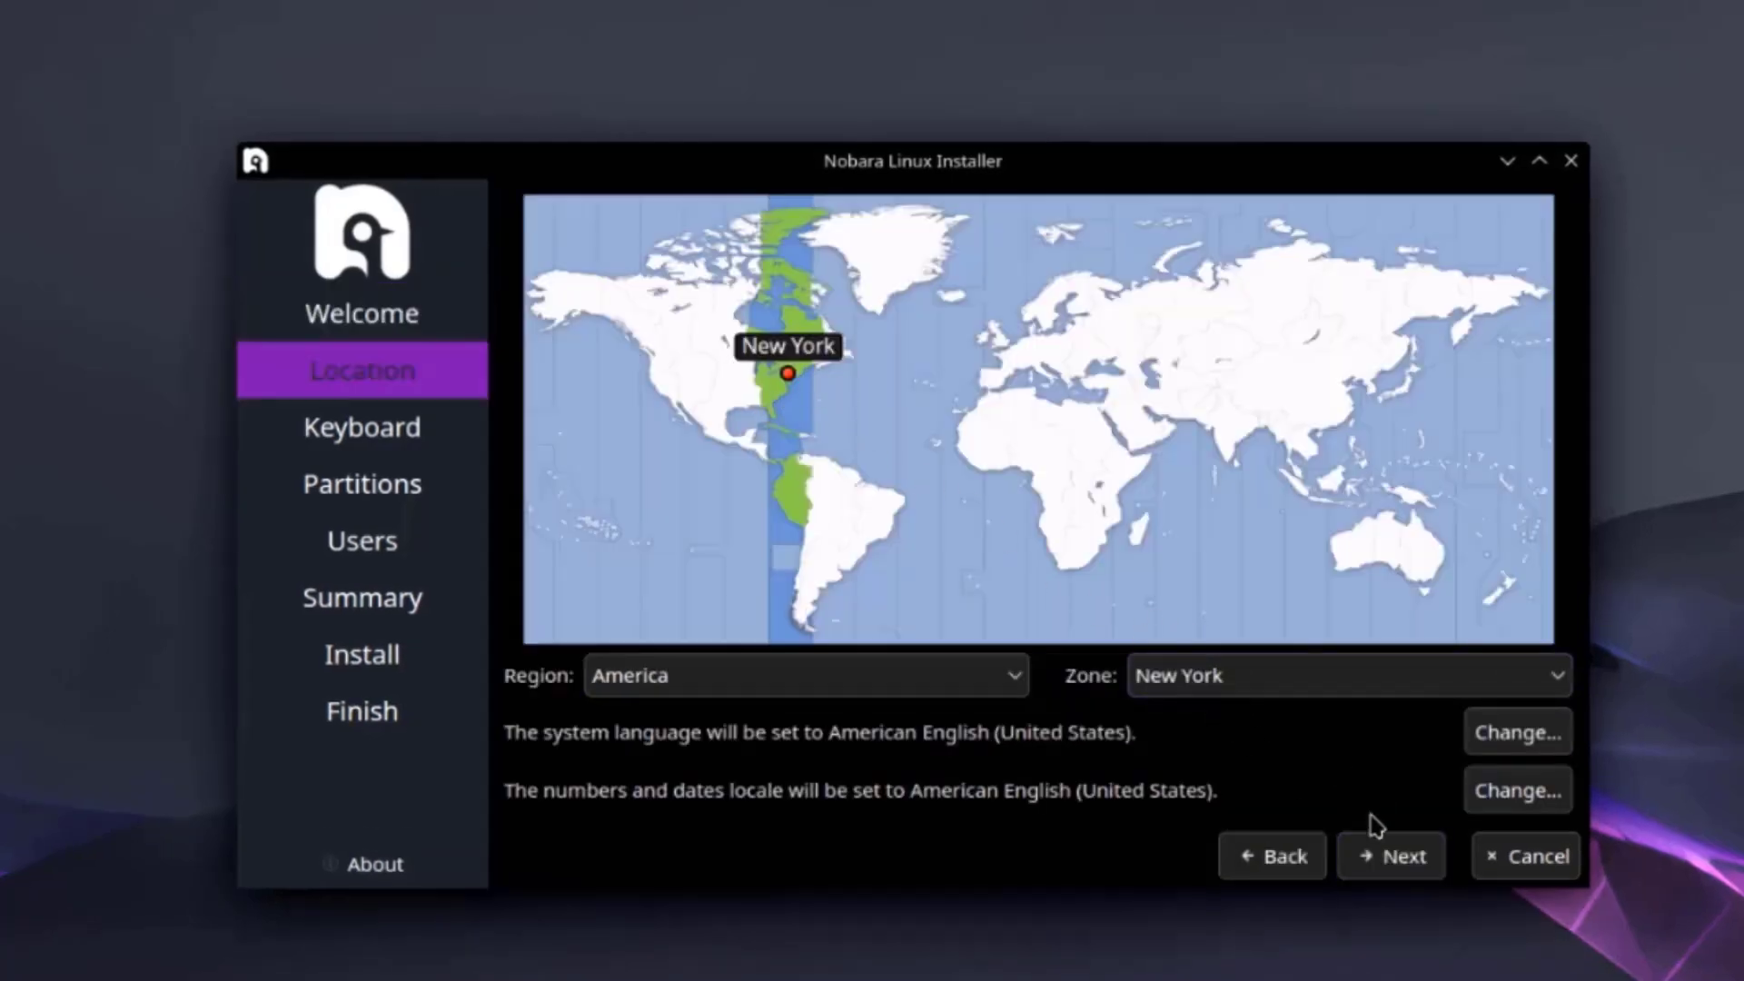
pyautogui.click(1404, 859)
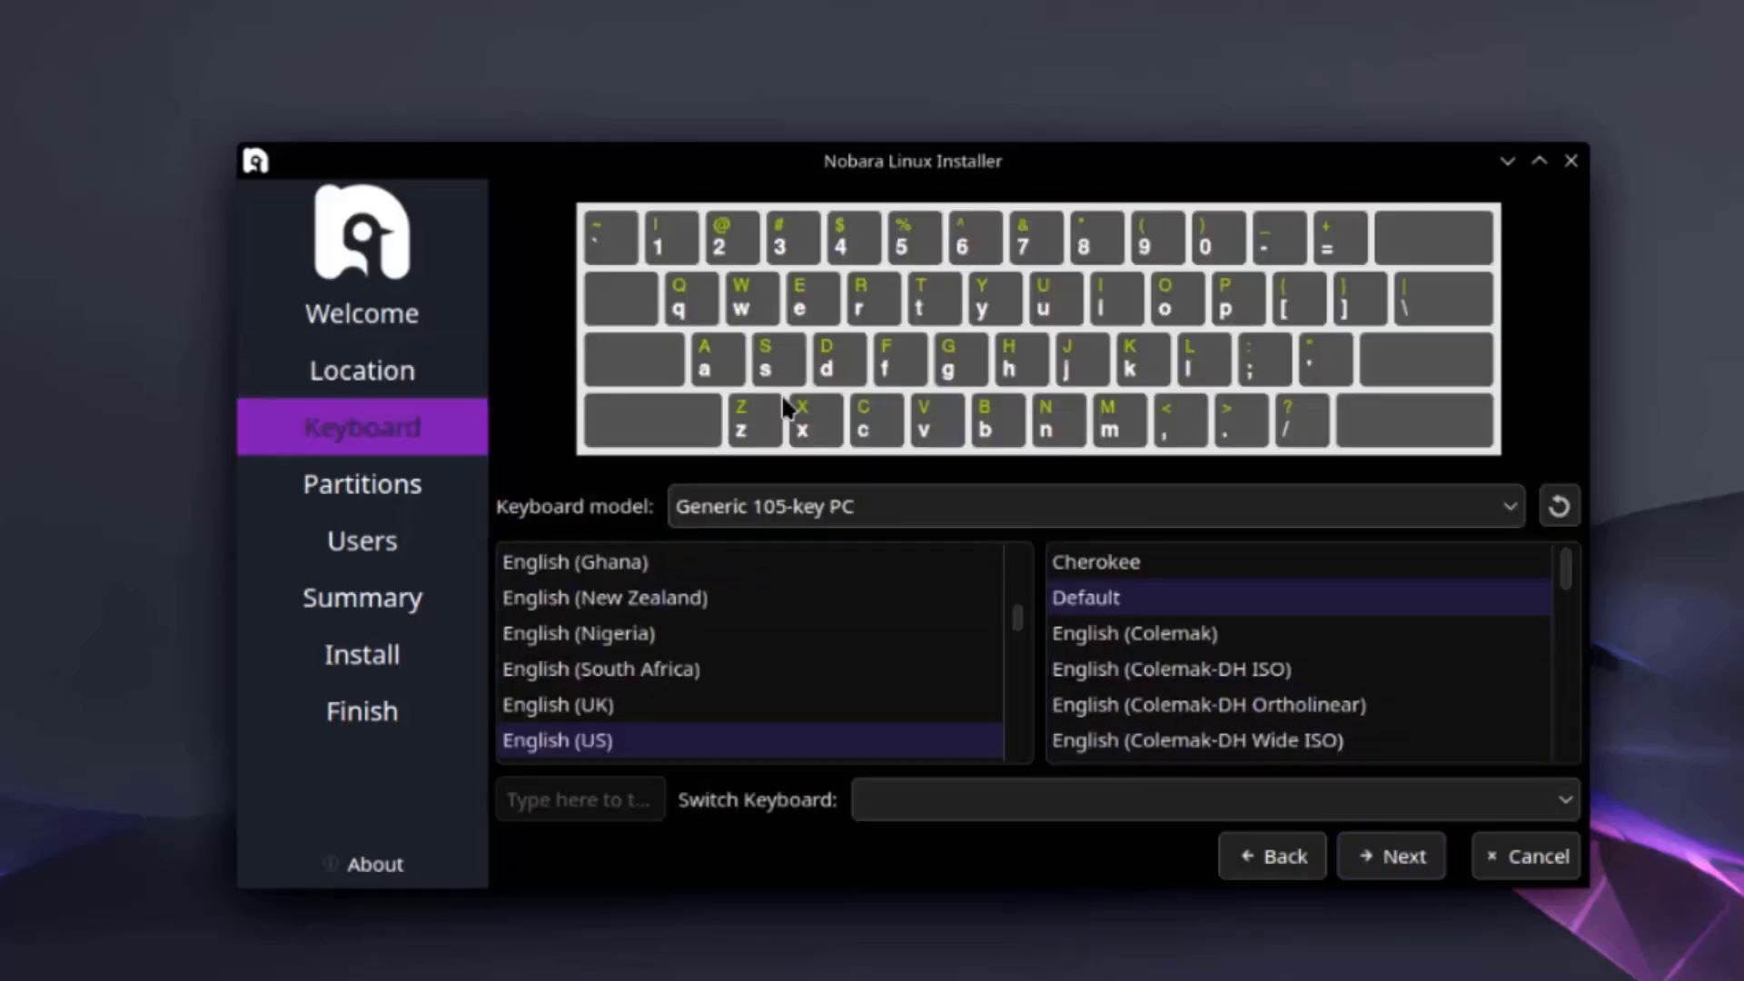
pyautogui.click(1397, 855)
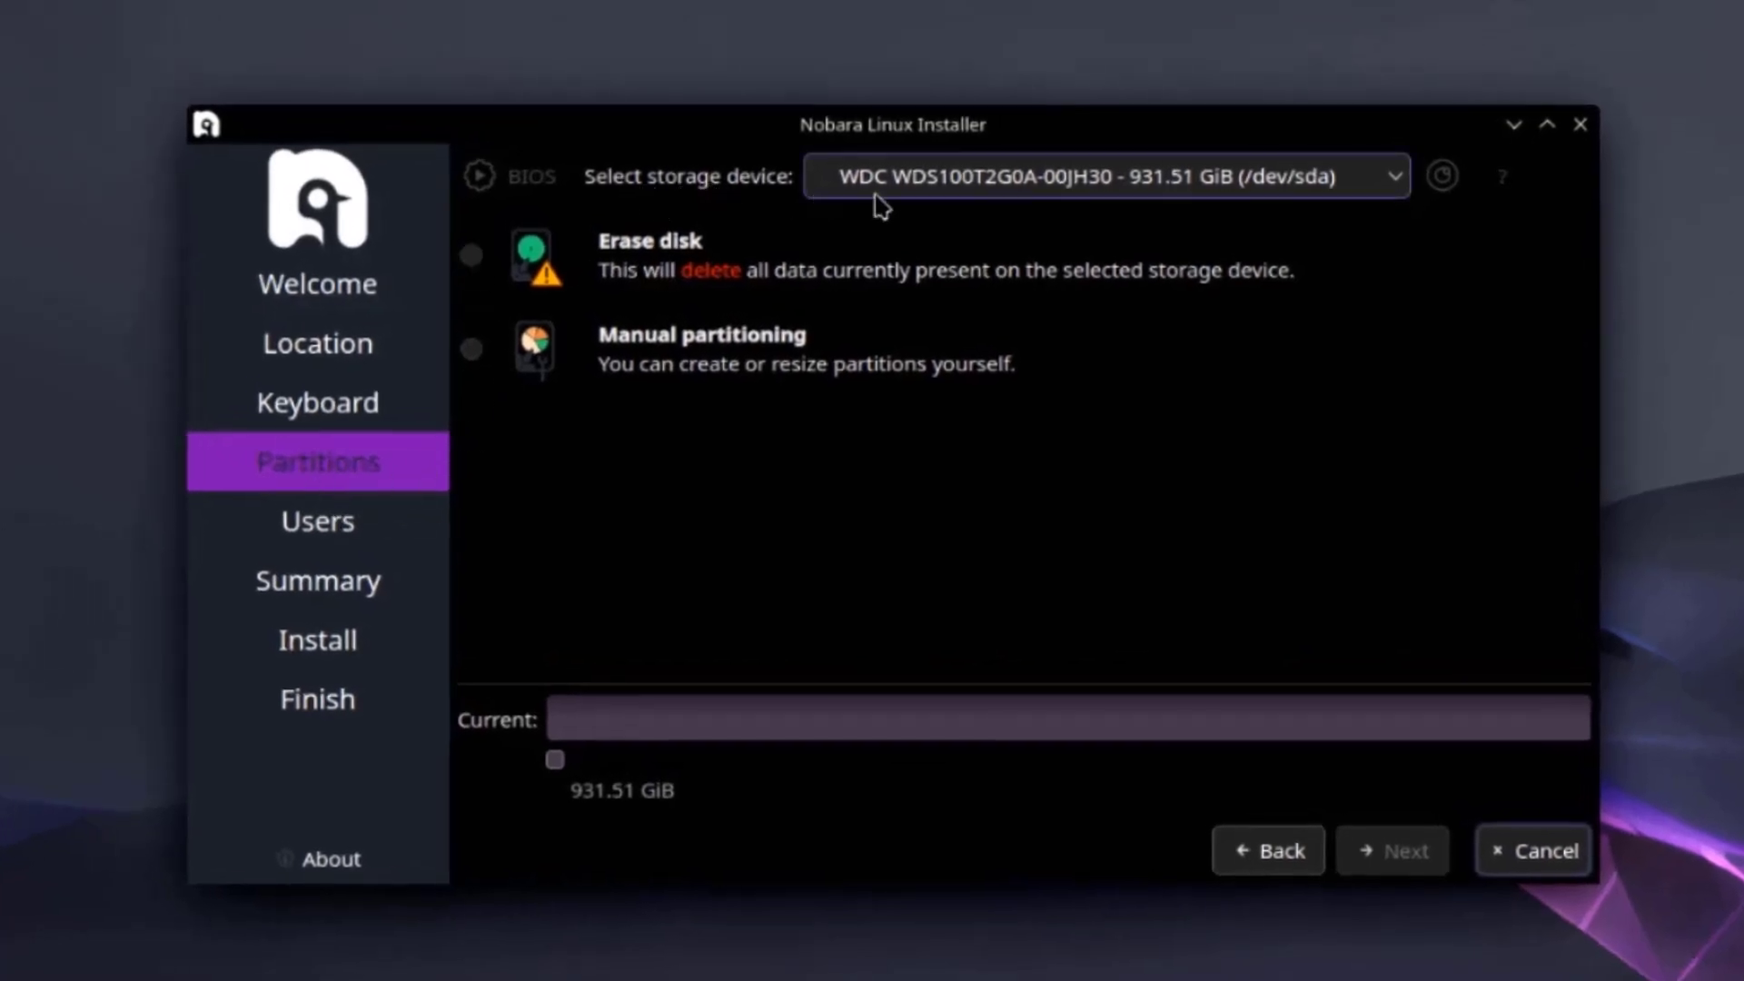
# Erase the whole 931.51 GiB disk with Swap to file, keeping the bootloader on the Master Boot Record.
pyautogui.click(898, 188)
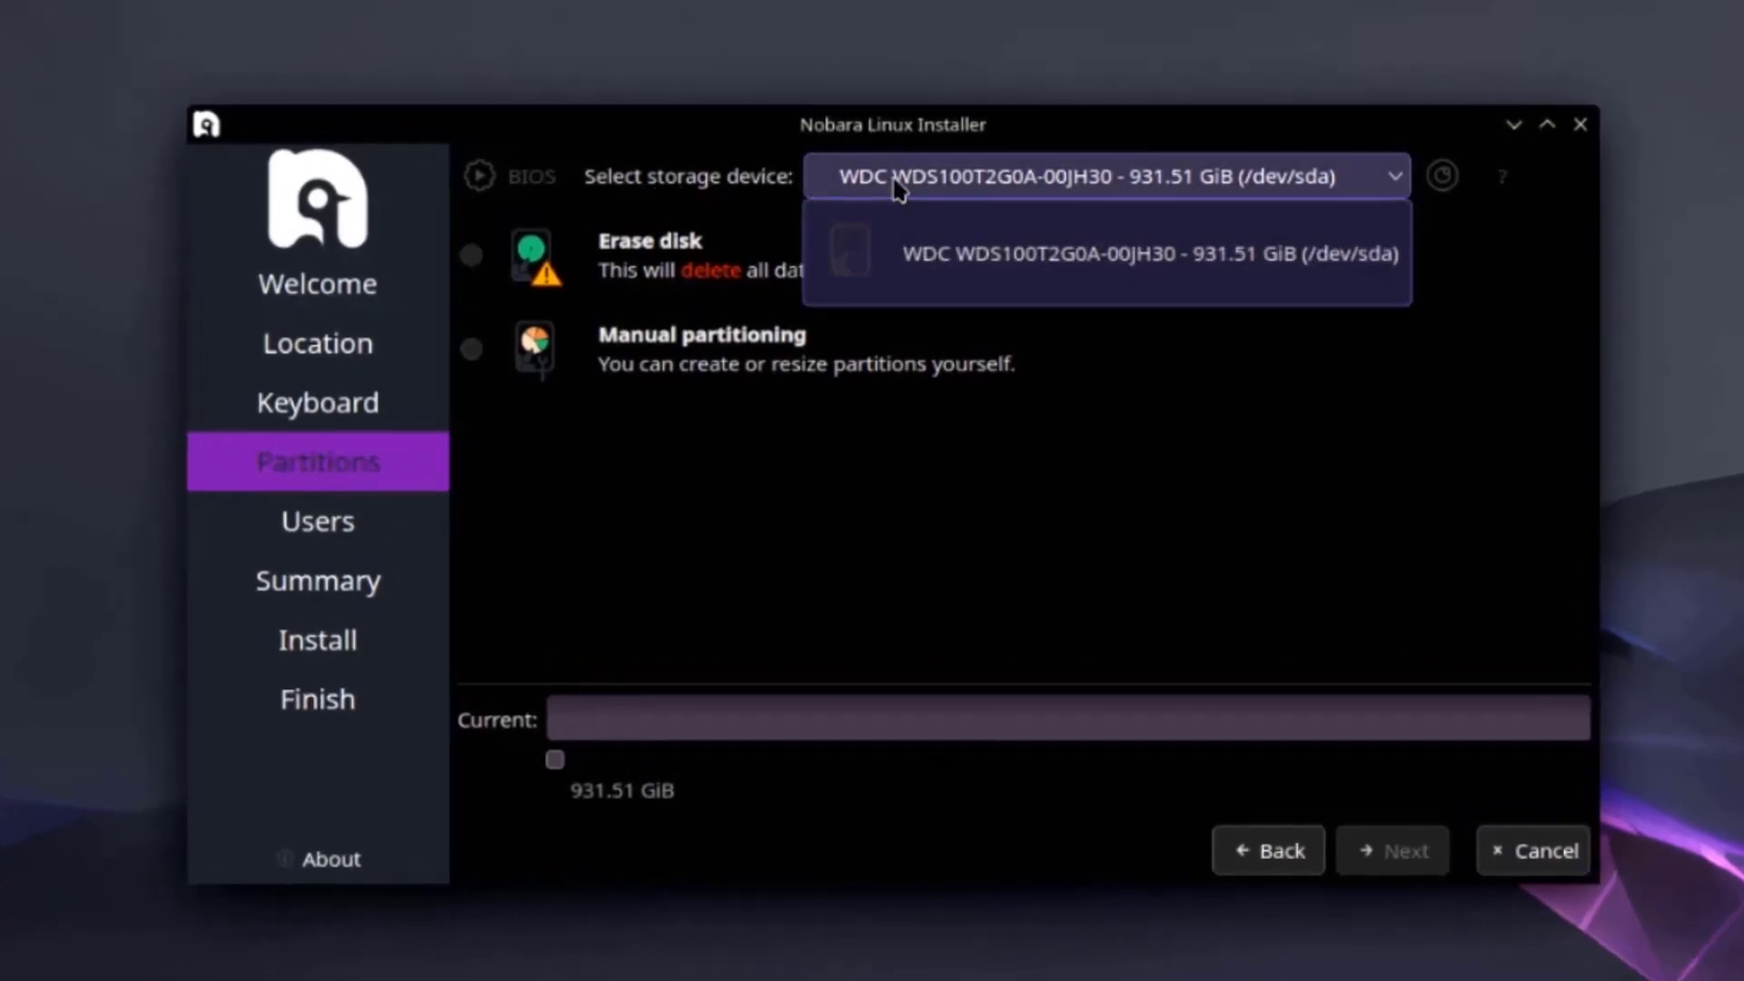
pyautogui.click(898, 188)
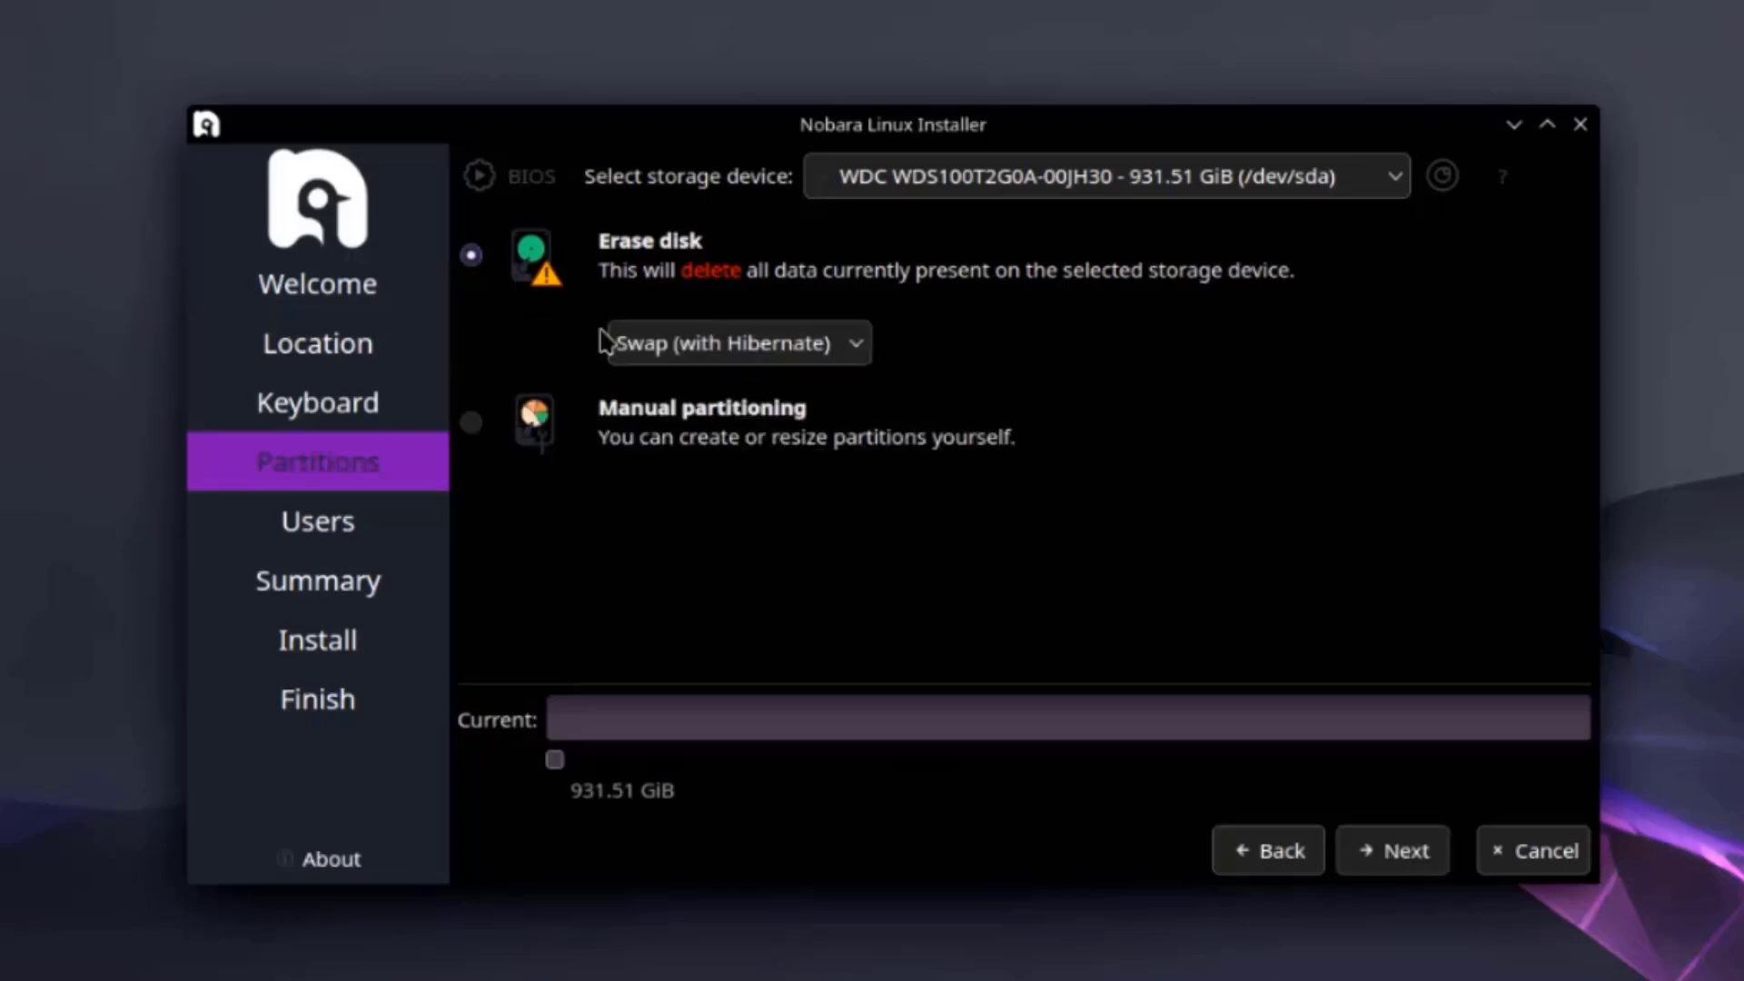
pyautogui.click(468, 258)
pyautogui.click(744, 344)
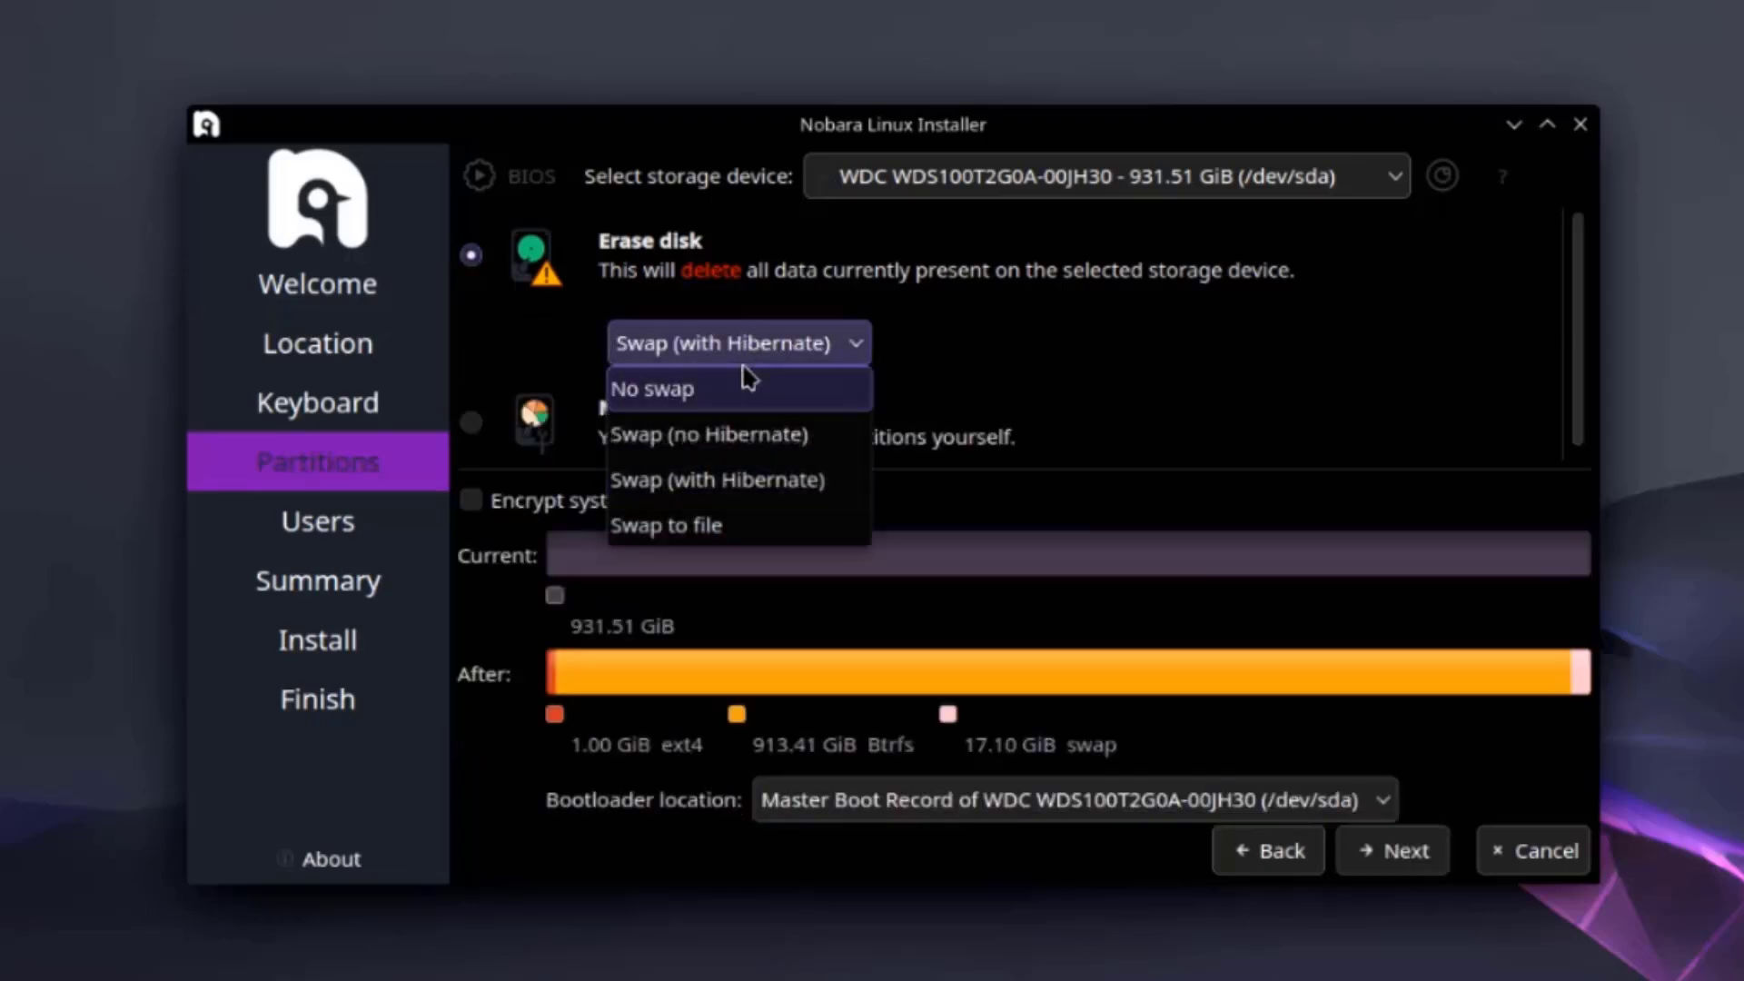
pyautogui.click(707, 536)
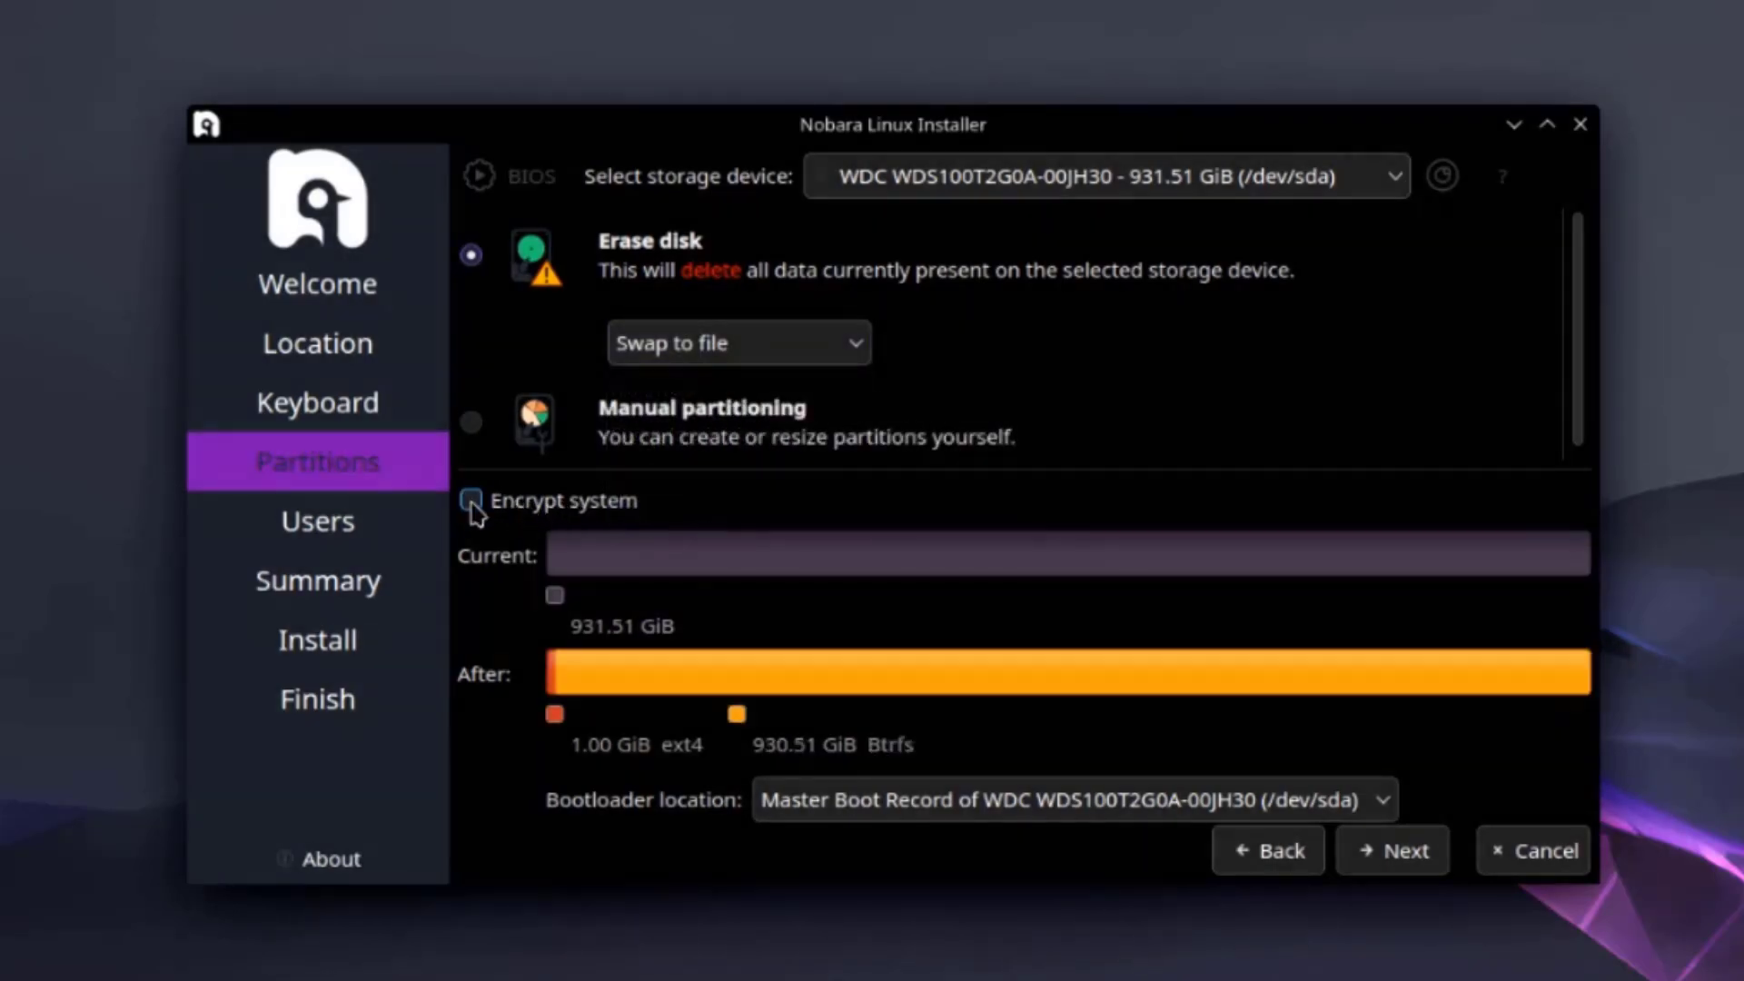
pyautogui.click(853, 816)
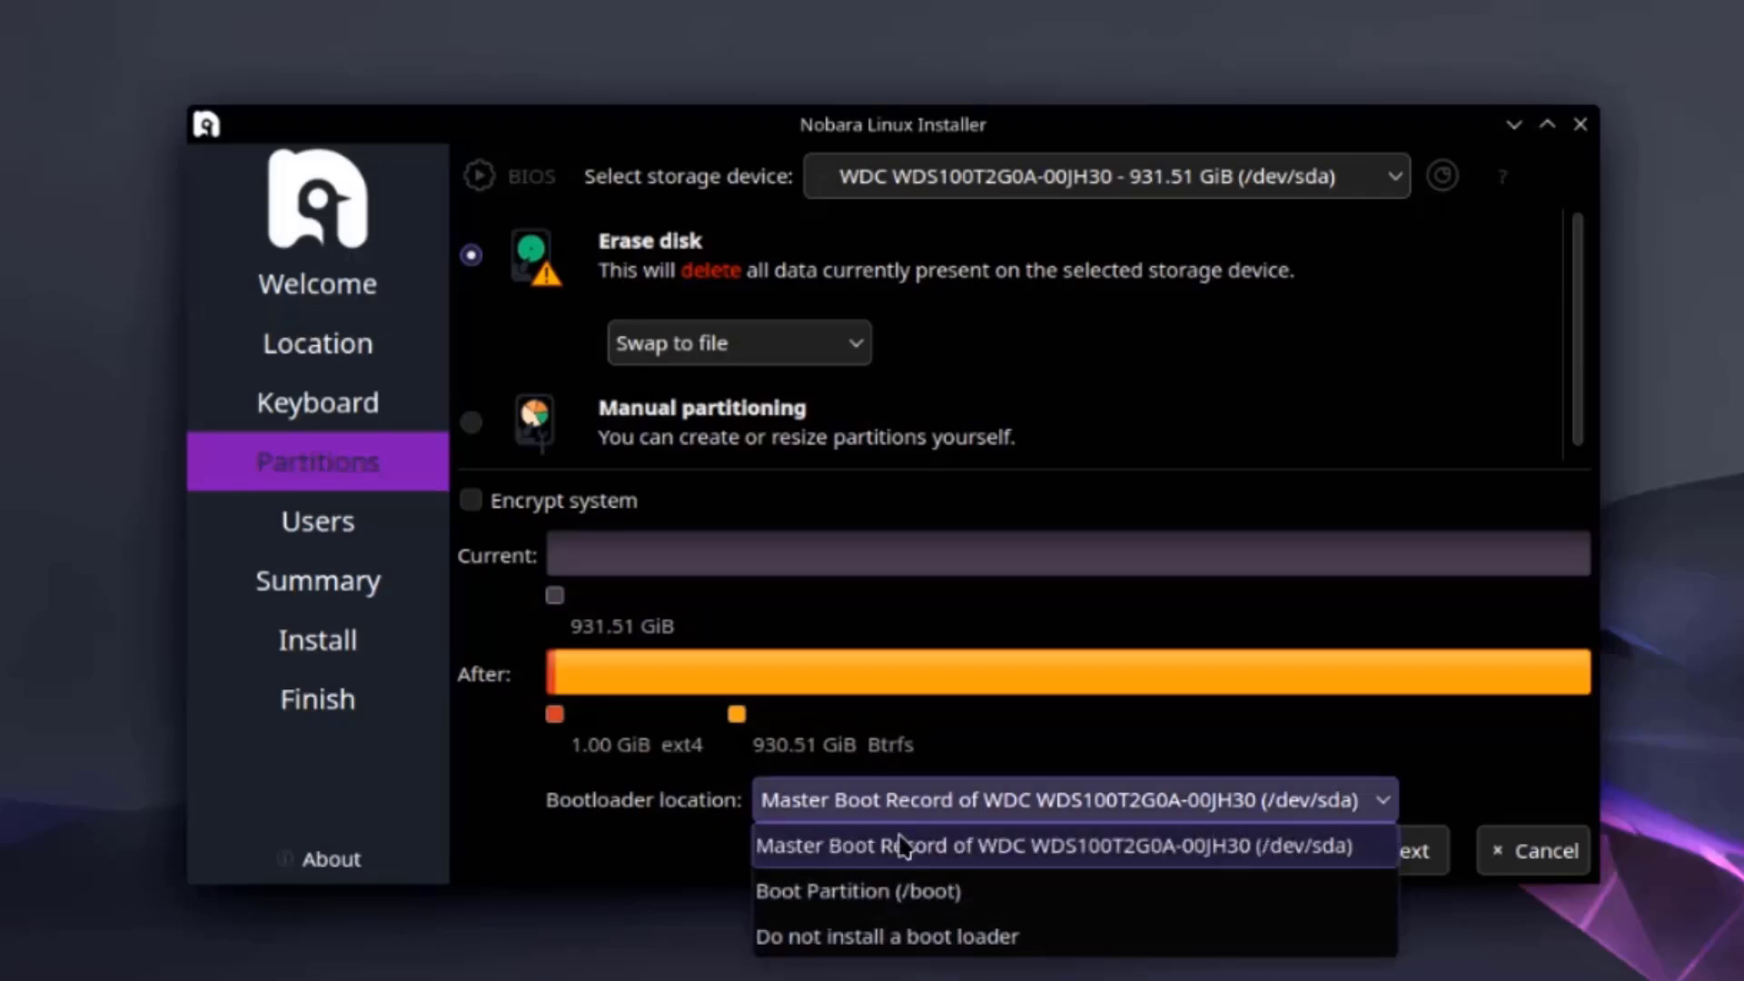
pyautogui.click(1246, 766)
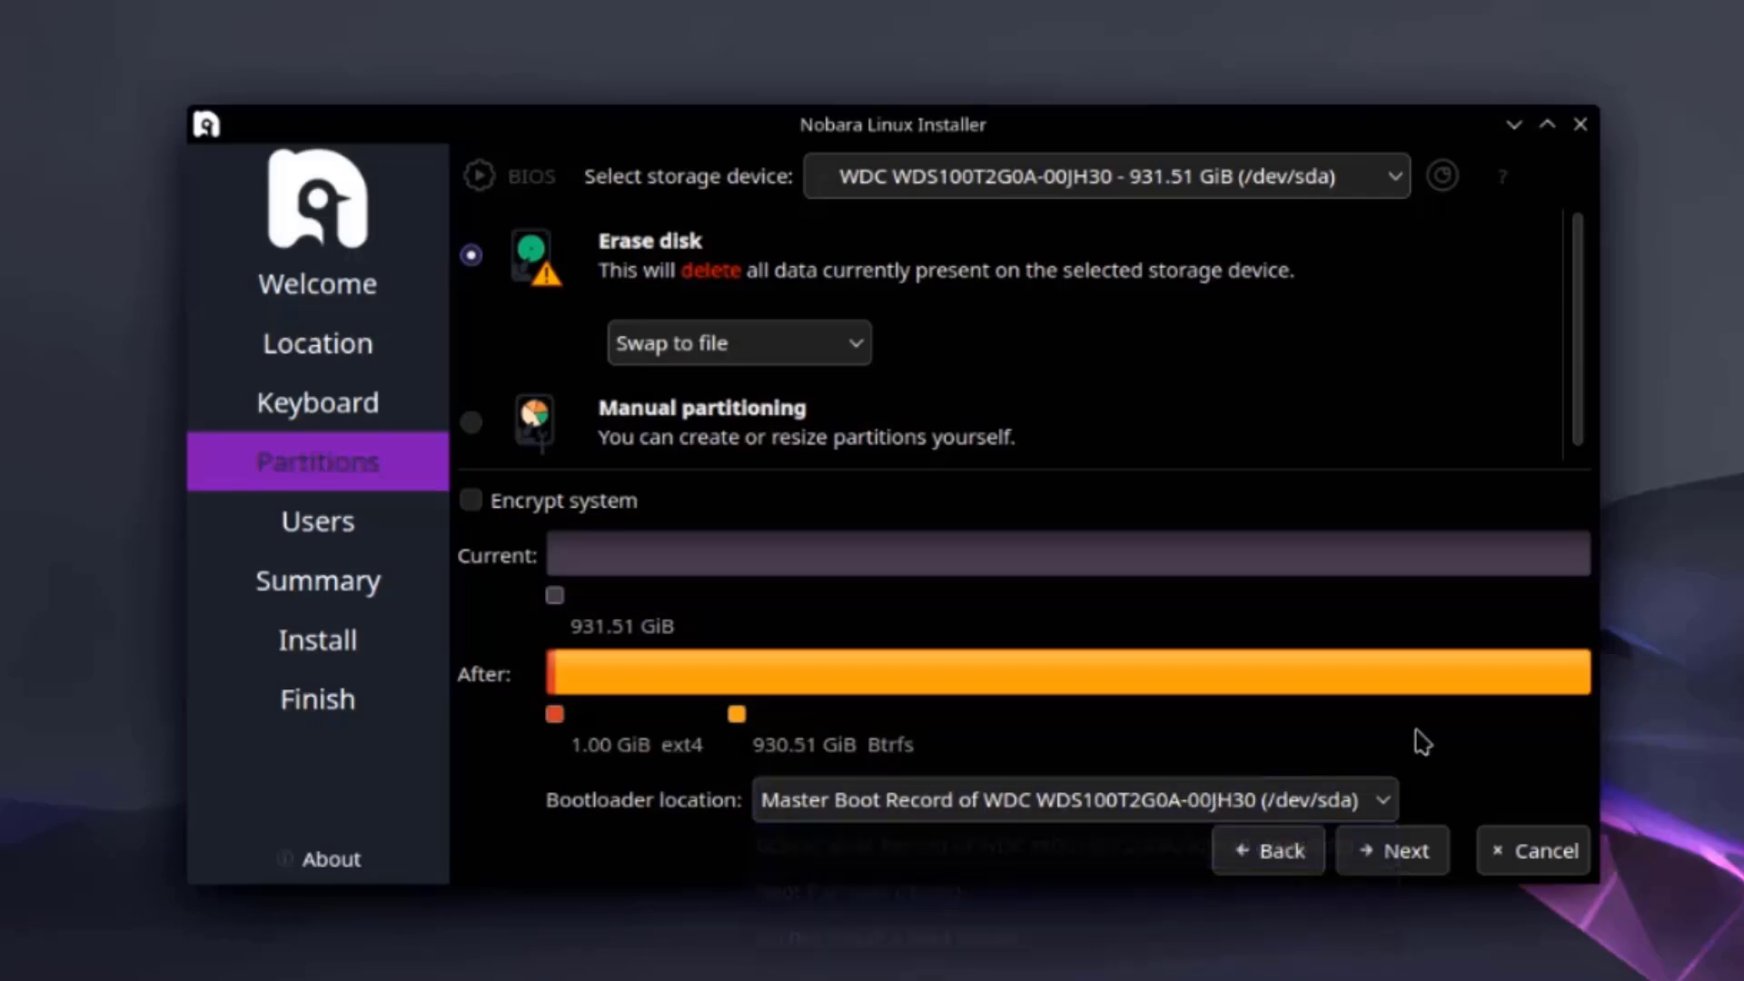
# Enter the user's name and password (twice) and turn off automatic login.
pyautogui.click(1429, 853)
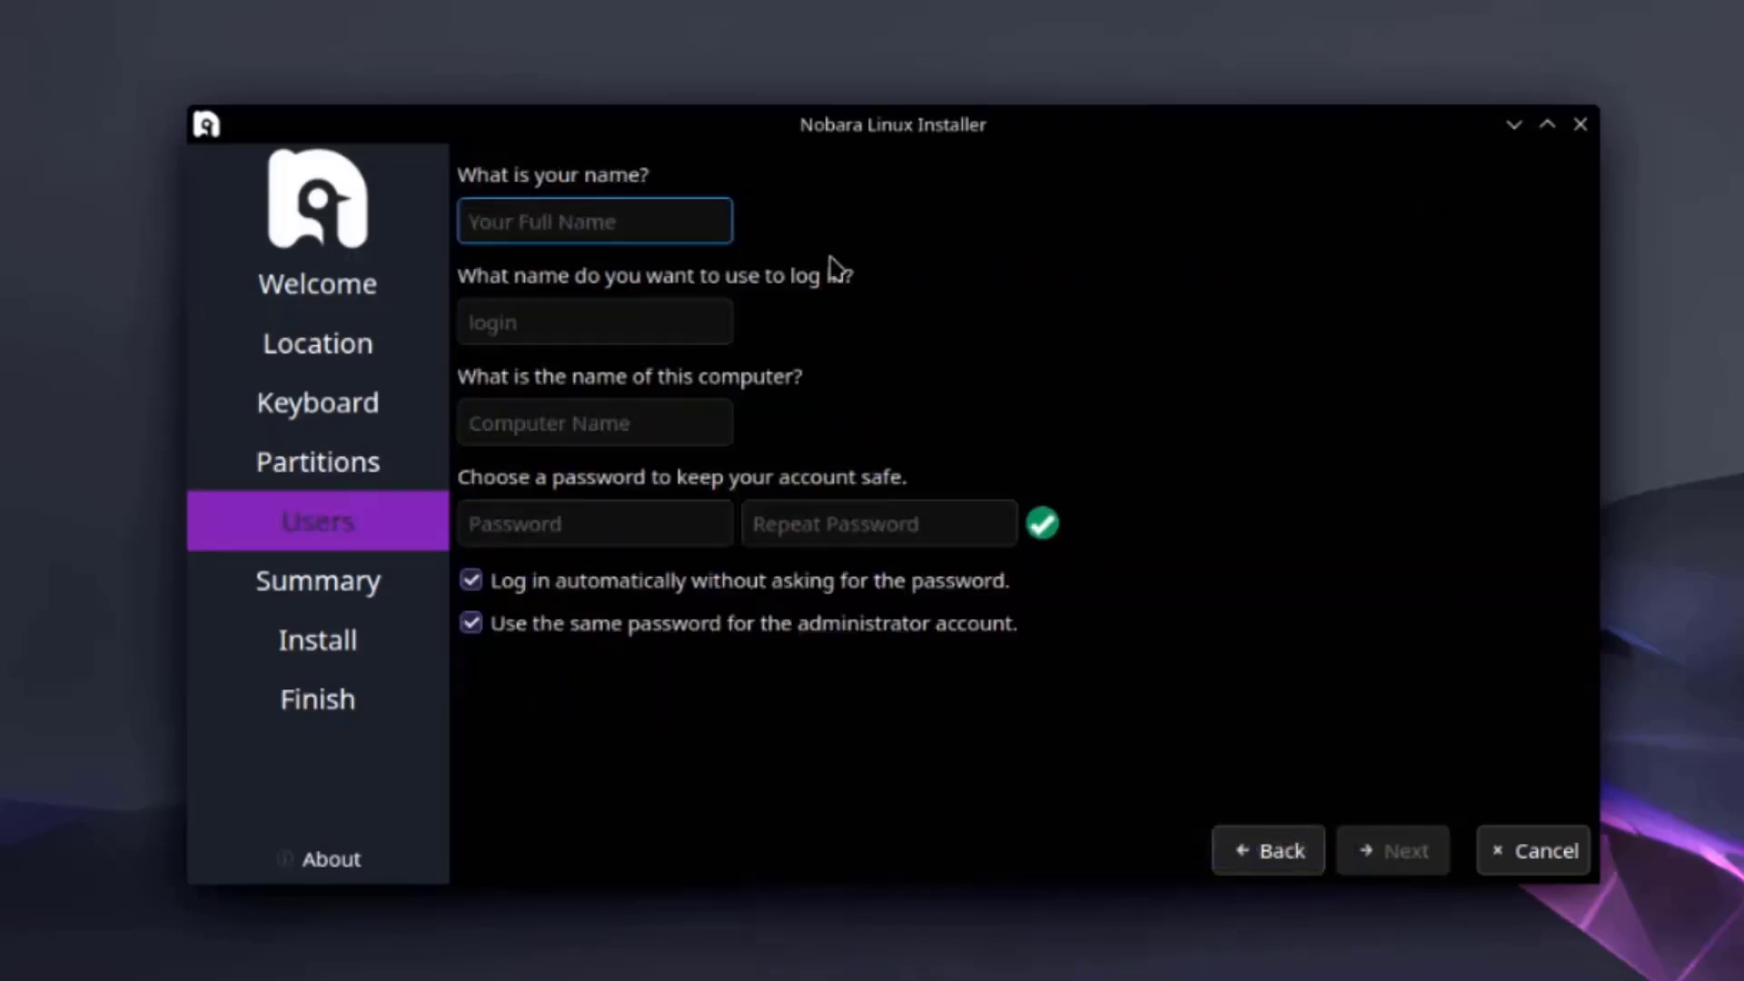
pyautogui.write('john')
pyautogui.click(710, 528)
pyautogui.write('1234')
pyautogui.click(802, 522)
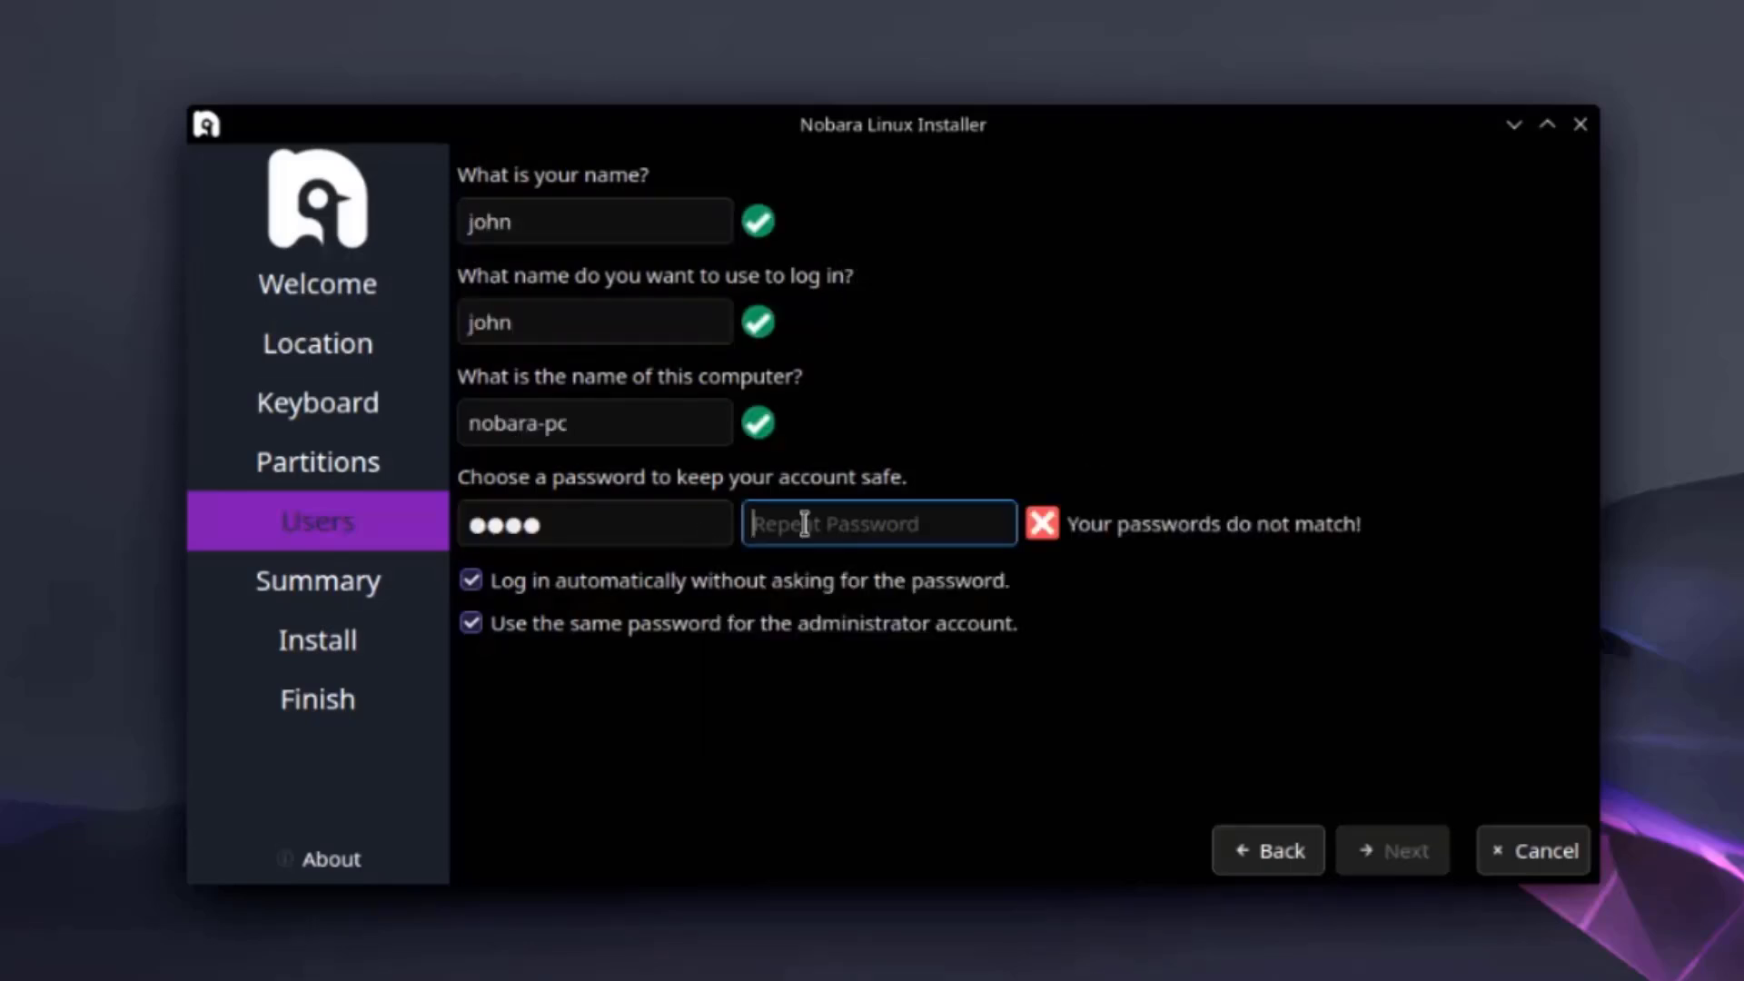
pyautogui.write('1234')
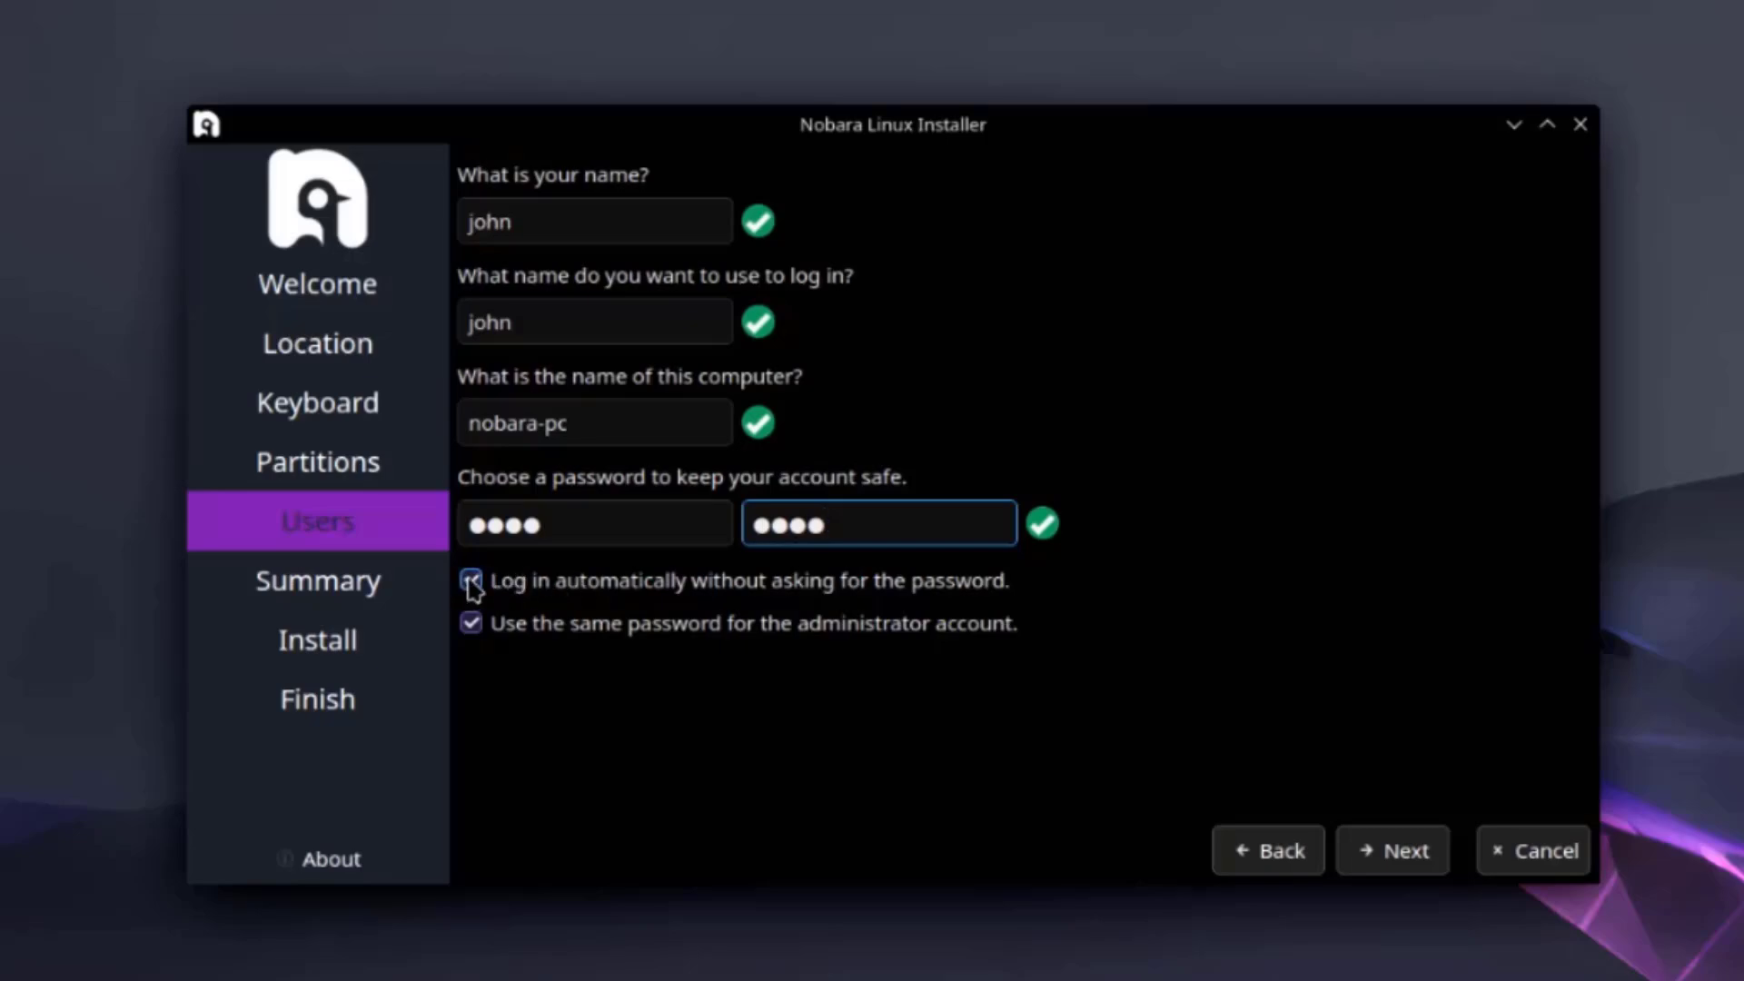
pyautogui.click(472, 582)
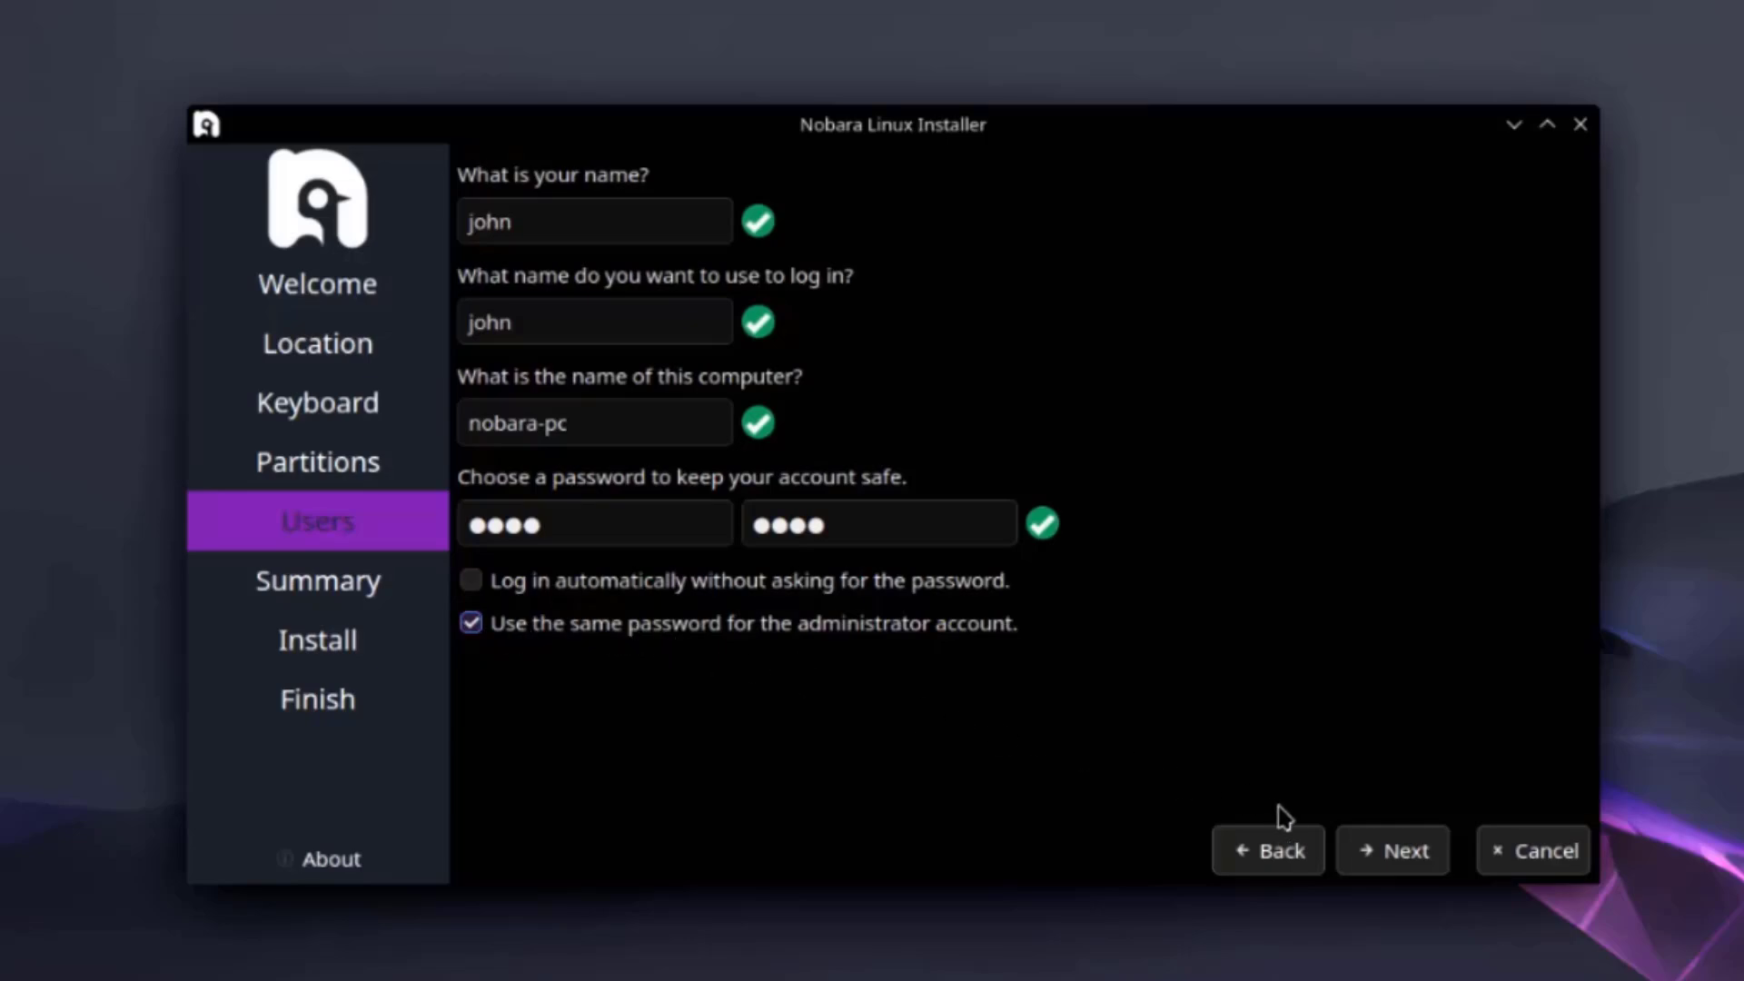
# Install Nobara Linux 40 from the summary and close the finished installer.
pyautogui.click(1390, 852)
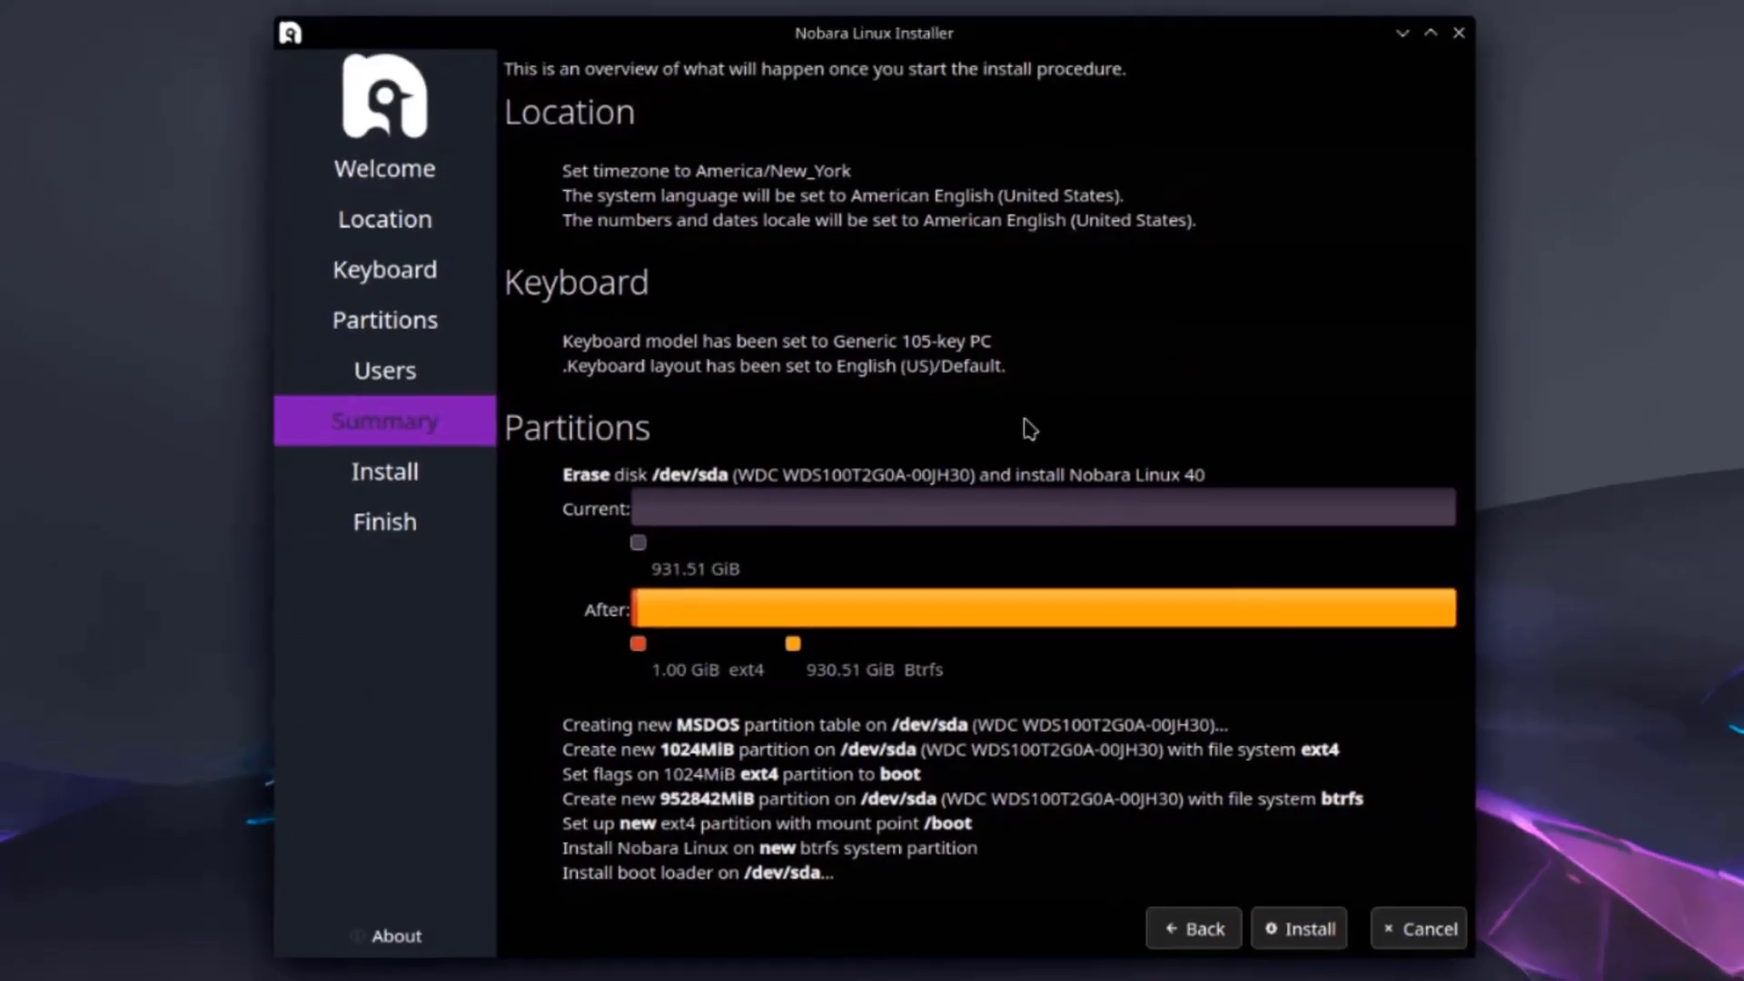
pyautogui.click(1300, 927)
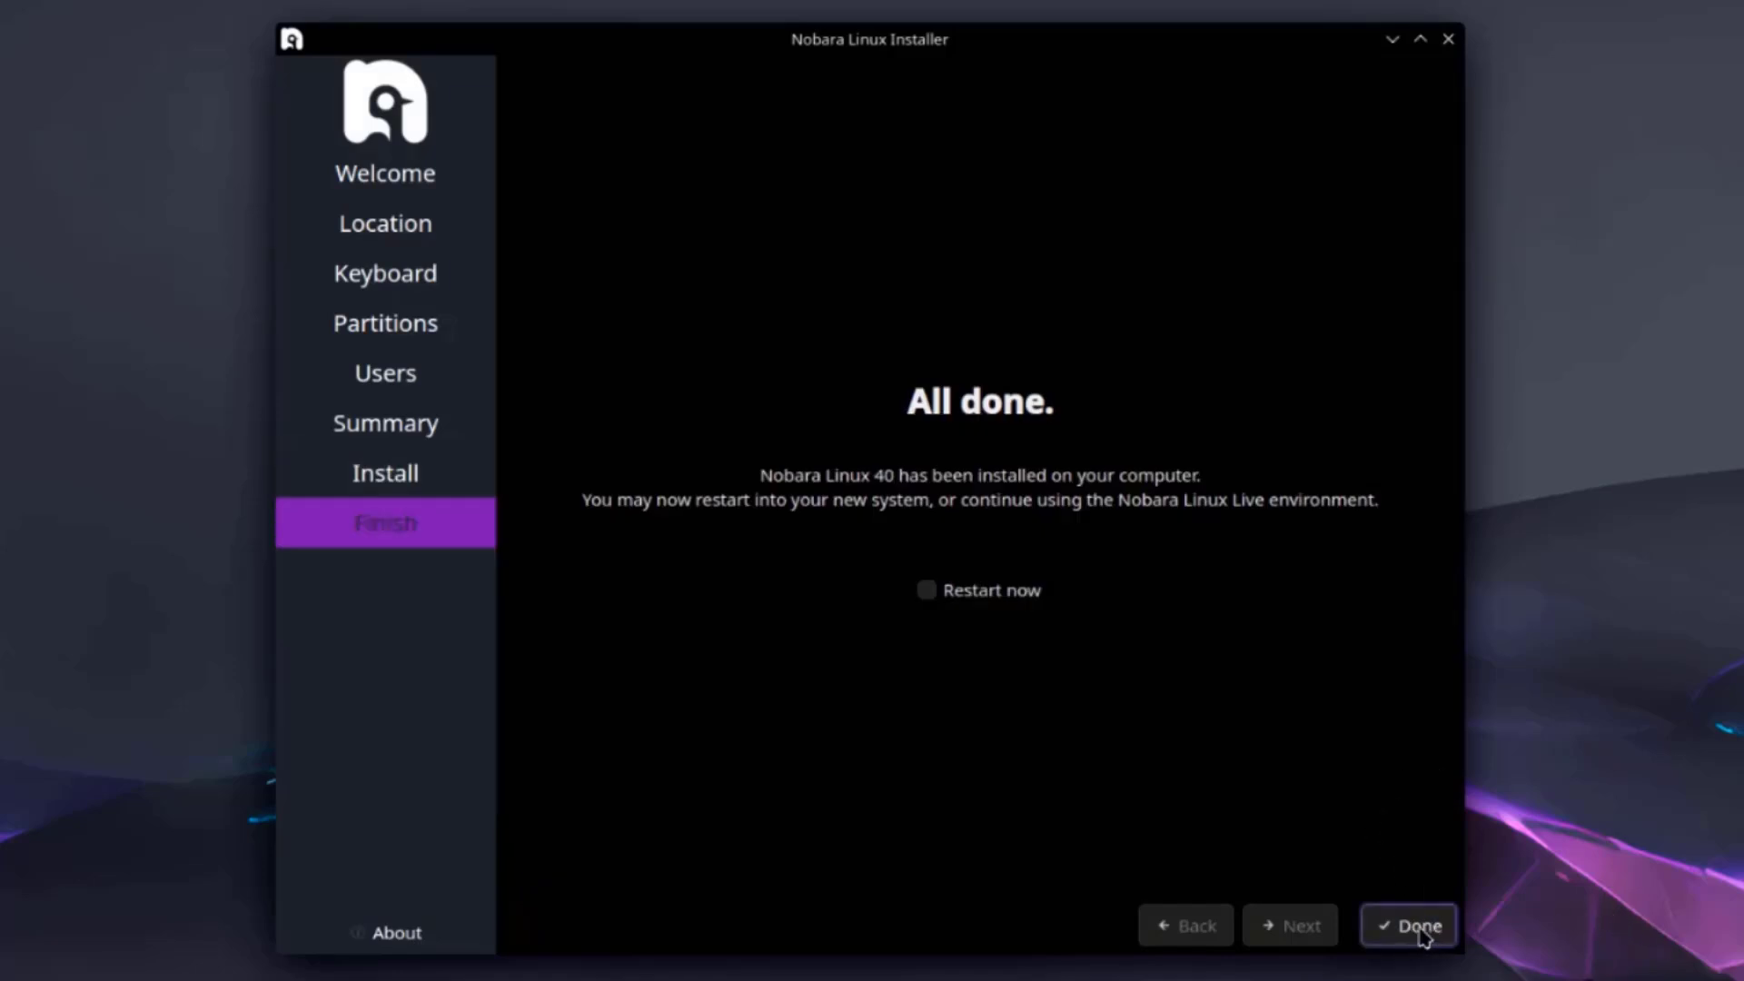
pyautogui.click(1421, 928)
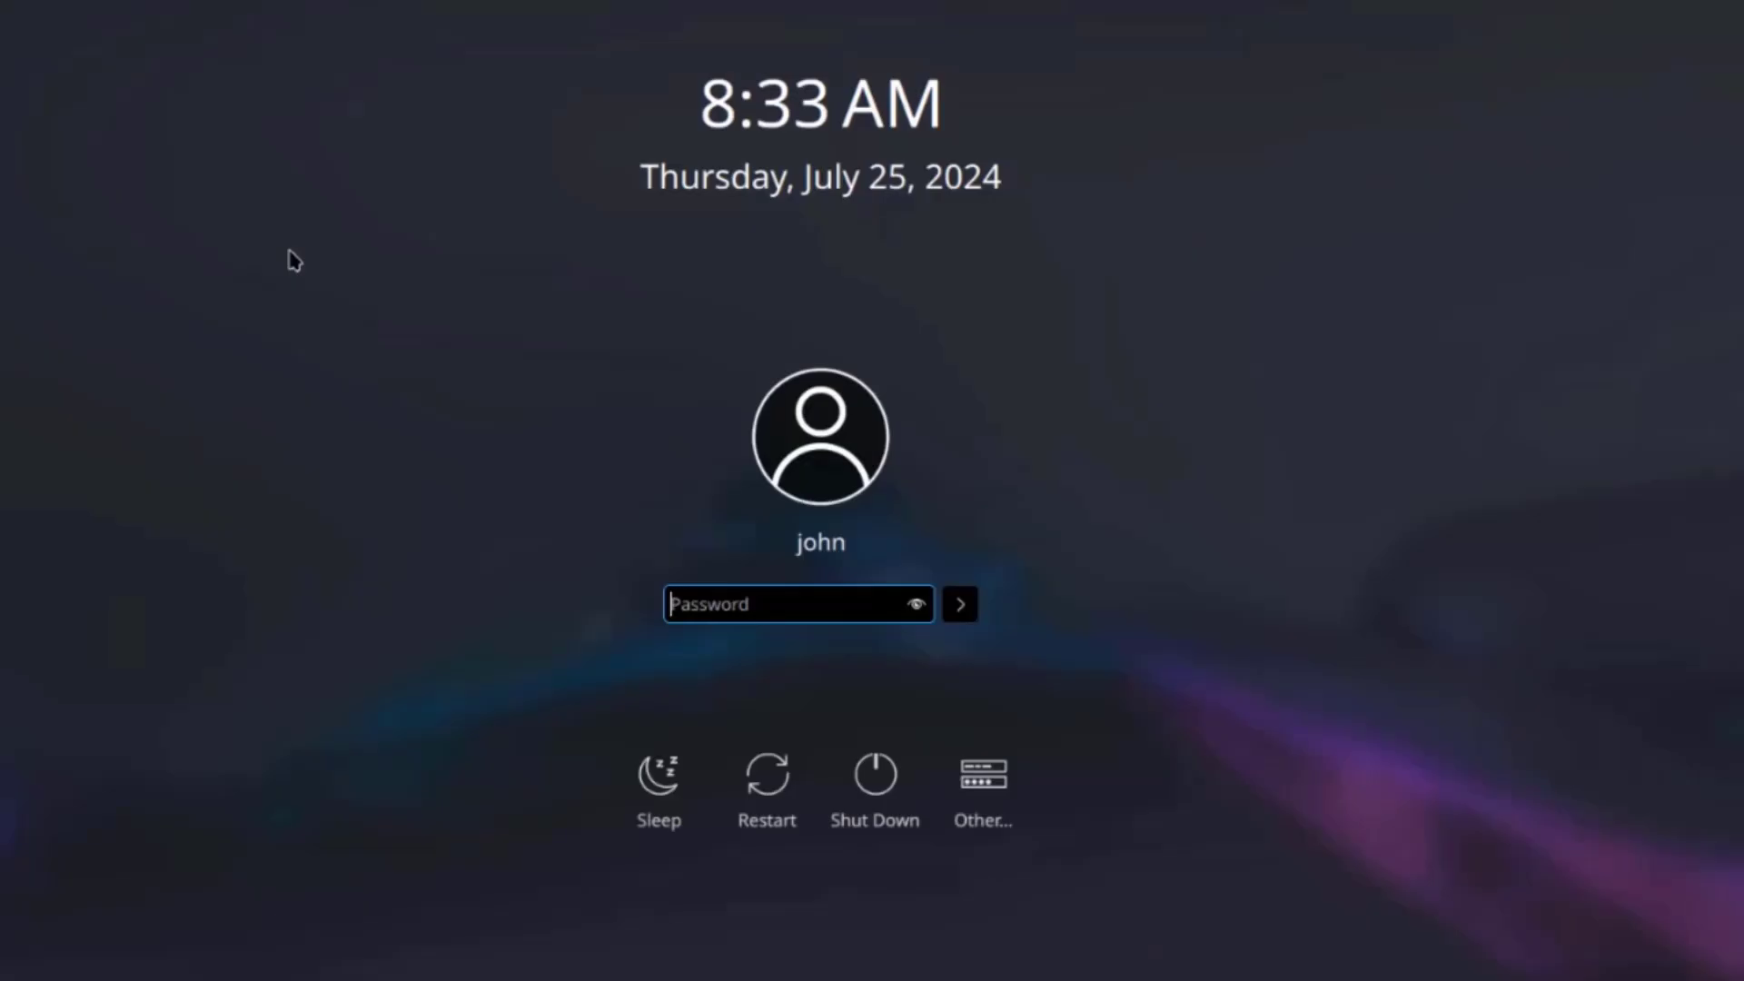
# Log in as the new user, accept the required system update, and authenticate with the account password.
pyautogui.write('john')
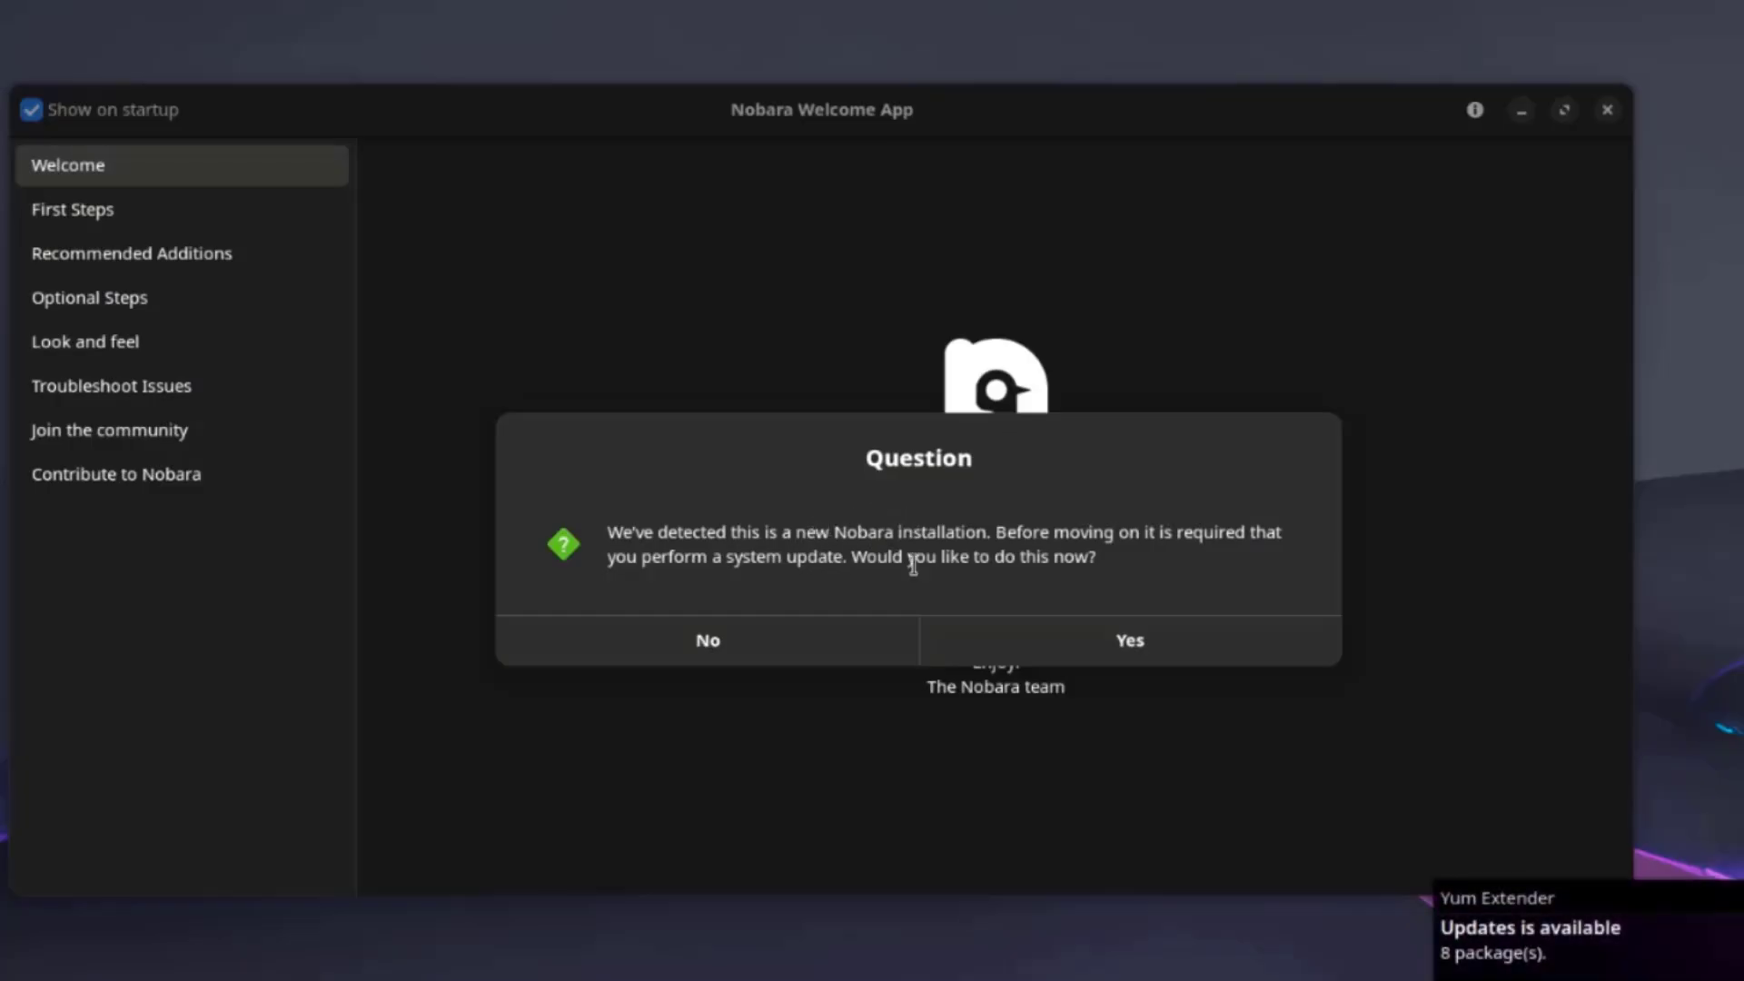
pyautogui.click(1161, 643)
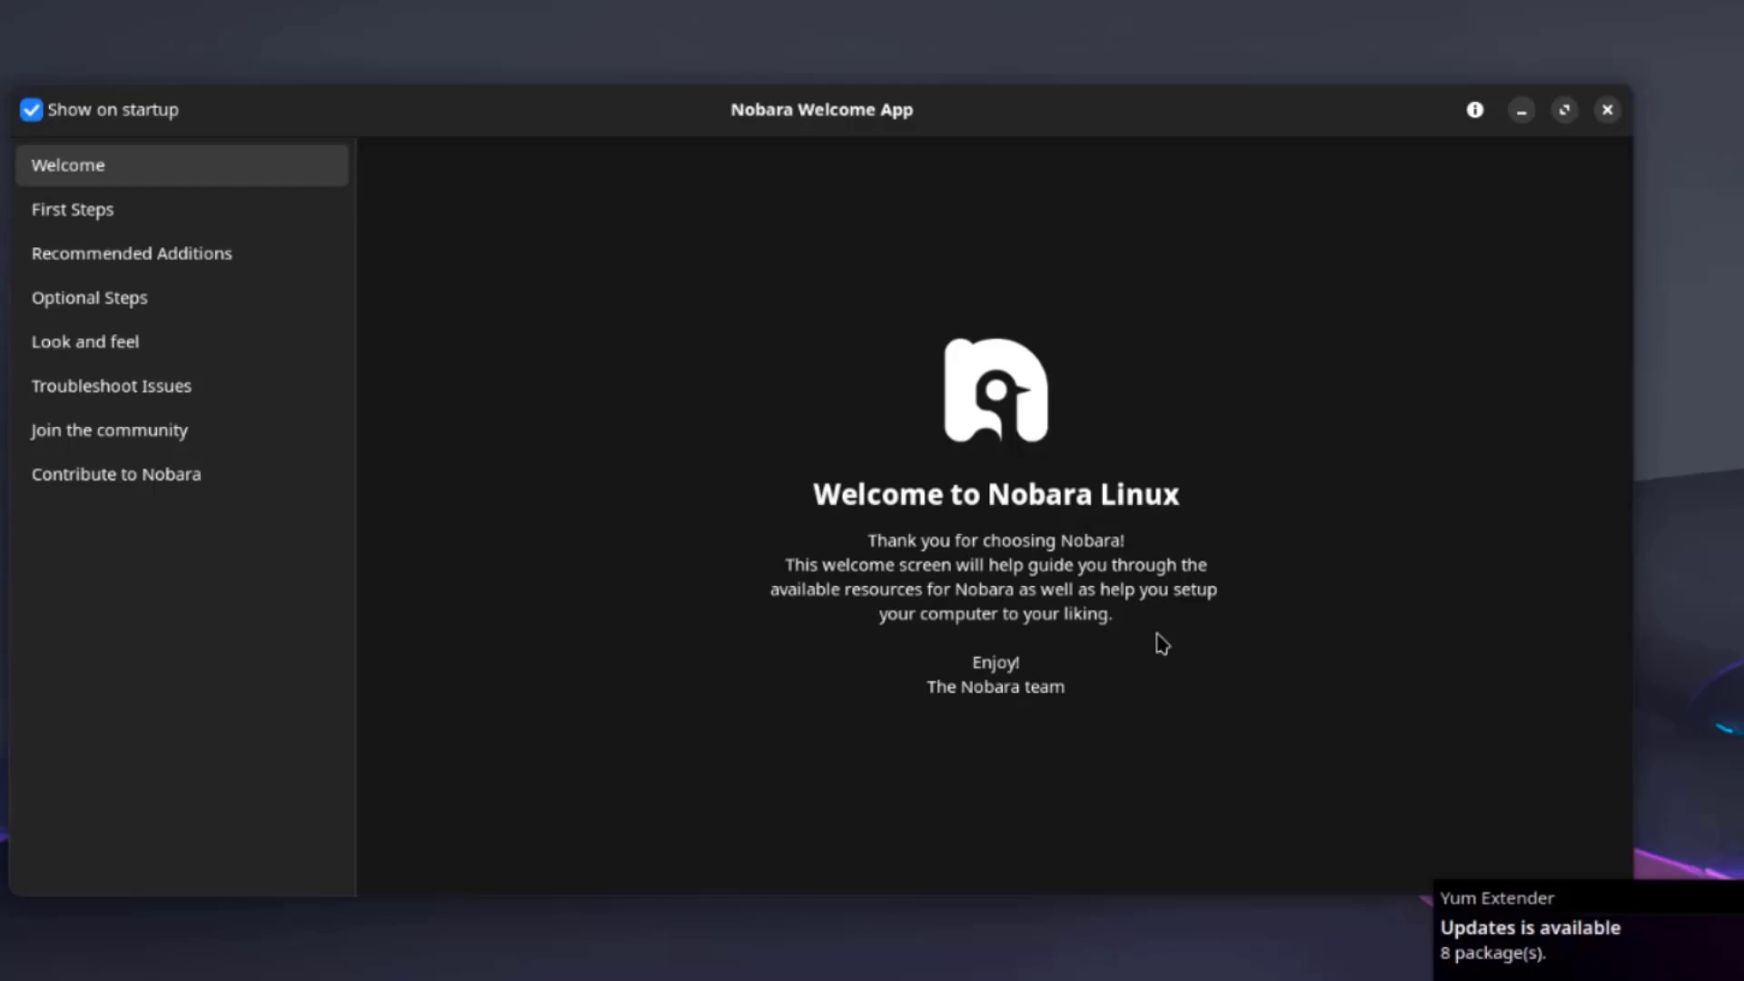
pyautogui.write('•••')
pyautogui.press('Return')
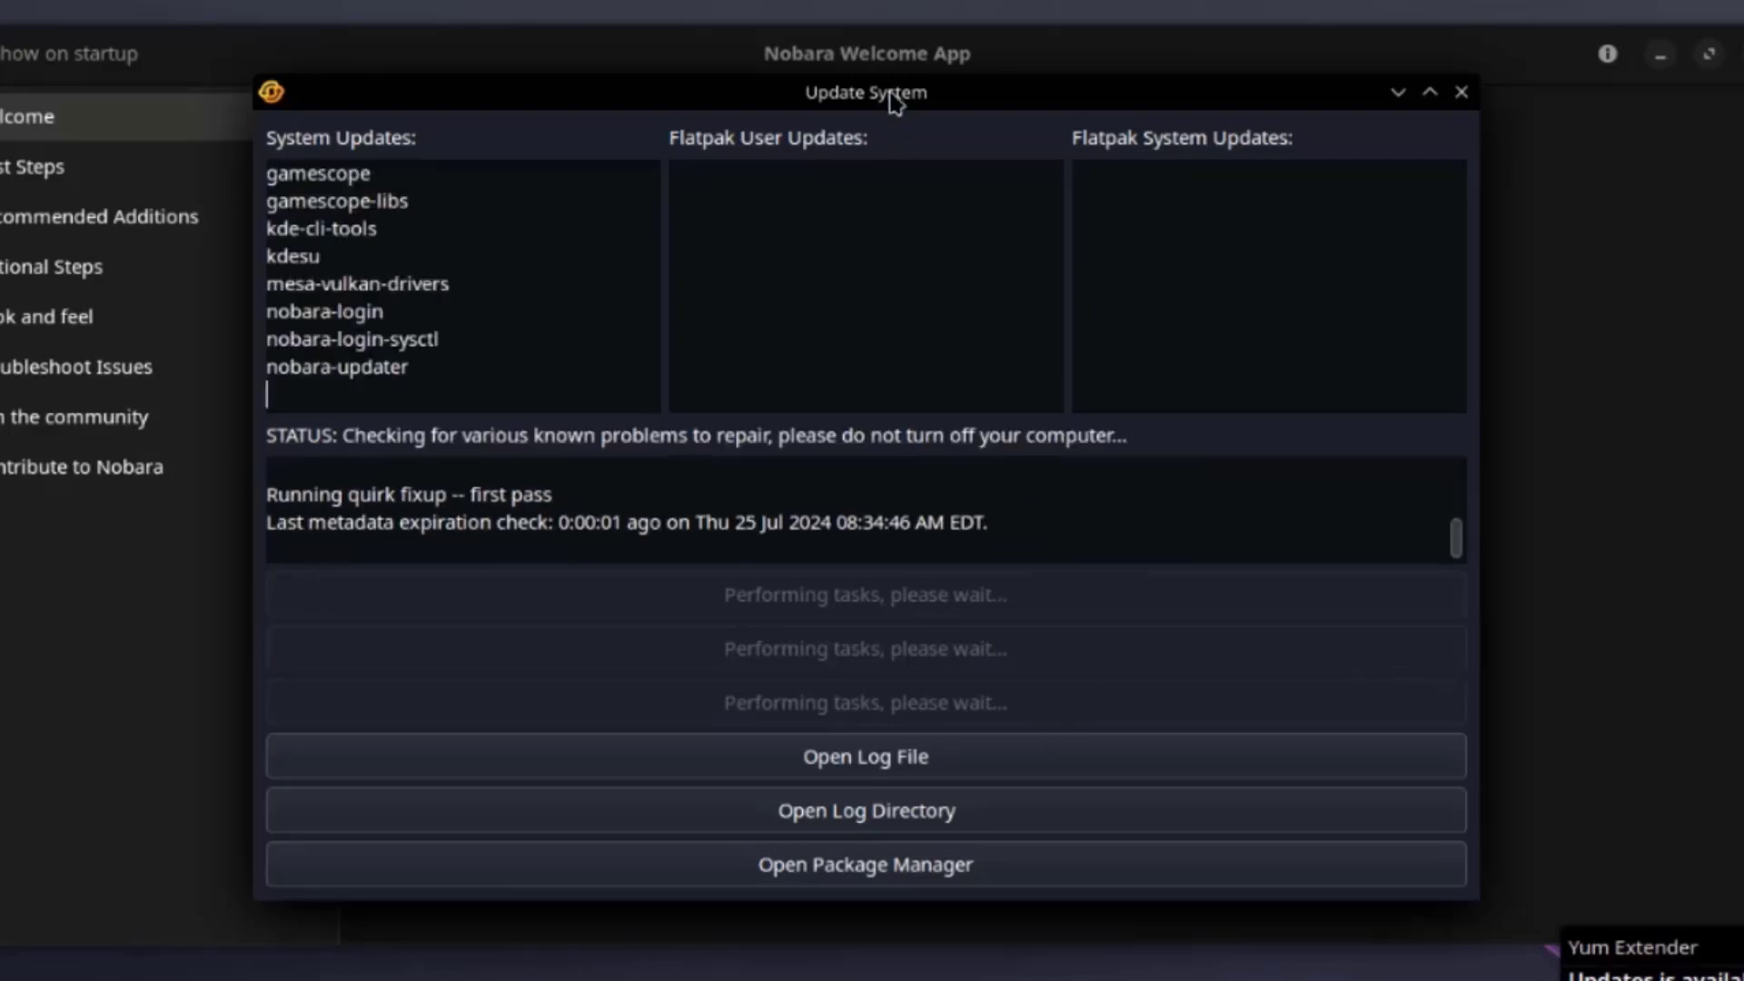
# Move the Update System window aside, approve the media package repair, and dismiss both update notifications.
pyautogui.moveTo(900, 94); pyautogui.dragTo(920, 151)
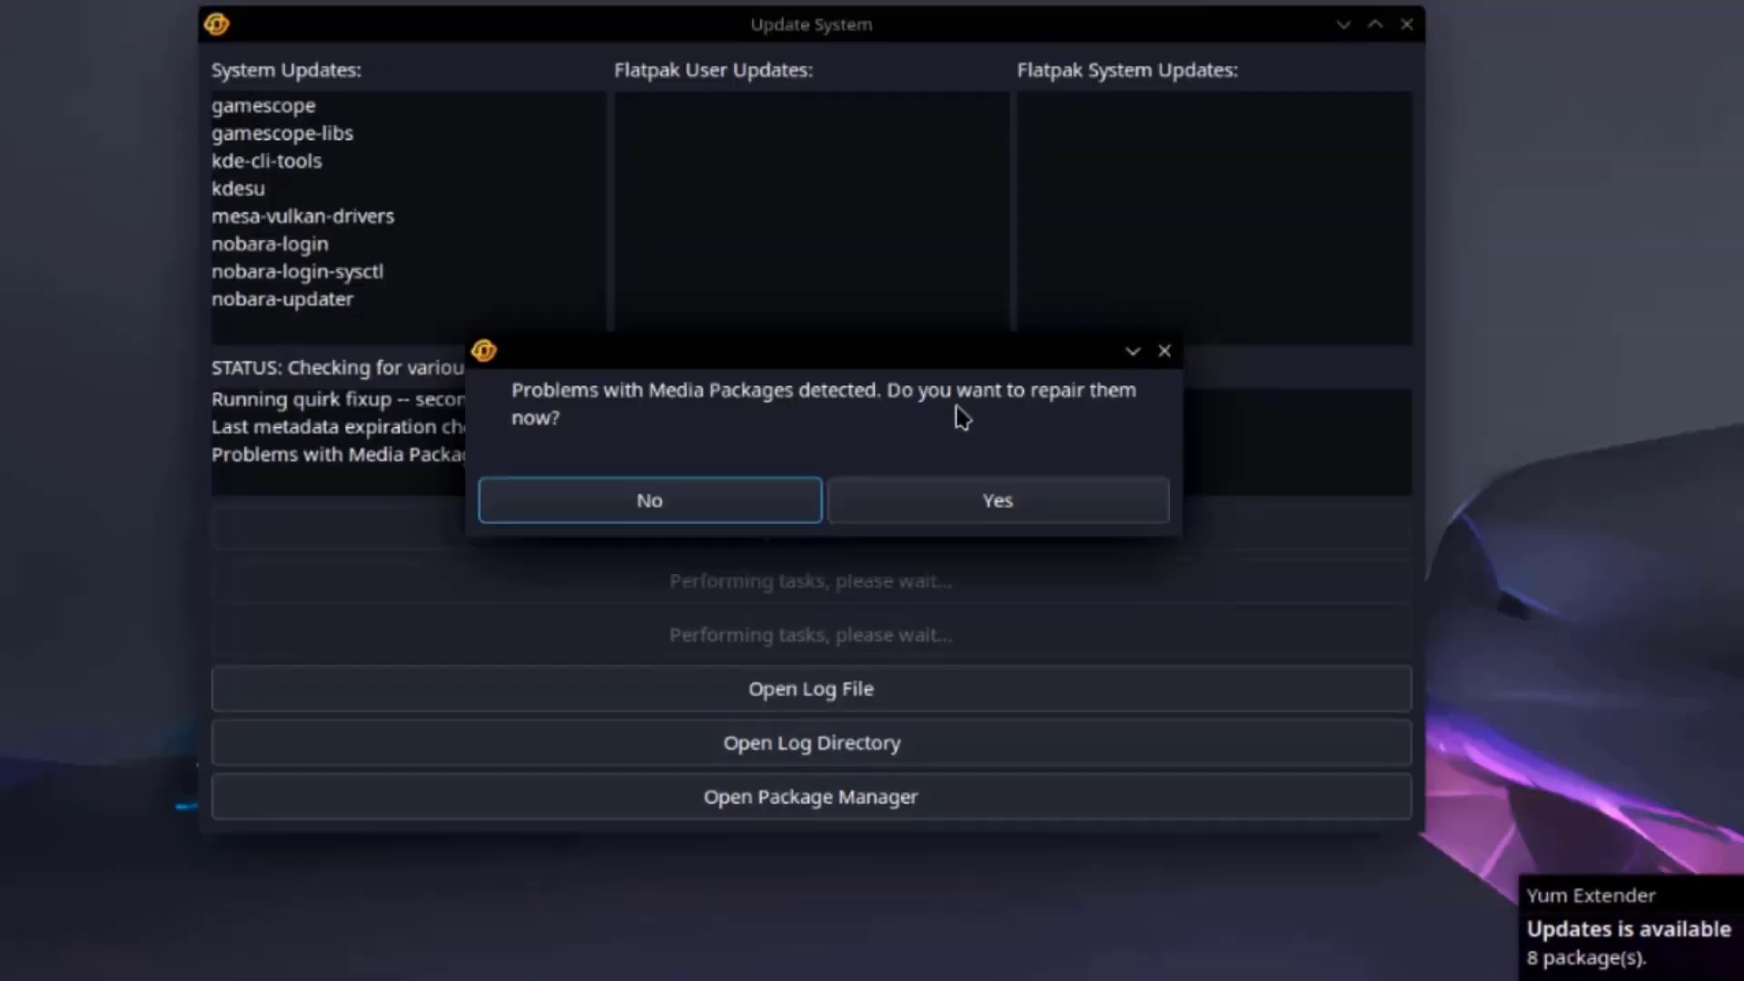
pyautogui.click(887, 495)
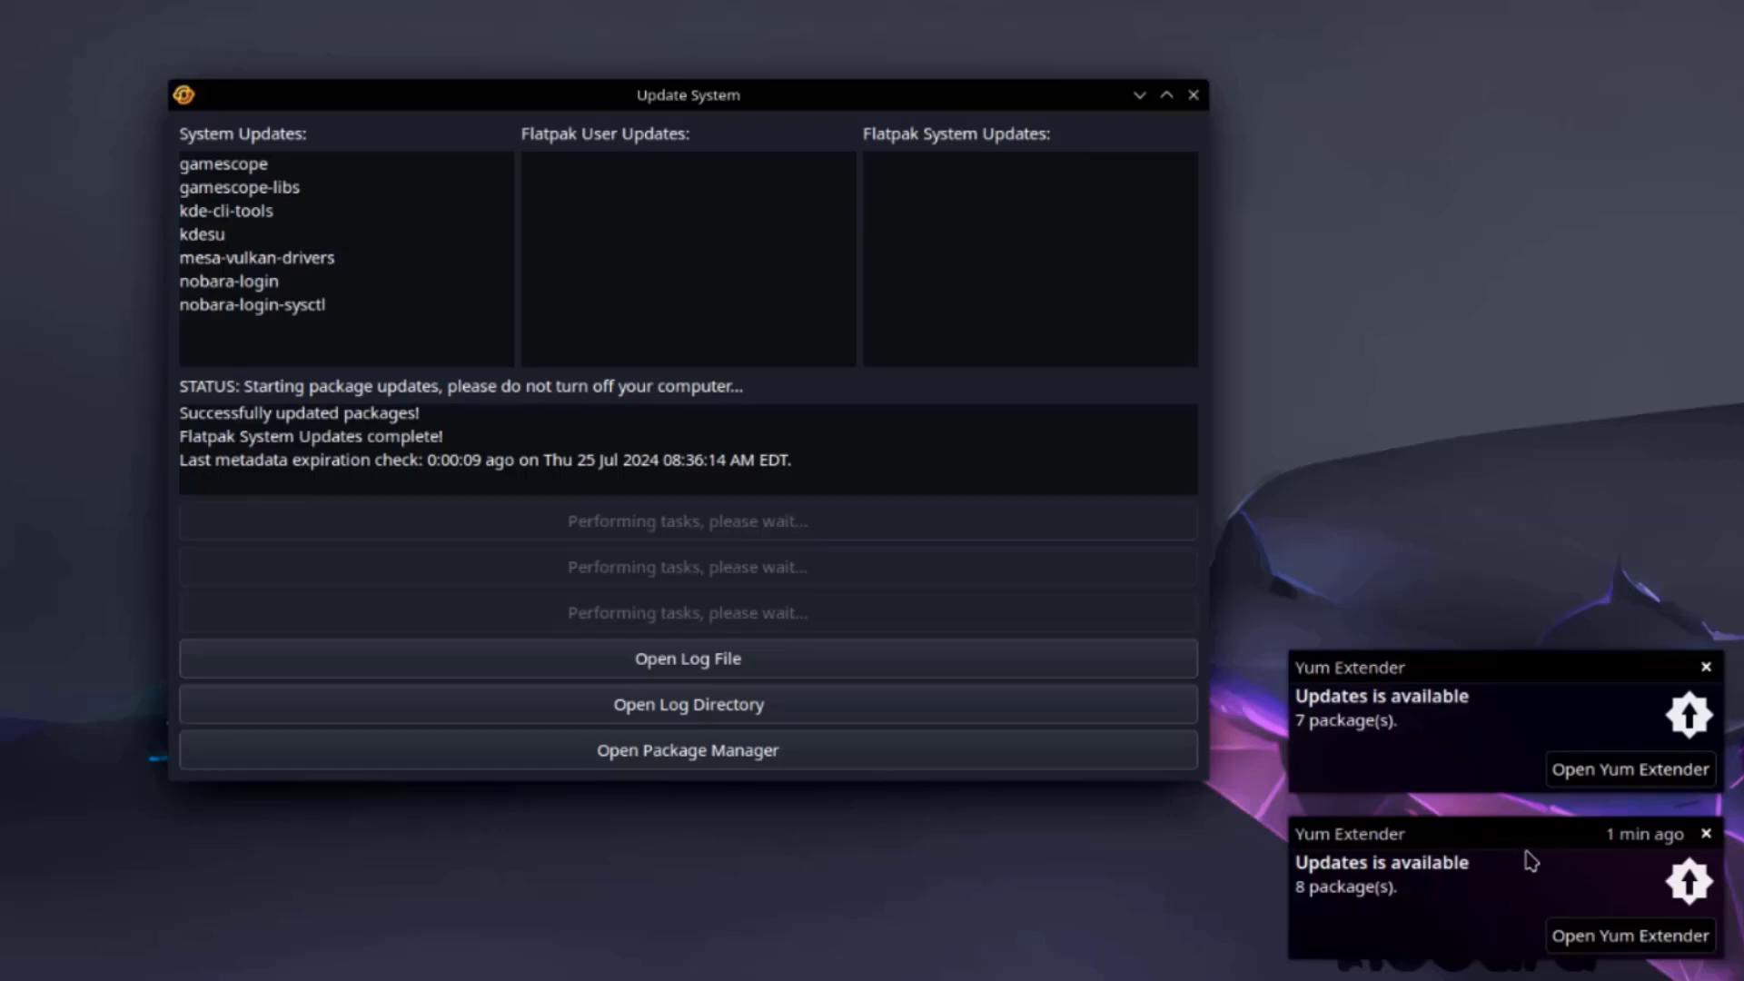
pyautogui.click(1706, 668)
pyautogui.click(1707, 833)
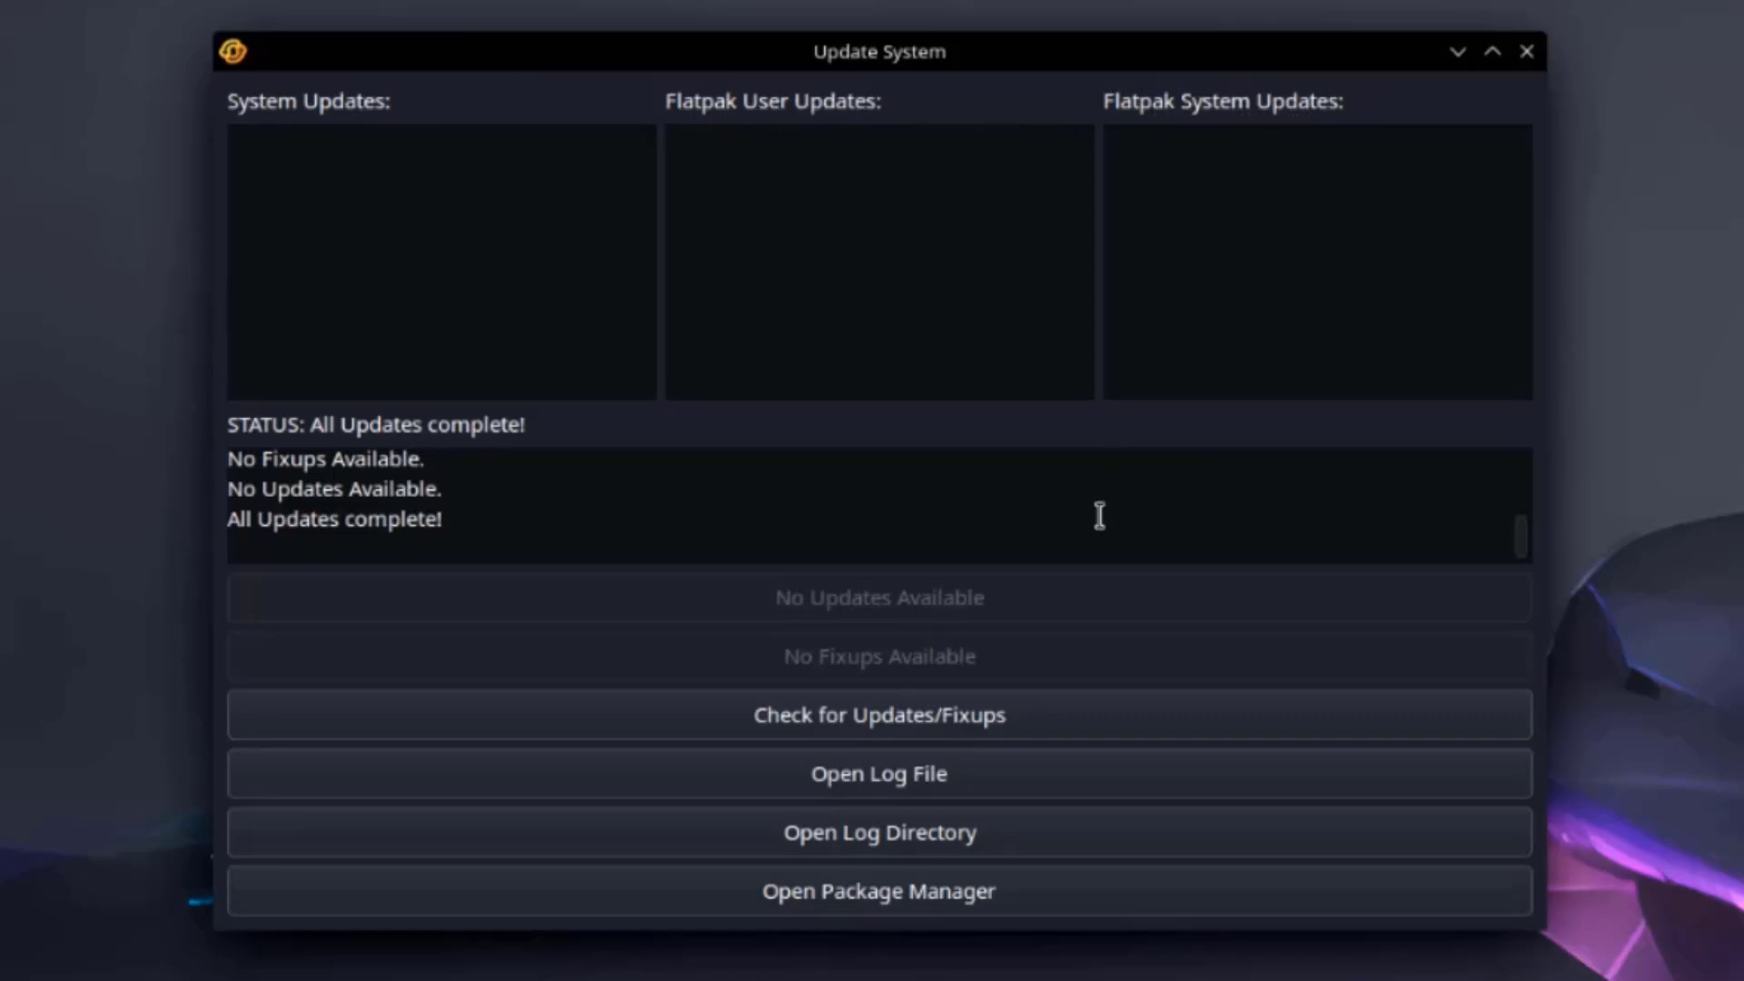
# Open Yum Extender and scroll through its package list.
pyautogui.click(920, 904)
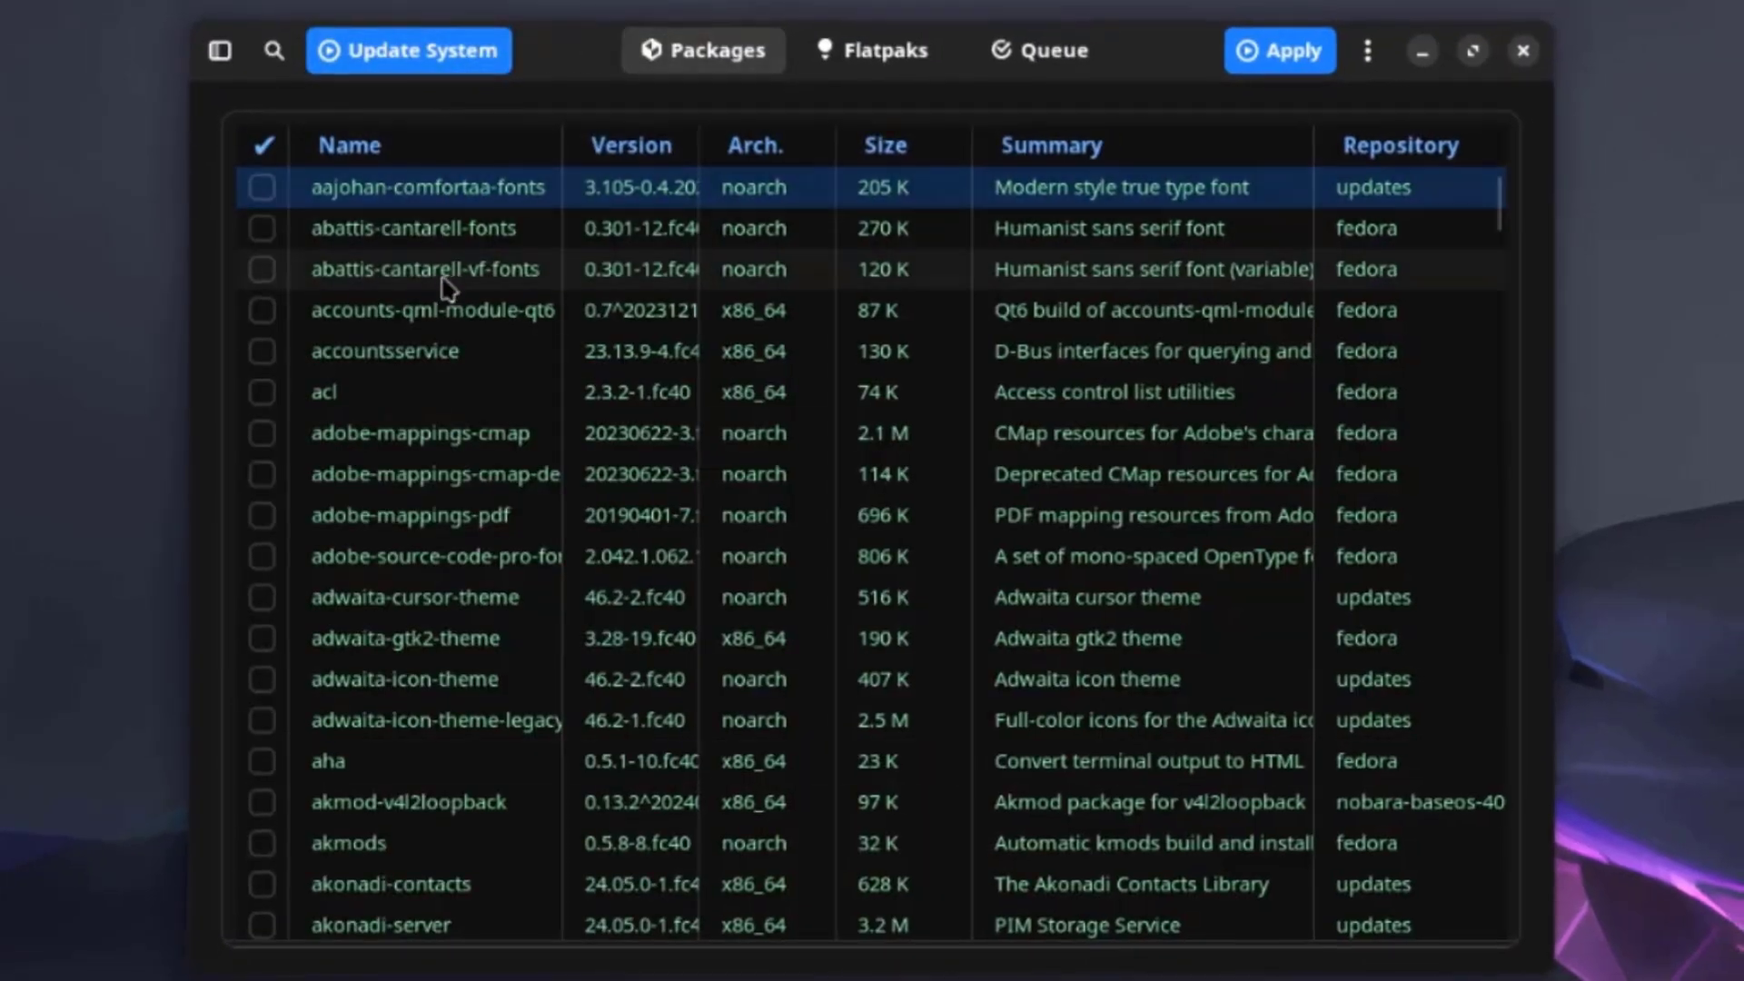
pyautogui.scroll(-3, 556, 473)
pyautogui.scroll(-15, 556, 472)
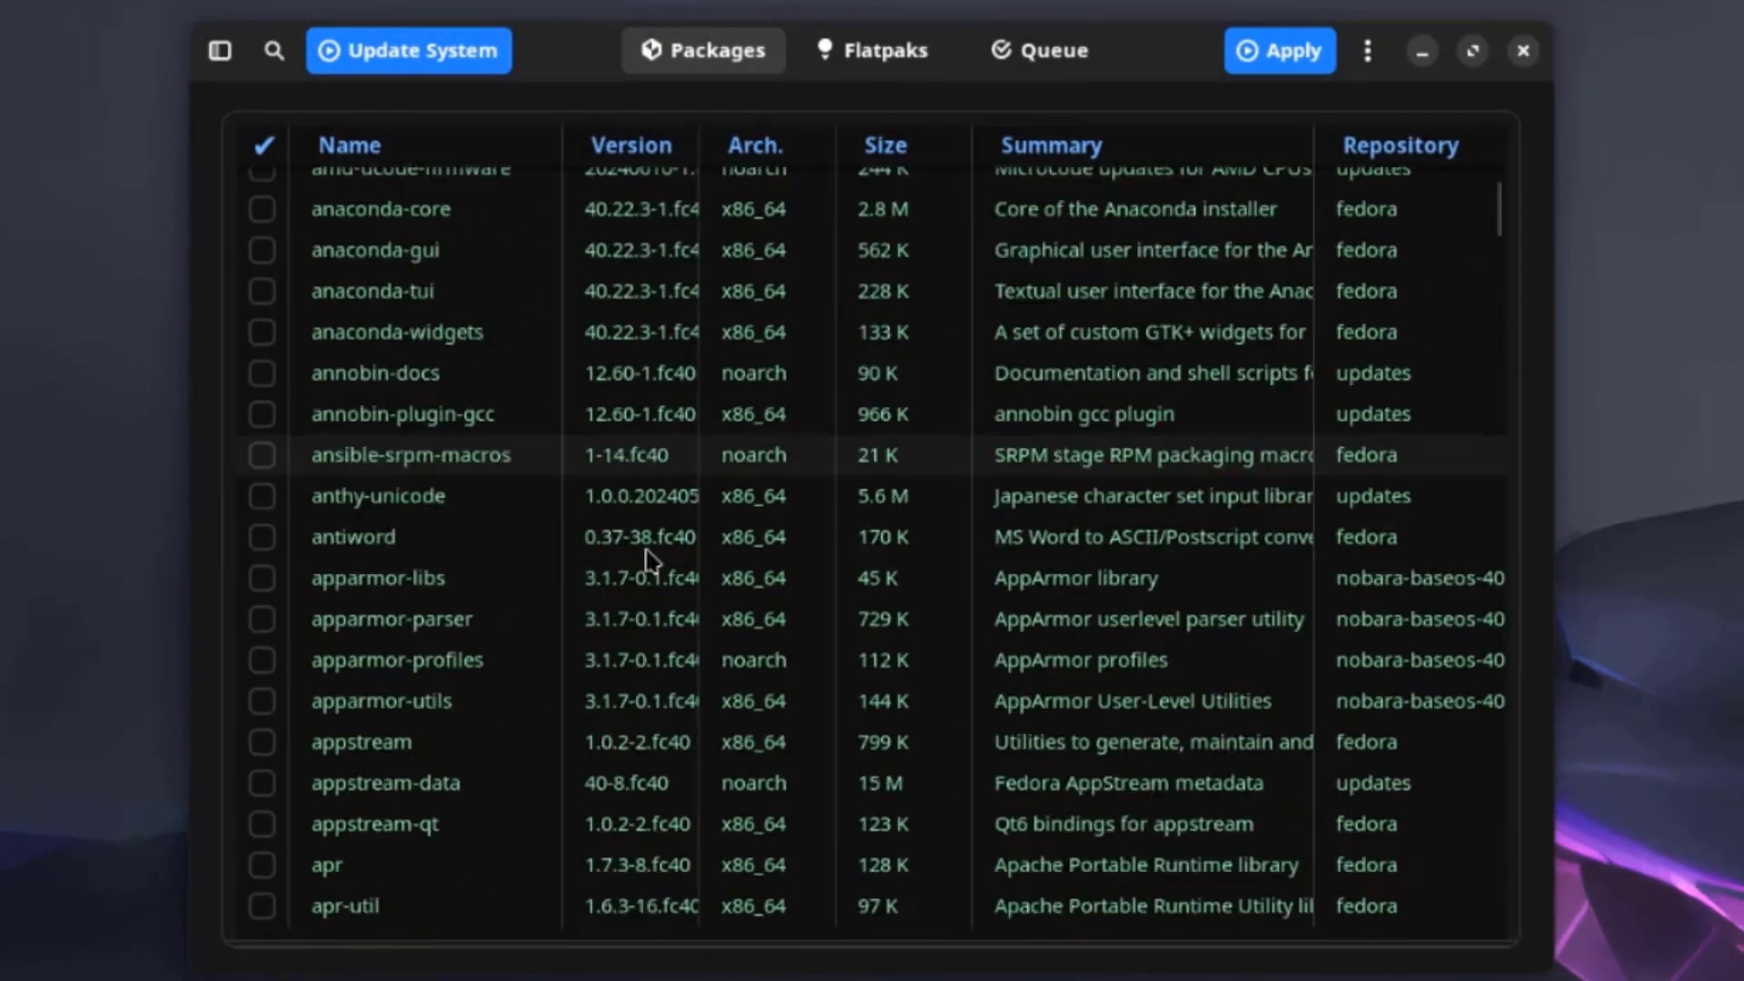
pyautogui.scroll(2, 775, 586)
pyautogui.scroll(18, 774, 586)
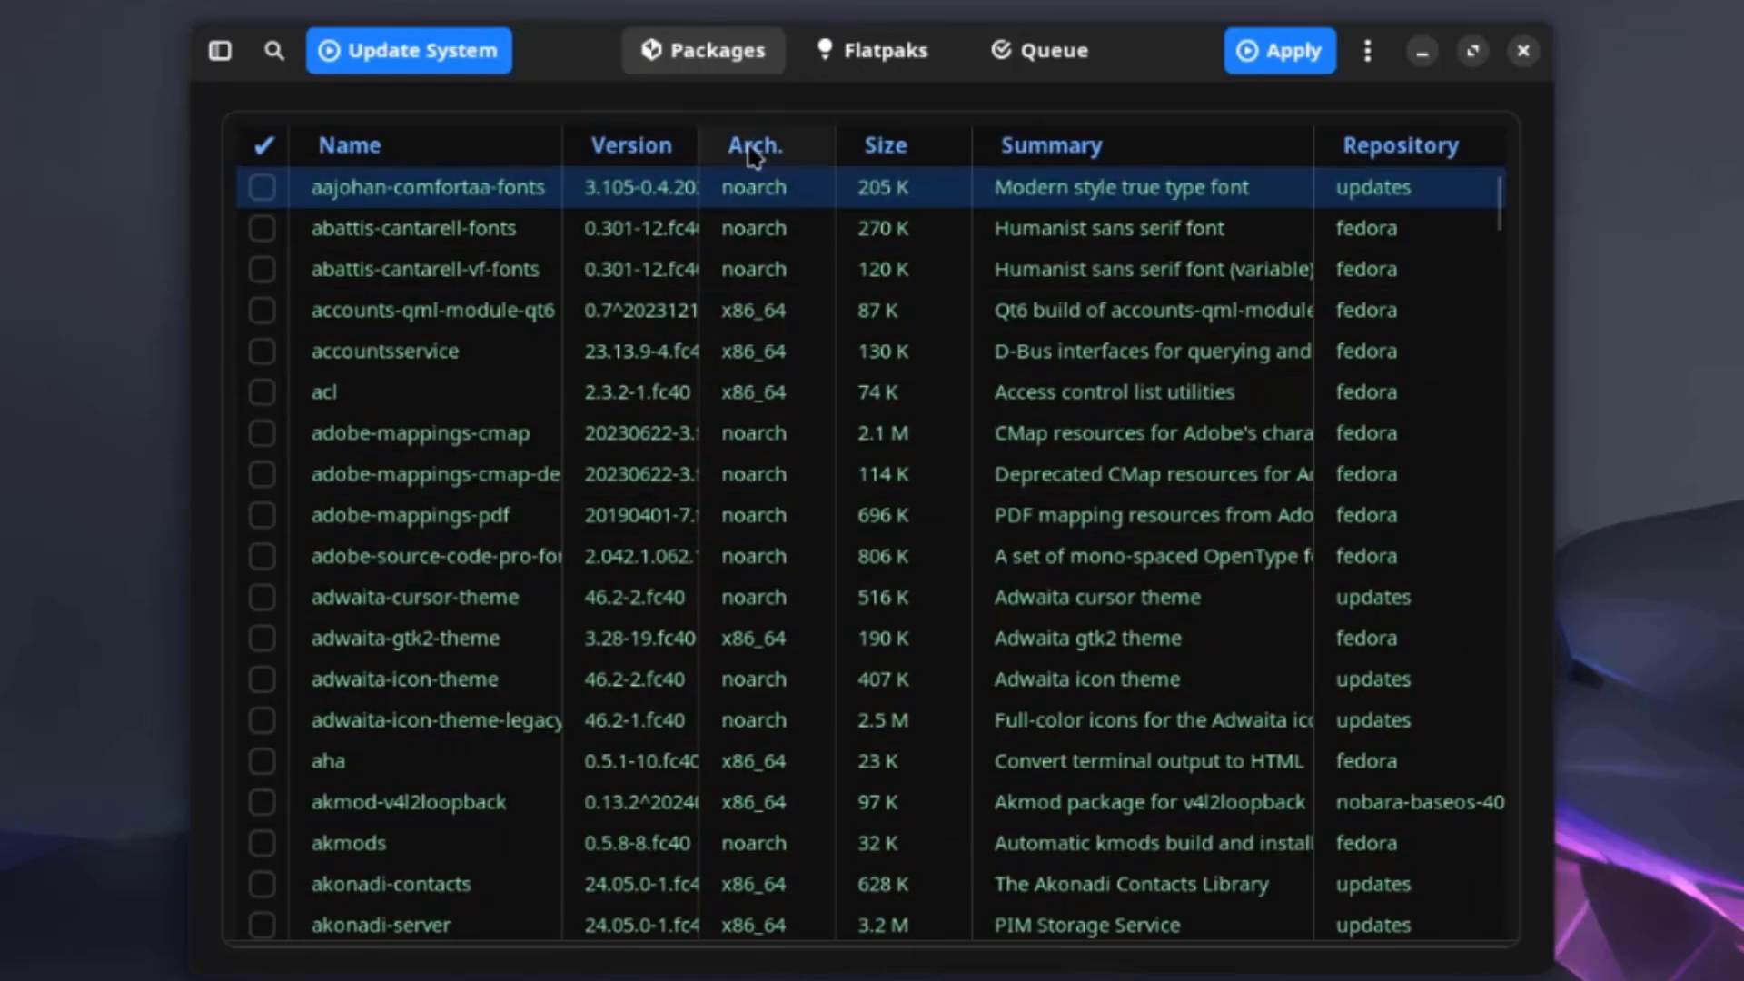
# Check the Flatpaks list and the empty install queue, then bring up the ⋮ options menu.
pyautogui.click(865, 57)
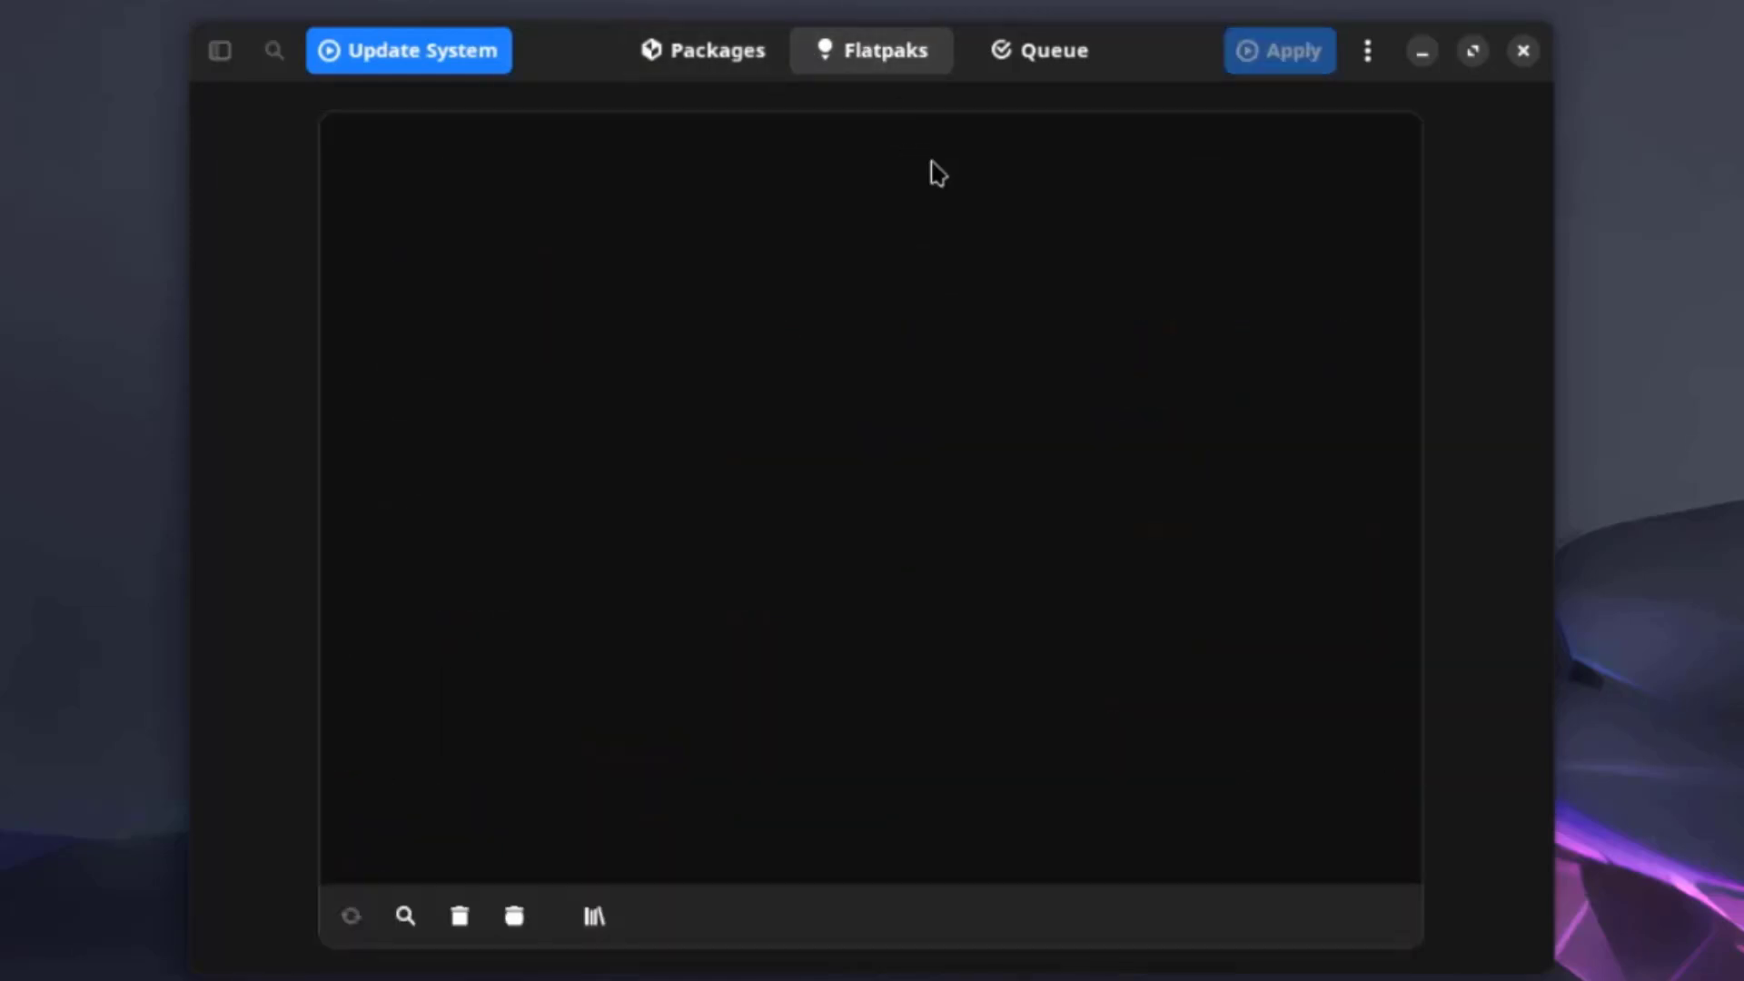
pyautogui.click(1024, 68)
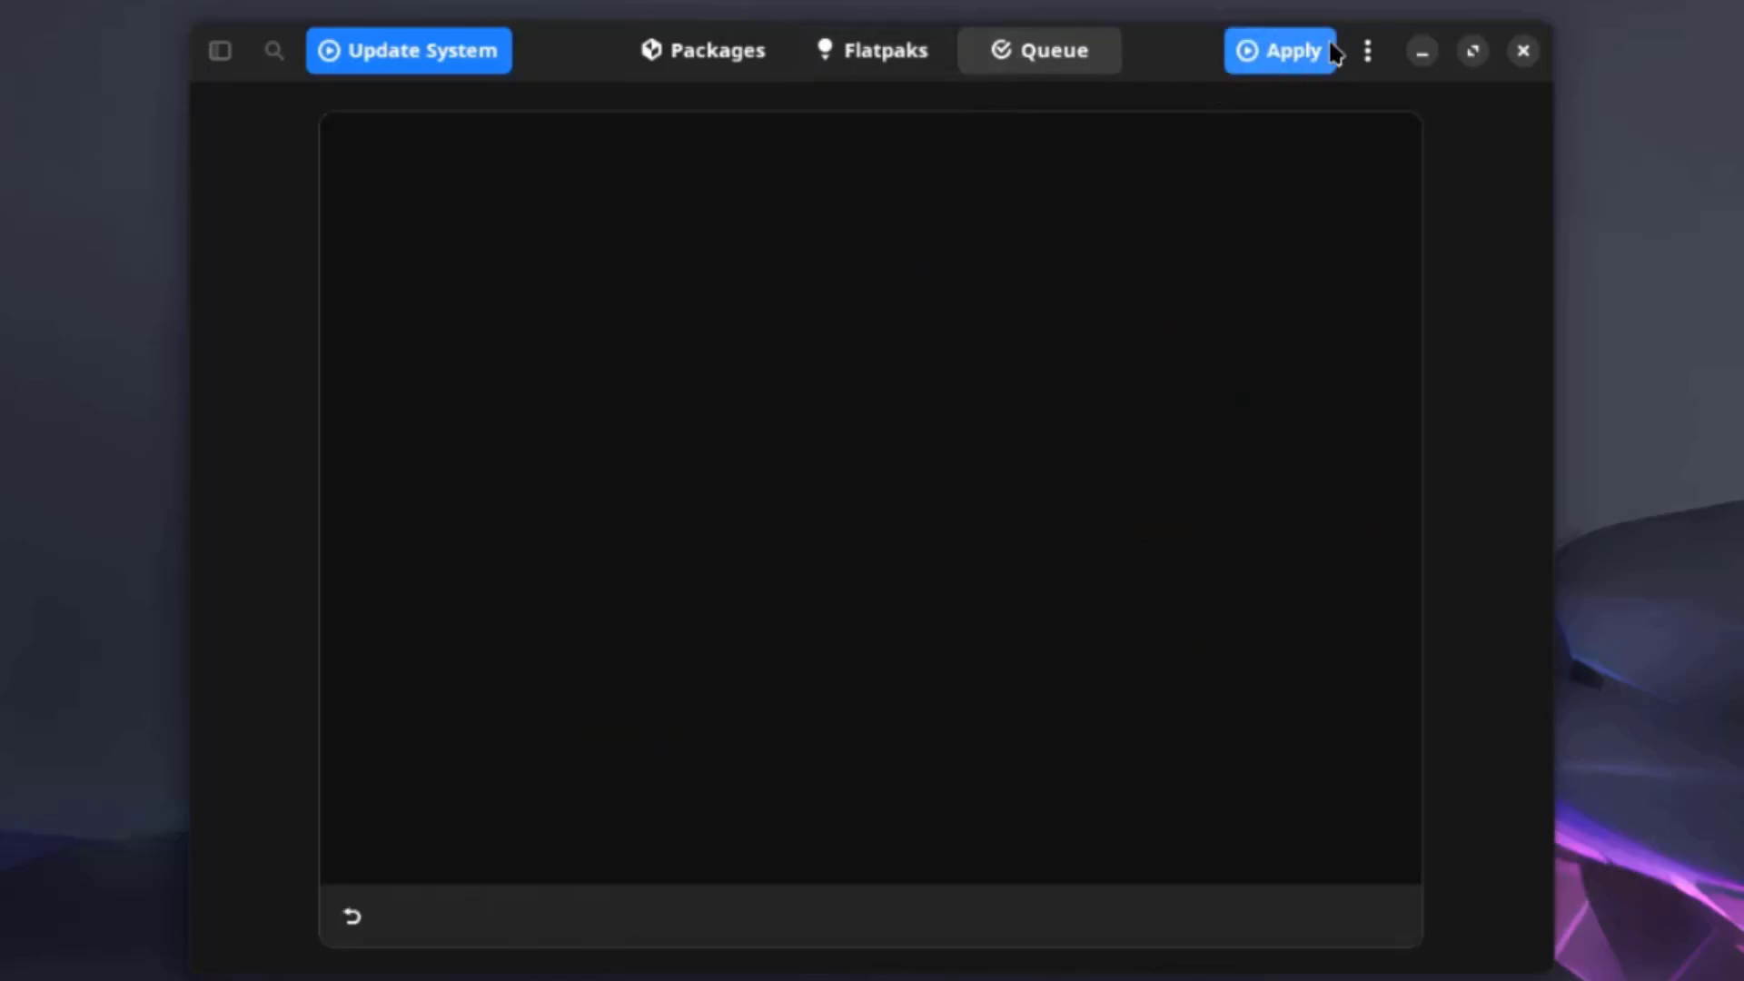
pyautogui.click(1374, 57)
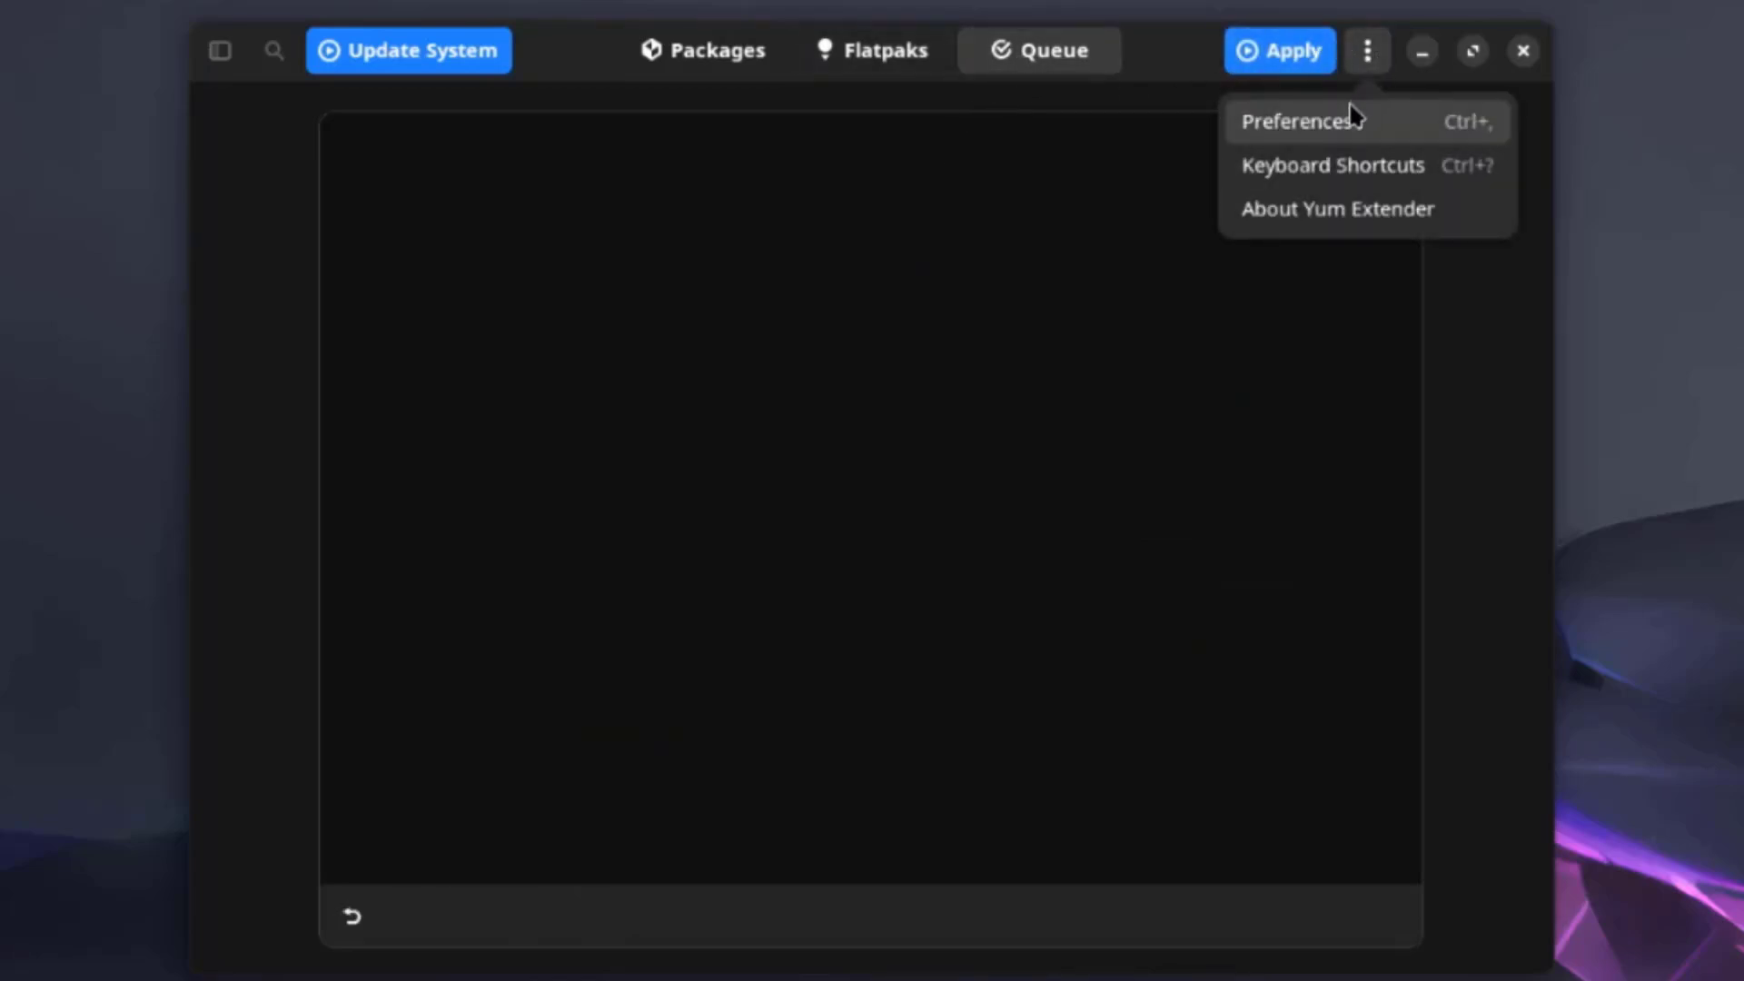
# In Preferences, enable 'Don't show systray icon' and disable 'Send Notification on updates'.
pyautogui.click(1348, 123)
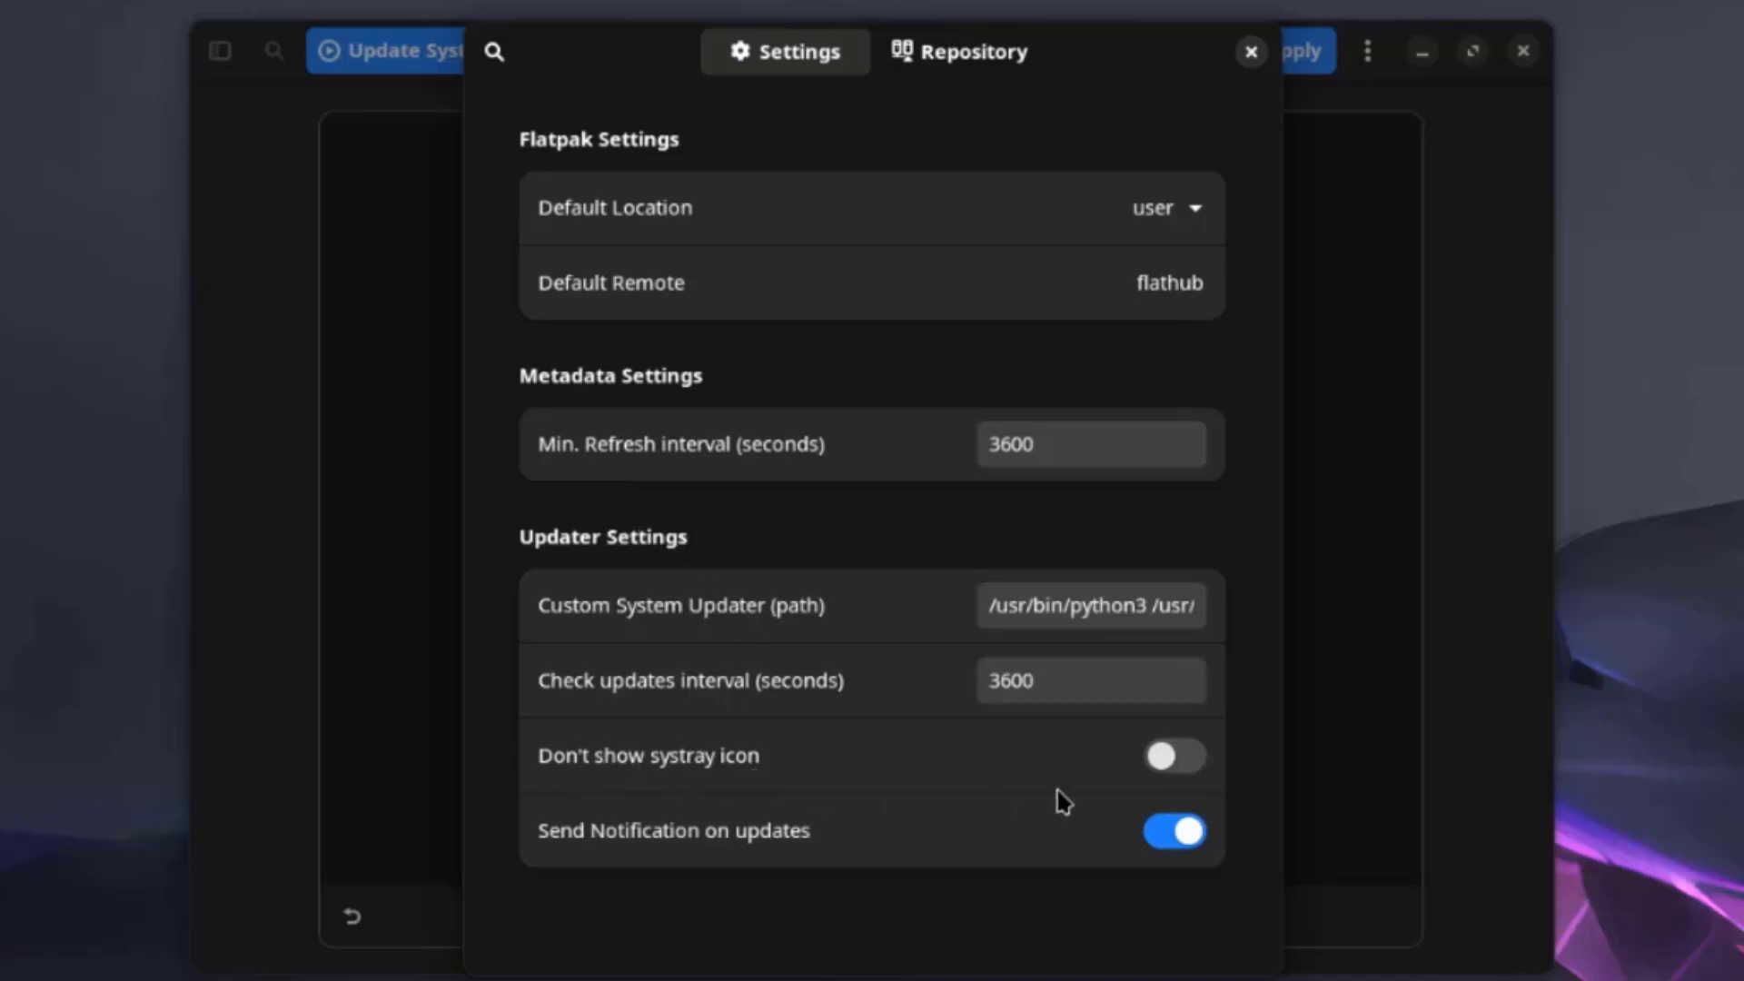
pyautogui.click(1195, 774)
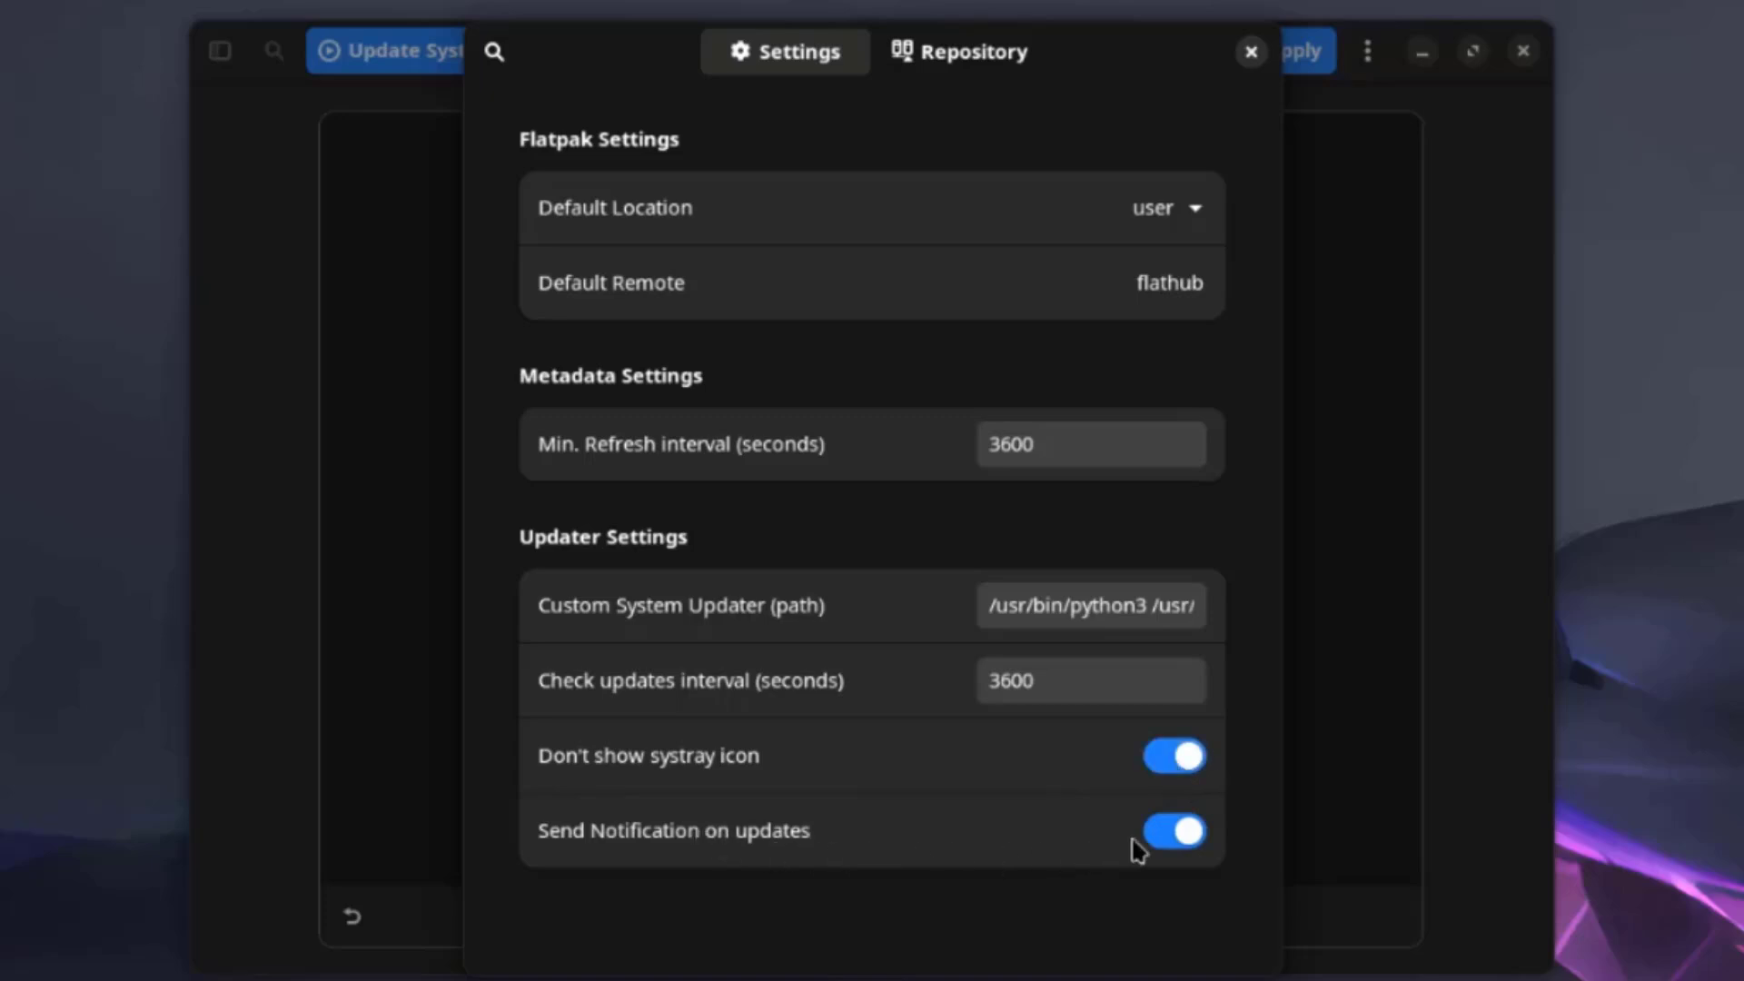
pyautogui.click(1178, 830)
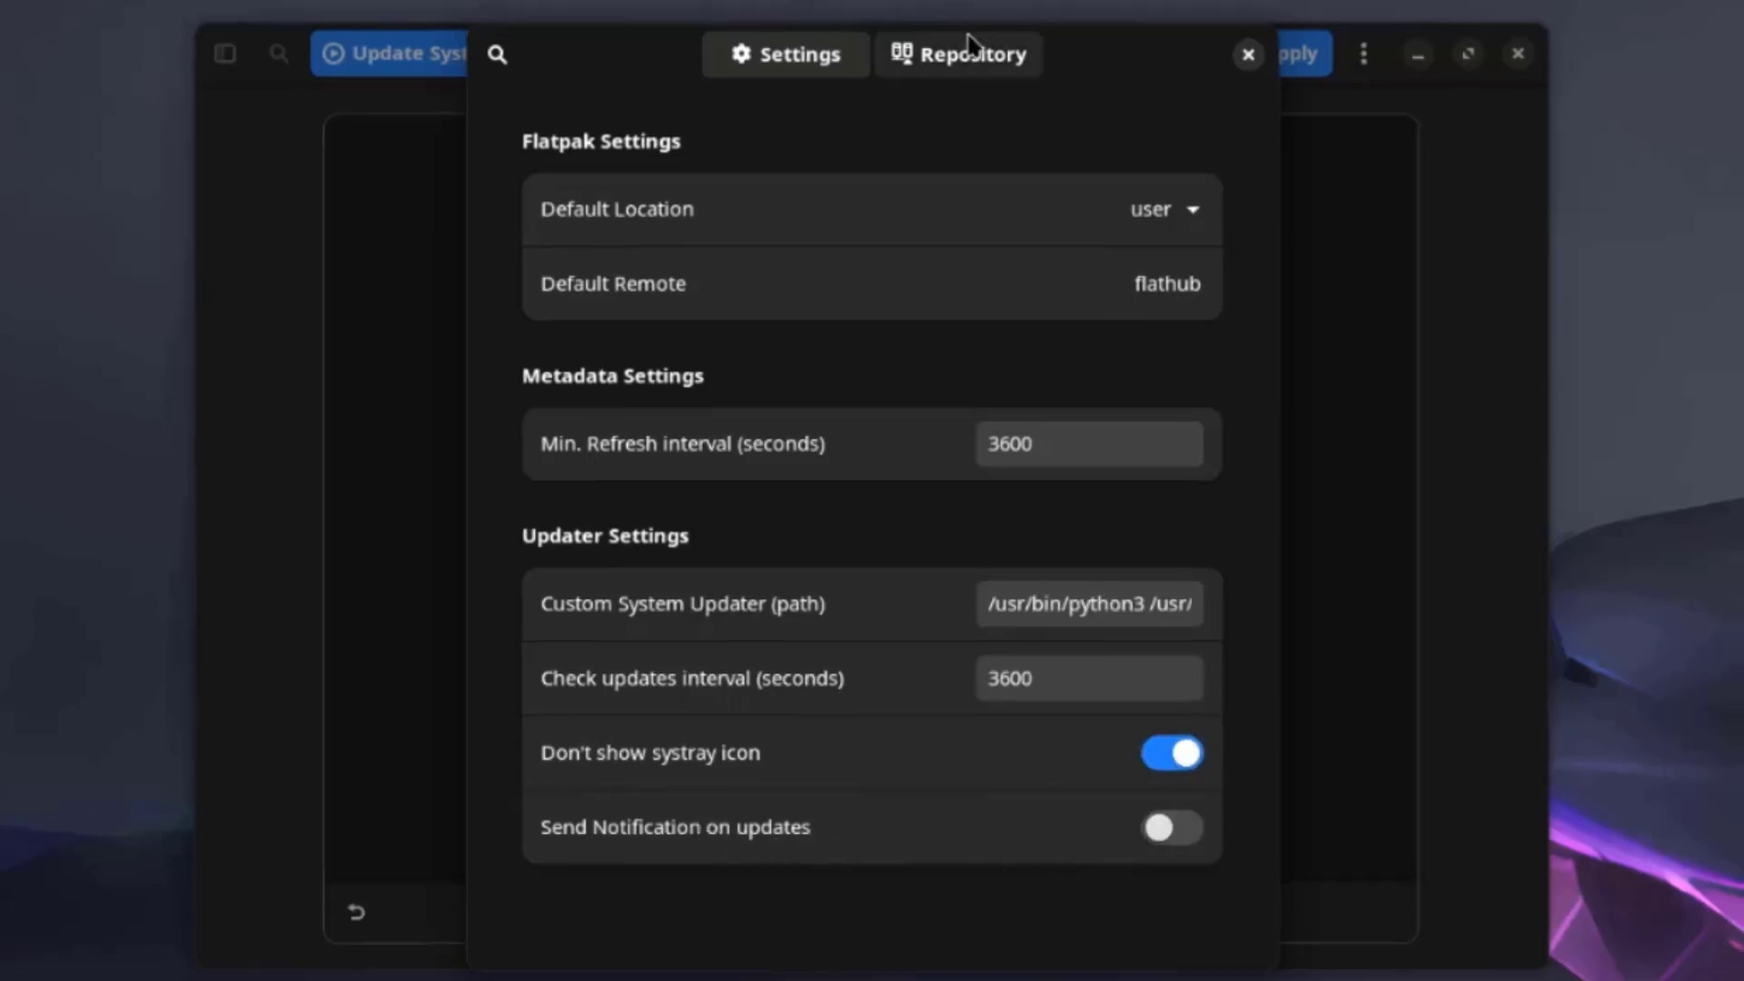
# Review the enabled repositories, close Preferences, and show About Yum Extender.
pyautogui.click(968, 60)
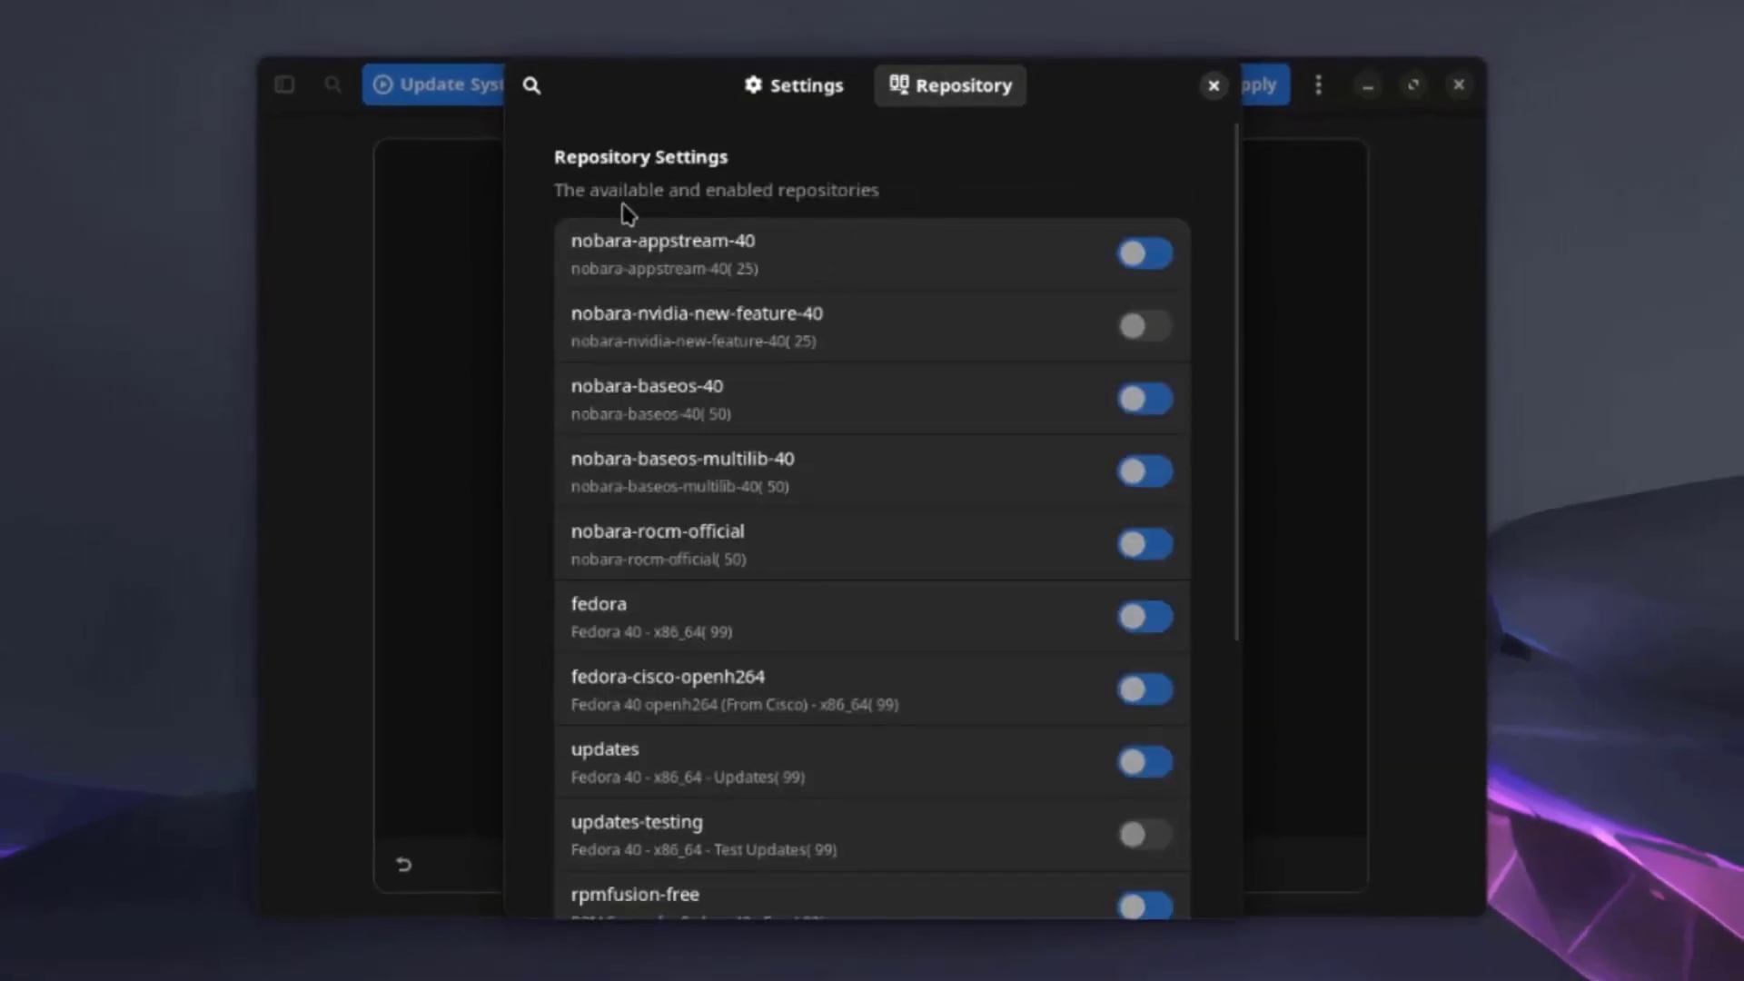
pyautogui.press('Escape')
pyautogui.click(1319, 85)
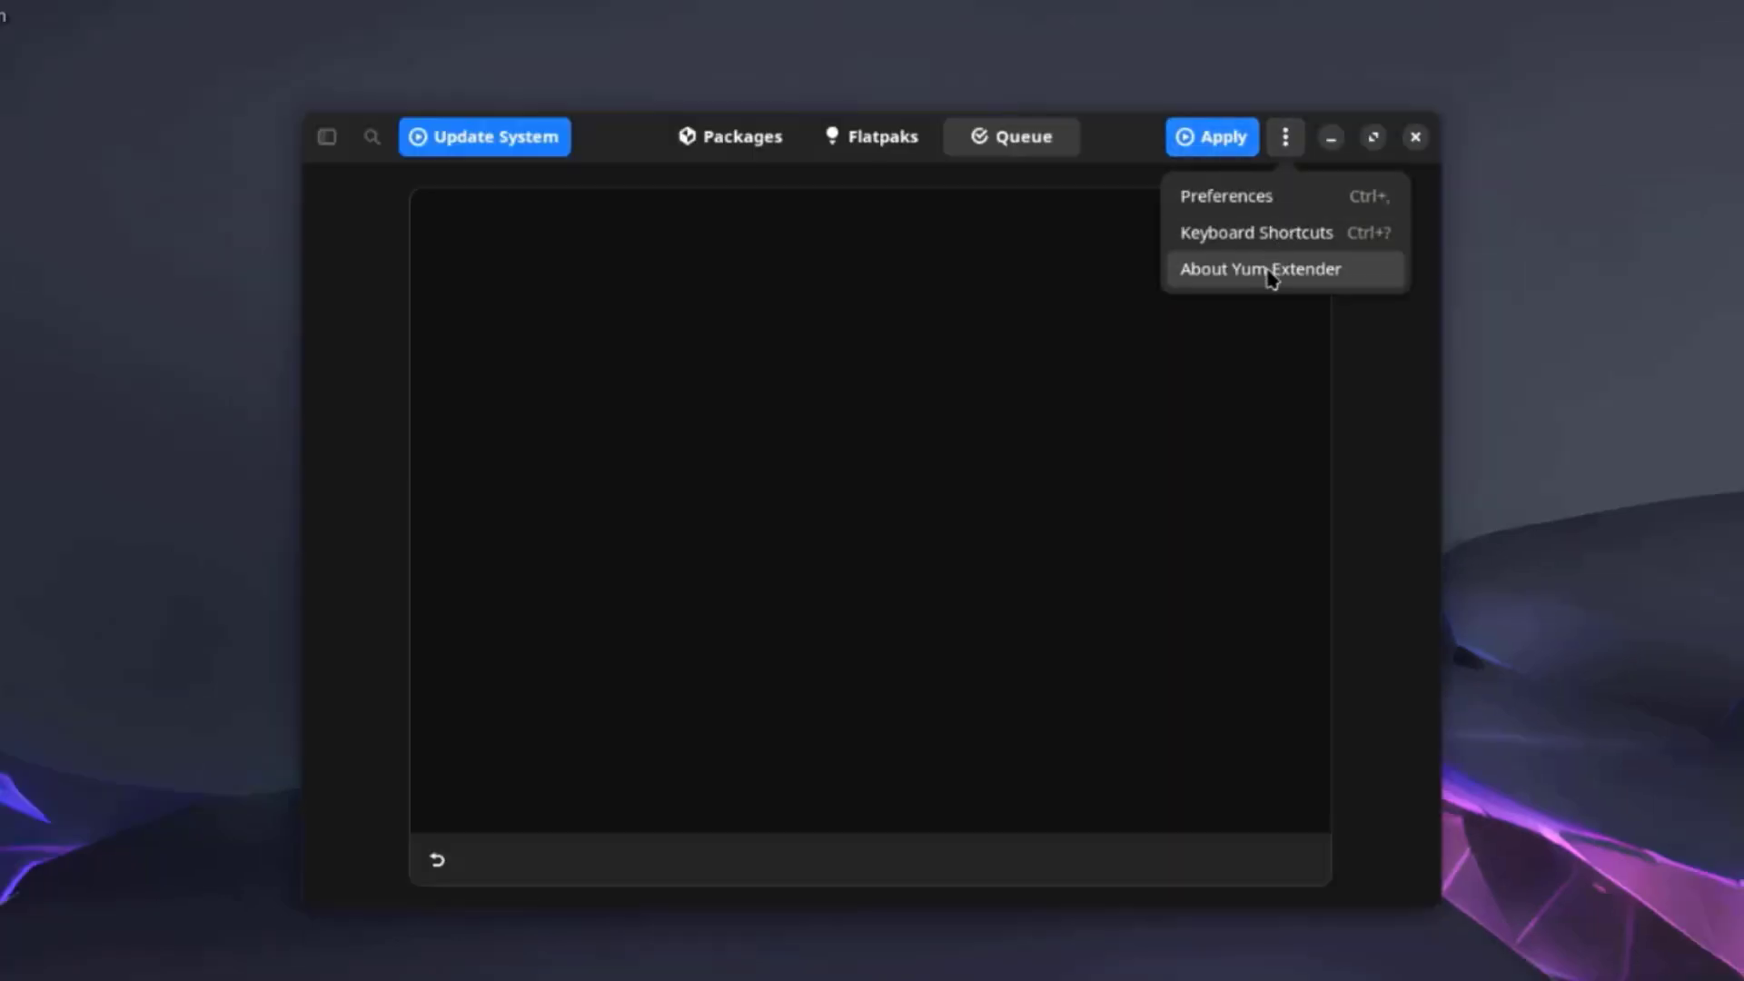
pyautogui.click(1270, 272)
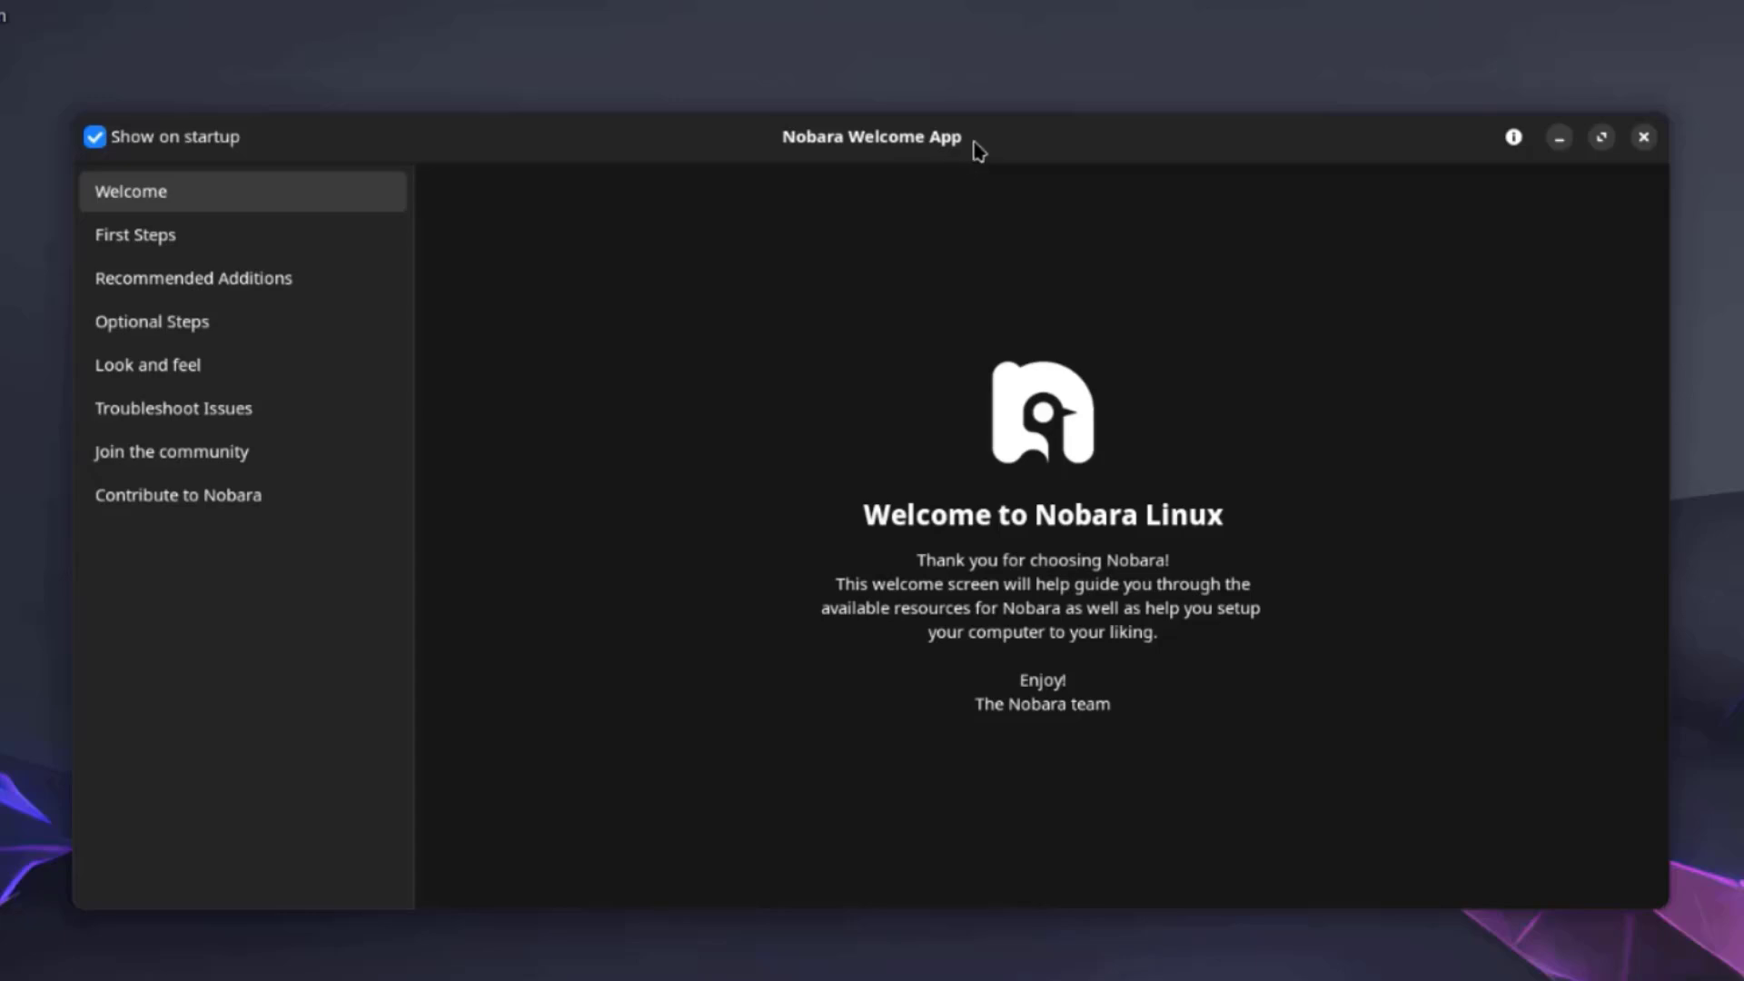
# Check the welcome app's version info, view First Steps, and install OBS Studio from Recommended Additions.
pyautogui.click(1513, 137)
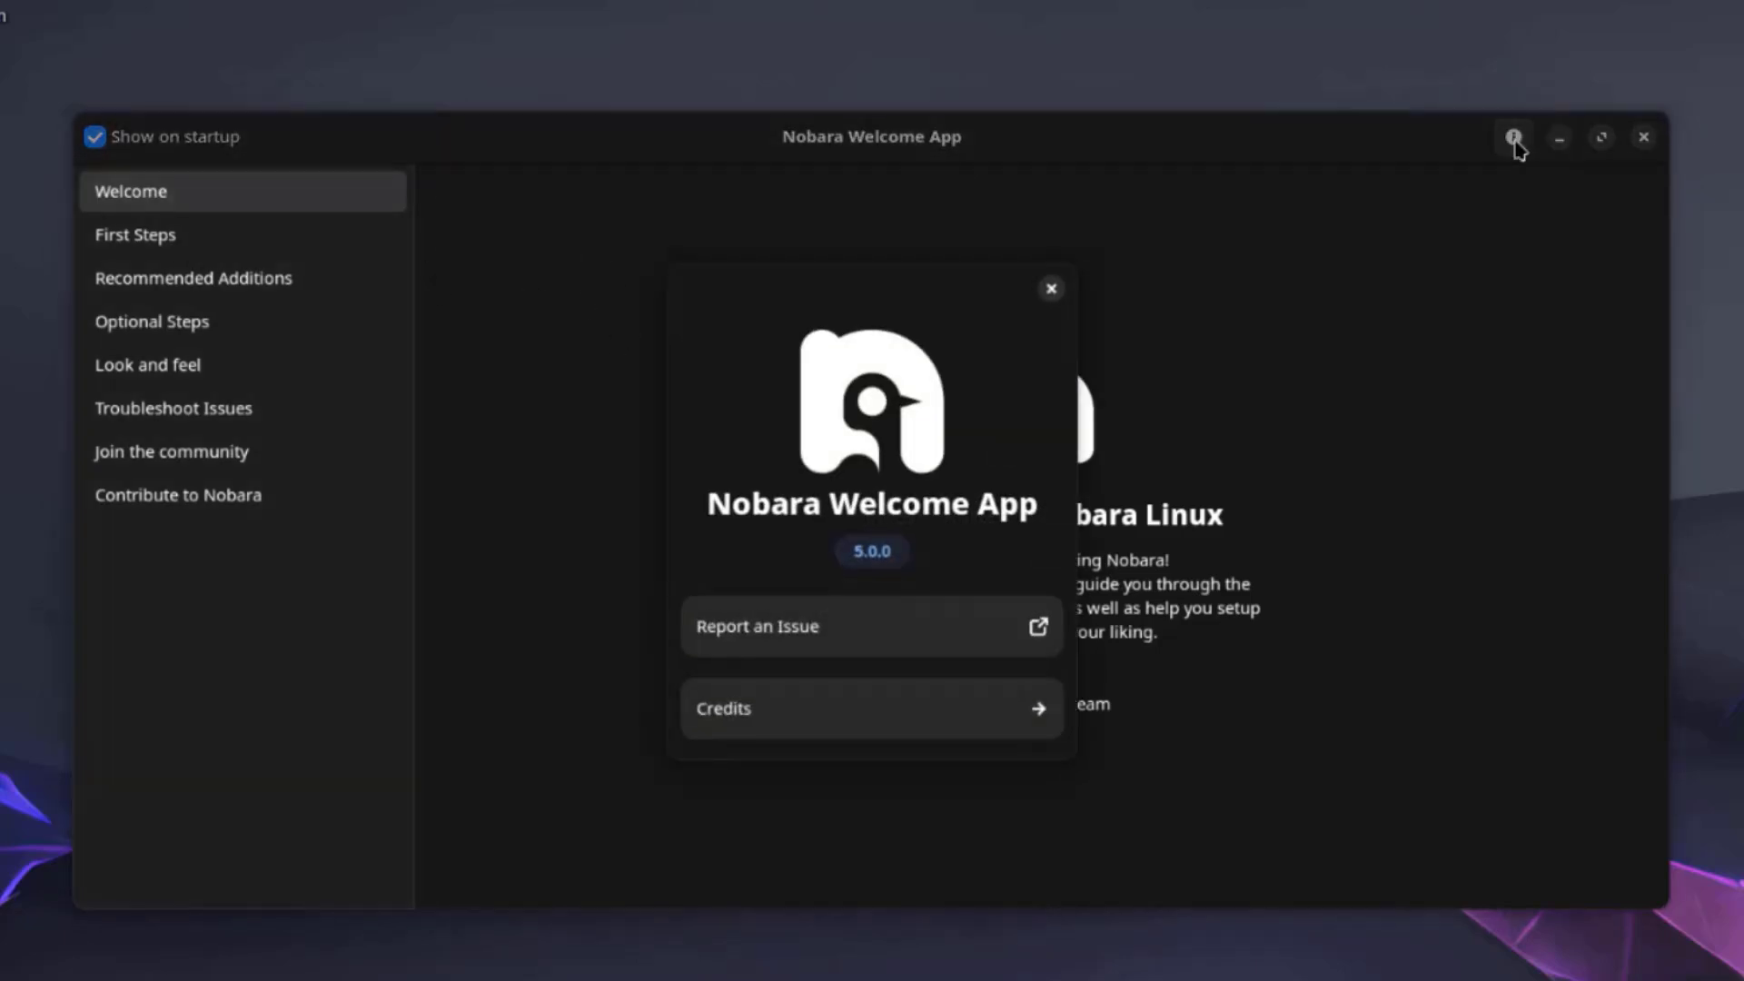
pyautogui.click(347, 232)
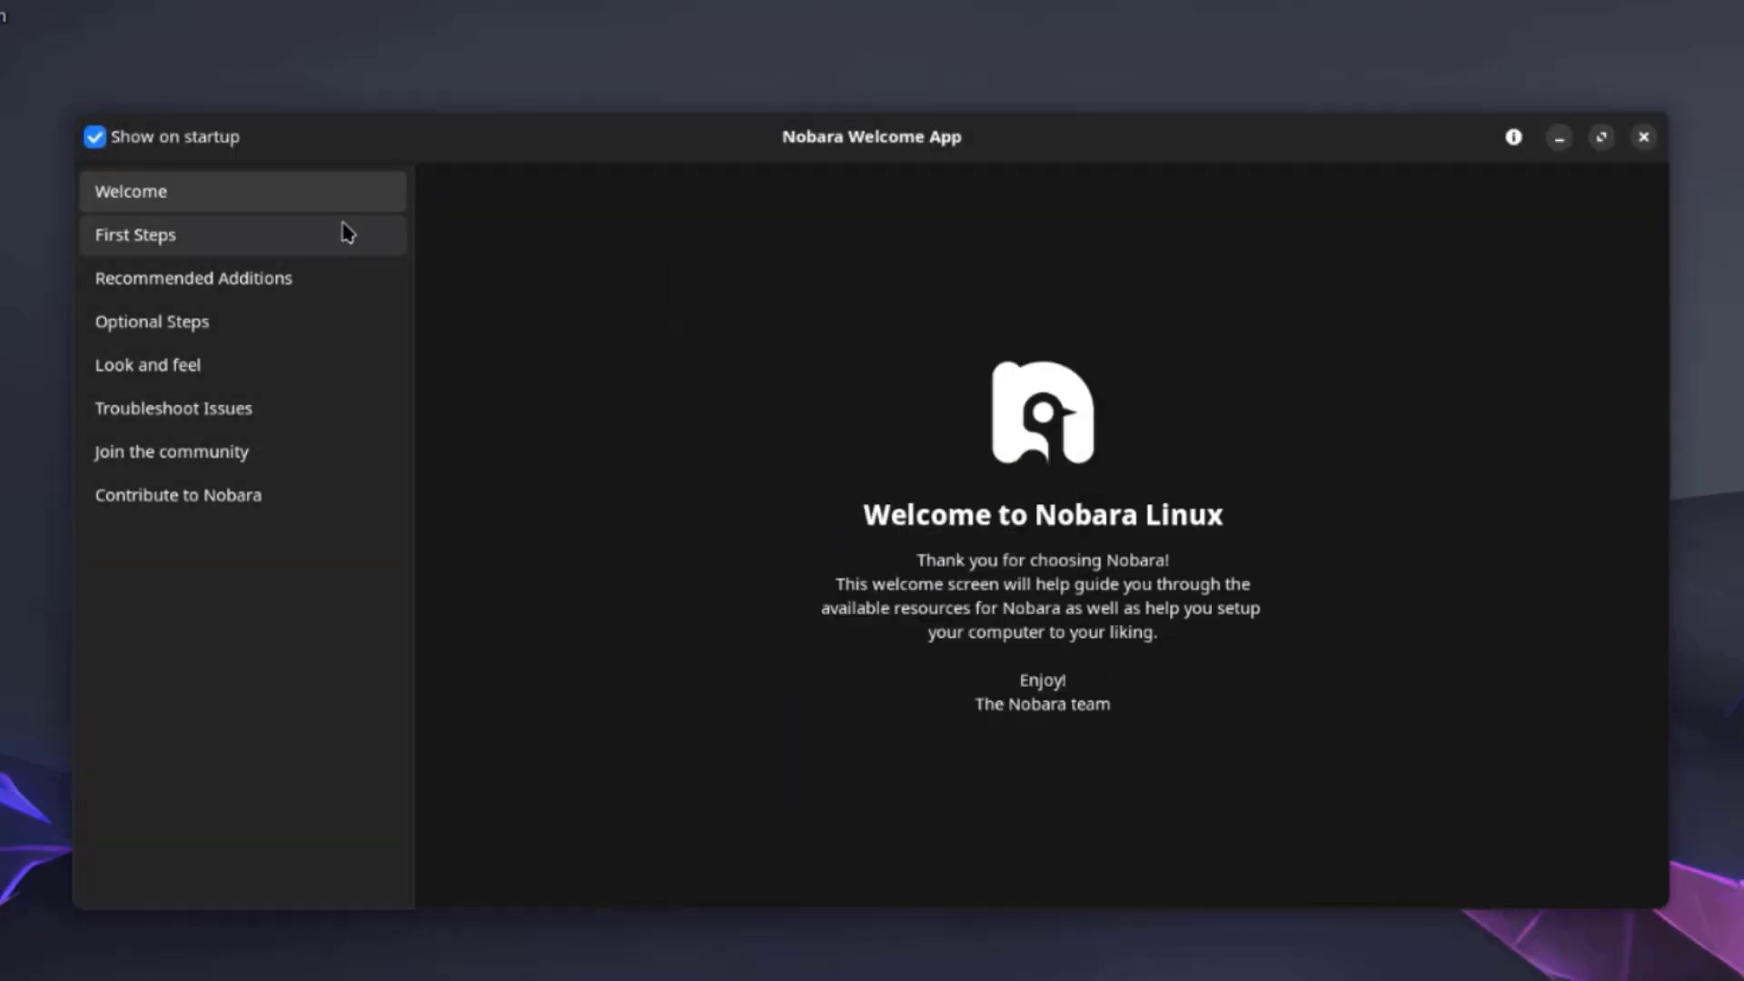
pyautogui.click(166, 238)
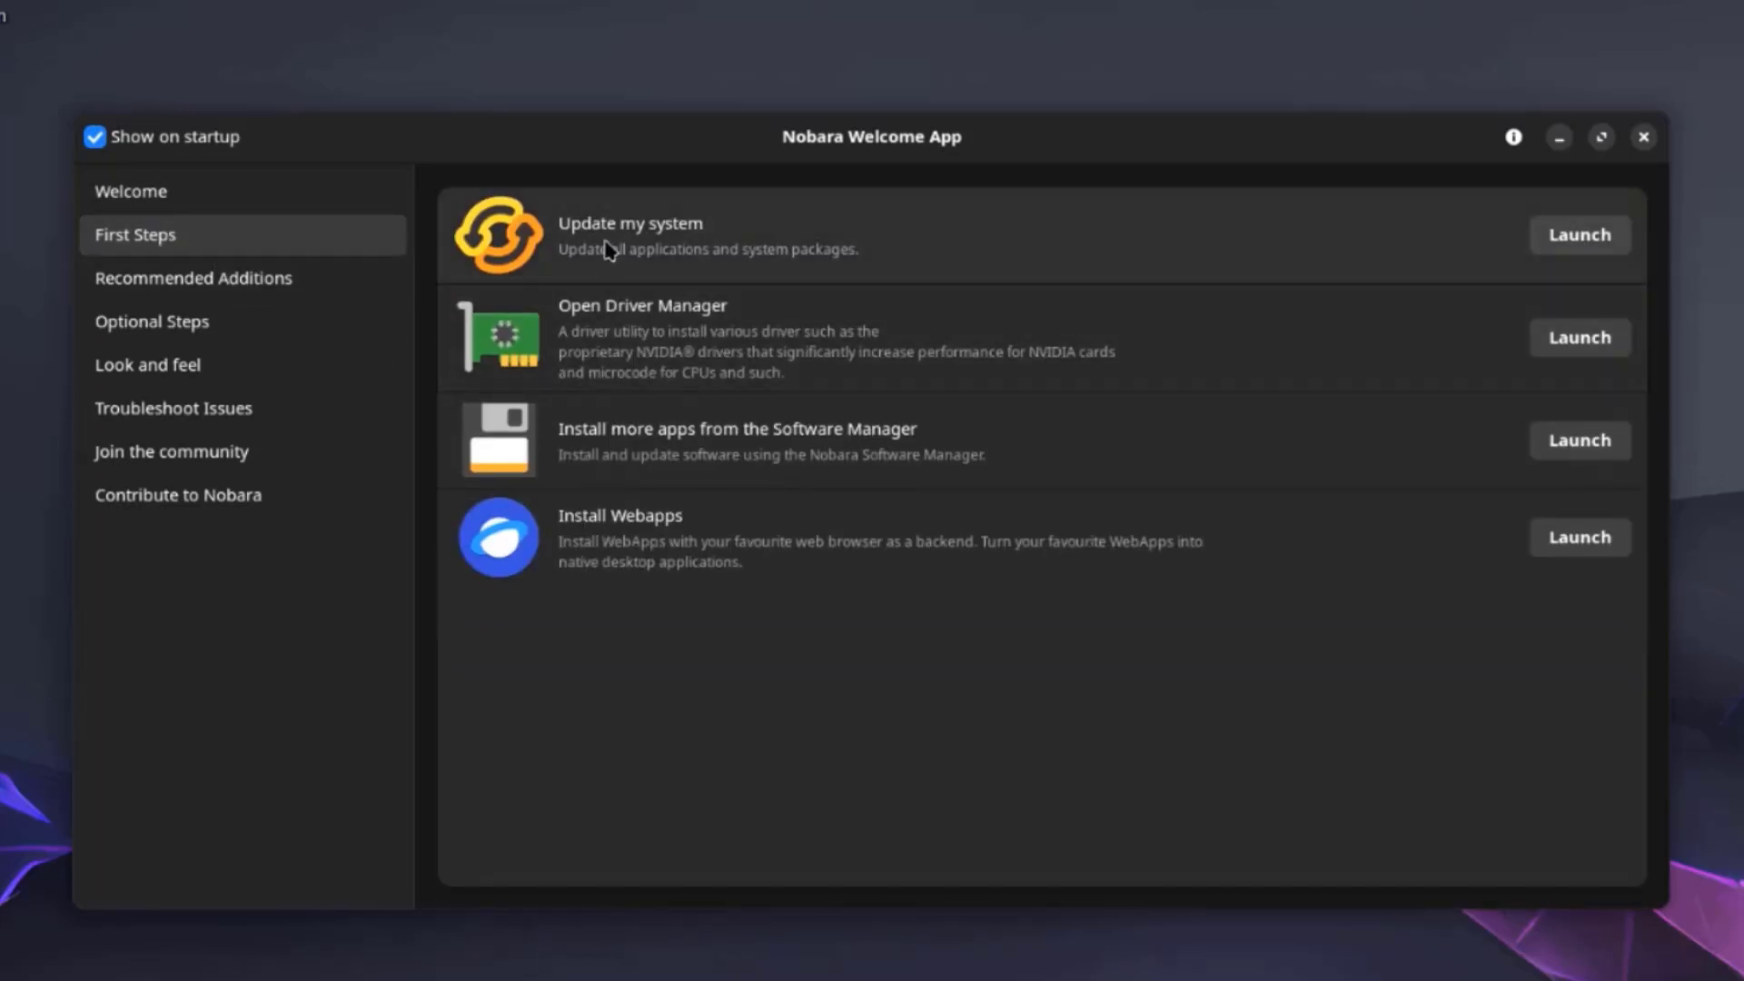
pyautogui.click(323, 278)
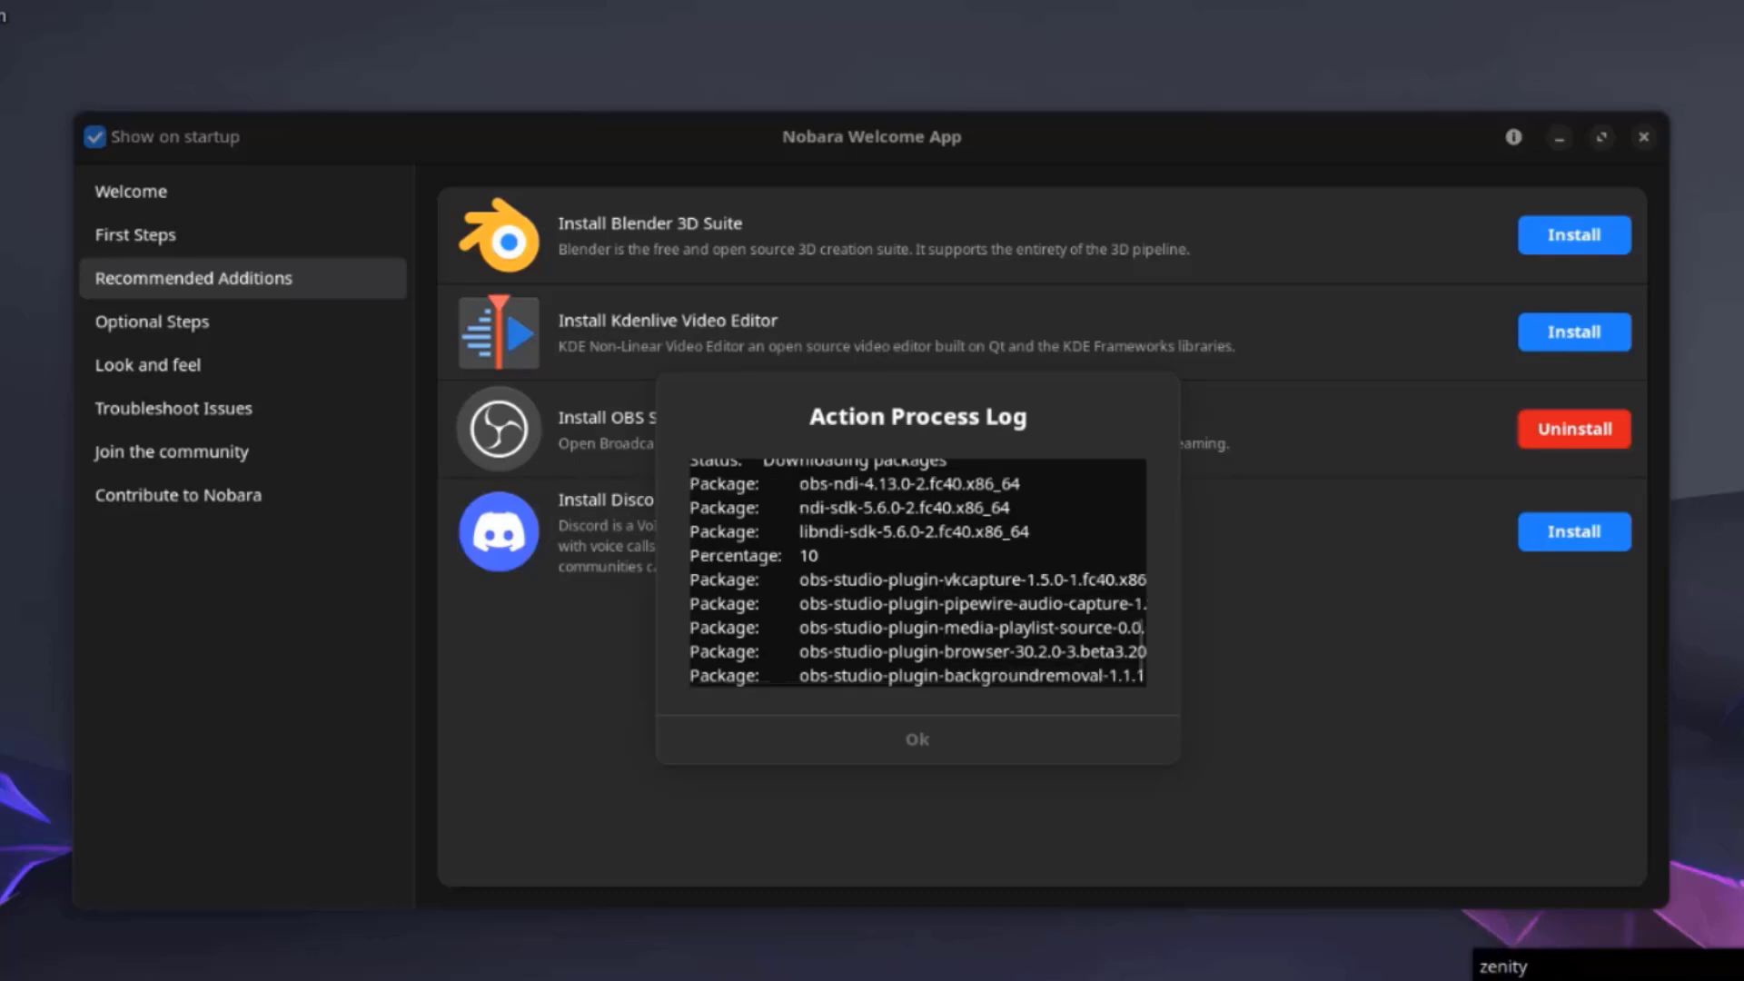
# Tour the Optional Steps, Look and feel, Troubleshoot Issues, Join the community and Contribute to Nobara pages.
pyautogui.click(172, 326)
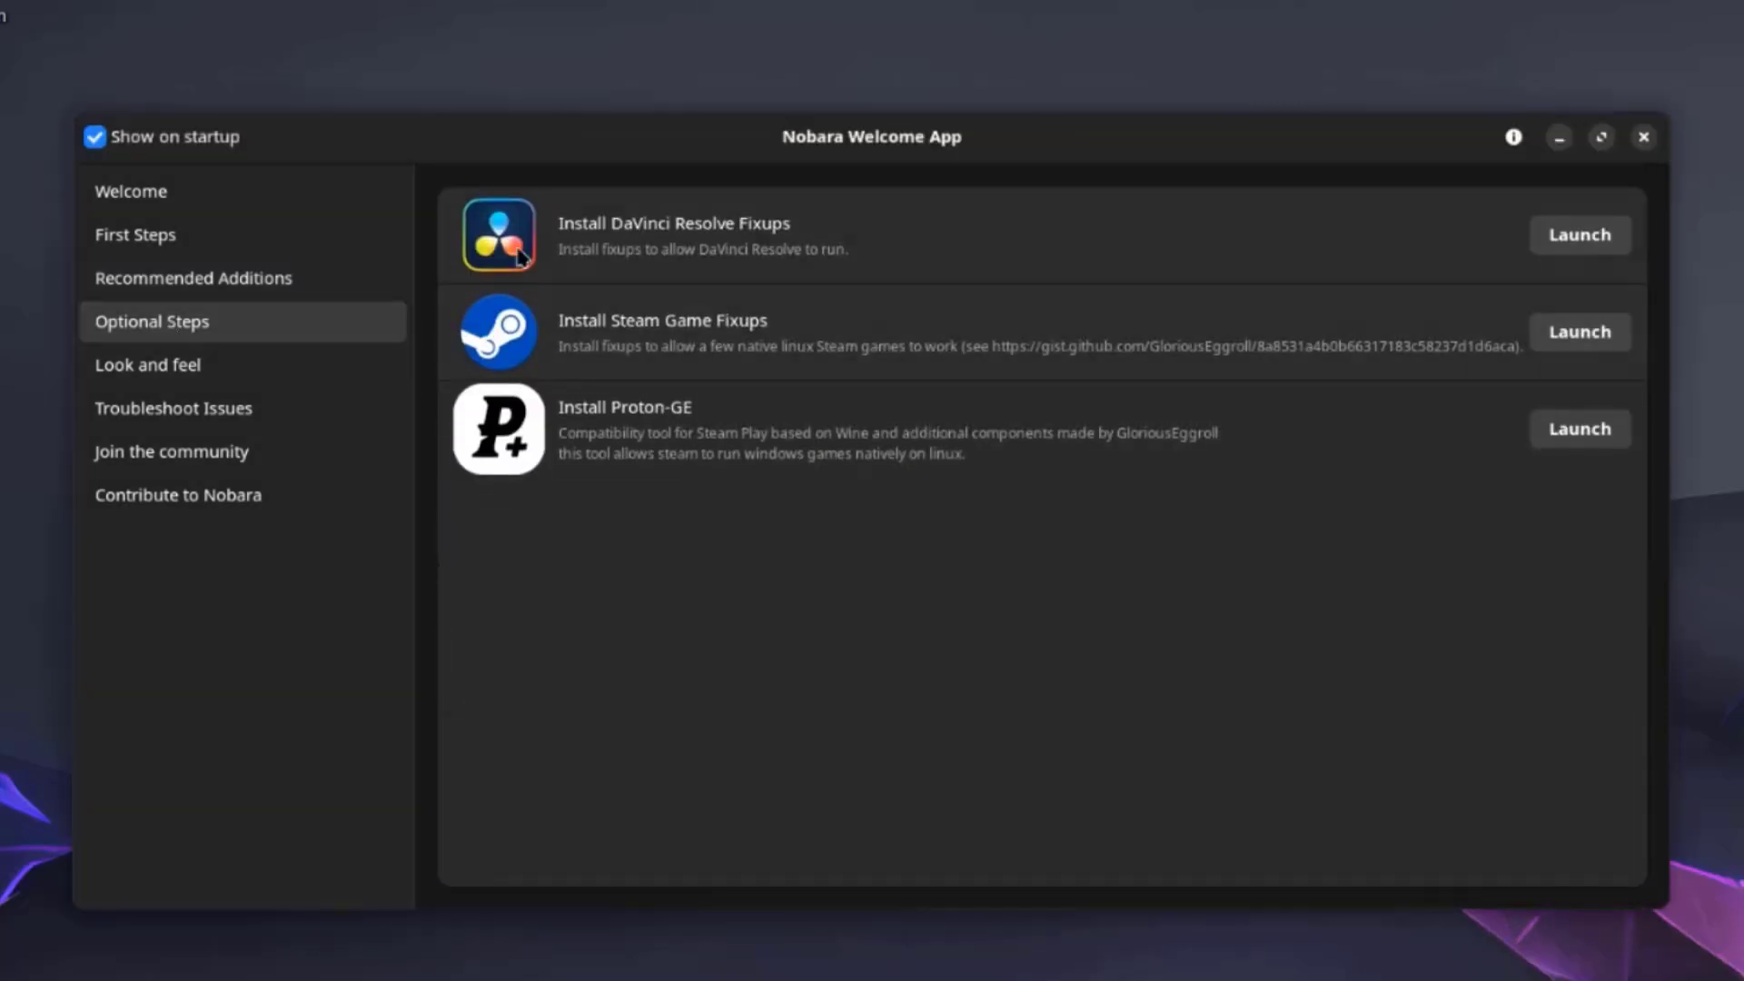
pyautogui.click(186, 366)
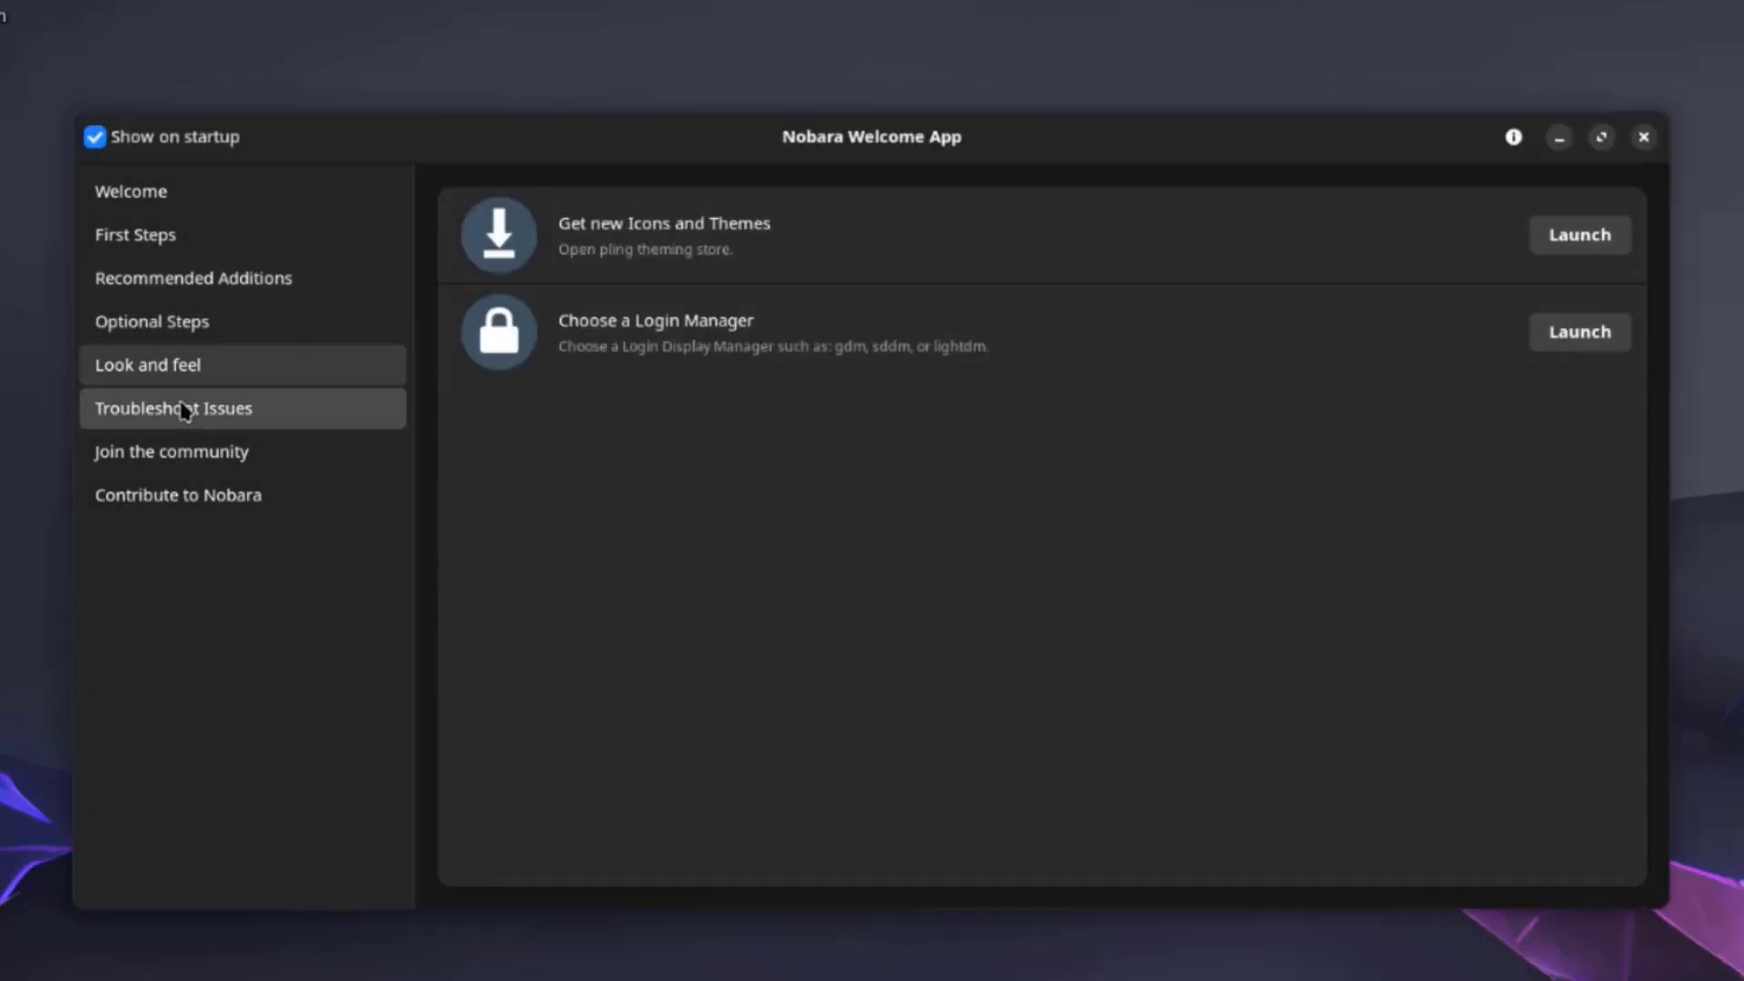
pyautogui.click(186, 413)
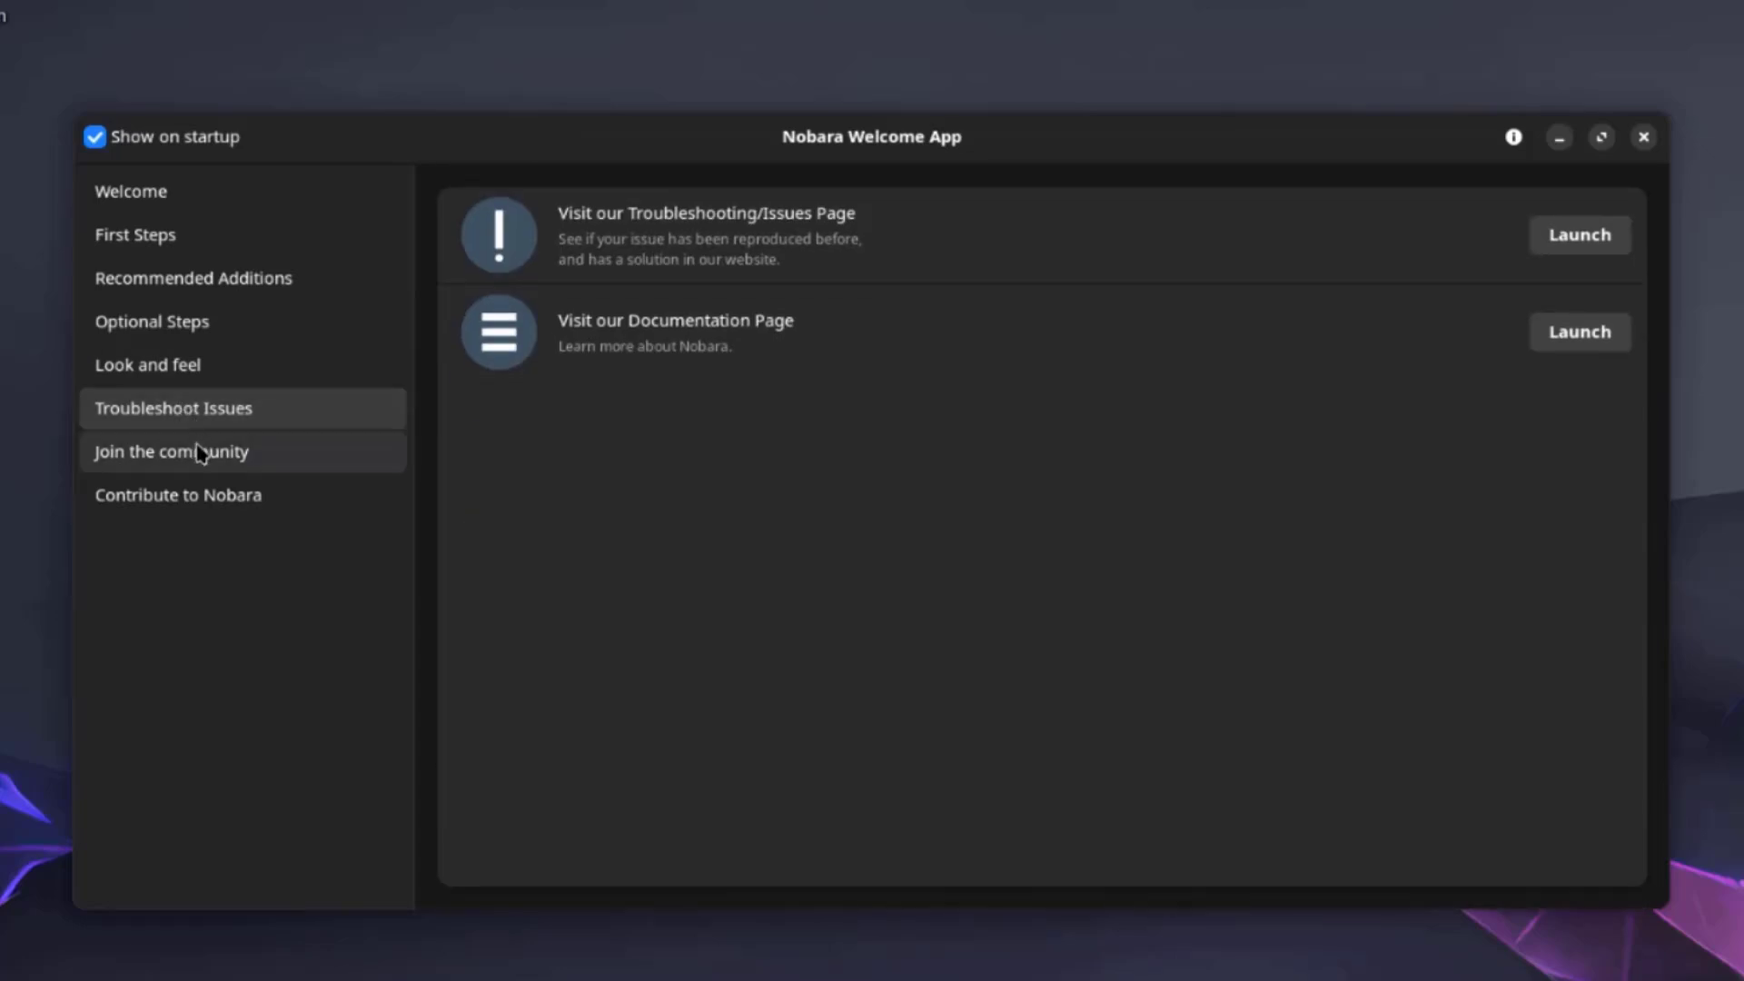
pyautogui.click(200, 454)
pyautogui.click(196, 500)
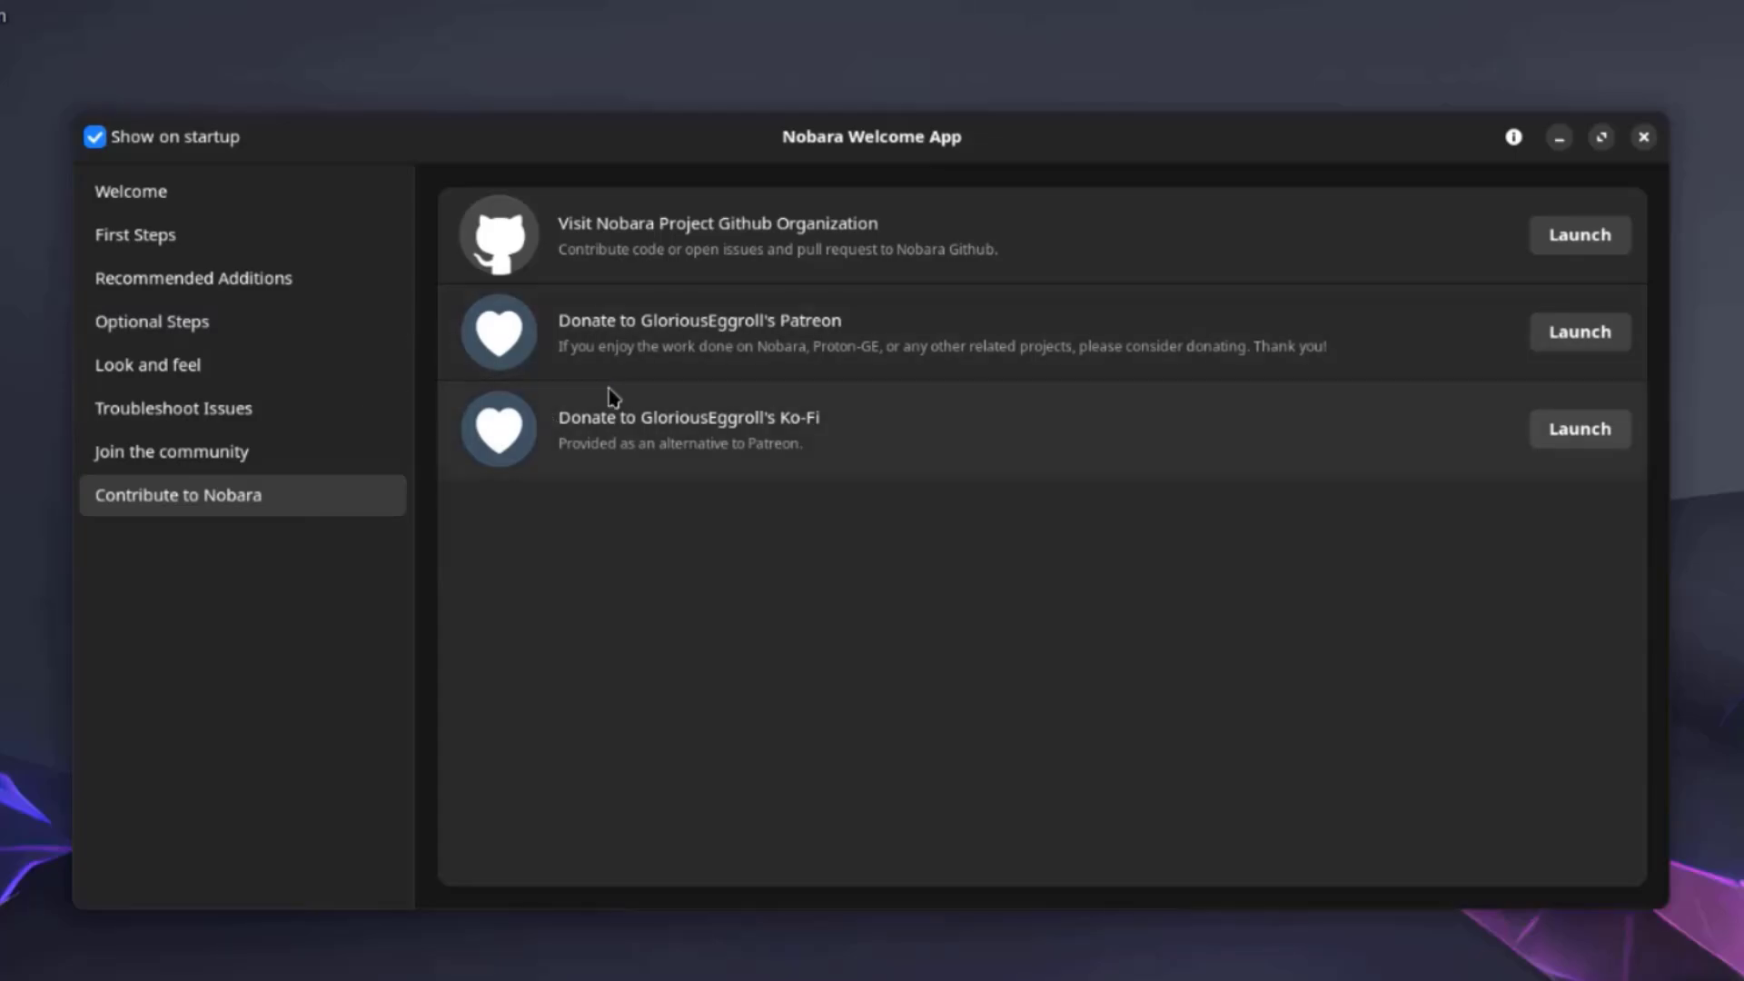
# Close the Welcome App and open All Applications in the Application Launcher.
pyautogui.hotkey('alt', 'F4')
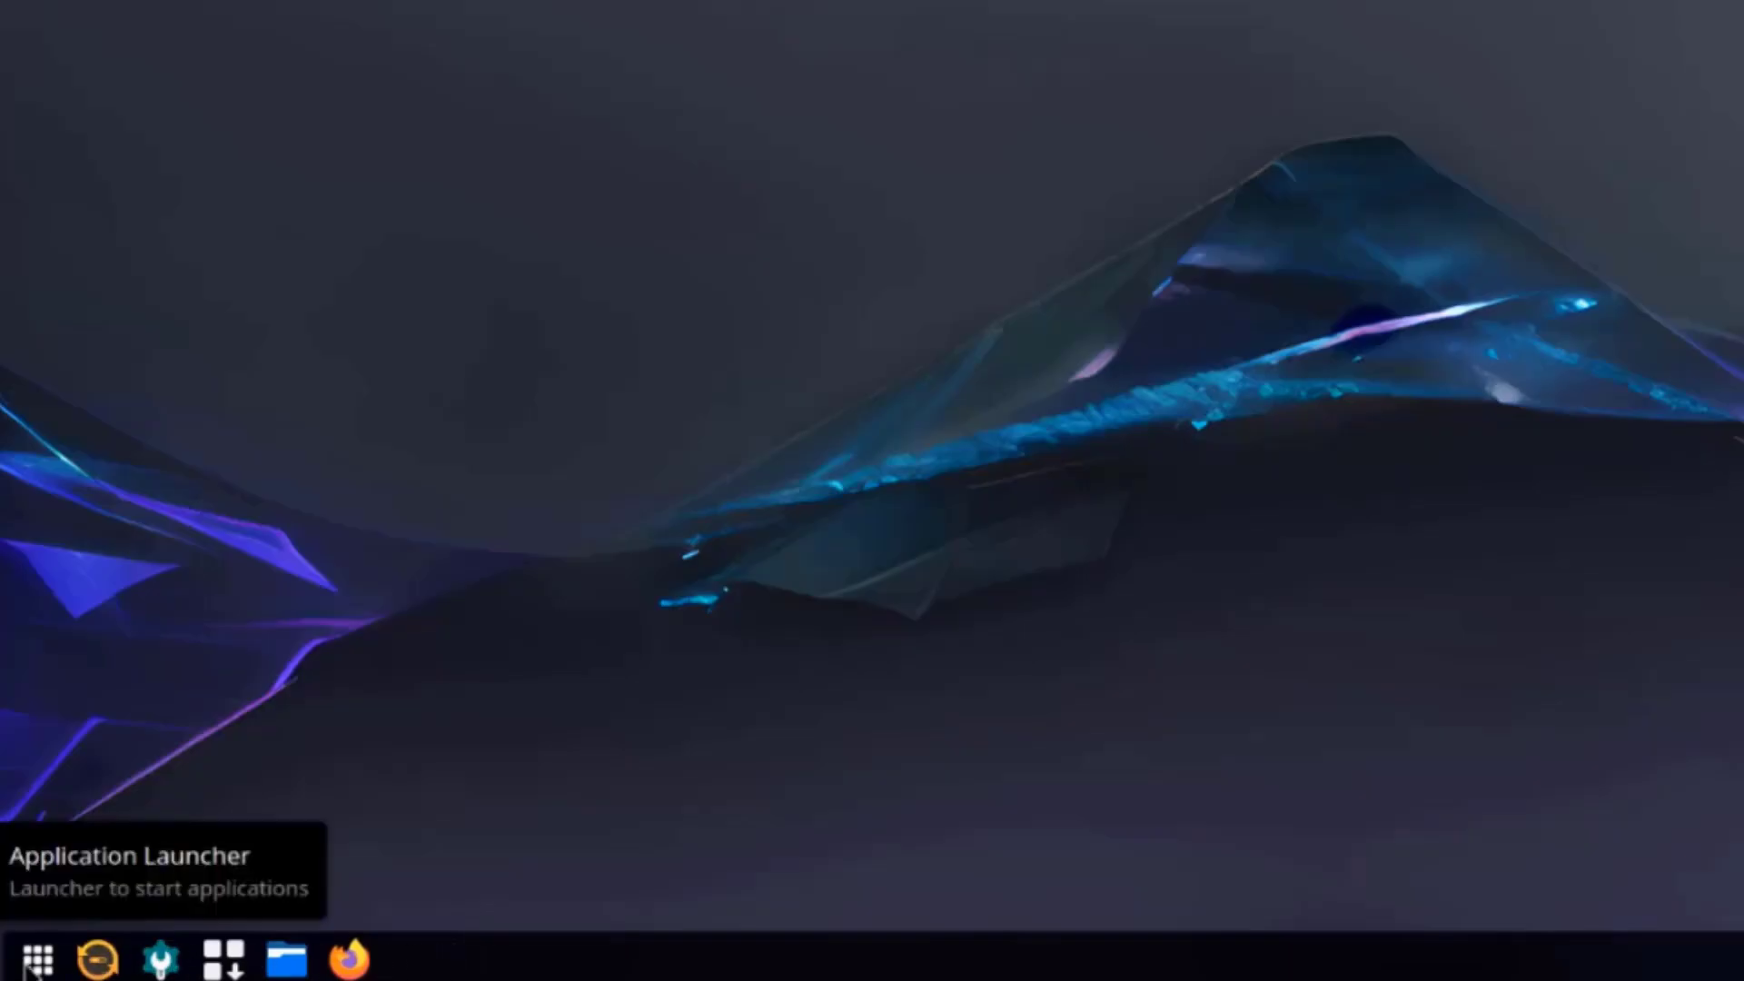
pyautogui.click(37, 960)
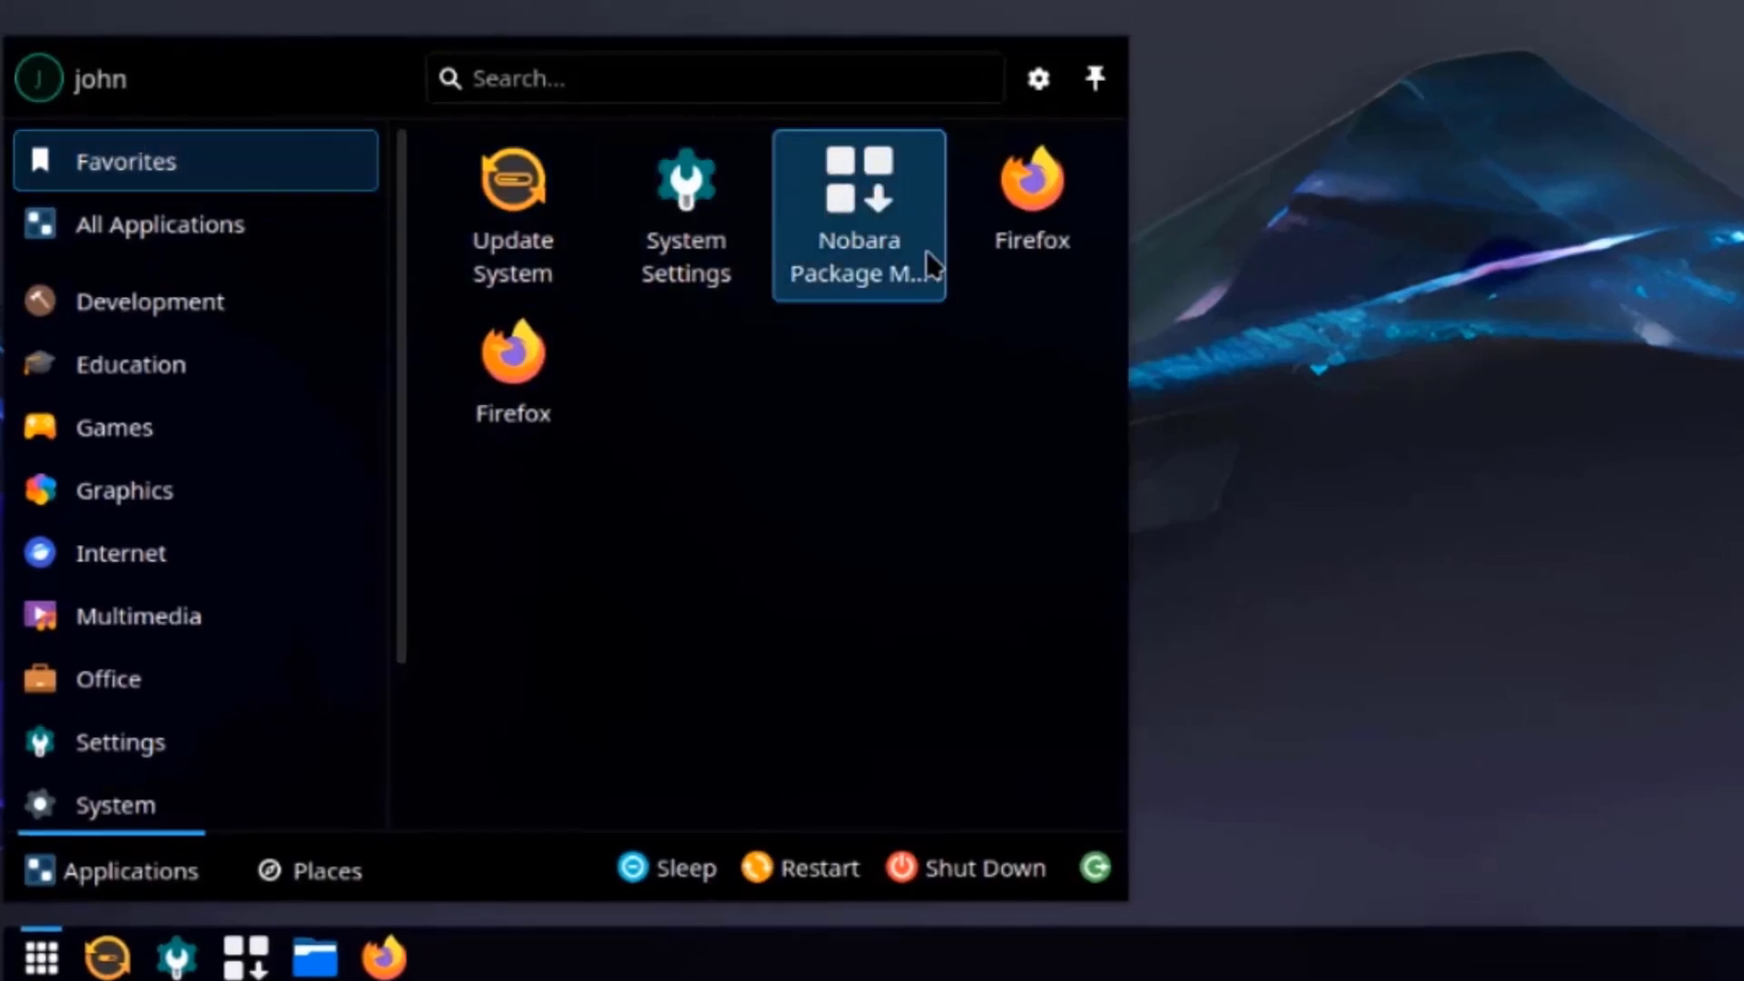
pyautogui.moveTo(275, 223)
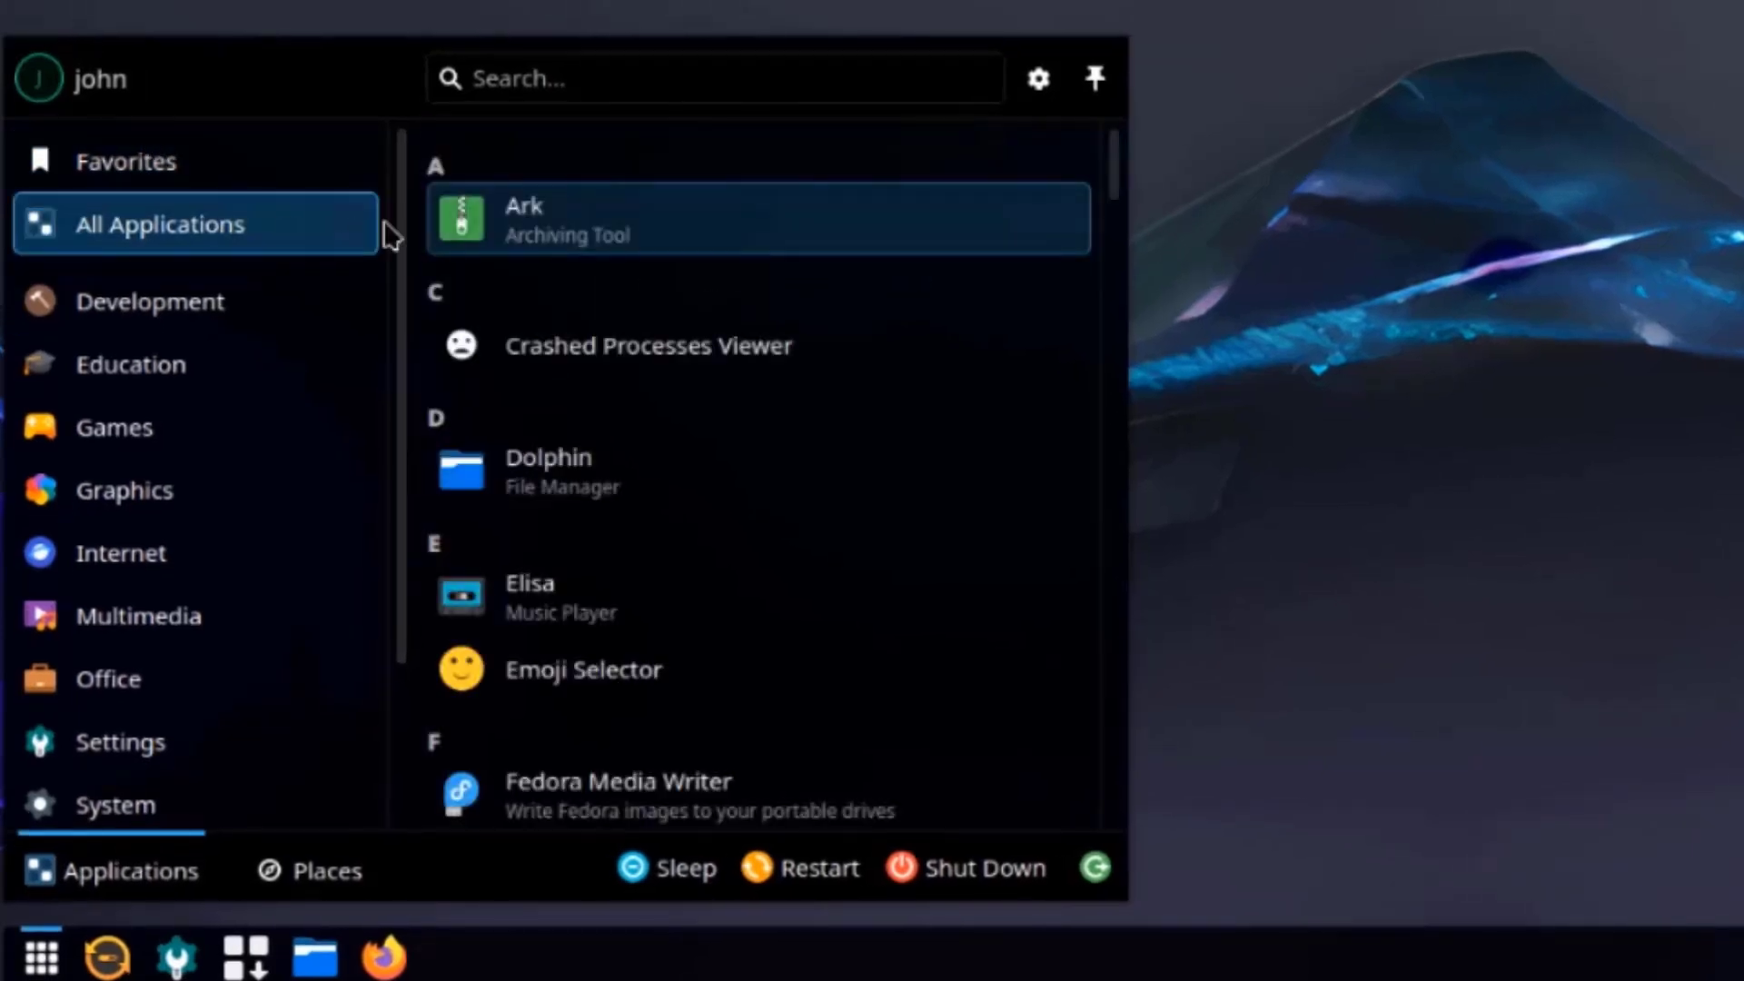
pyautogui.scroll(-7, 712, 373)
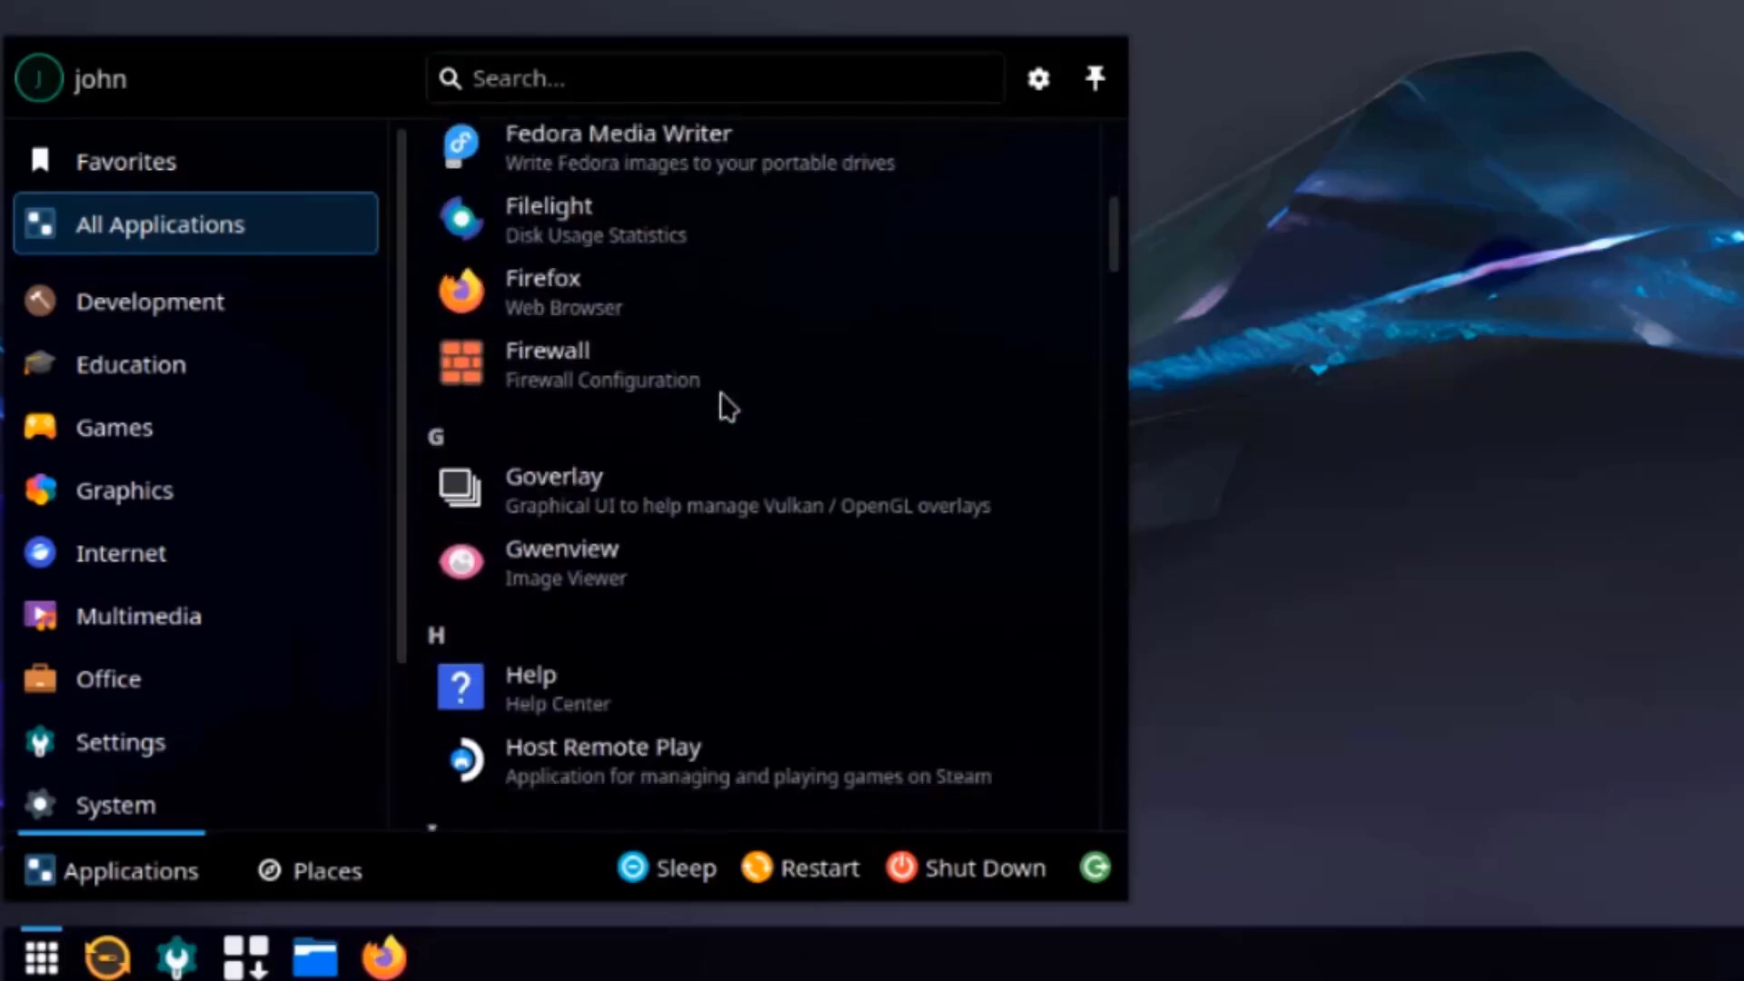
pyautogui.scroll(-3, 727, 407)
pyautogui.scroll(1, 741, 413)
pyautogui.scroll(1, 740, 414)
# Scroll through the installed applications list from Kate down to Winetricks.
pyautogui.scroll(-6, 753, 425)
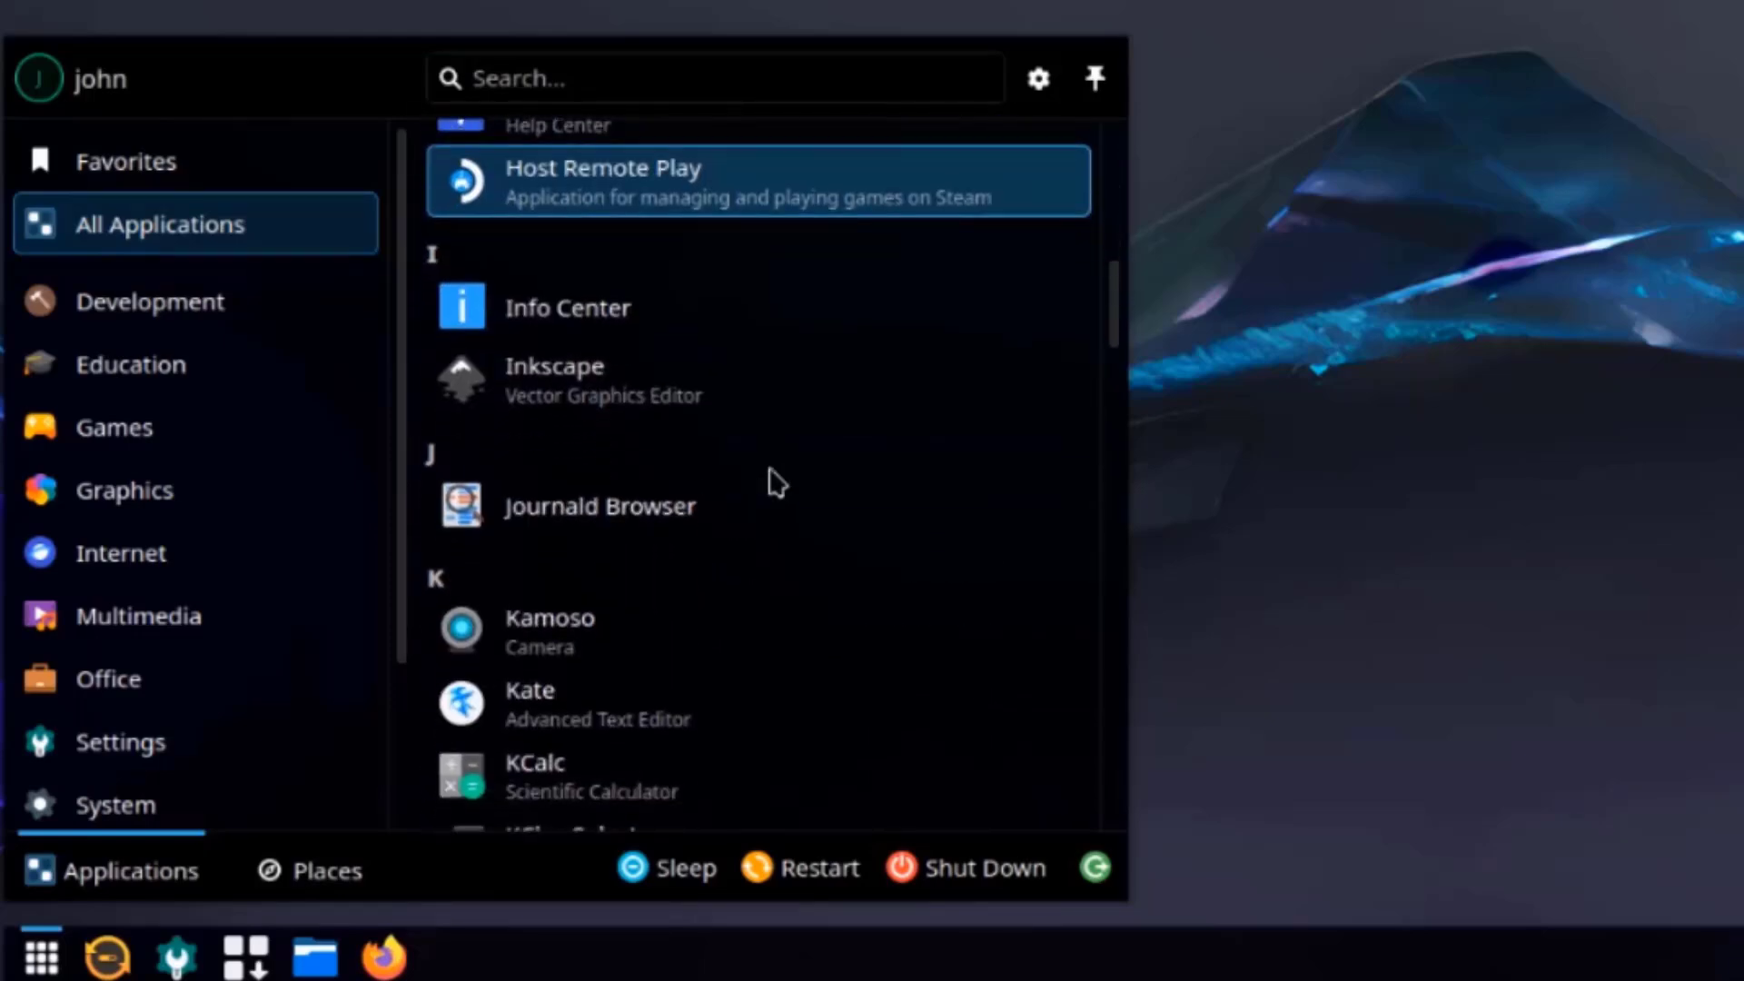
pyautogui.scroll(-6, 768, 469)
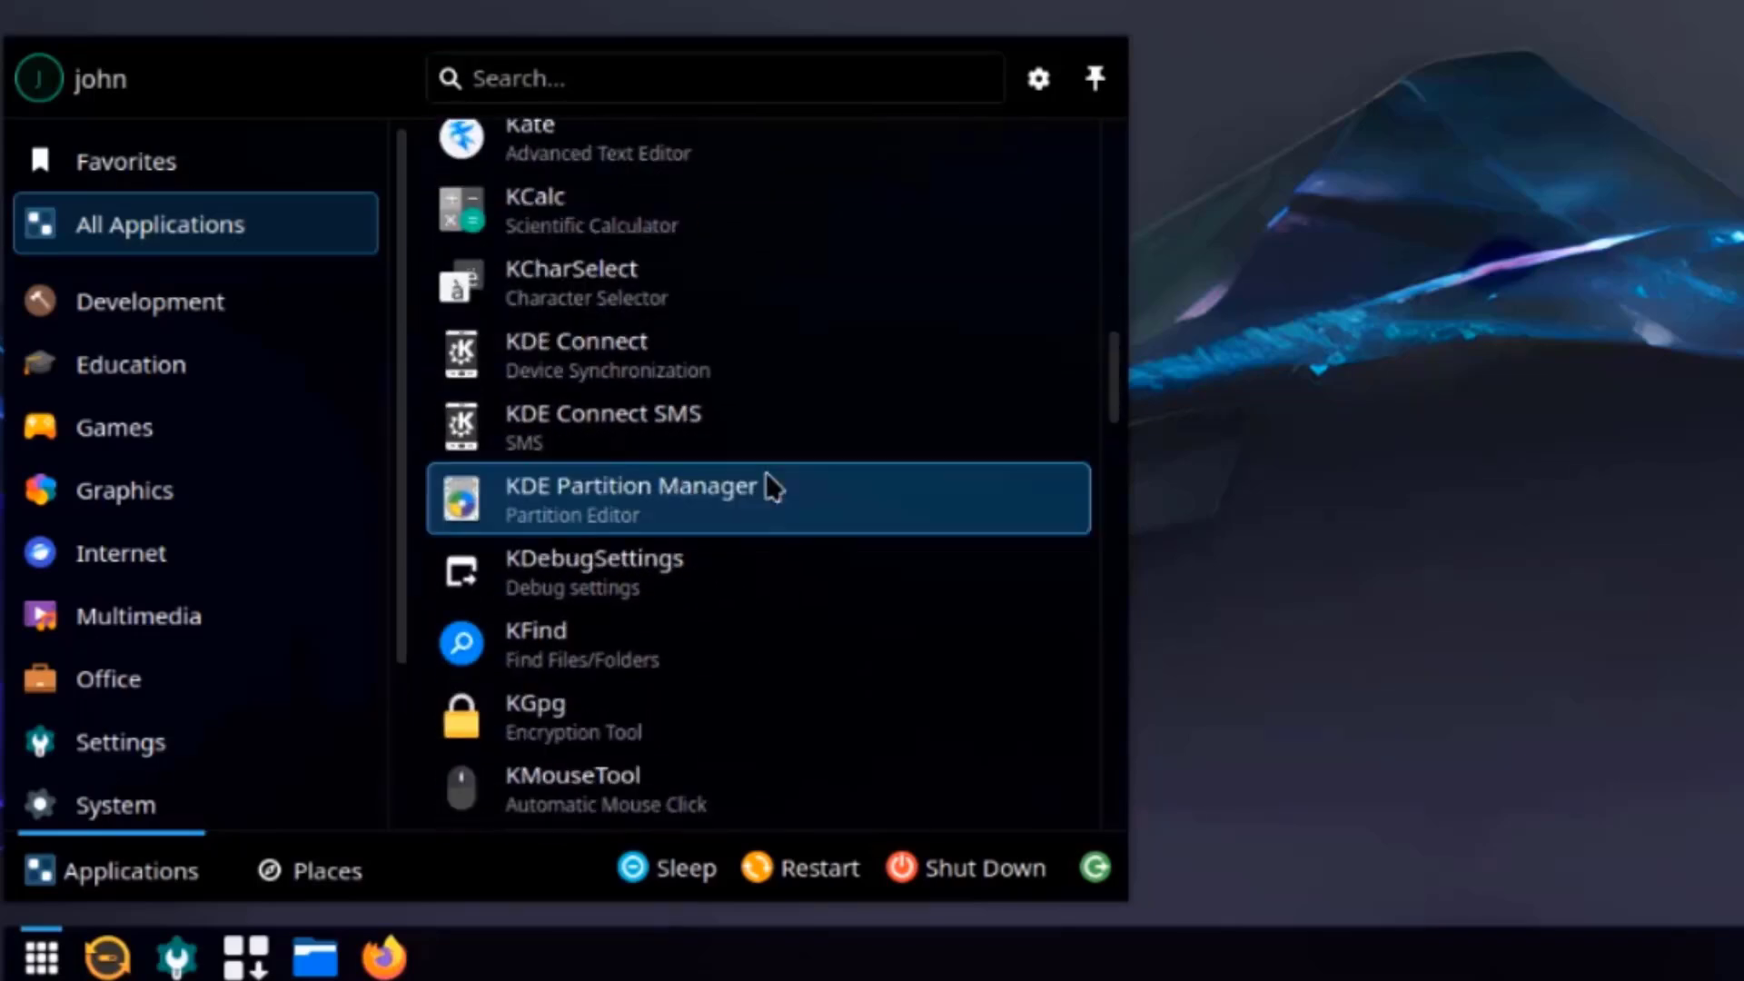
pyautogui.scroll(-4, 766, 473)
pyautogui.scroll(-4, 770, 488)
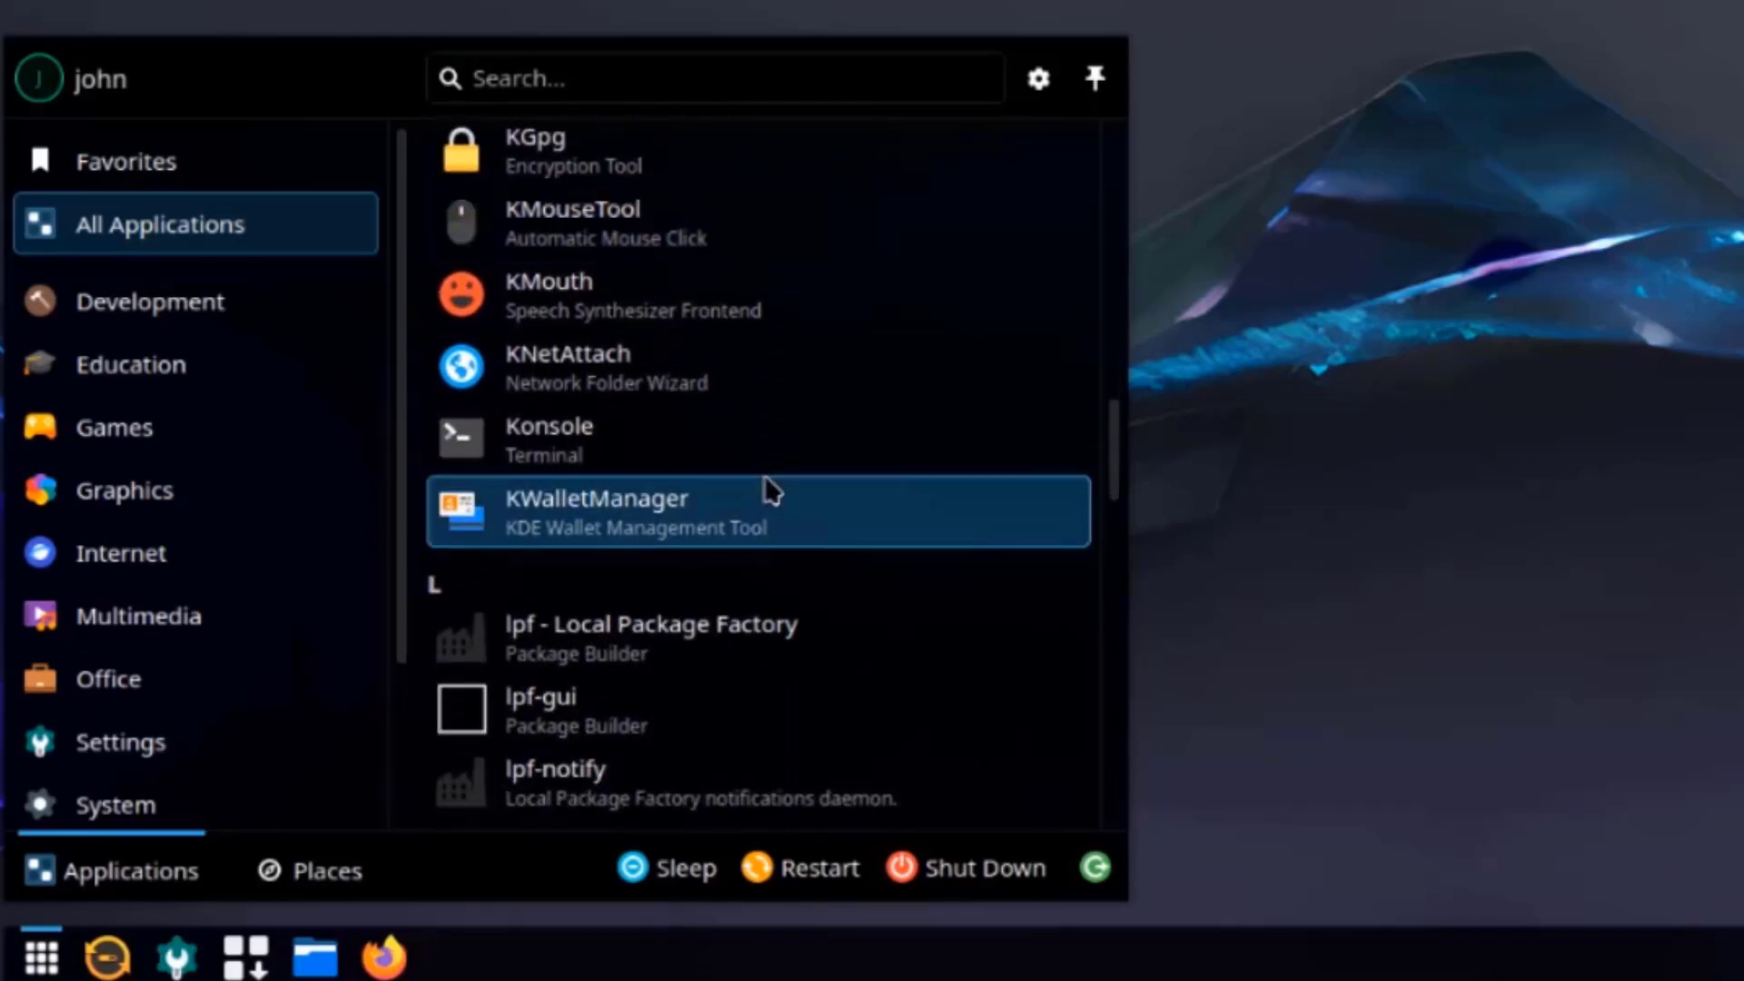
pyautogui.scroll(-3, 770, 491)
pyautogui.scroll(-4, 769, 494)
pyautogui.scroll(-4, 770, 493)
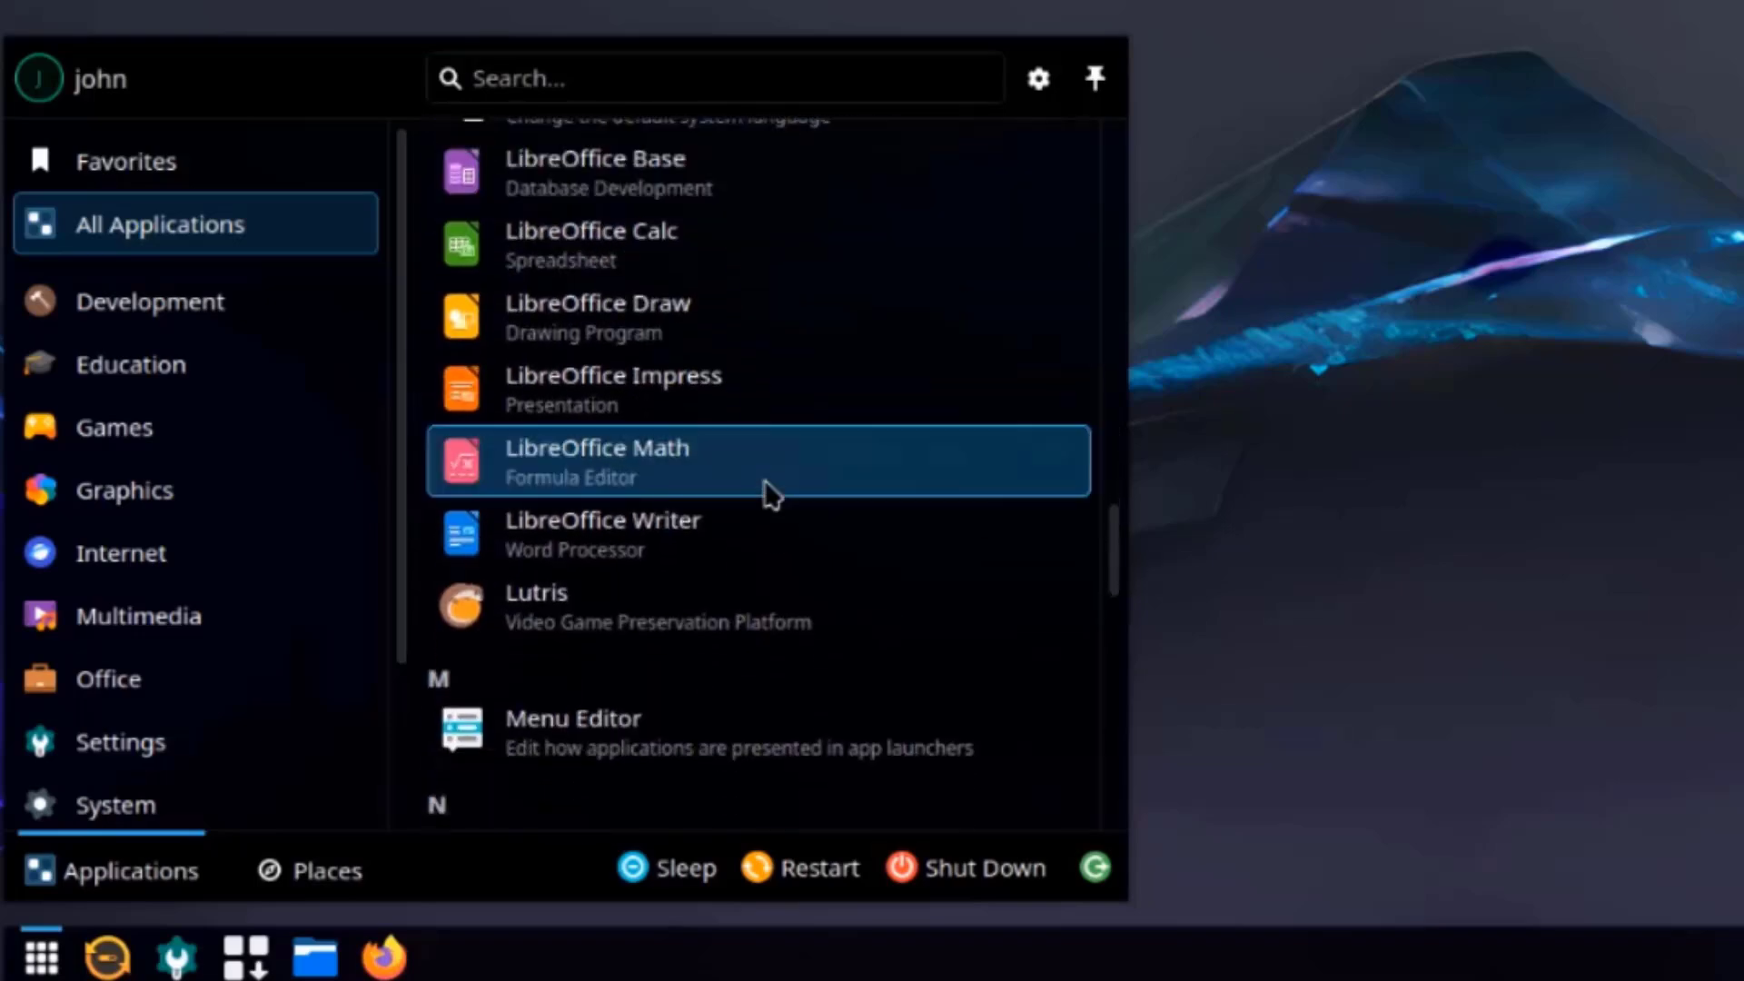
pyautogui.scroll(-4, 770, 493)
pyautogui.scroll(-4, 770, 494)
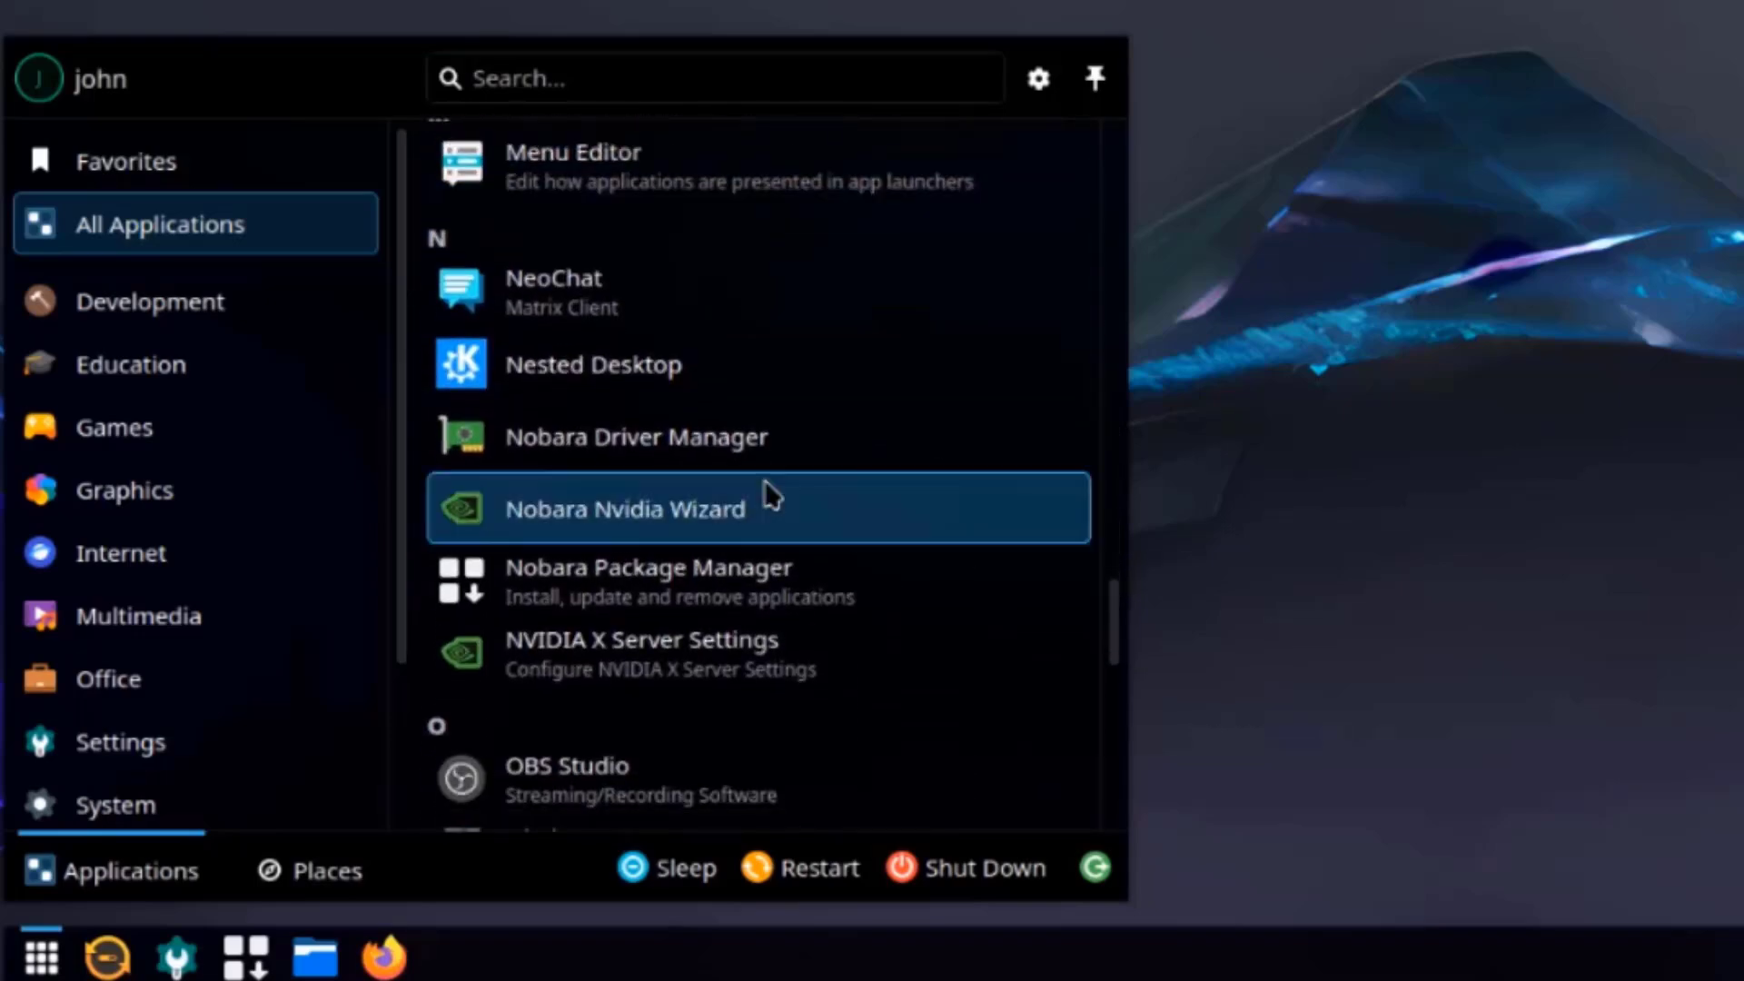
pyautogui.scroll(-4, 765, 481)
pyautogui.scroll(-4, 765, 481)
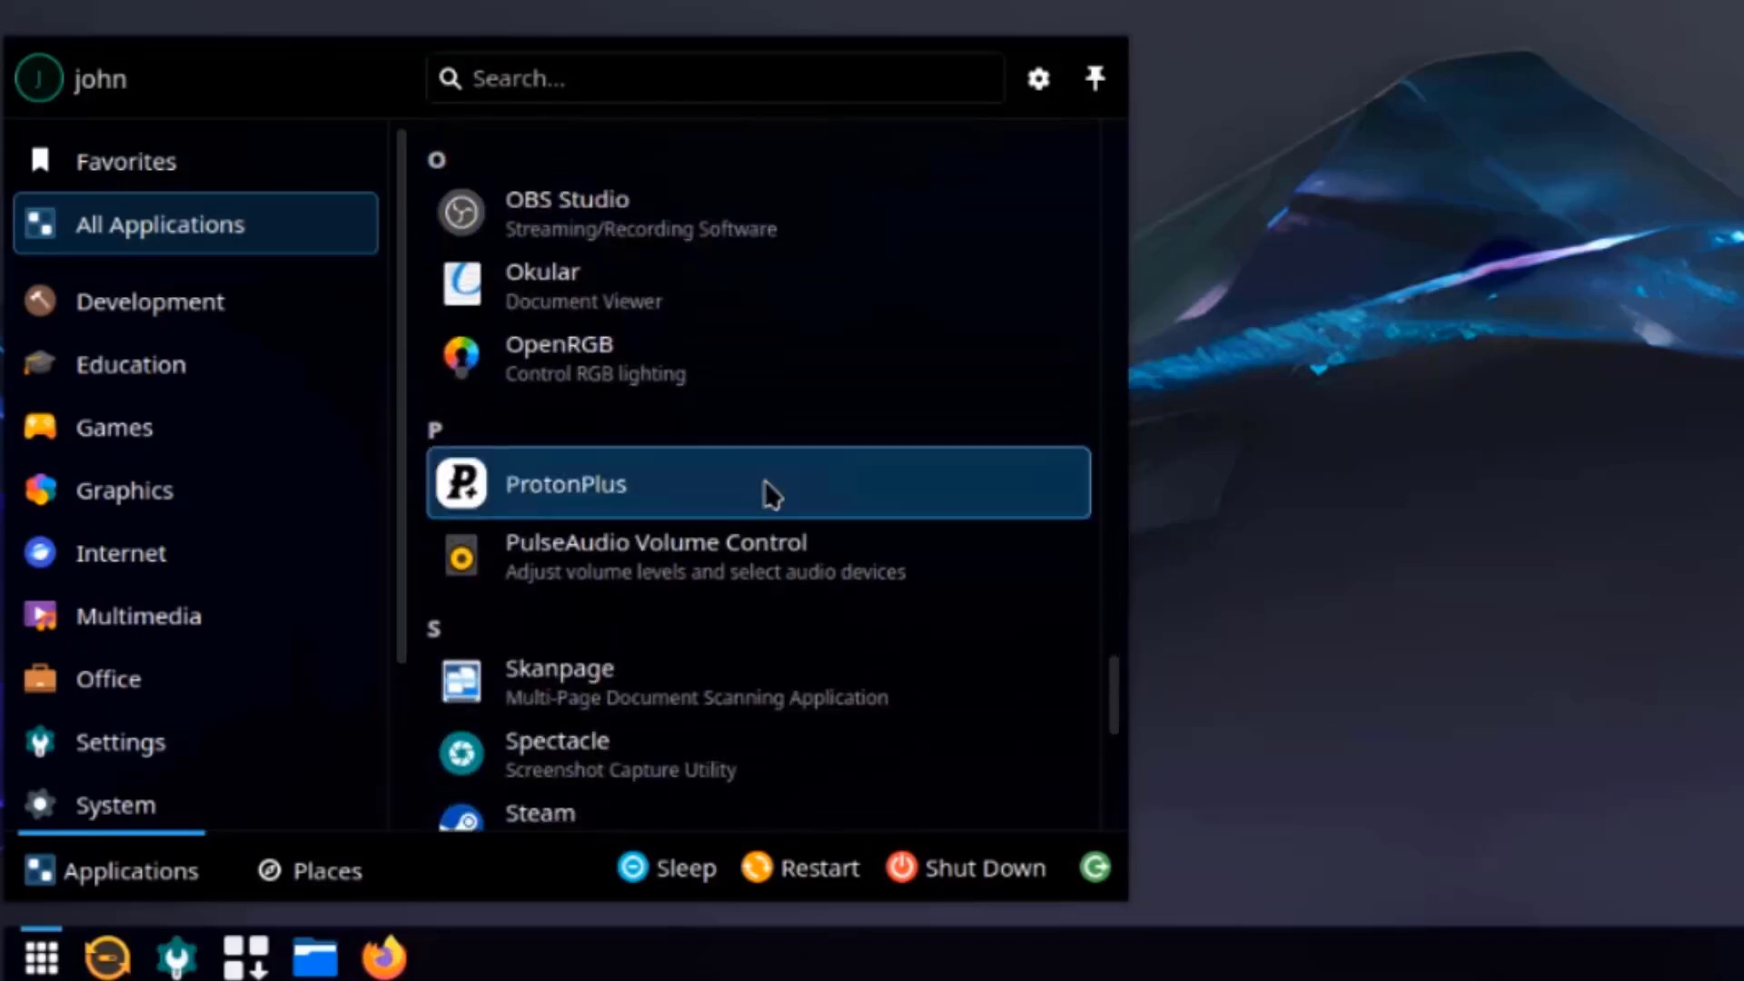
pyautogui.scroll(-4, 765, 481)
pyautogui.scroll(-4, 765, 482)
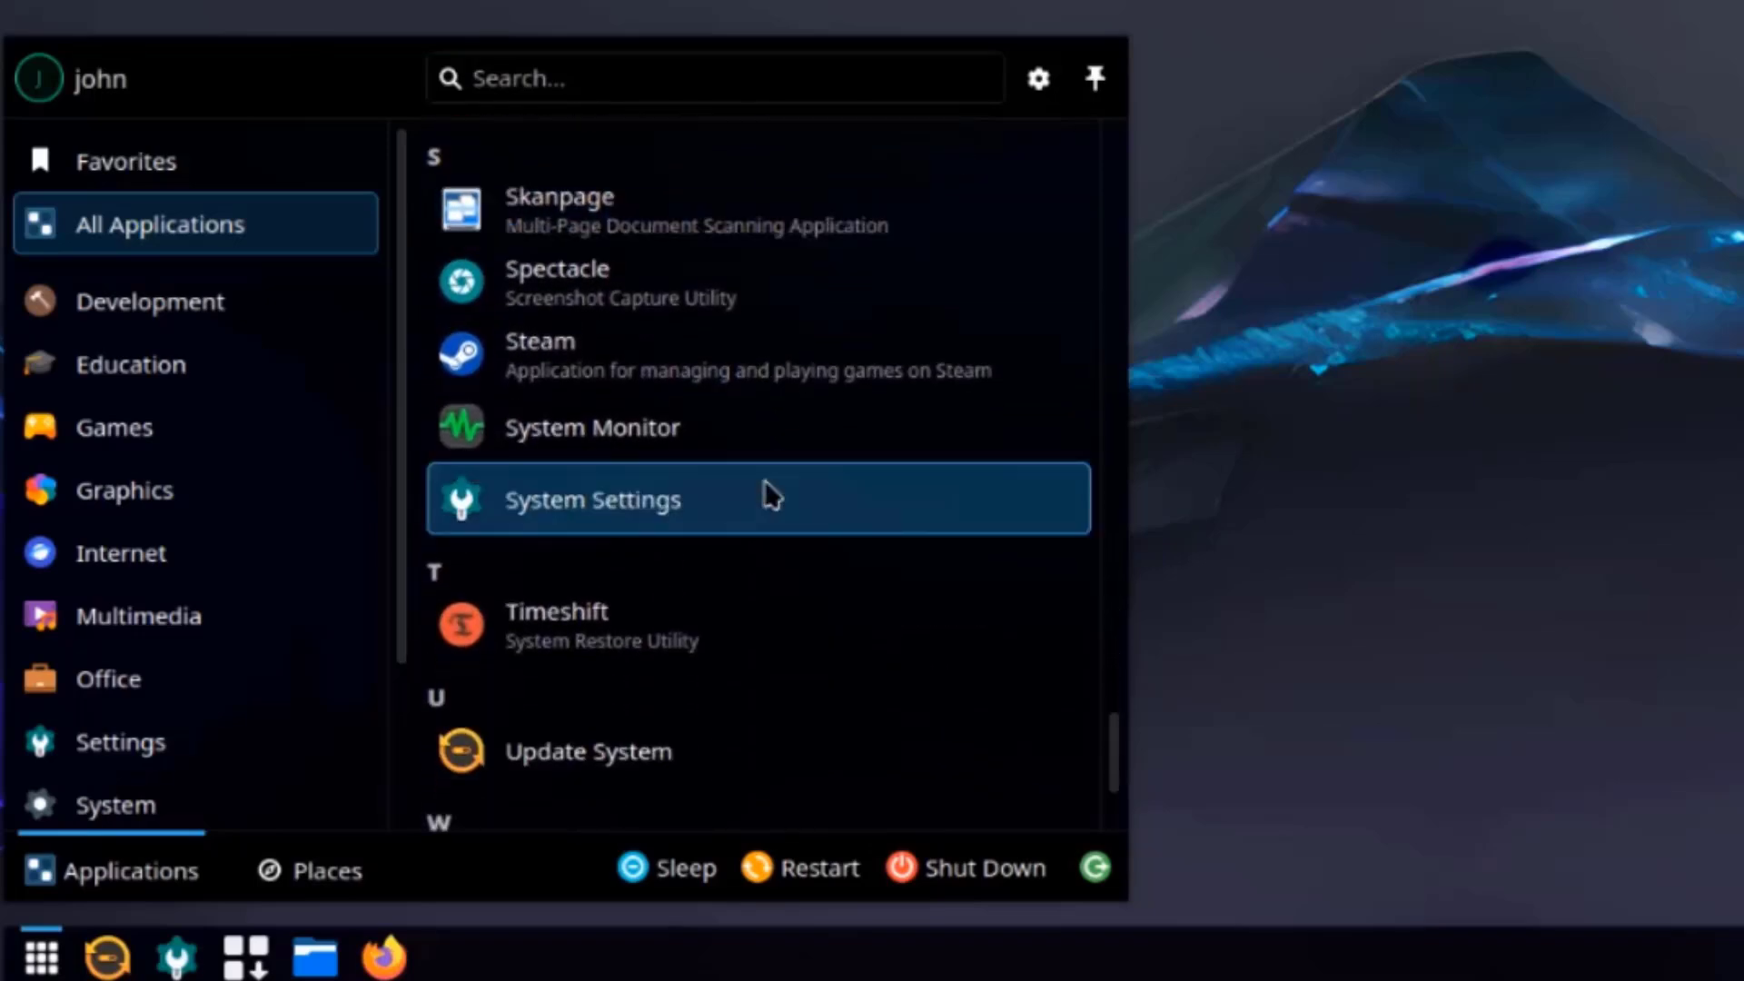
pyautogui.scroll(-3, 770, 496)
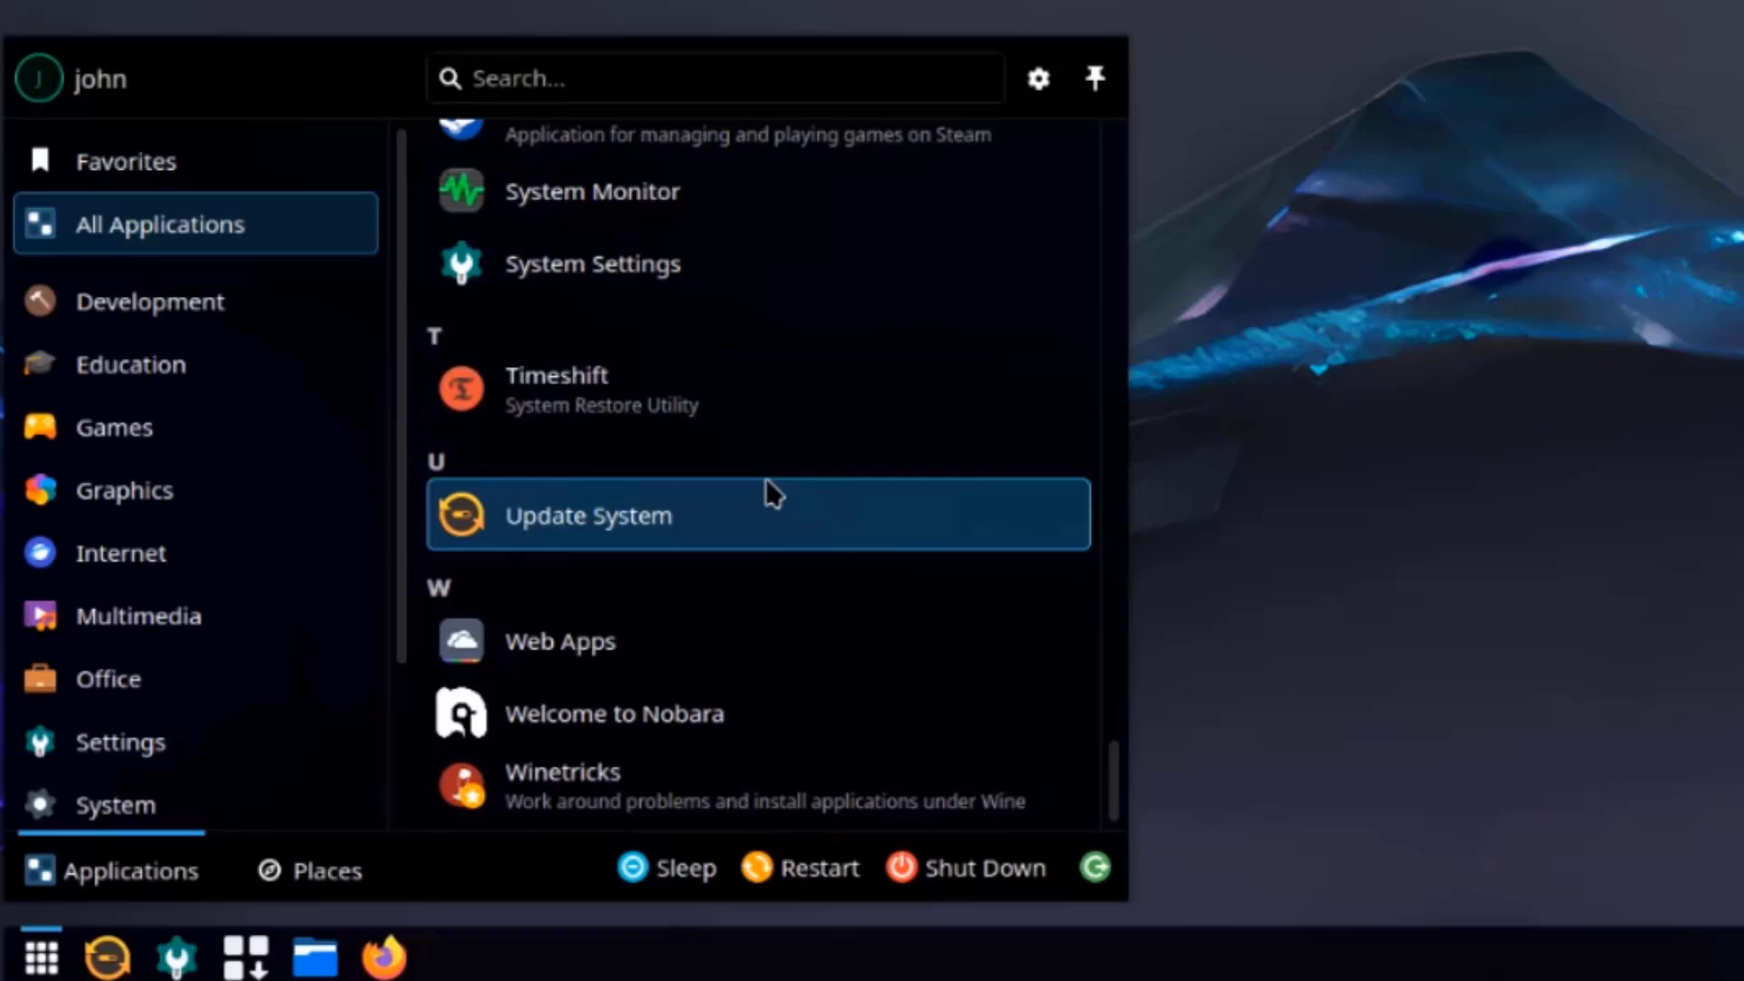
# Browse the Development, Education, Games, Graphics and Internet app categories in the launcher.
pyautogui.click(151, 323)
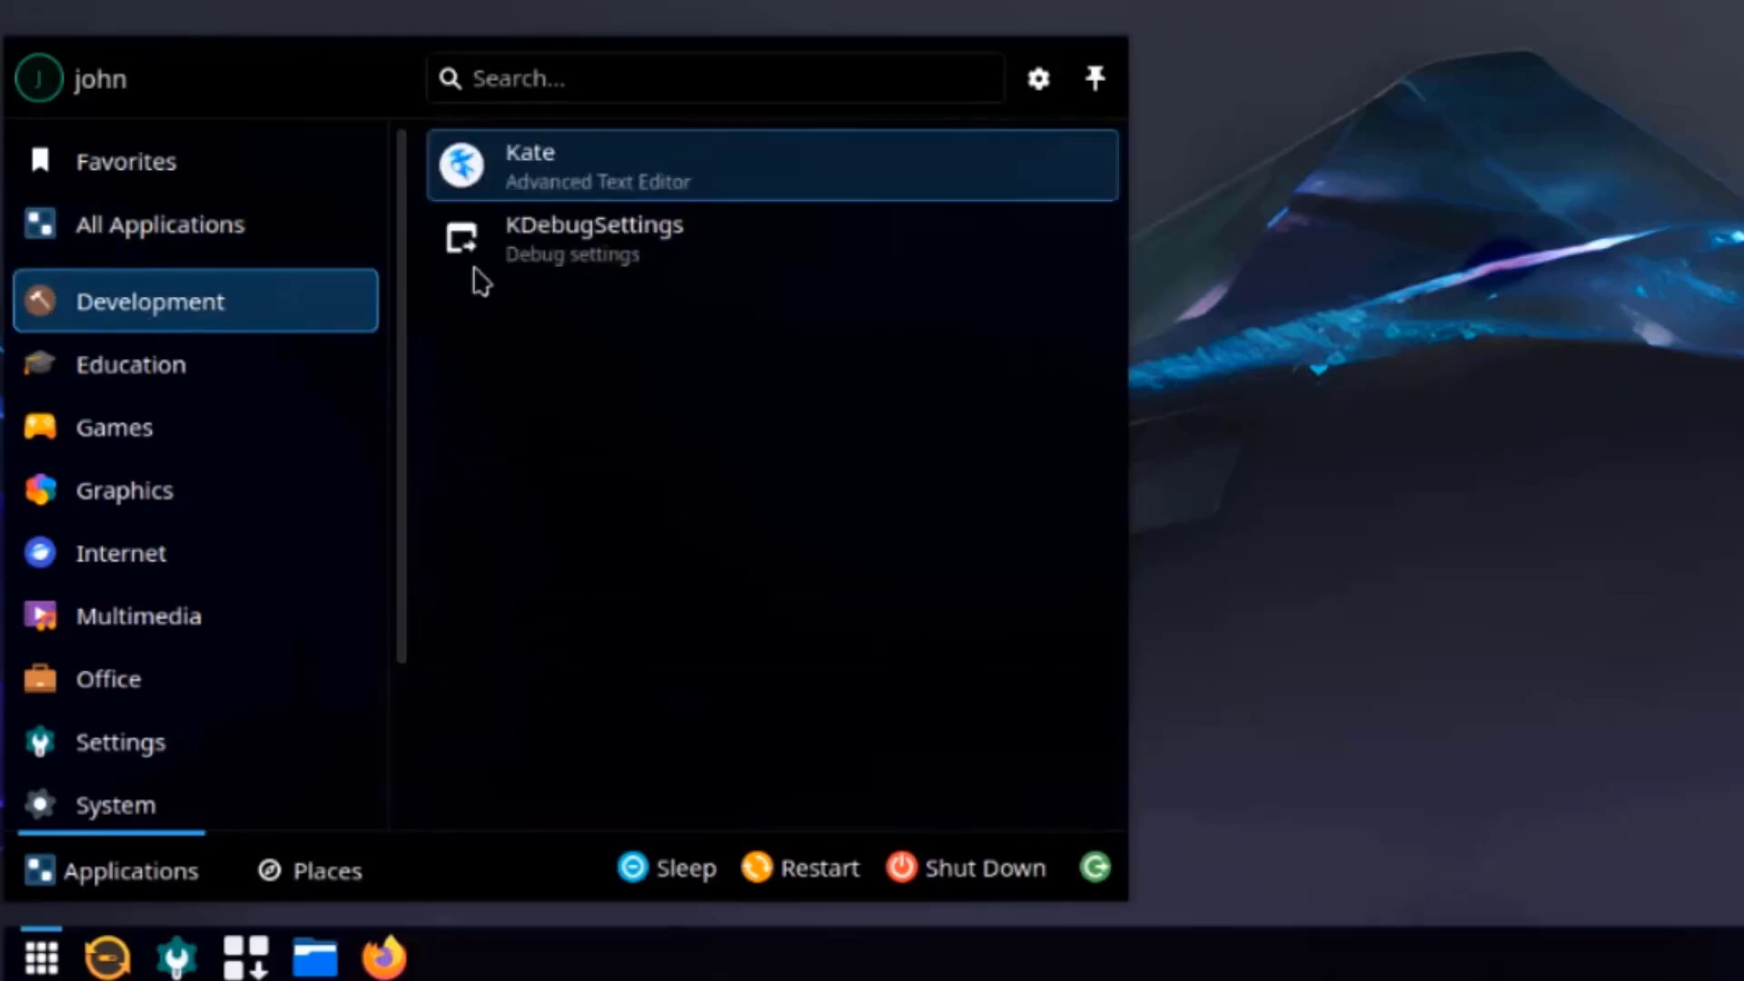
pyautogui.click(187, 380)
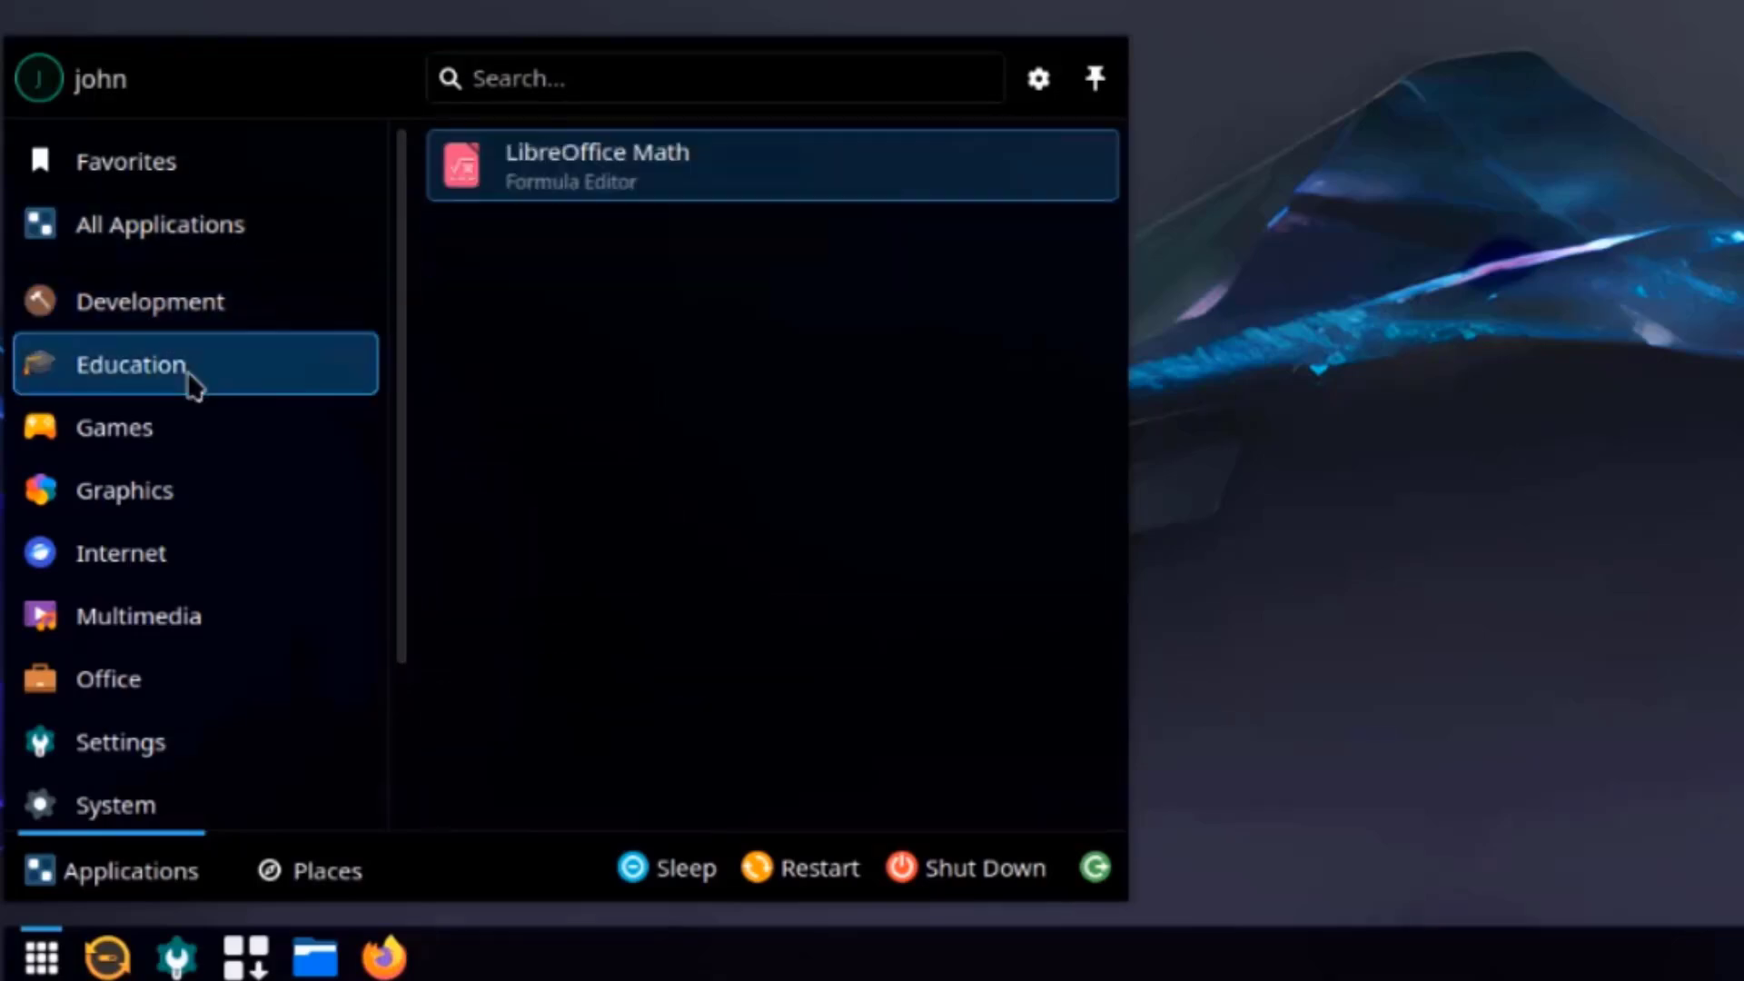
pyautogui.click(206, 429)
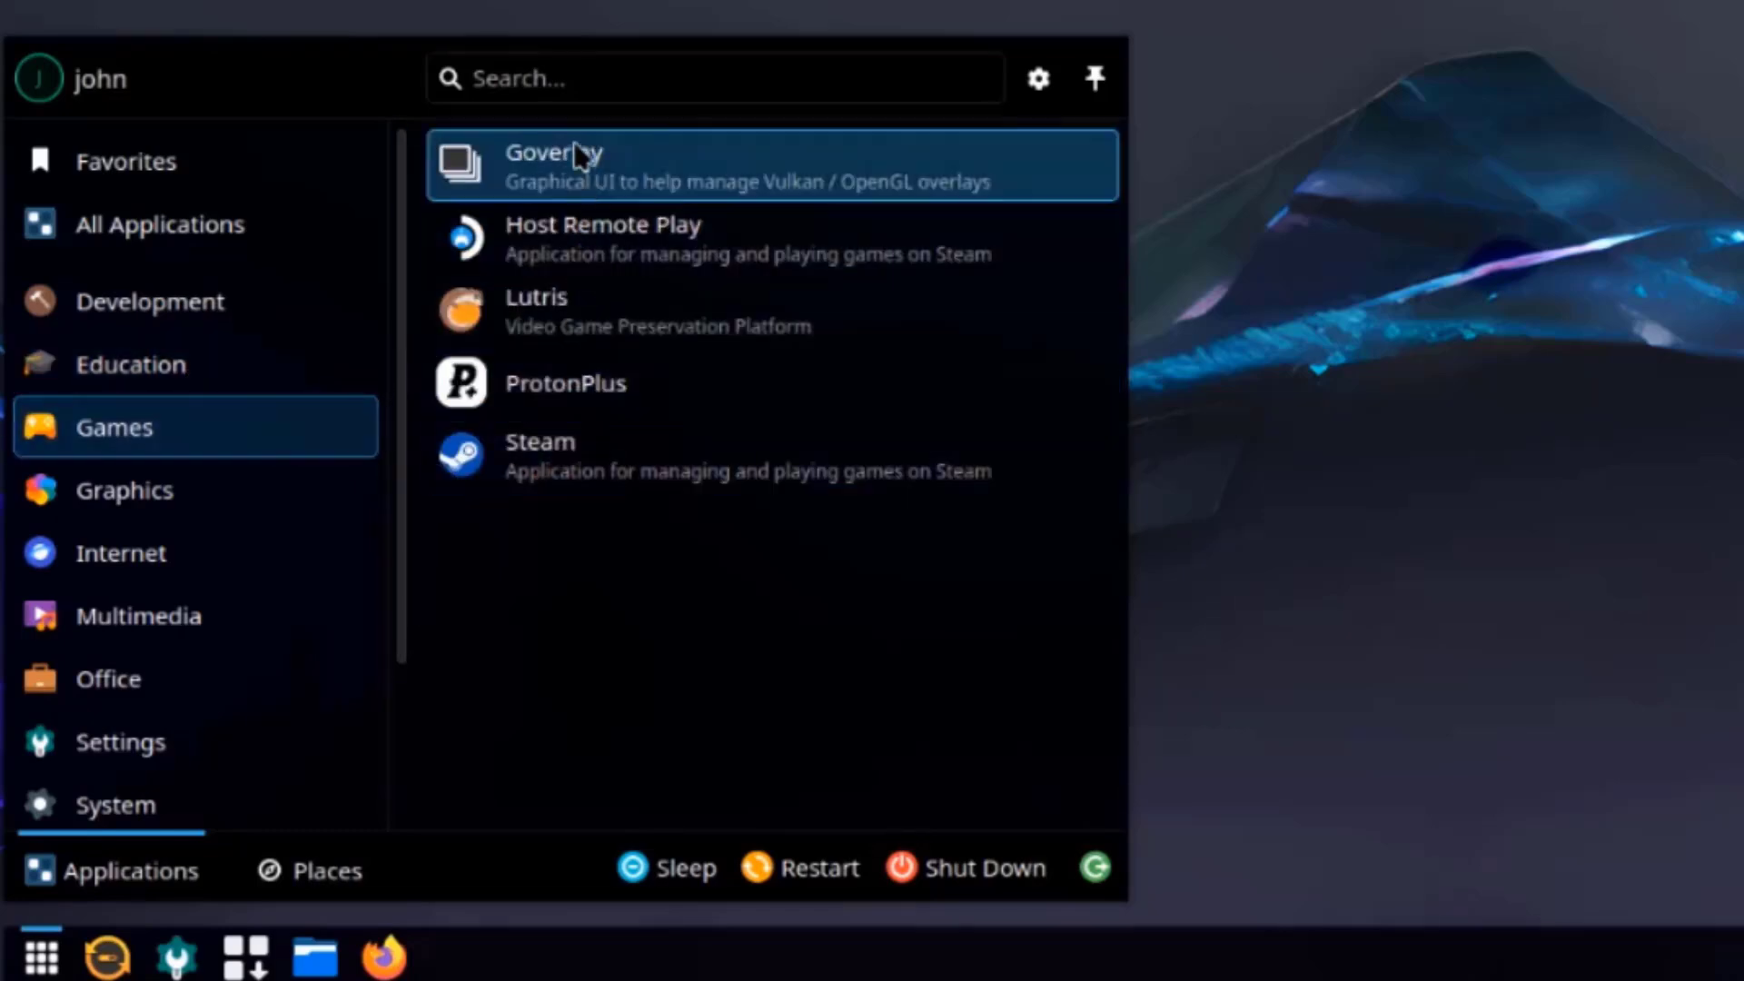
pyautogui.click(202, 506)
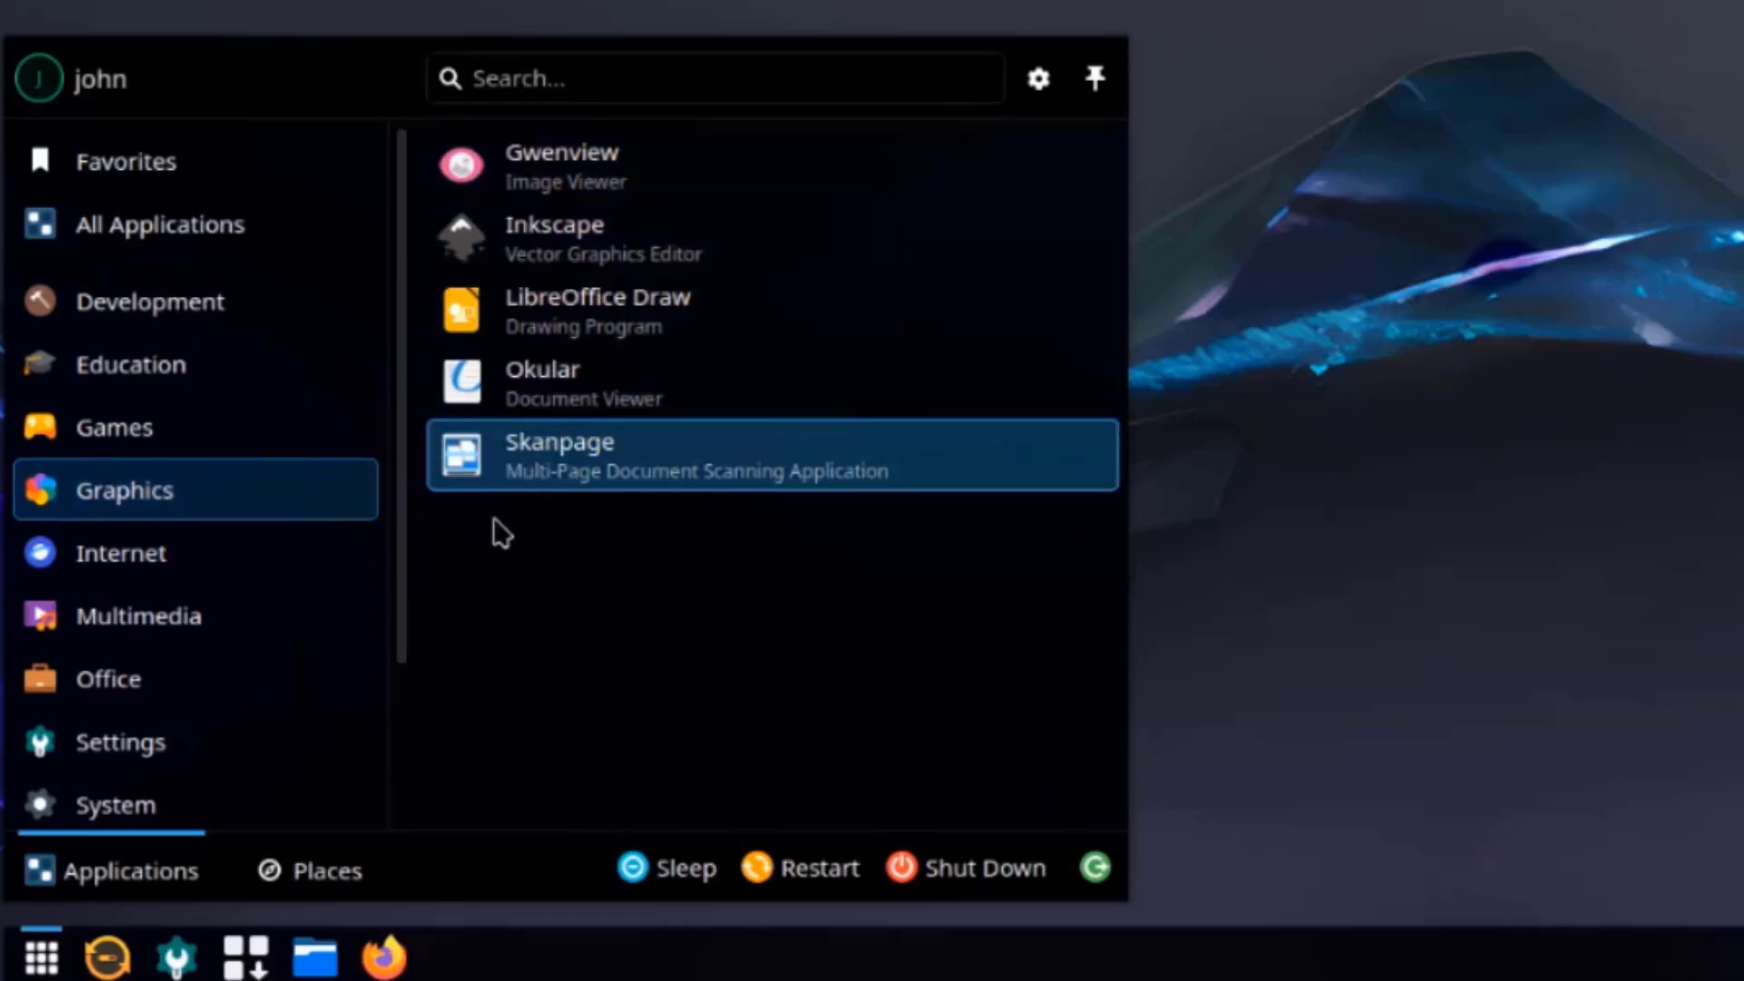
pyautogui.click(218, 552)
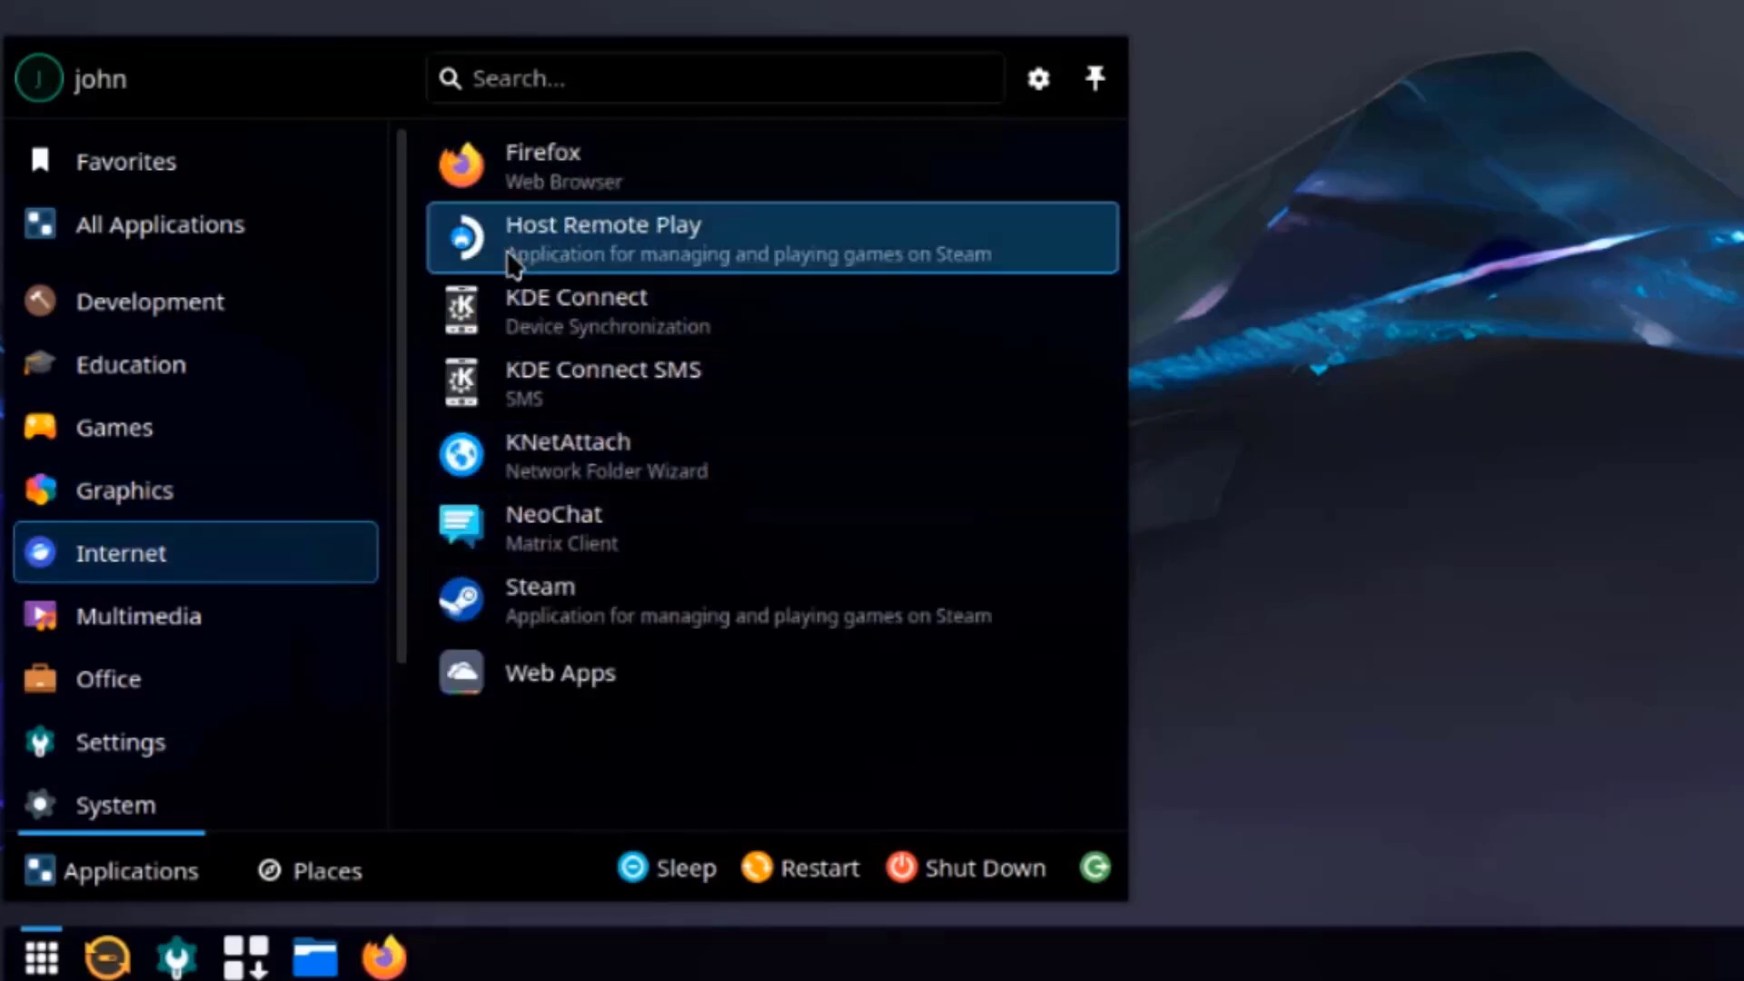
# Browse Multimedia, Office and Settings, then scroll through the System list down to Update System.
pyautogui.click(282, 623)
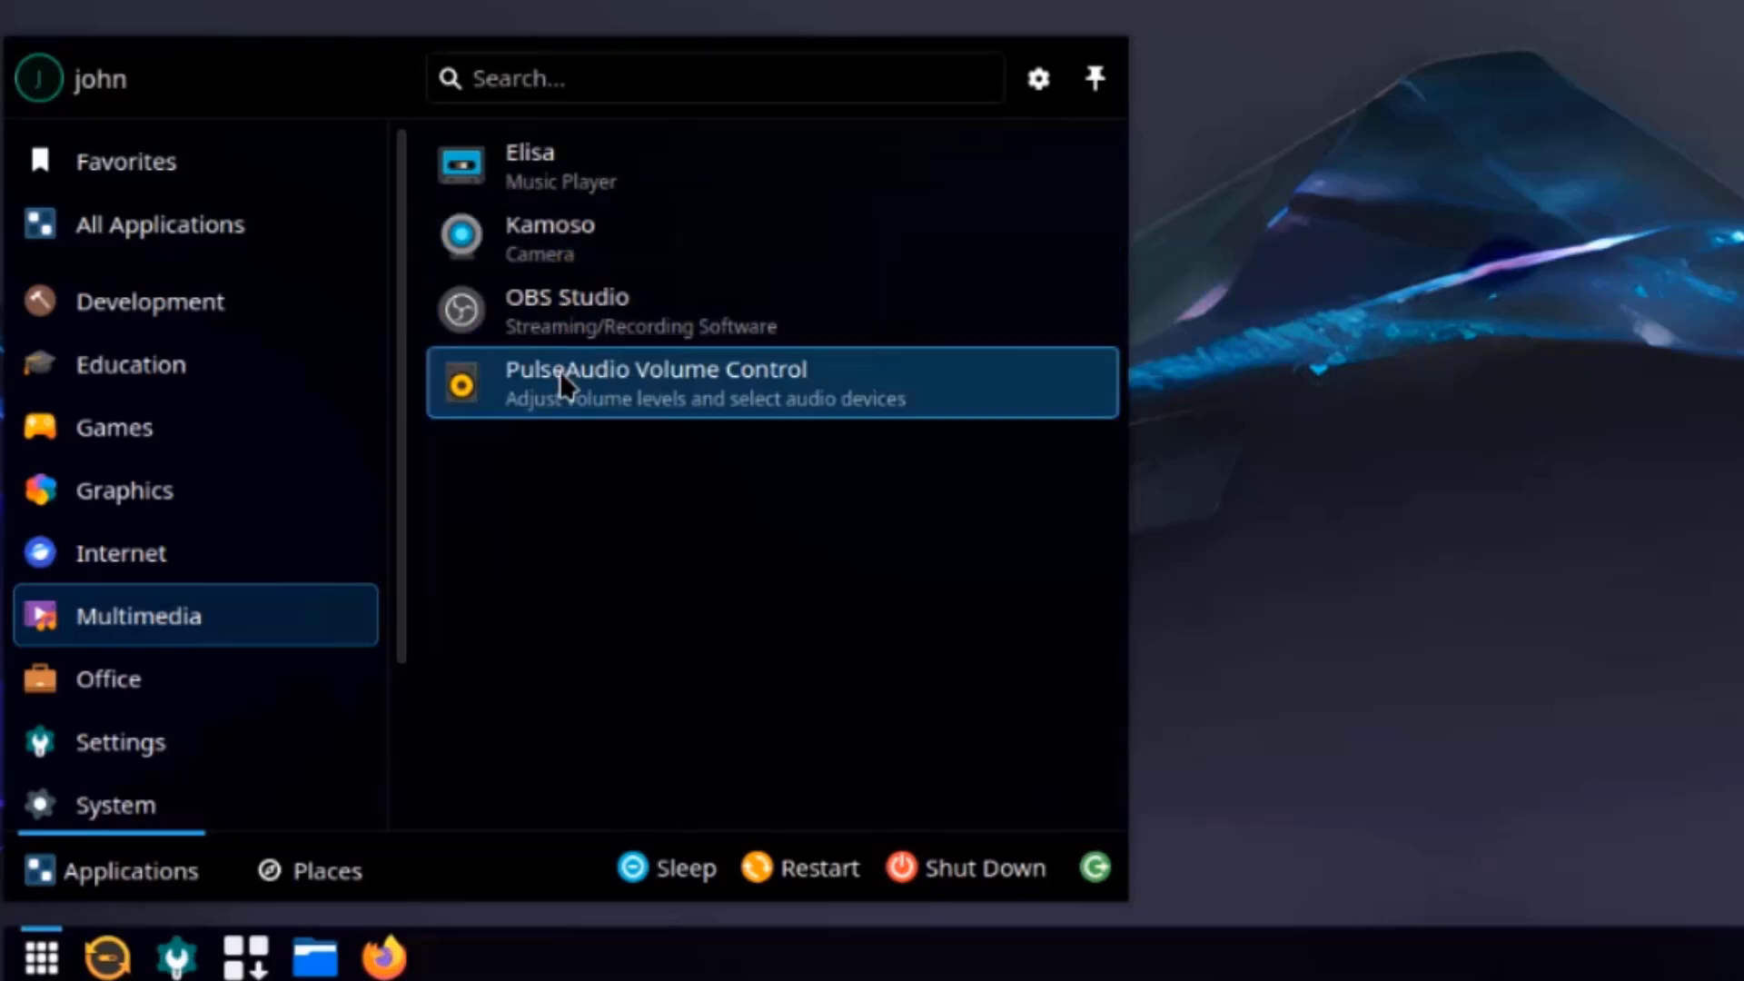
pyautogui.click(203, 693)
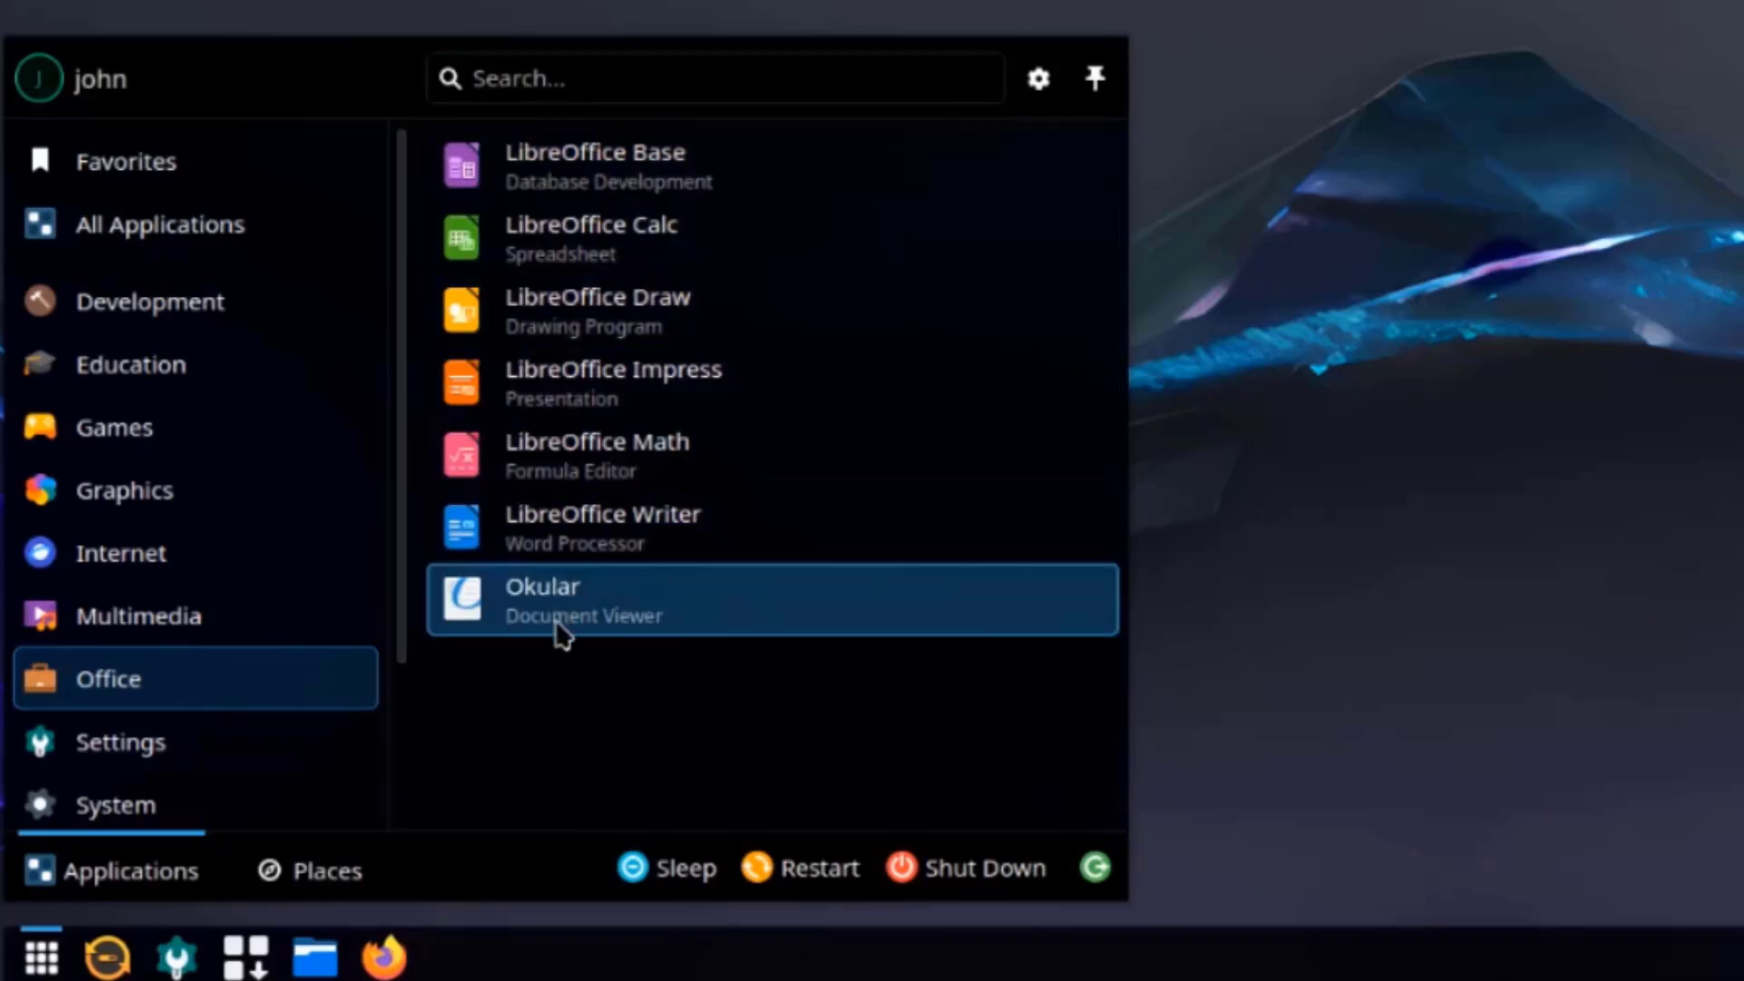
pyautogui.click(182, 767)
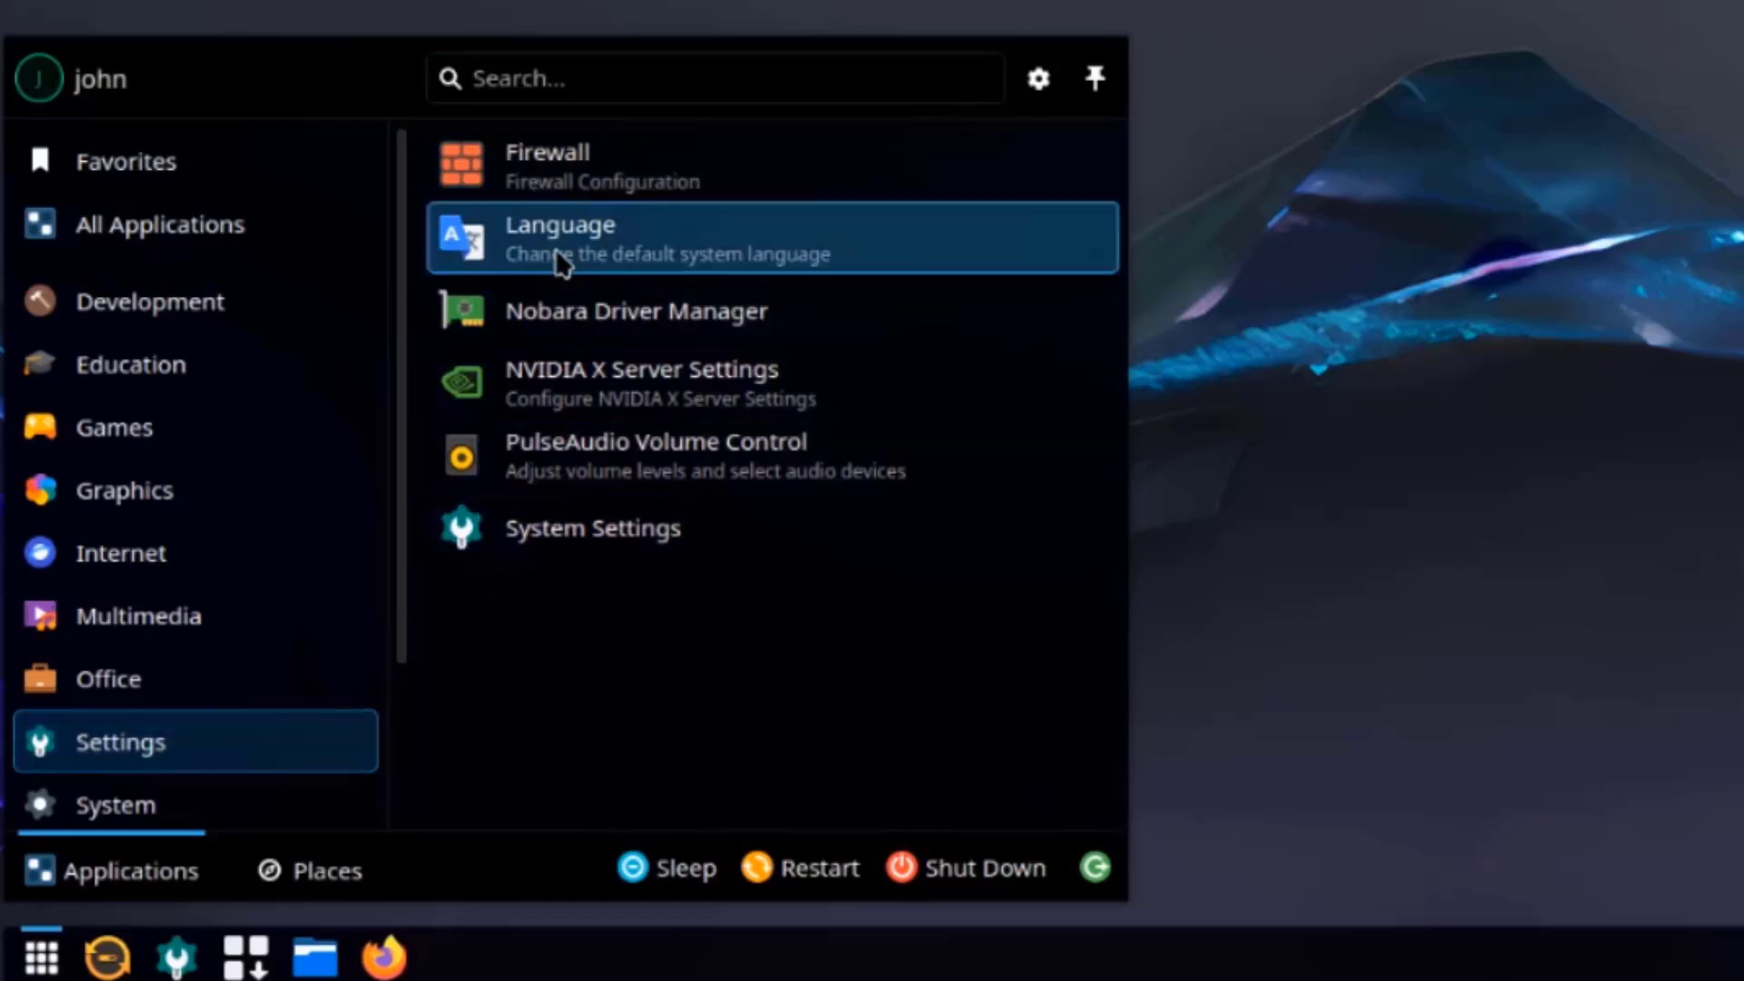
pyautogui.click(185, 791)
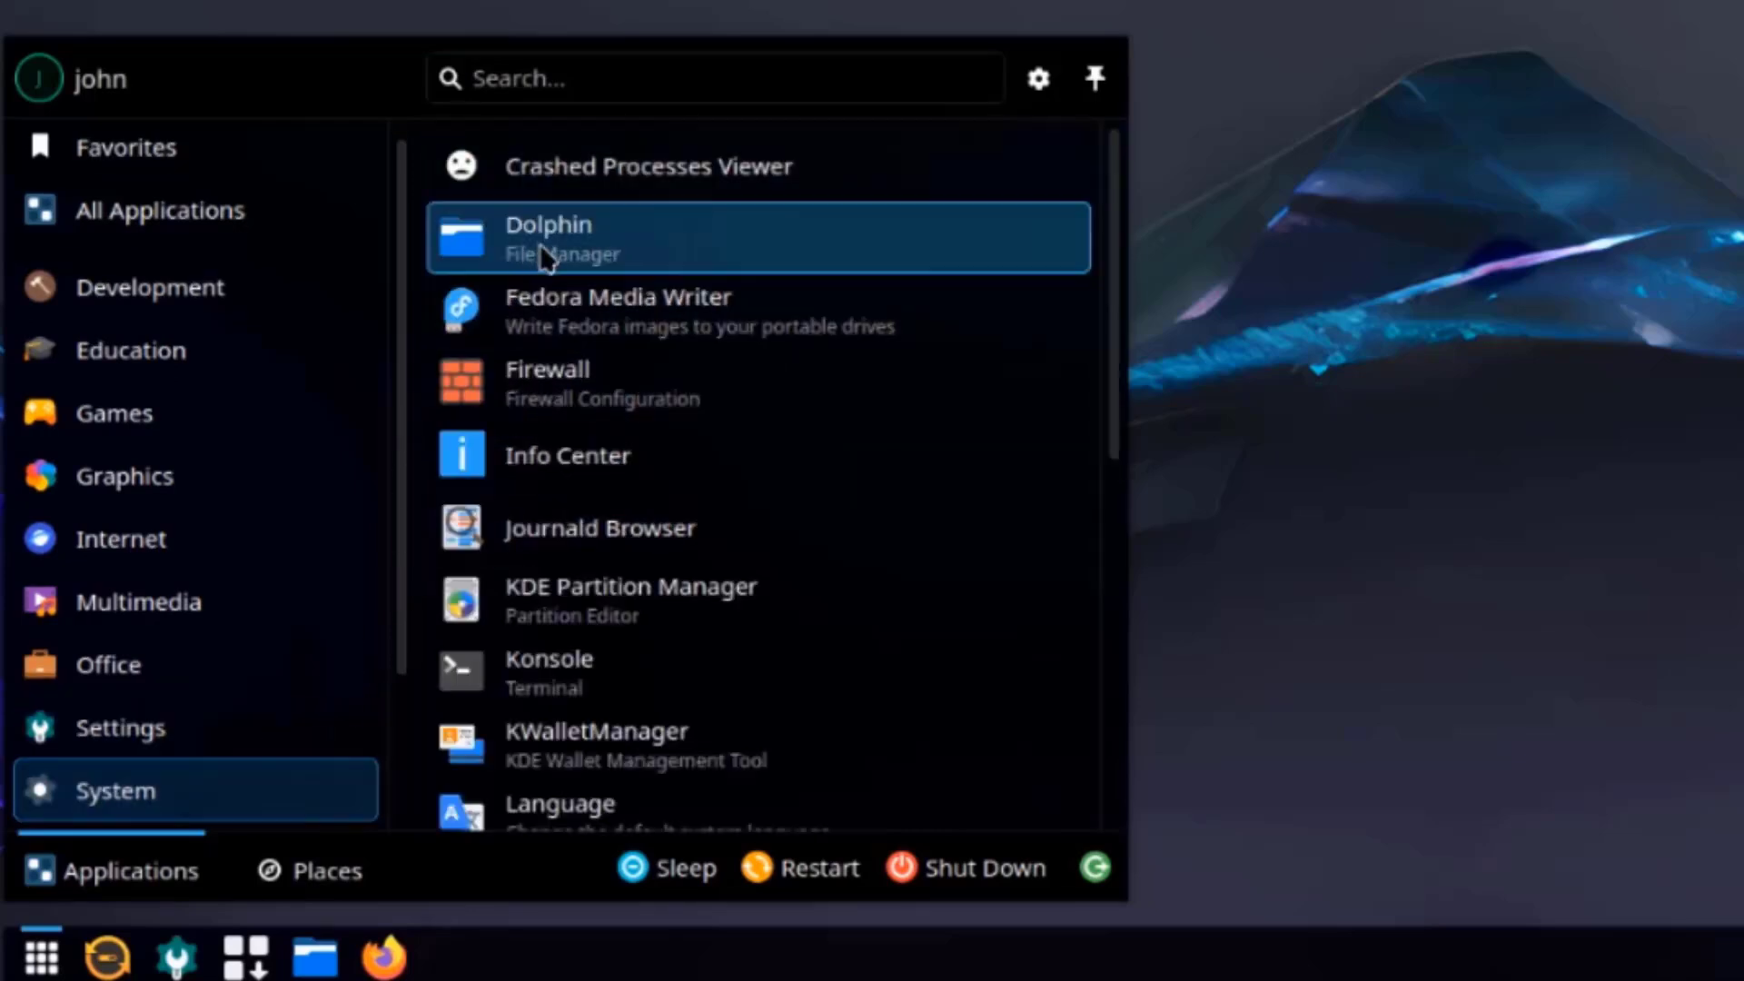
pyautogui.scroll(-3, 619, 604)
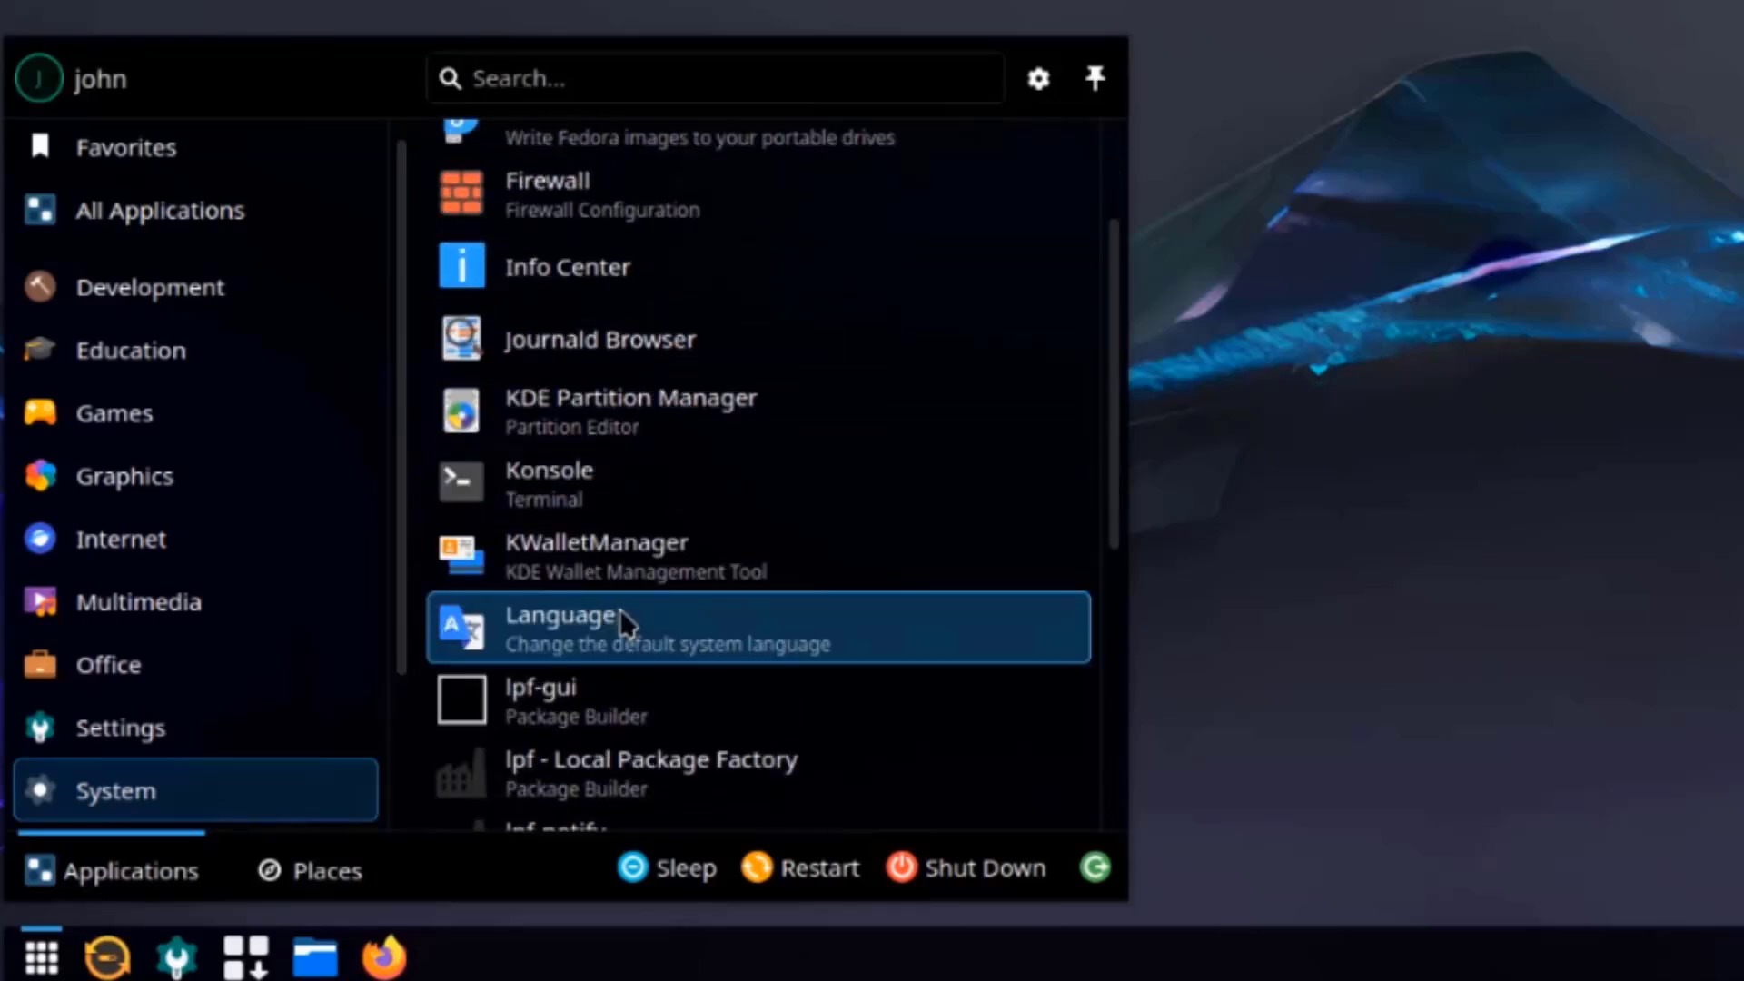
pyautogui.scroll(-3, 621, 616)
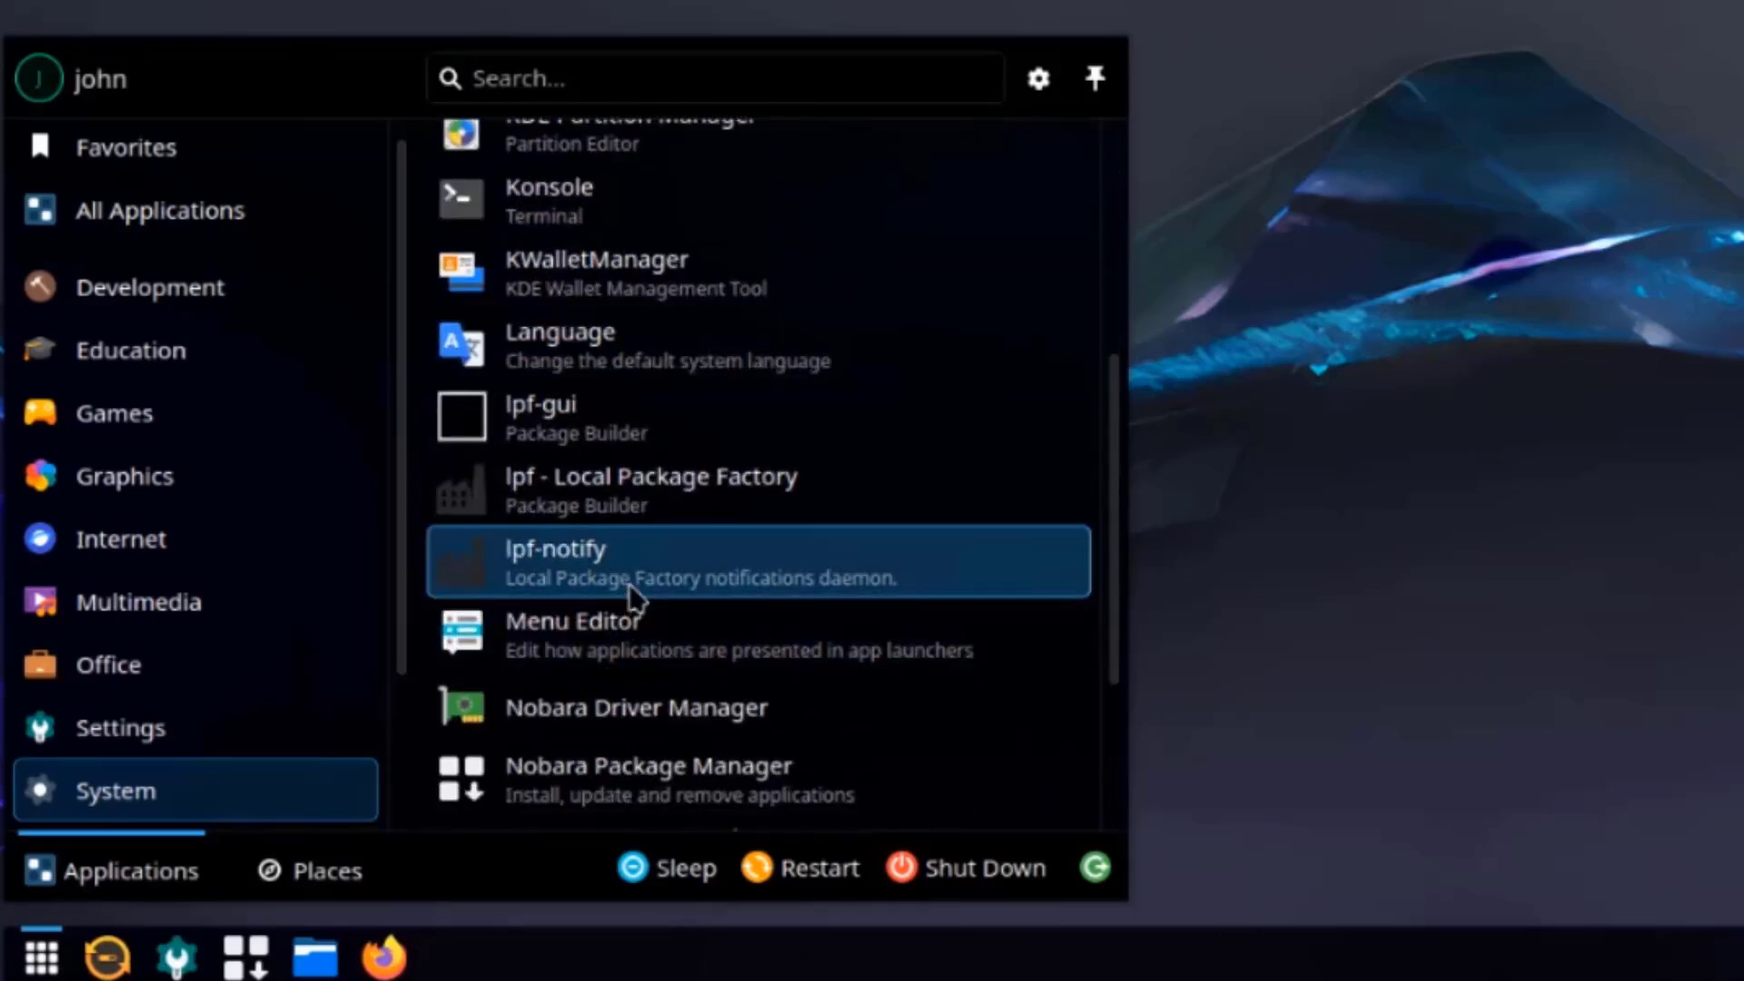
pyautogui.scroll(-3, 633, 592)
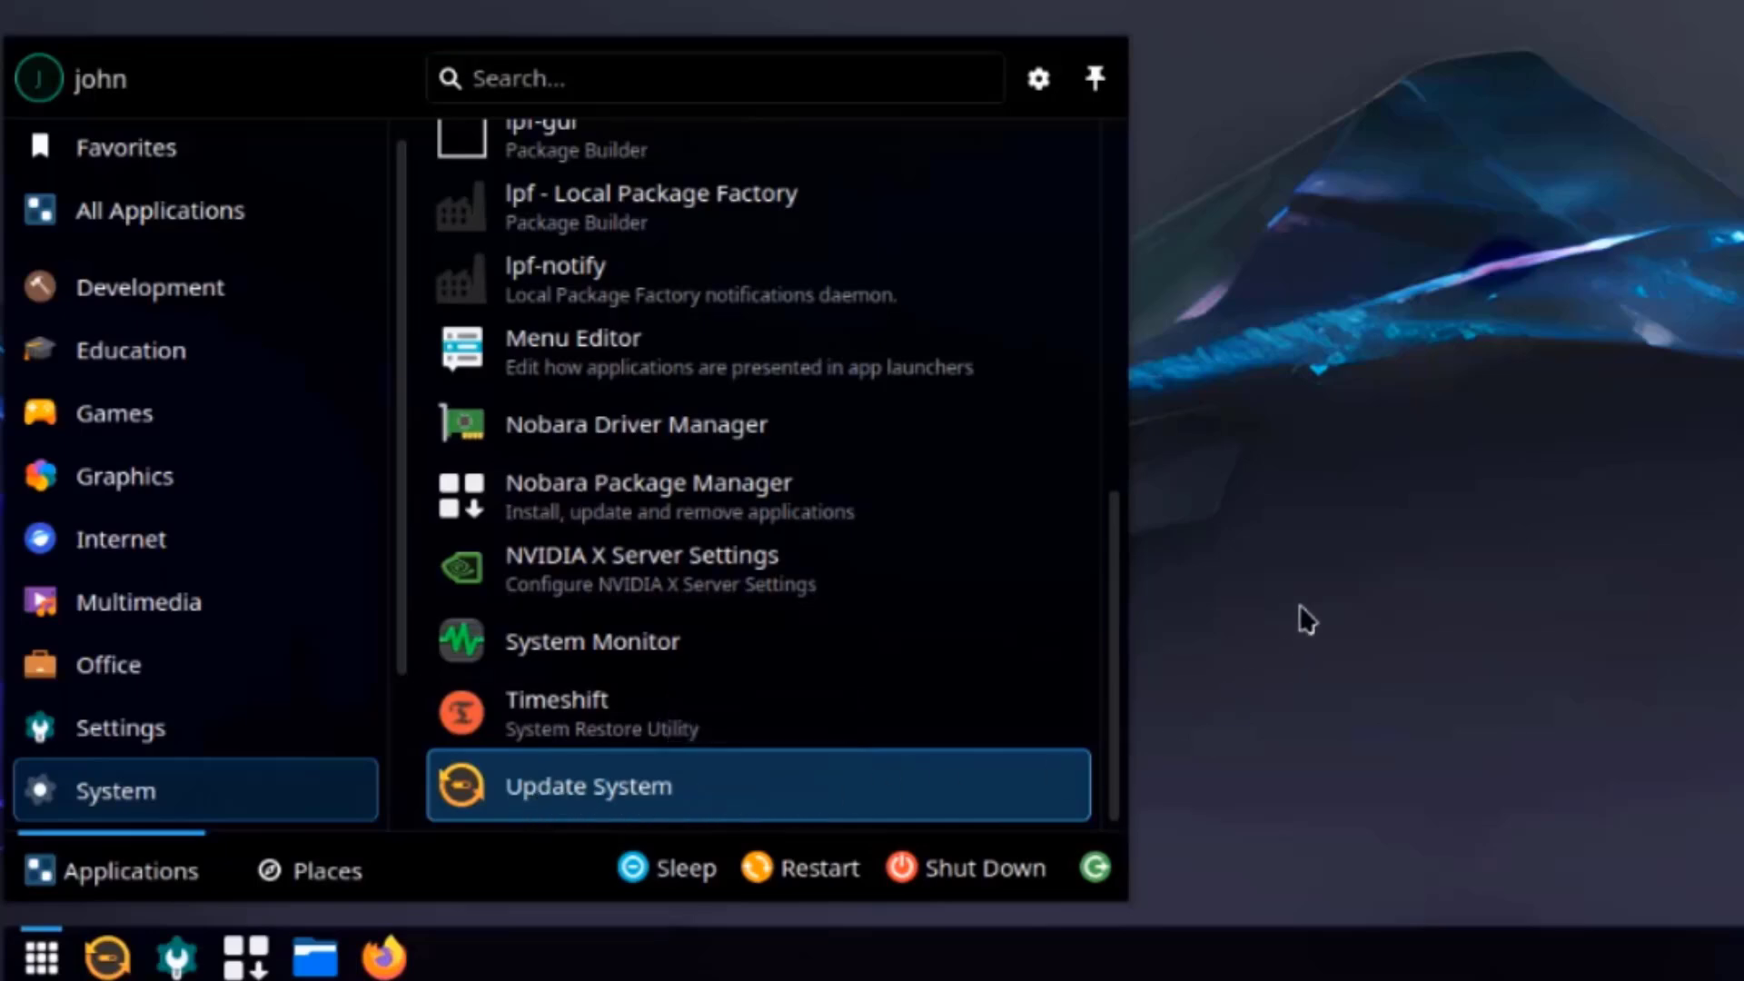
# Search 'ob' in the launcher and start OBS Studio.
pyautogui.click(542, 76)
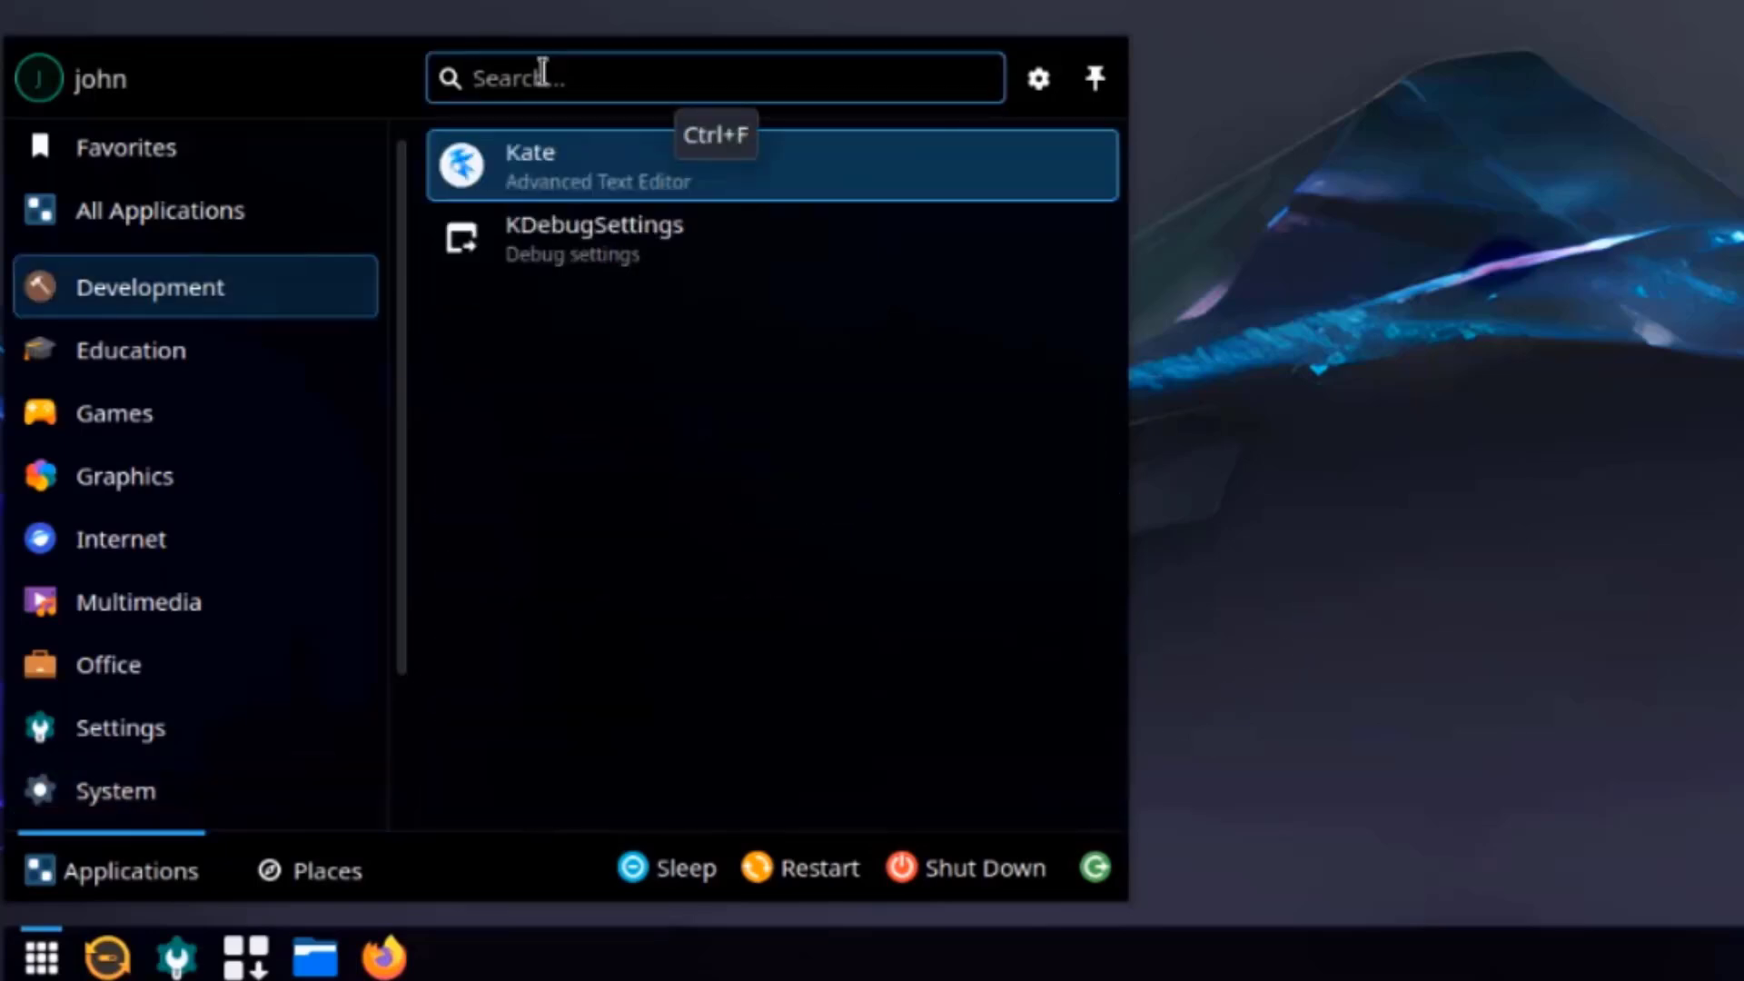
pyautogui.write('obs')
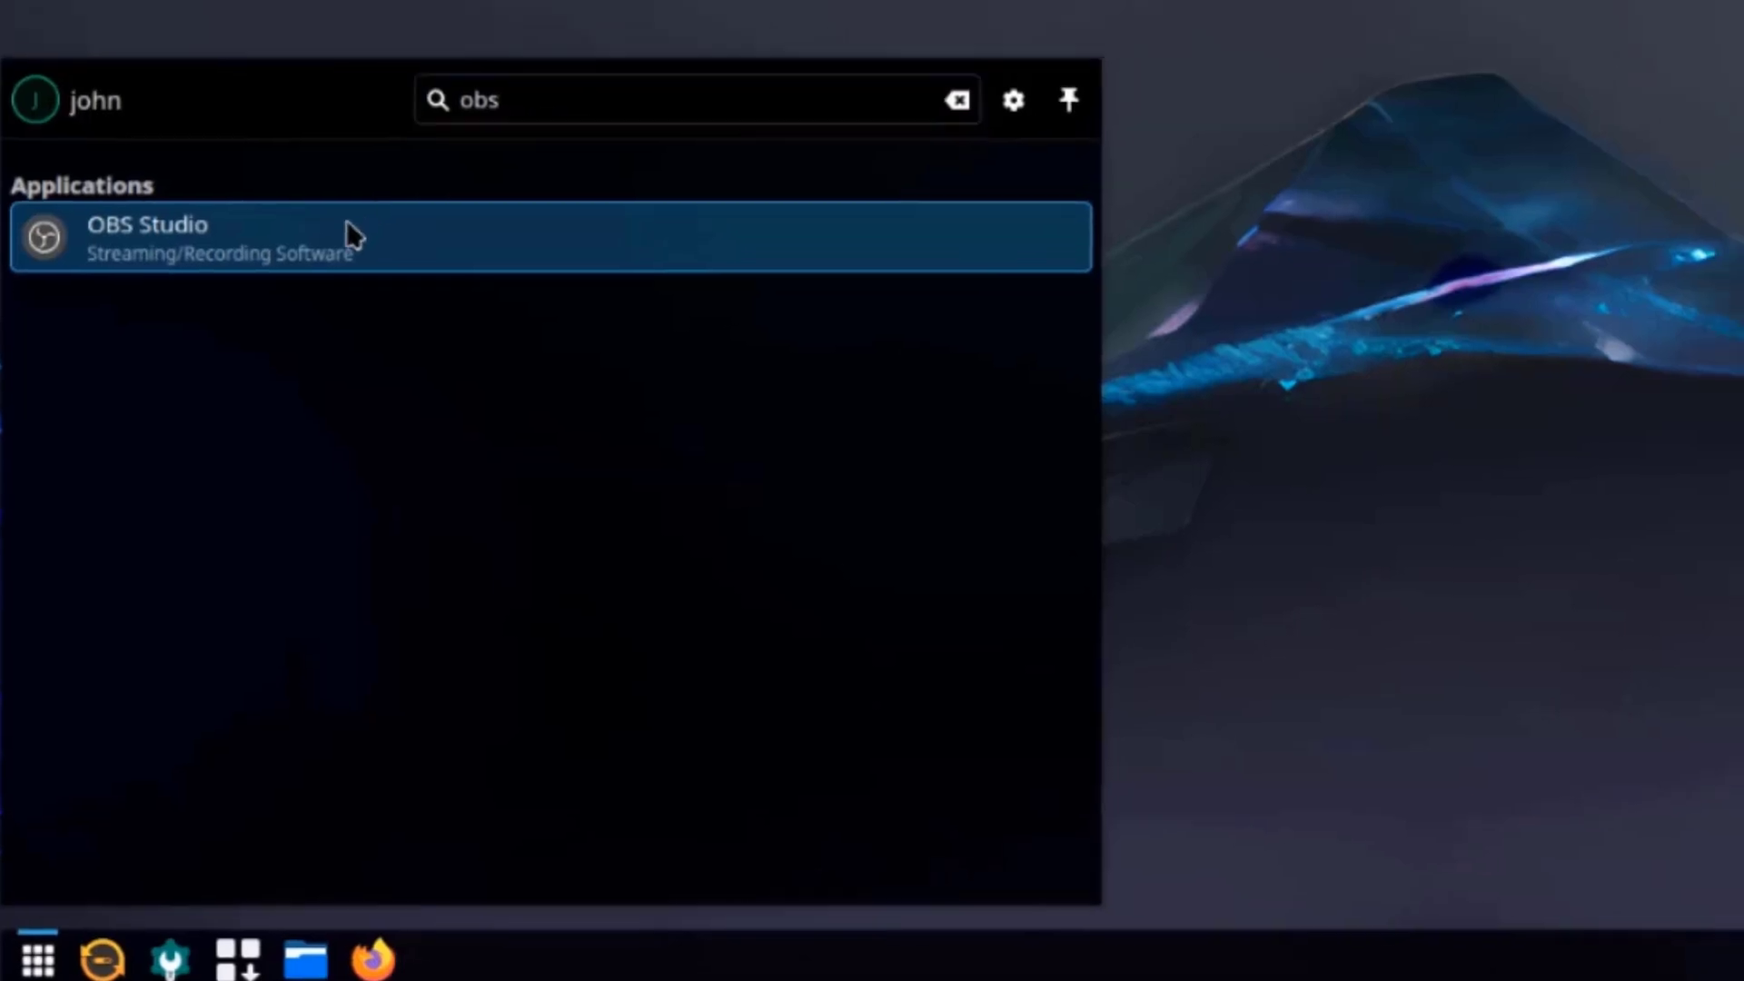
pyautogui.click(355, 216)
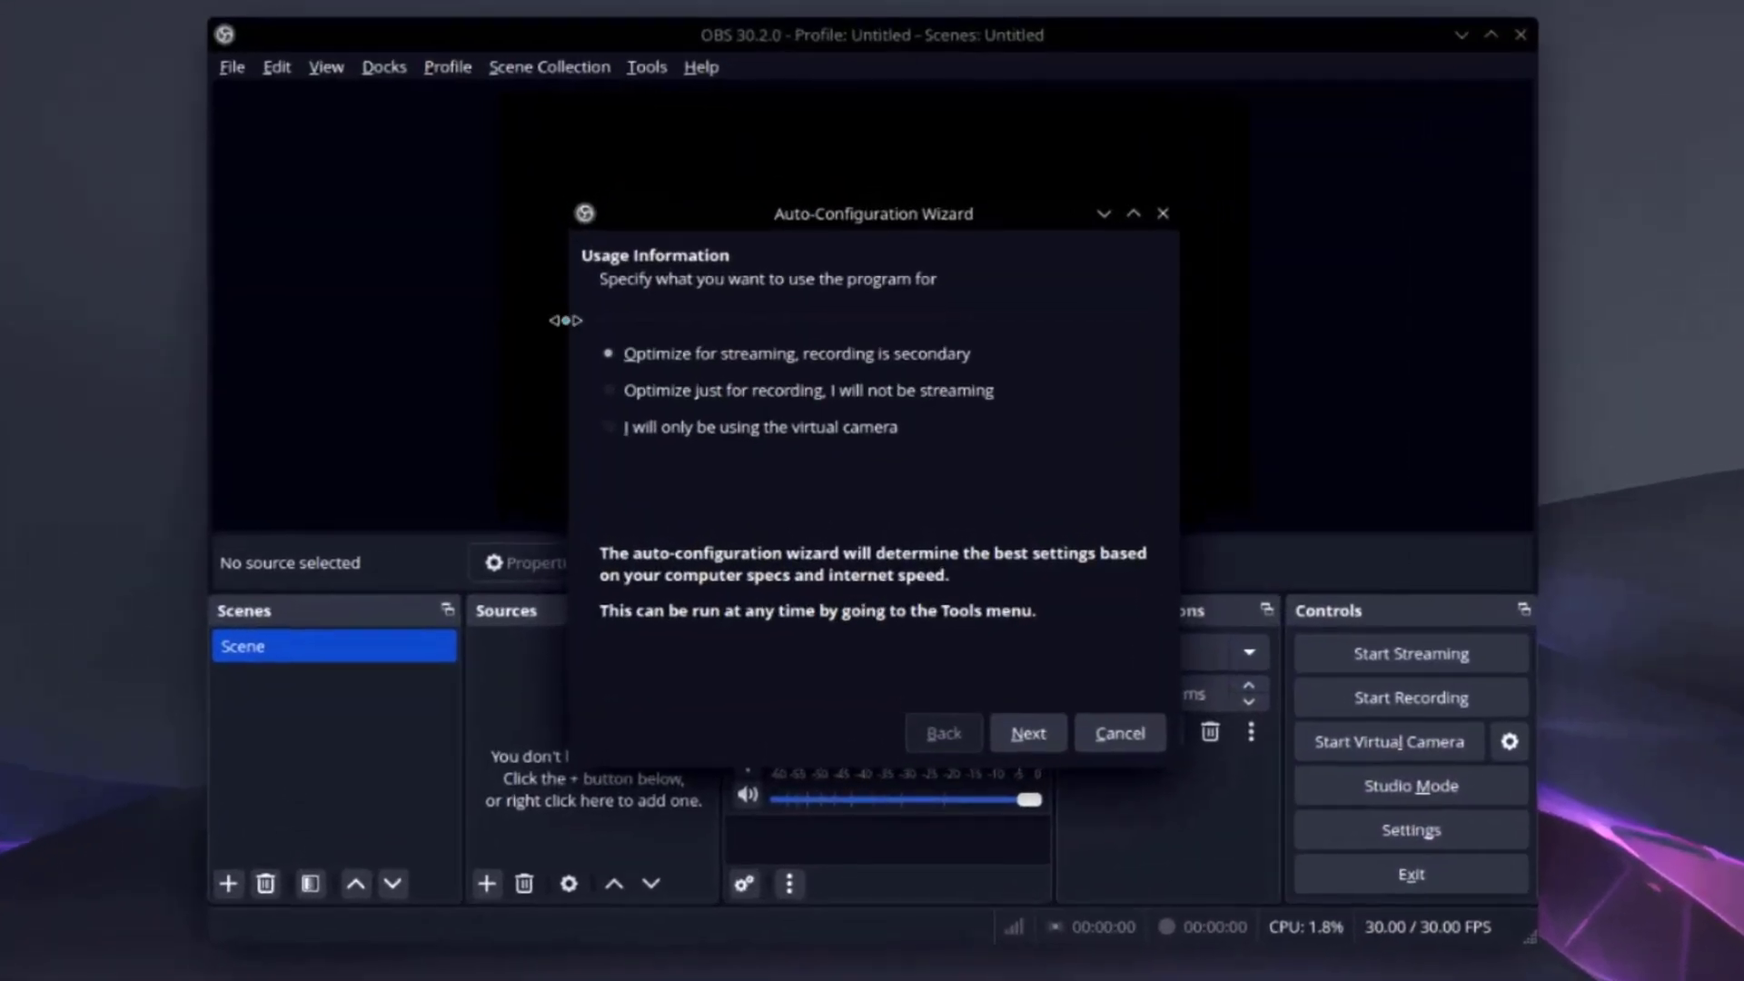
# Cancel the Auto-Configuration Wizard and view OBS Studio's Help > About details (version 30.2.0).
pyautogui.click(1120, 733)
pyautogui.click(700, 71)
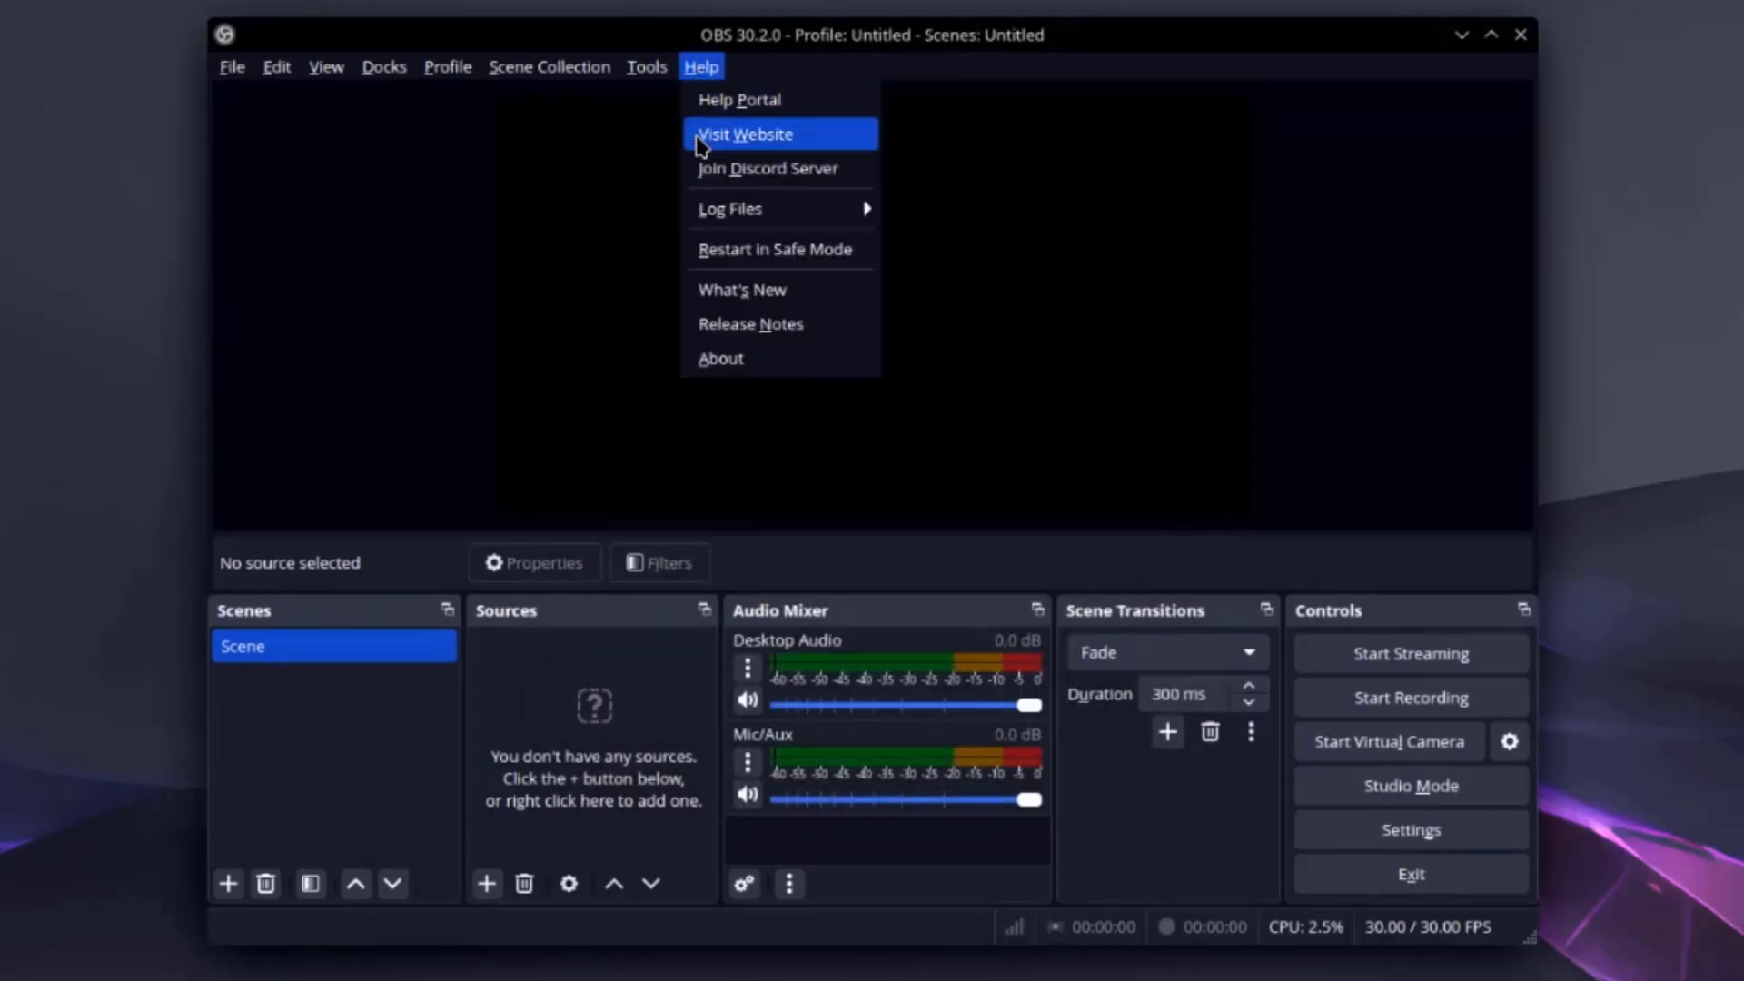
pyautogui.click(702, 360)
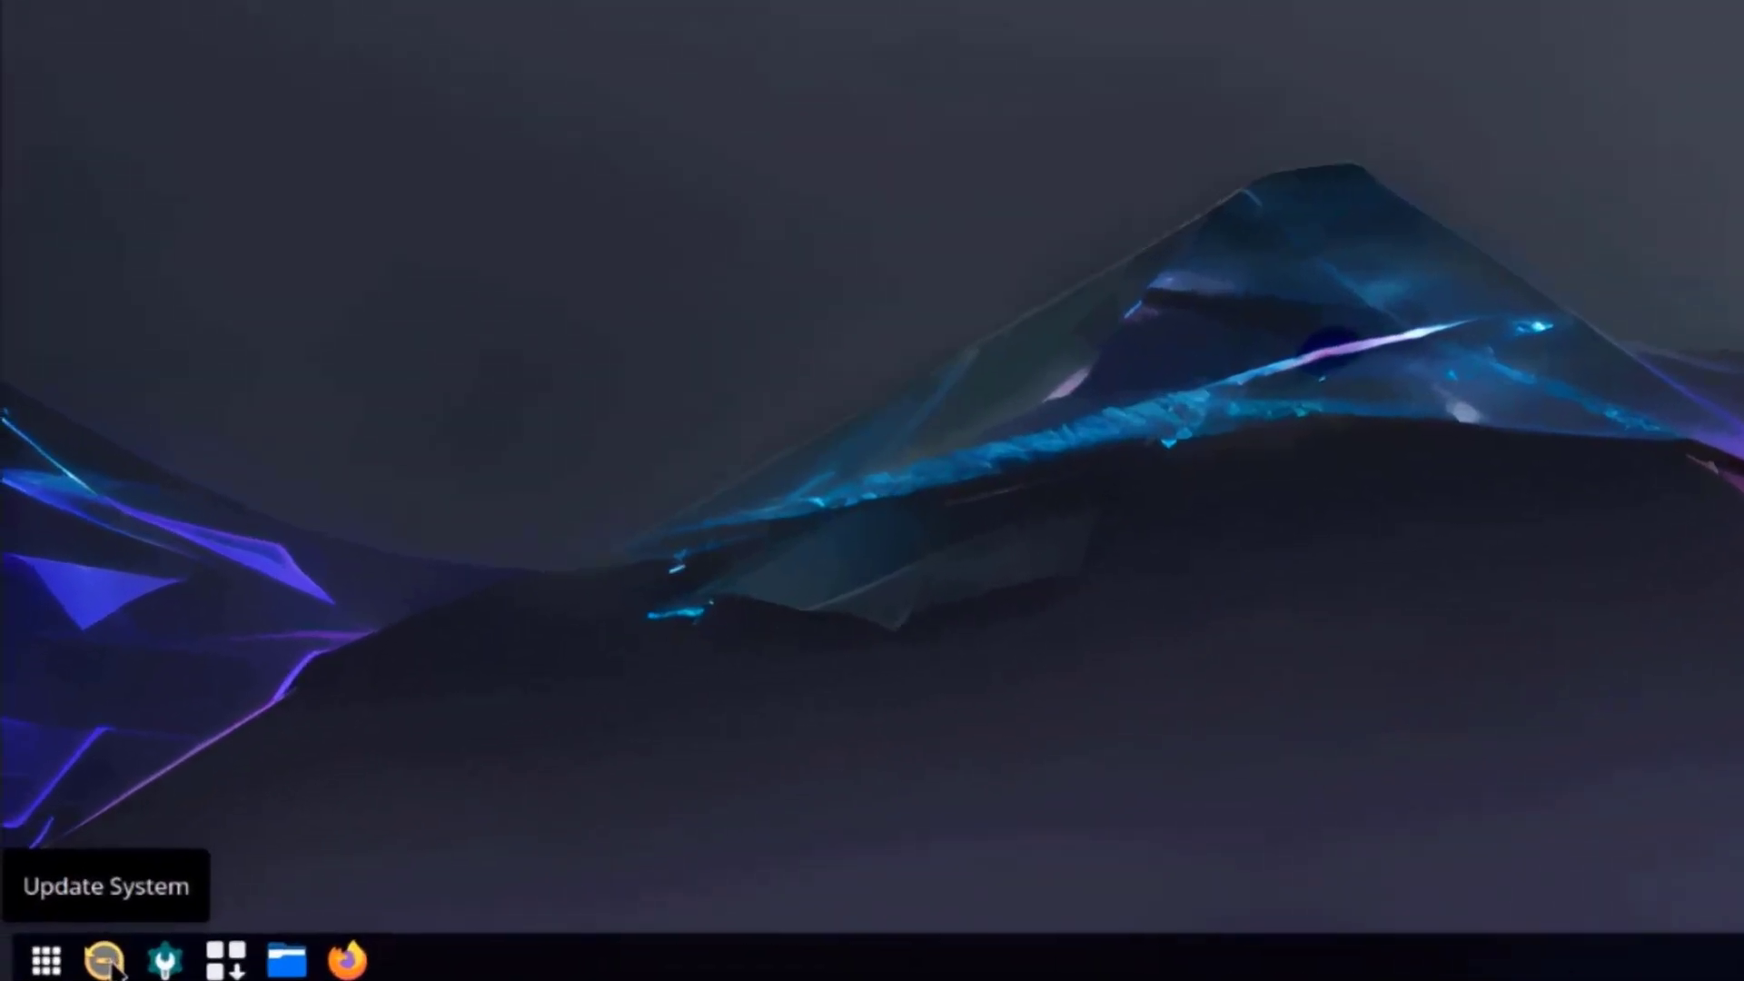
# Open System Settings' About this System page, showing Nobara Linux 40 with Plasma 6.1.1.
pyautogui.click(163, 961)
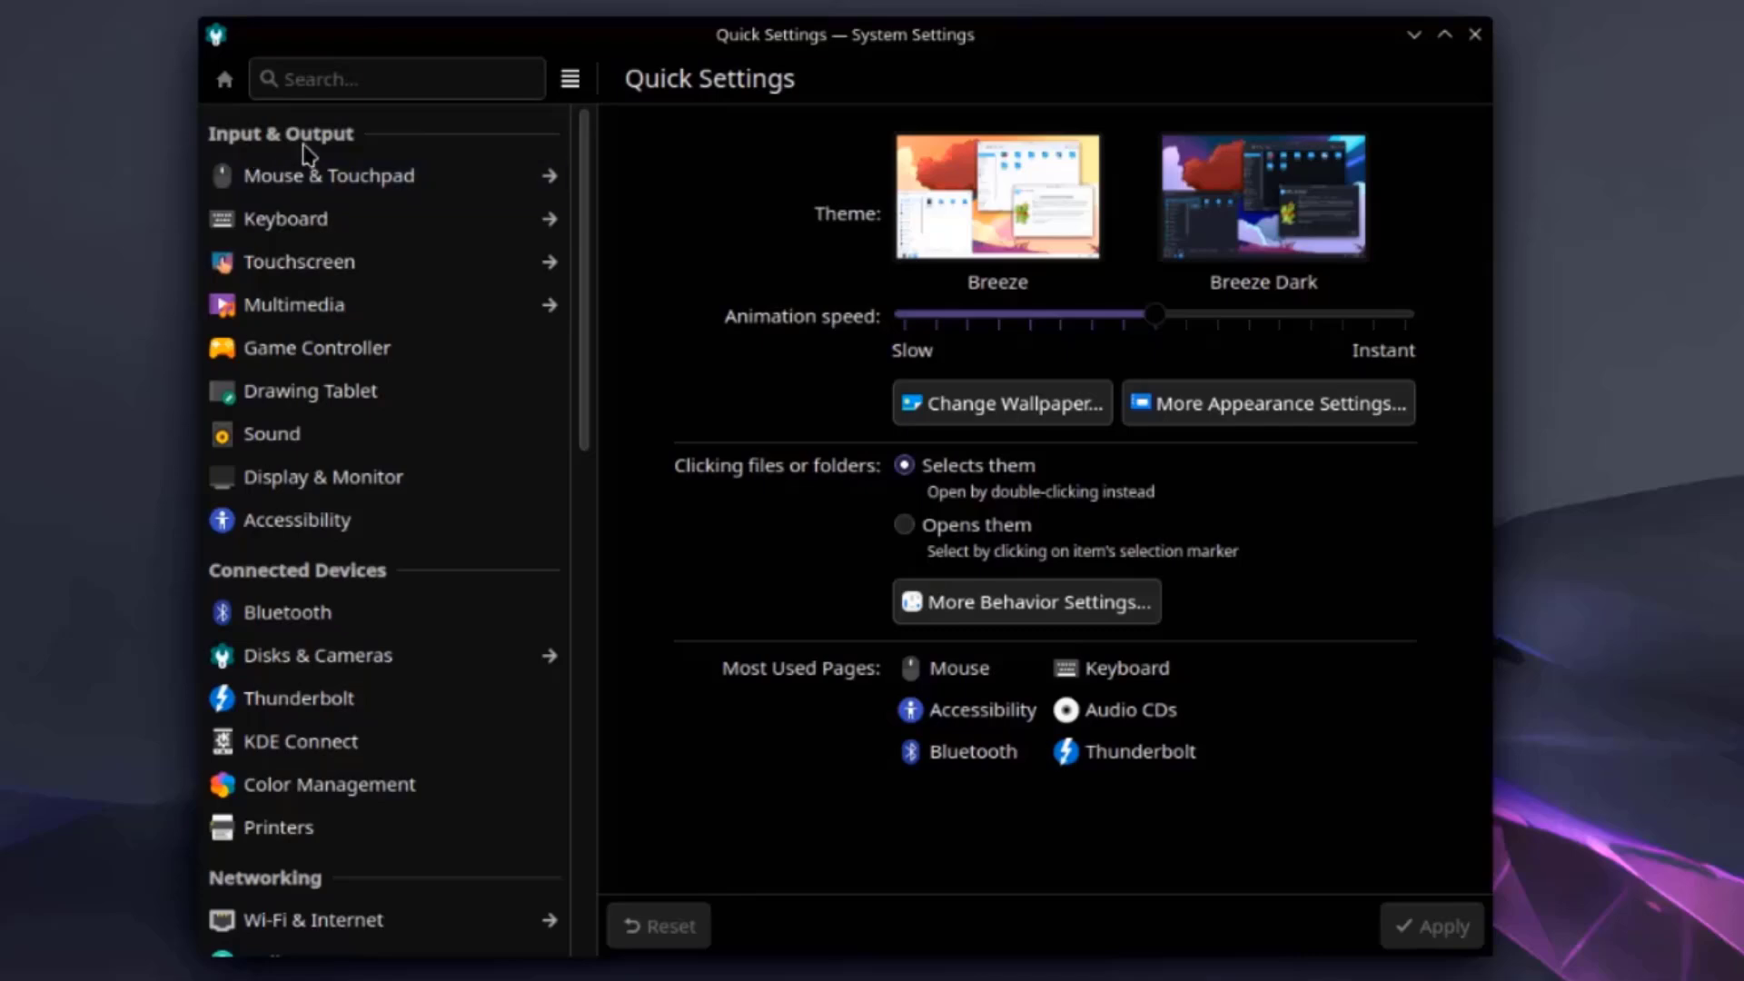
pyautogui.scroll(-5, 345, 576)
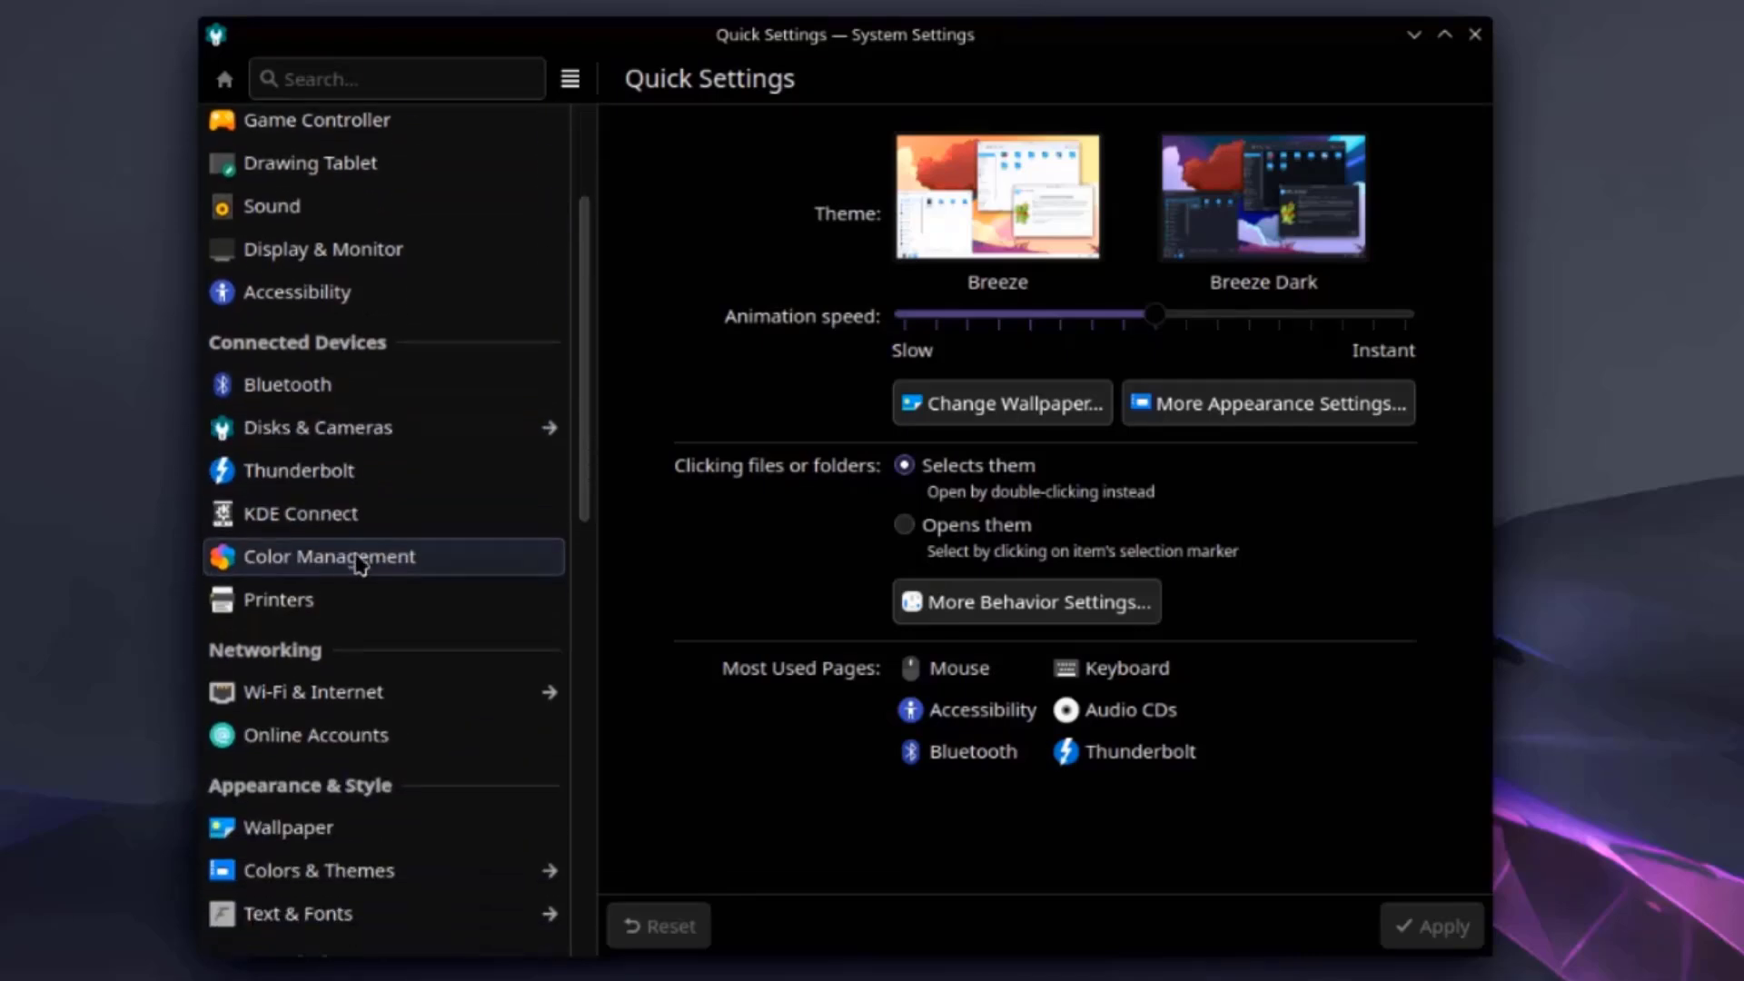
pyautogui.scroll(-5, 290, 636)
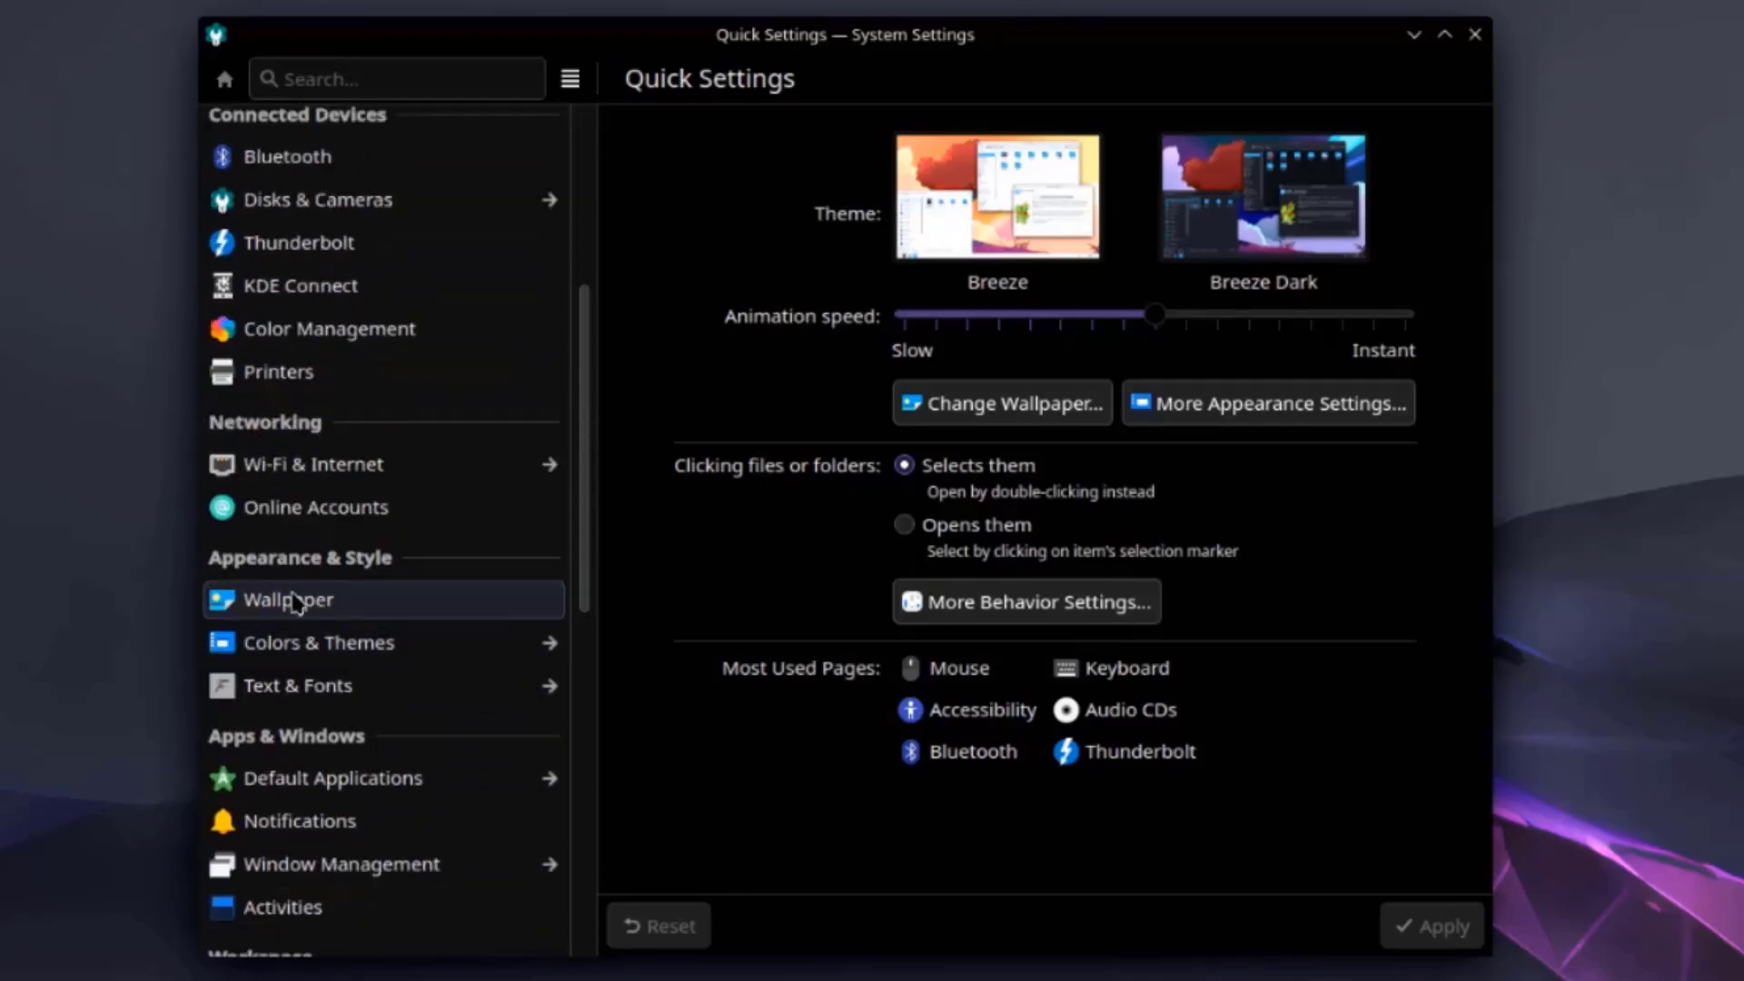
pyautogui.scroll(-3, 350, 609)
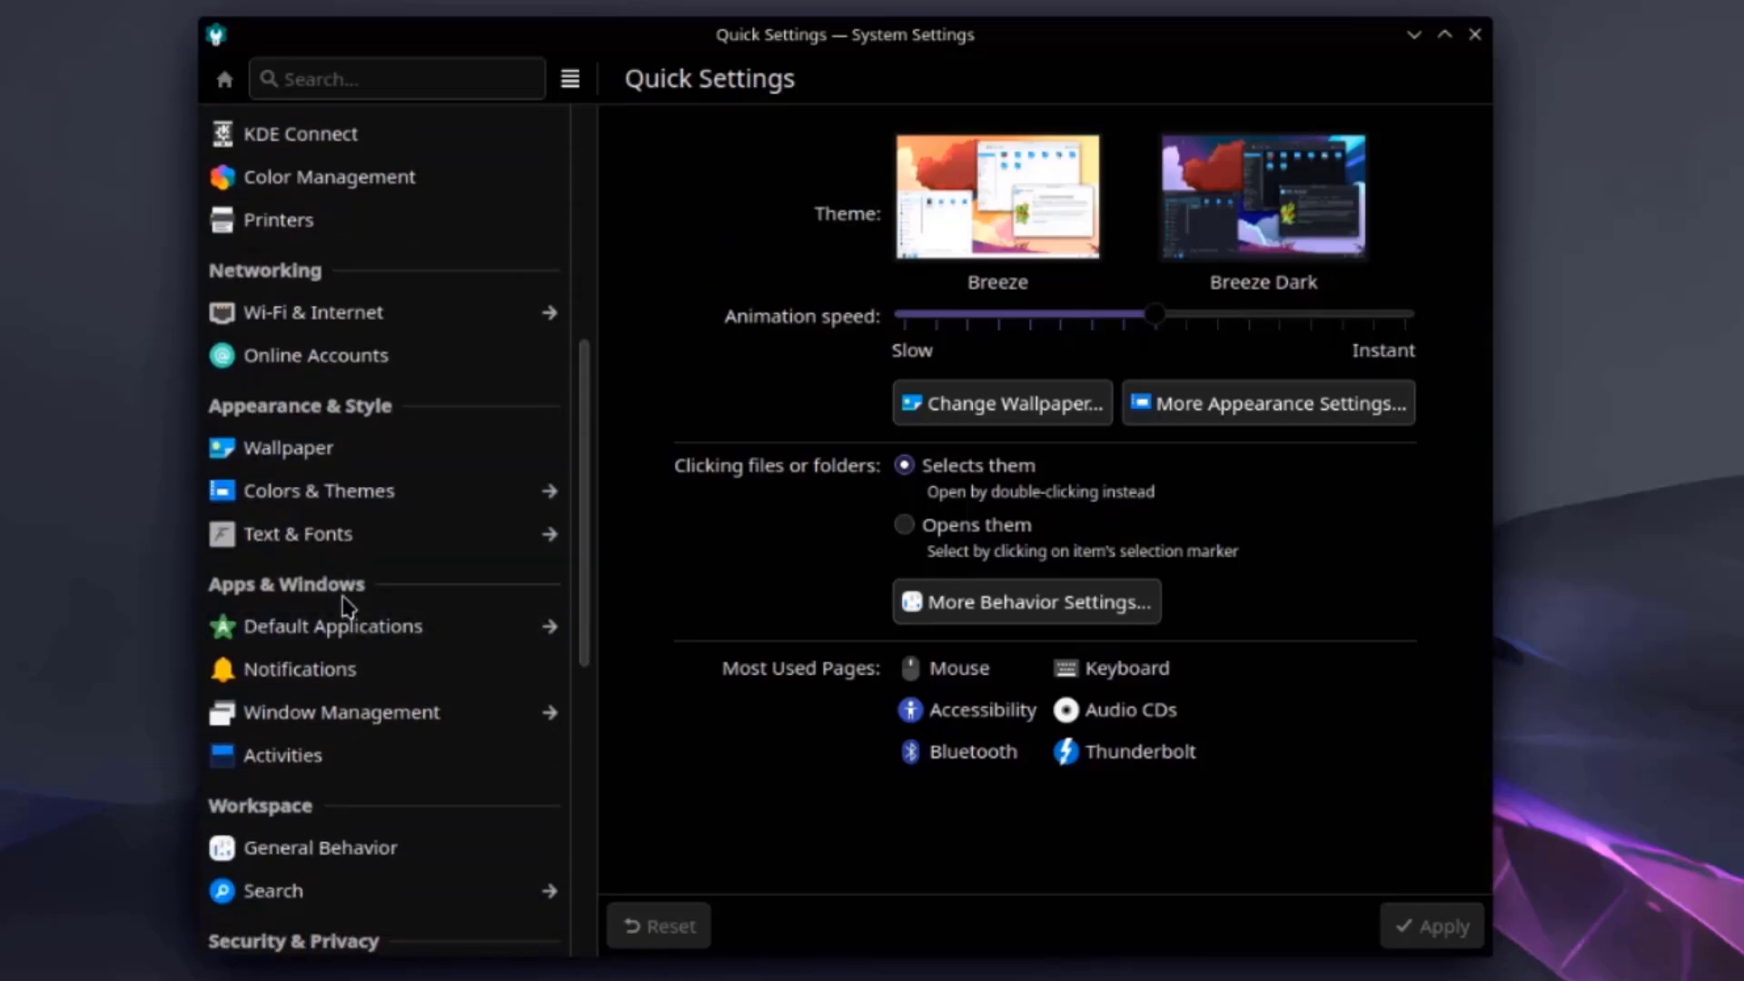
pyautogui.scroll(-5, 332, 649)
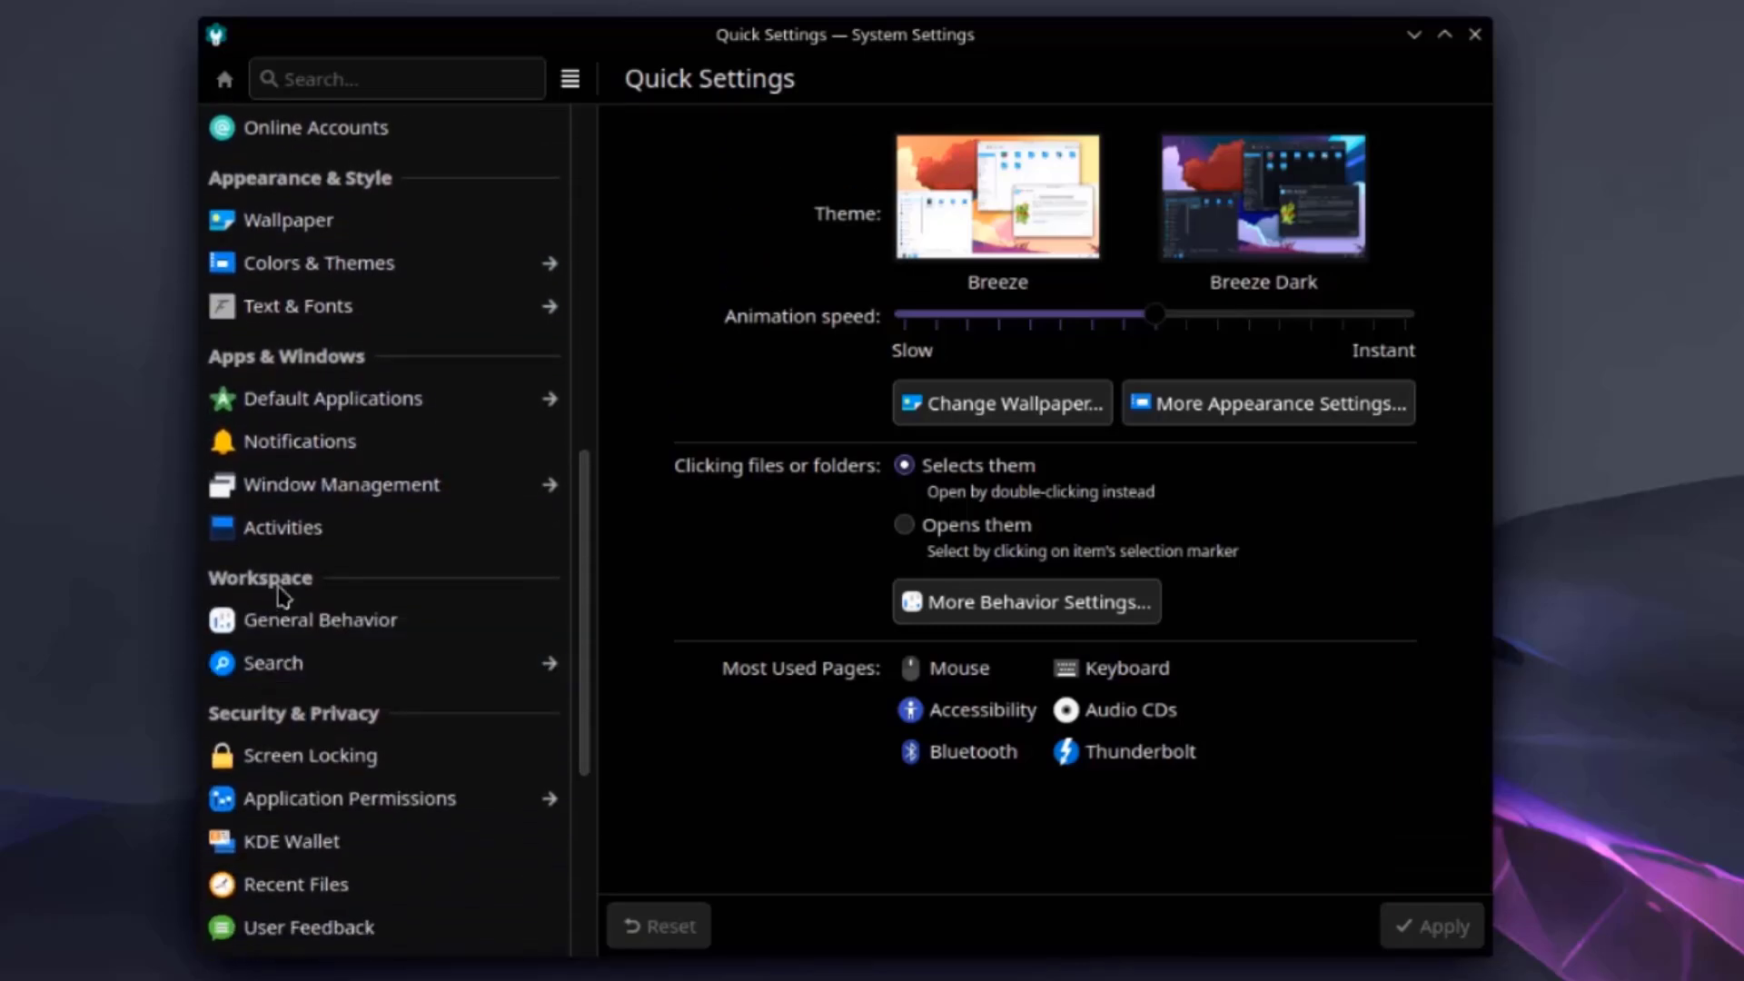
pyautogui.scroll(-3, 290, 608)
pyautogui.scroll(-5, 303, 663)
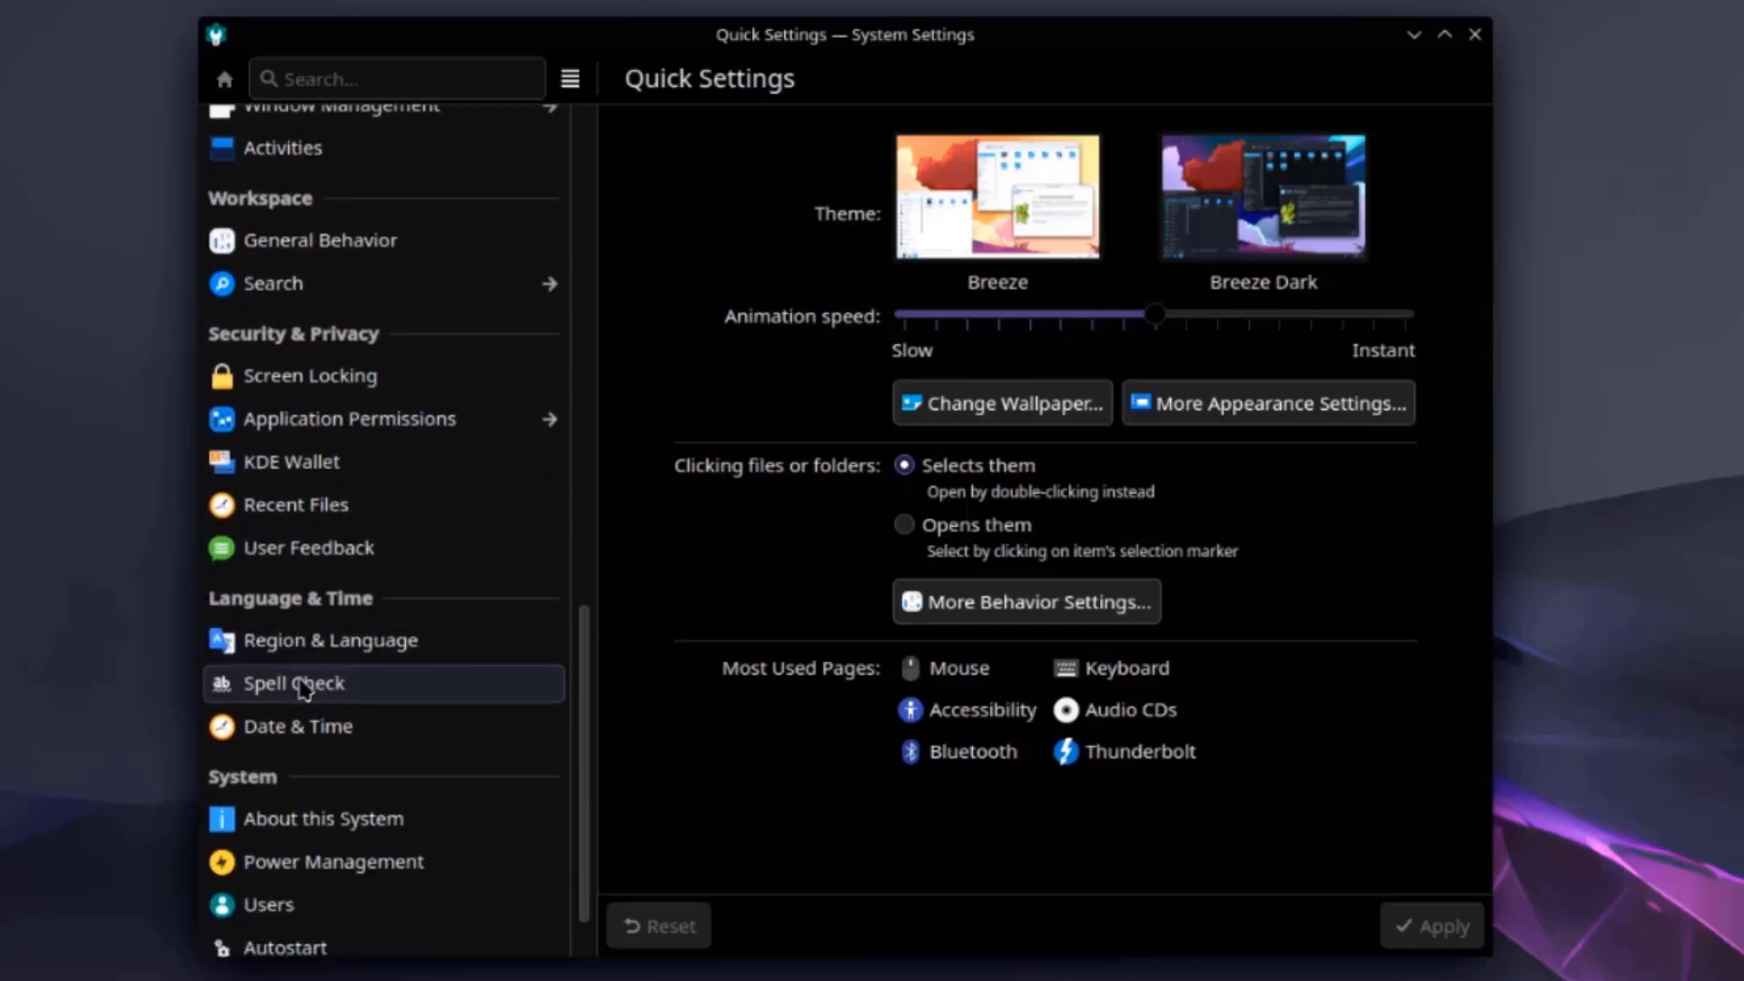
pyautogui.scroll(-2, 273, 695)
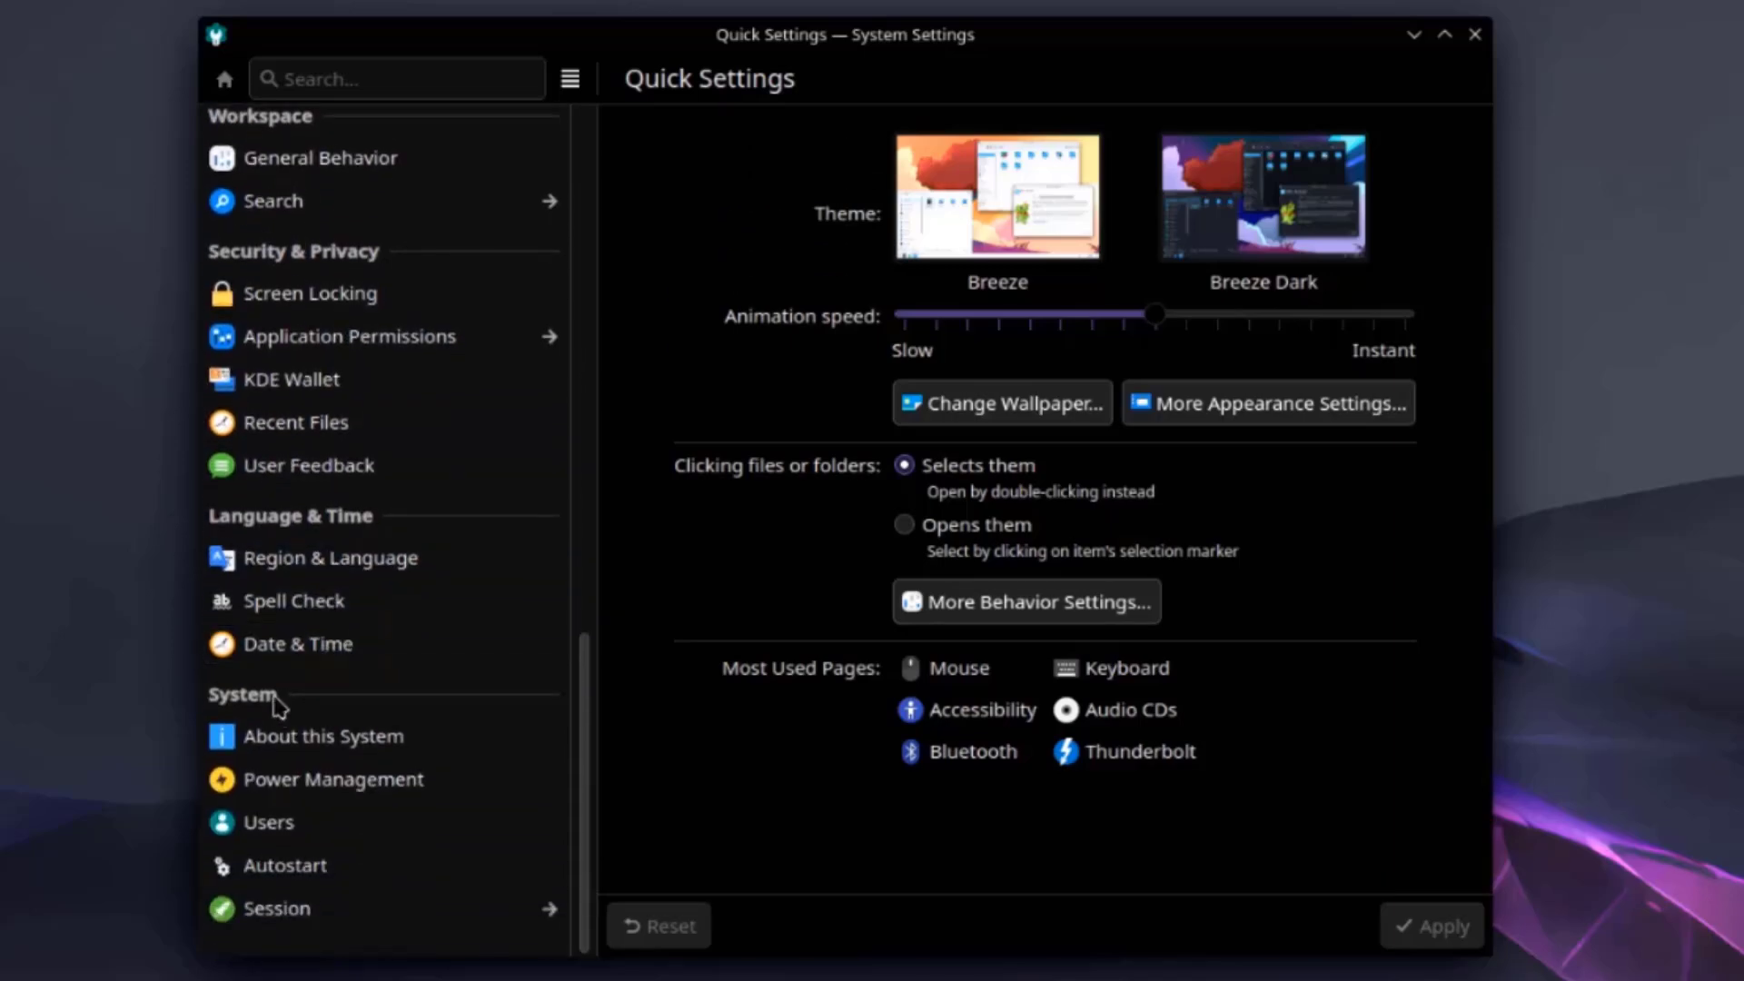
pyautogui.click(316, 740)
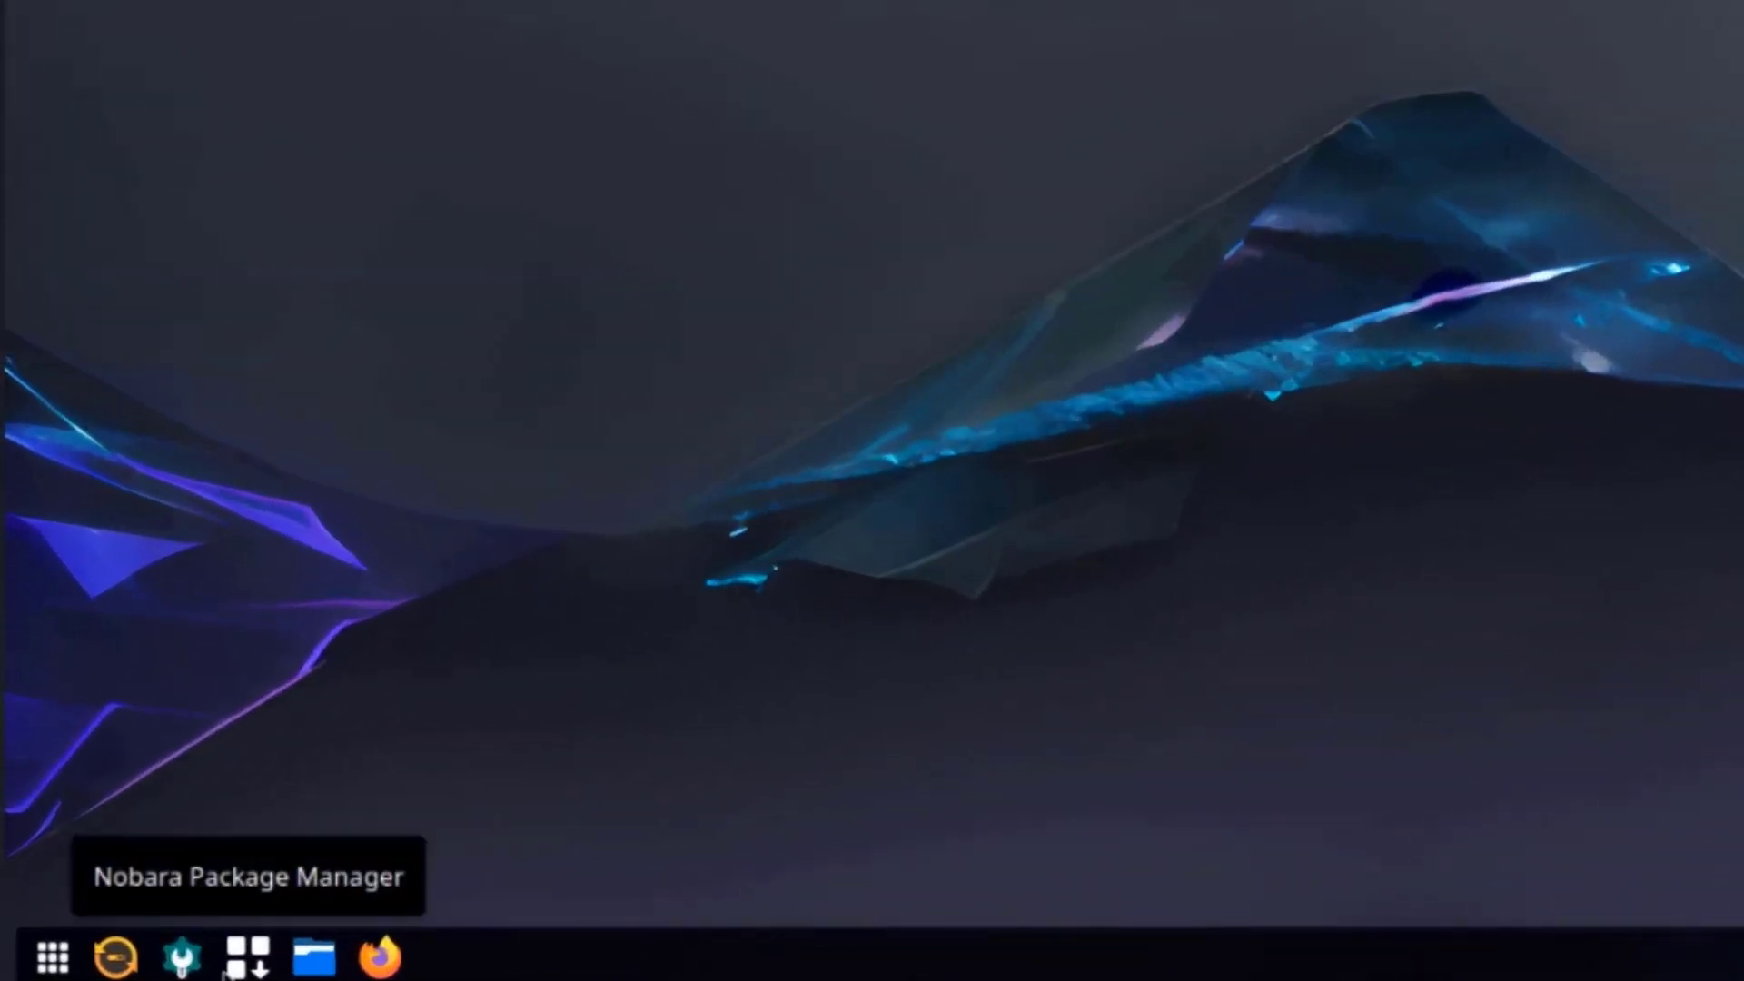
# Open Dolphin on the Home folder, split it into two panes, then close the second pane.
pyautogui.click(316, 958)
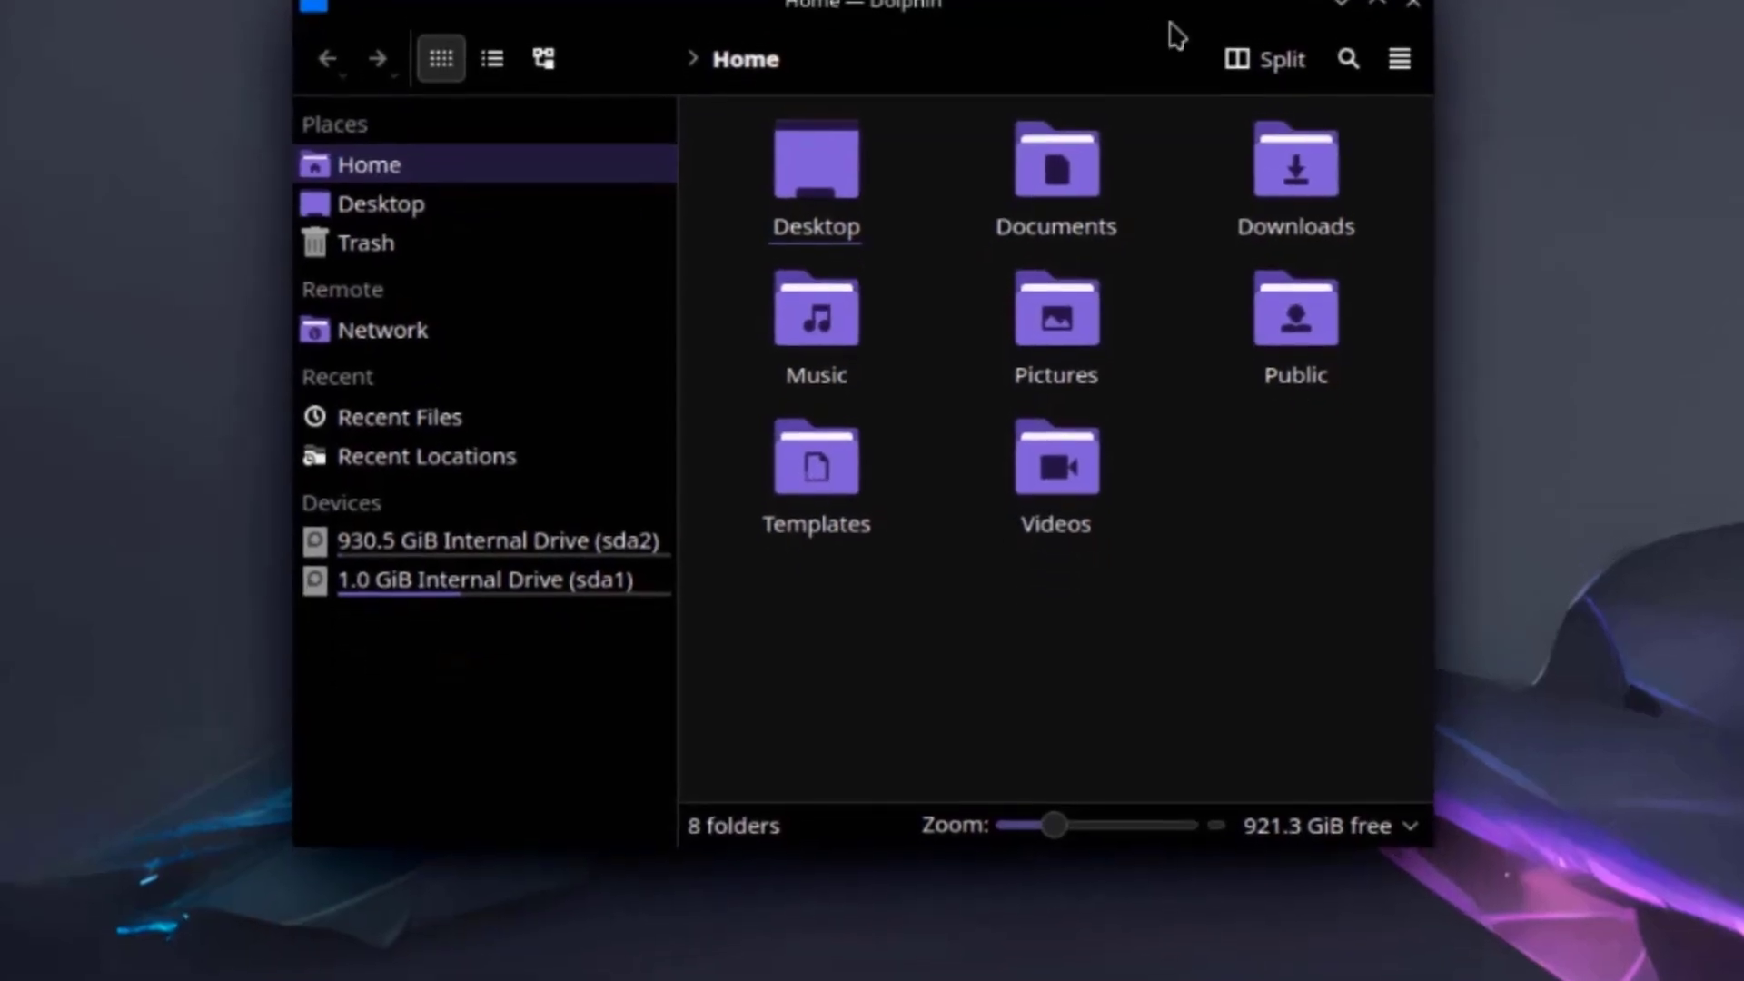
pyautogui.click(1298, 59)
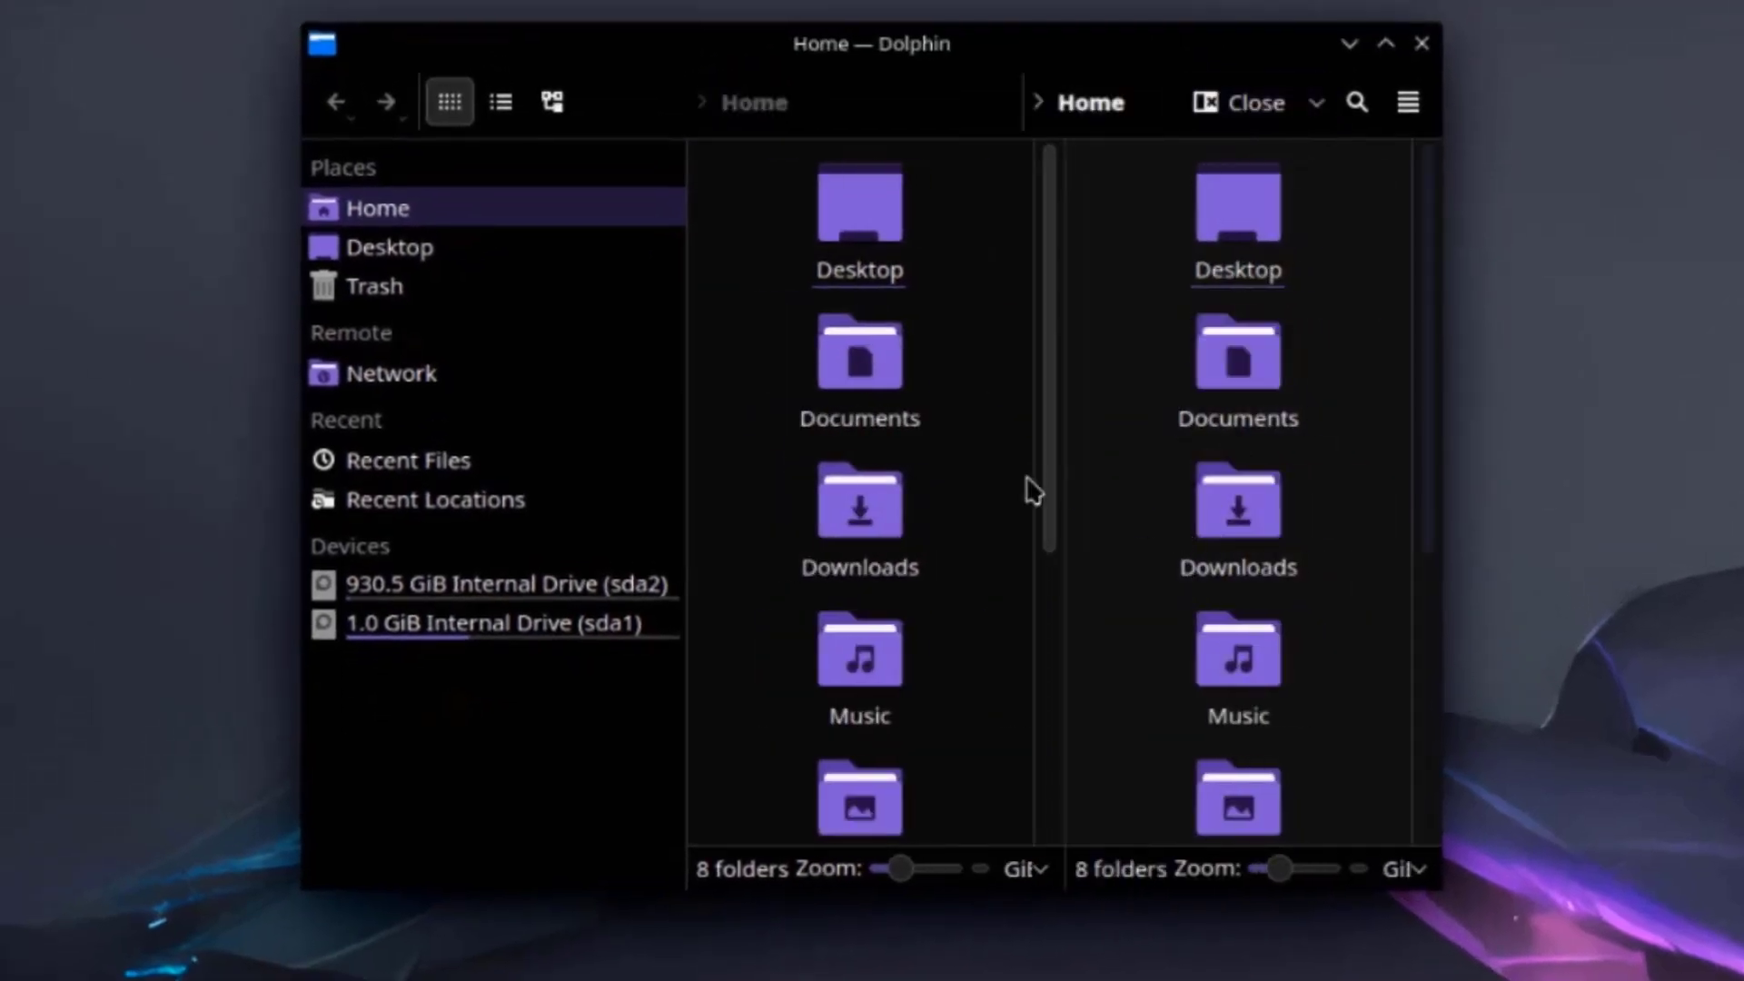
pyautogui.moveTo(1045, 454); pyautogui.dragTo(1081, 451)
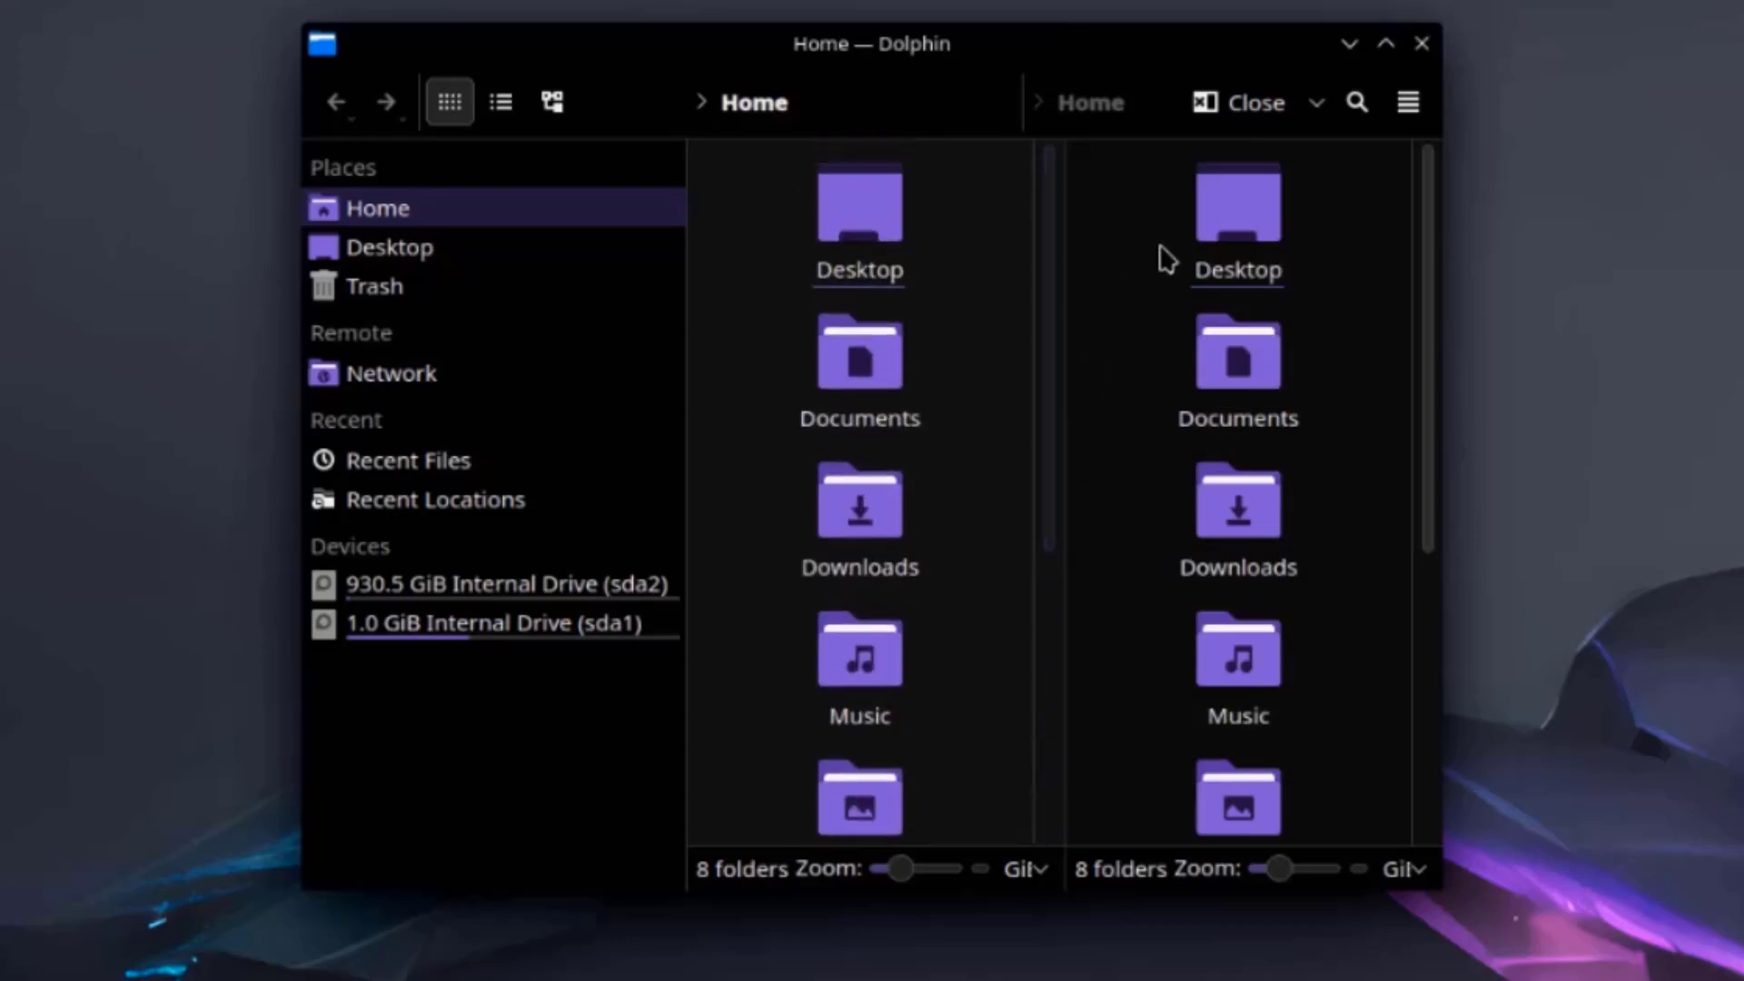
pyautogui.scroll(-5, 1191, 390)
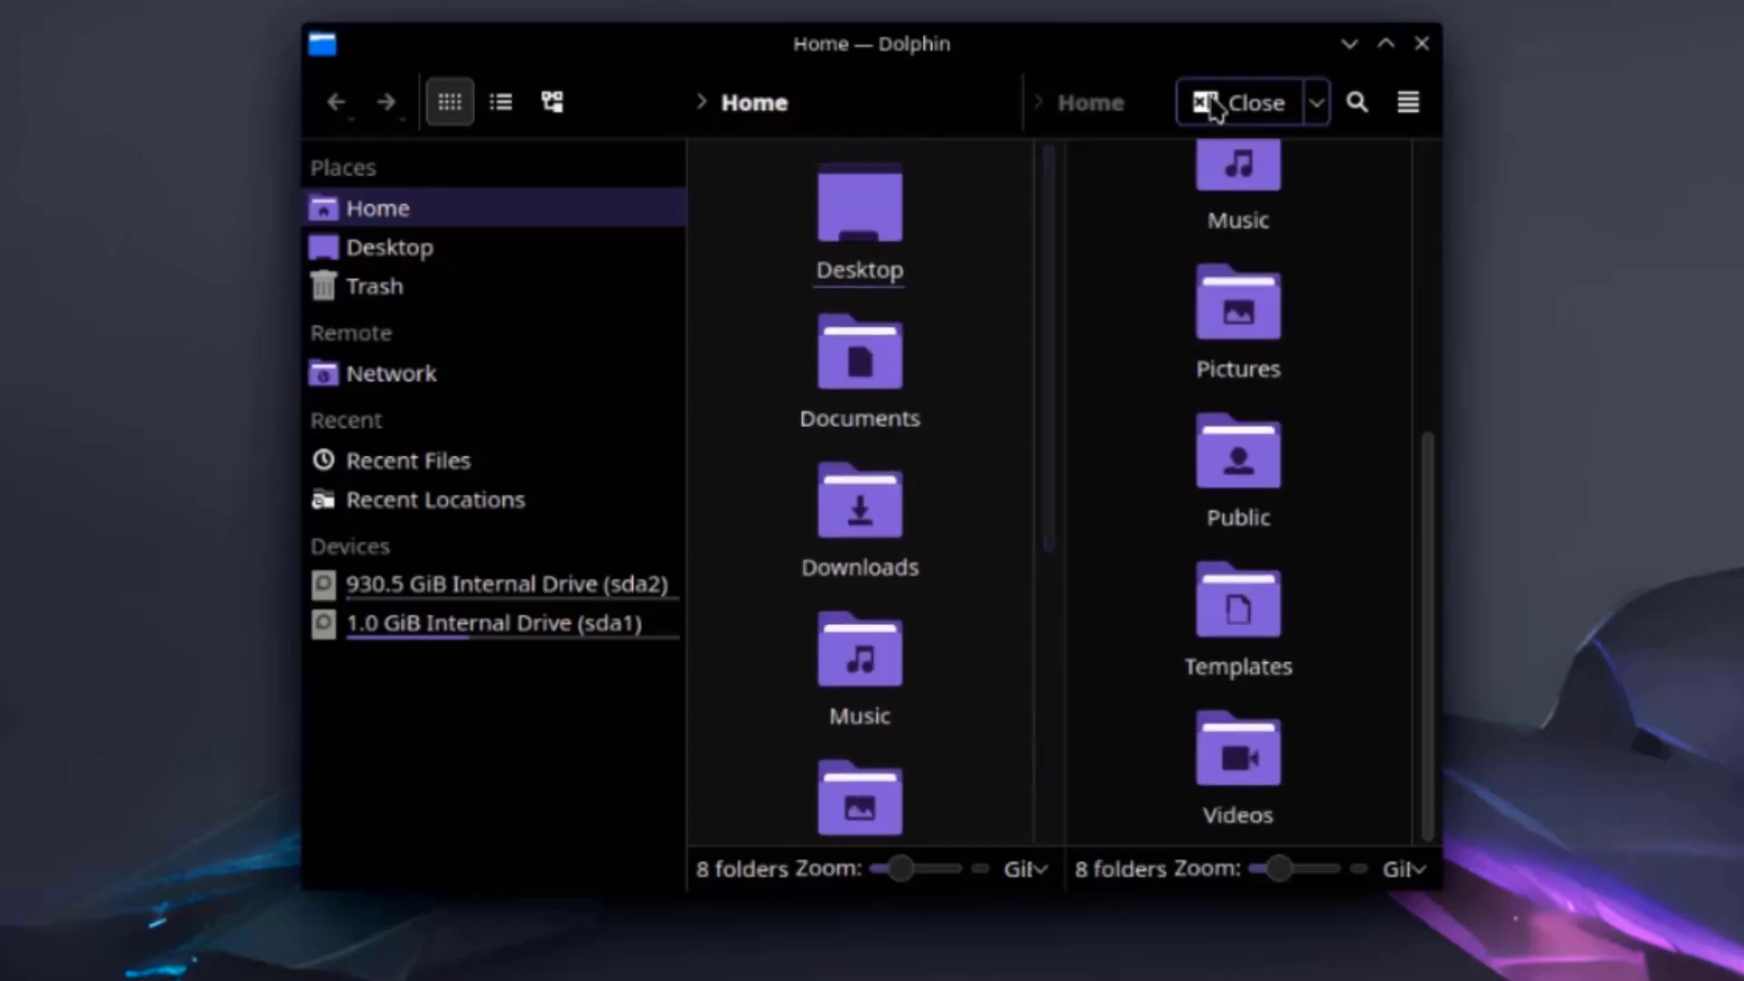
pyautogui.click(1238, 103)
# Close Dolphin and launch Firefox, viewing its Privacy Notice tab and 127.0.2 About dialog.
pyautogui.hotkey('ctrl', 'q')
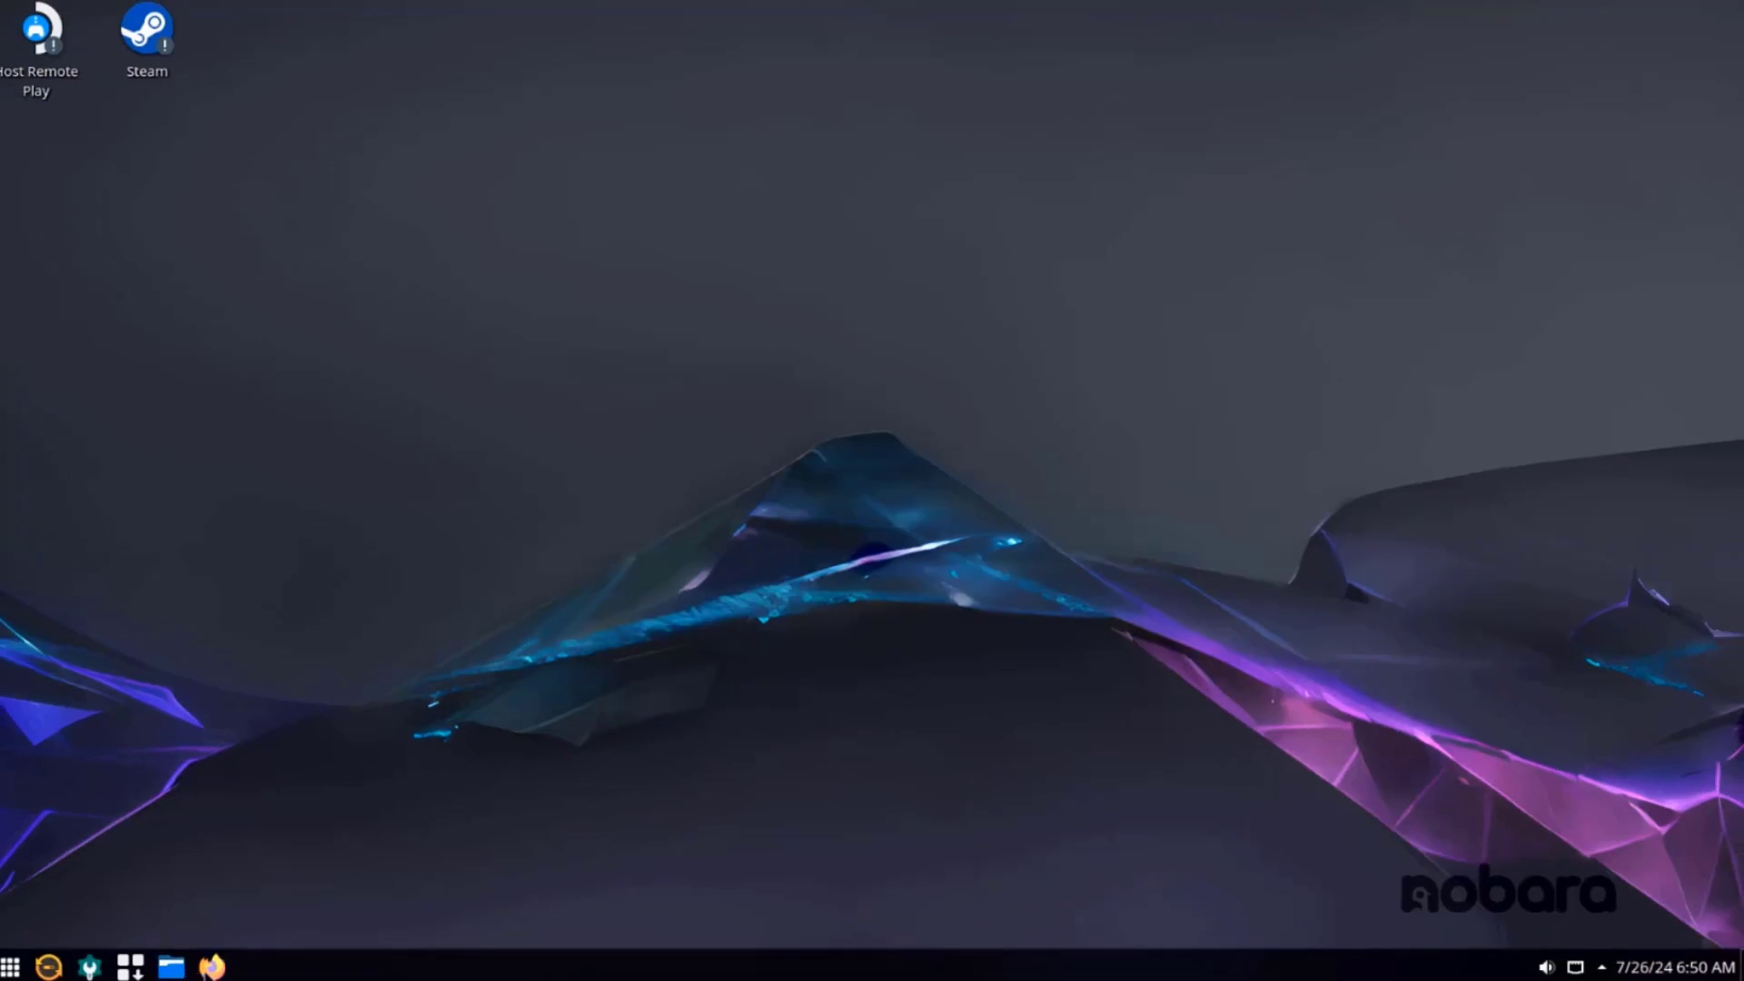
pyautogui.click(212, 966)
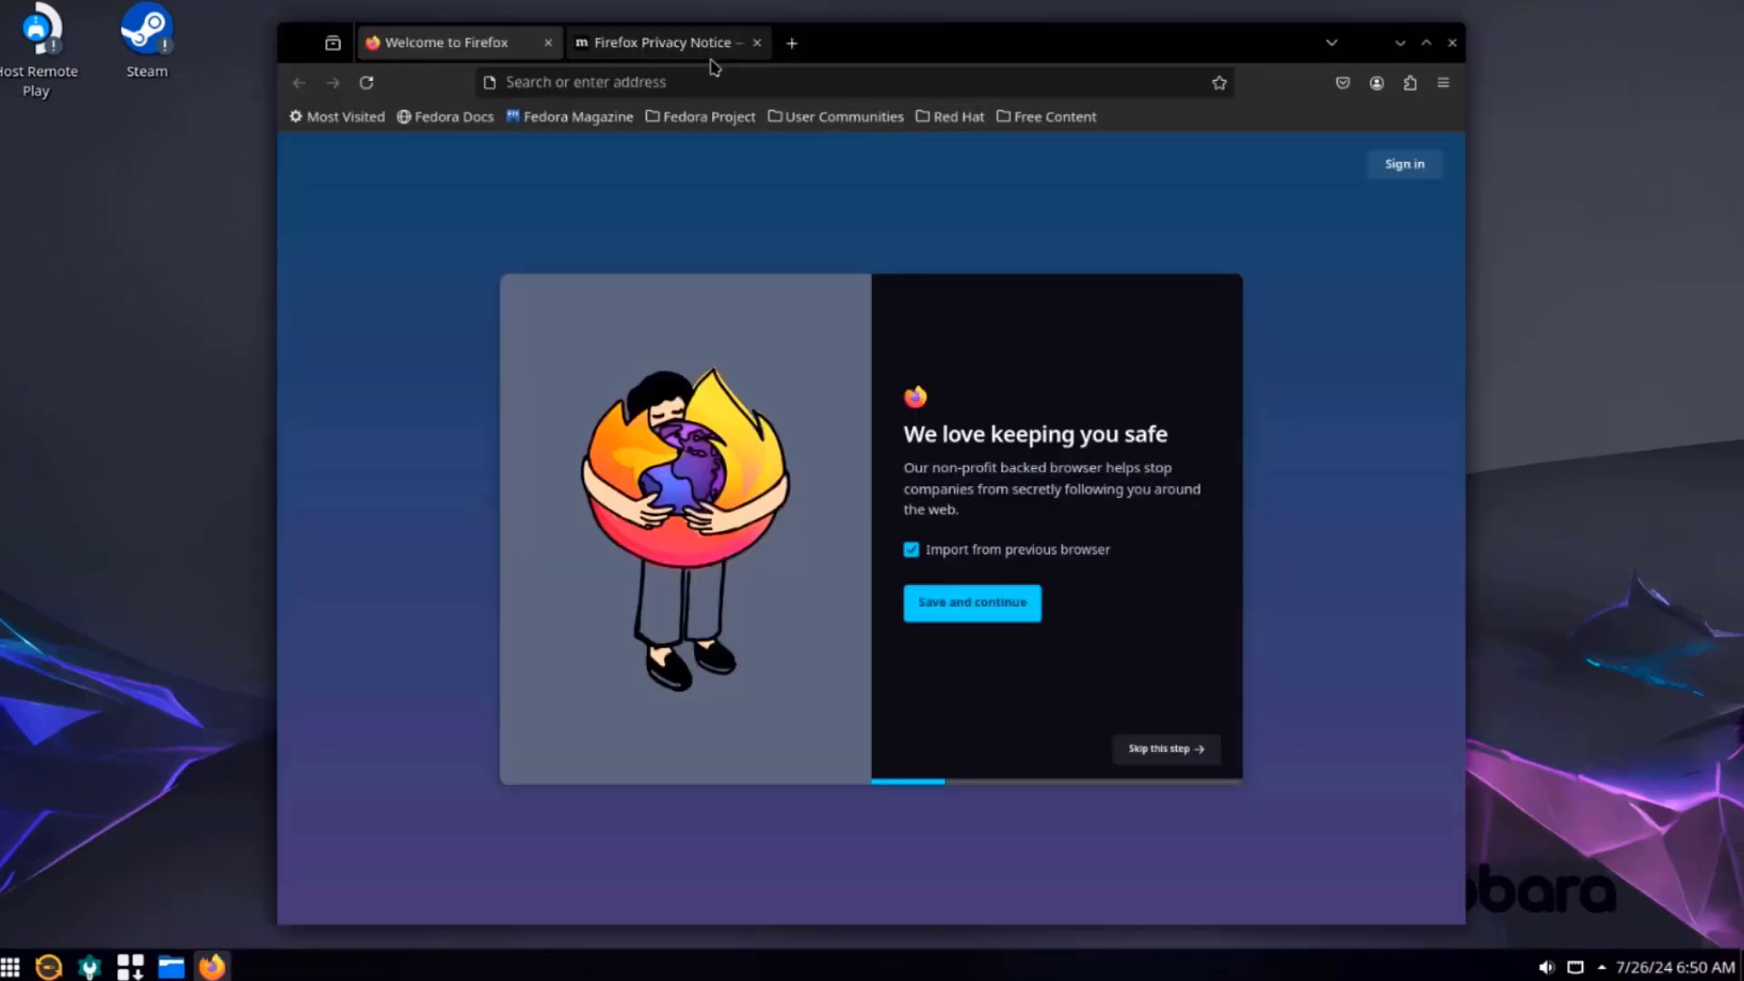
pyautogui.click(714, 51)
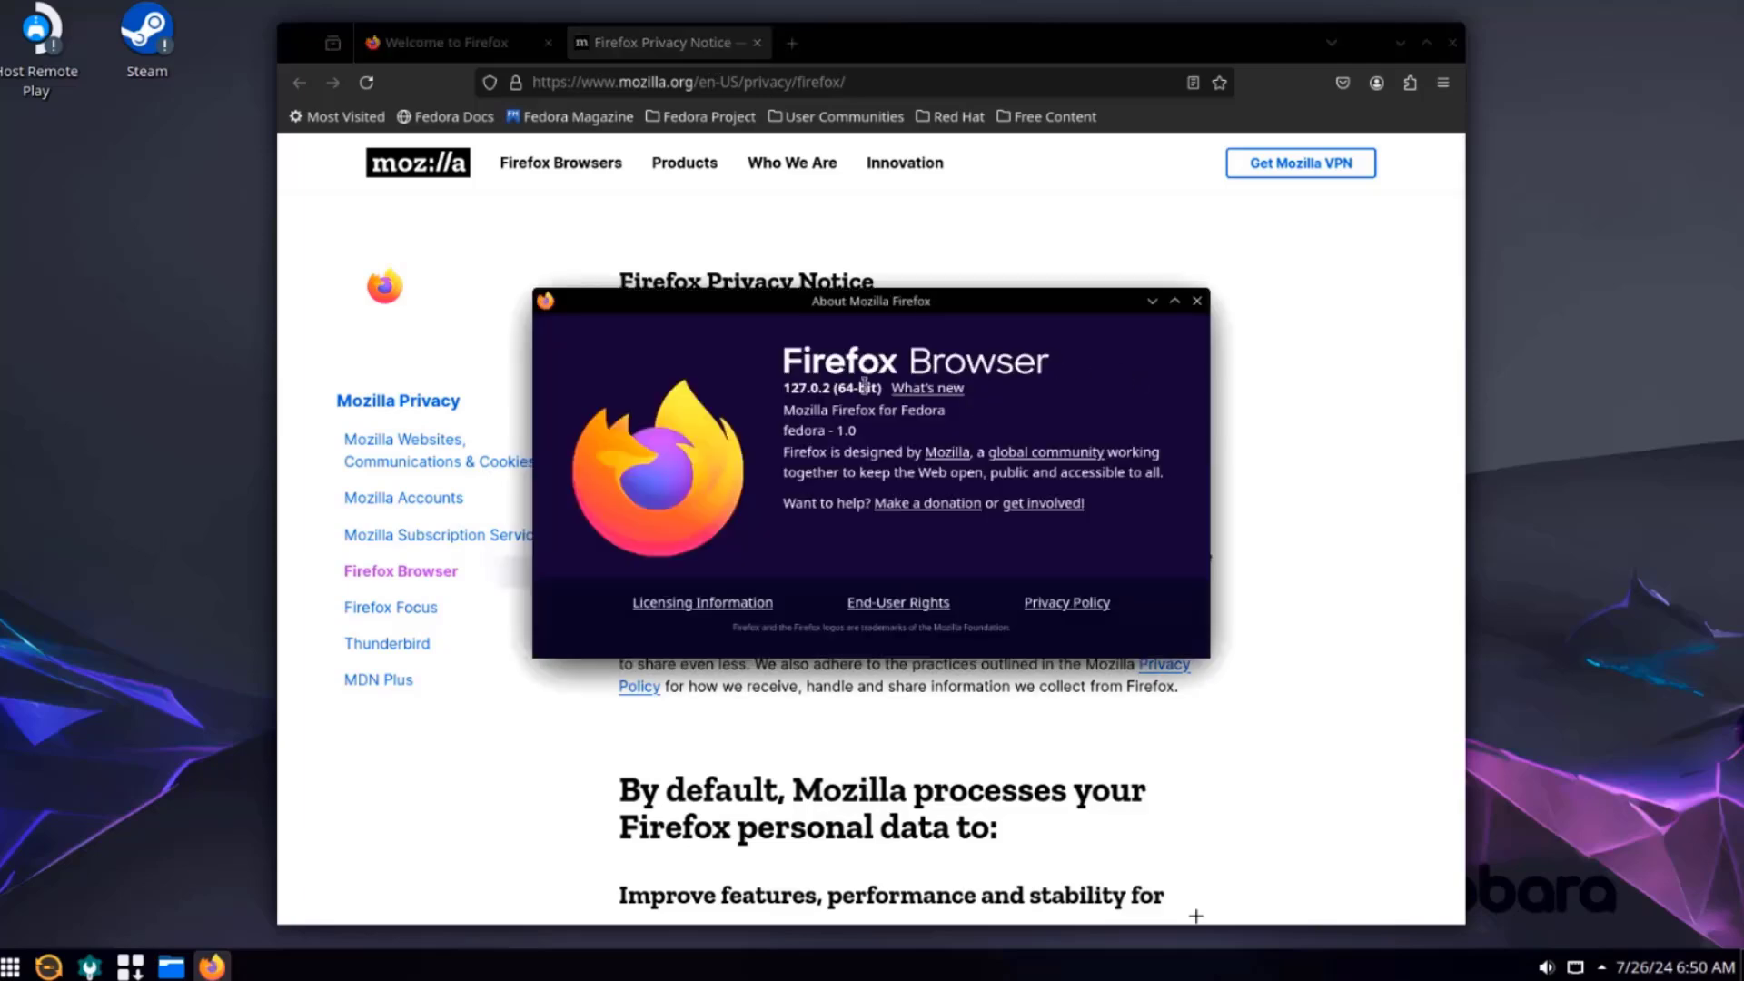
# Quit Firefox and open the desktop's Desktop and Wallpaper settings.
pyautogui.hotkey('ctrl', 'q')
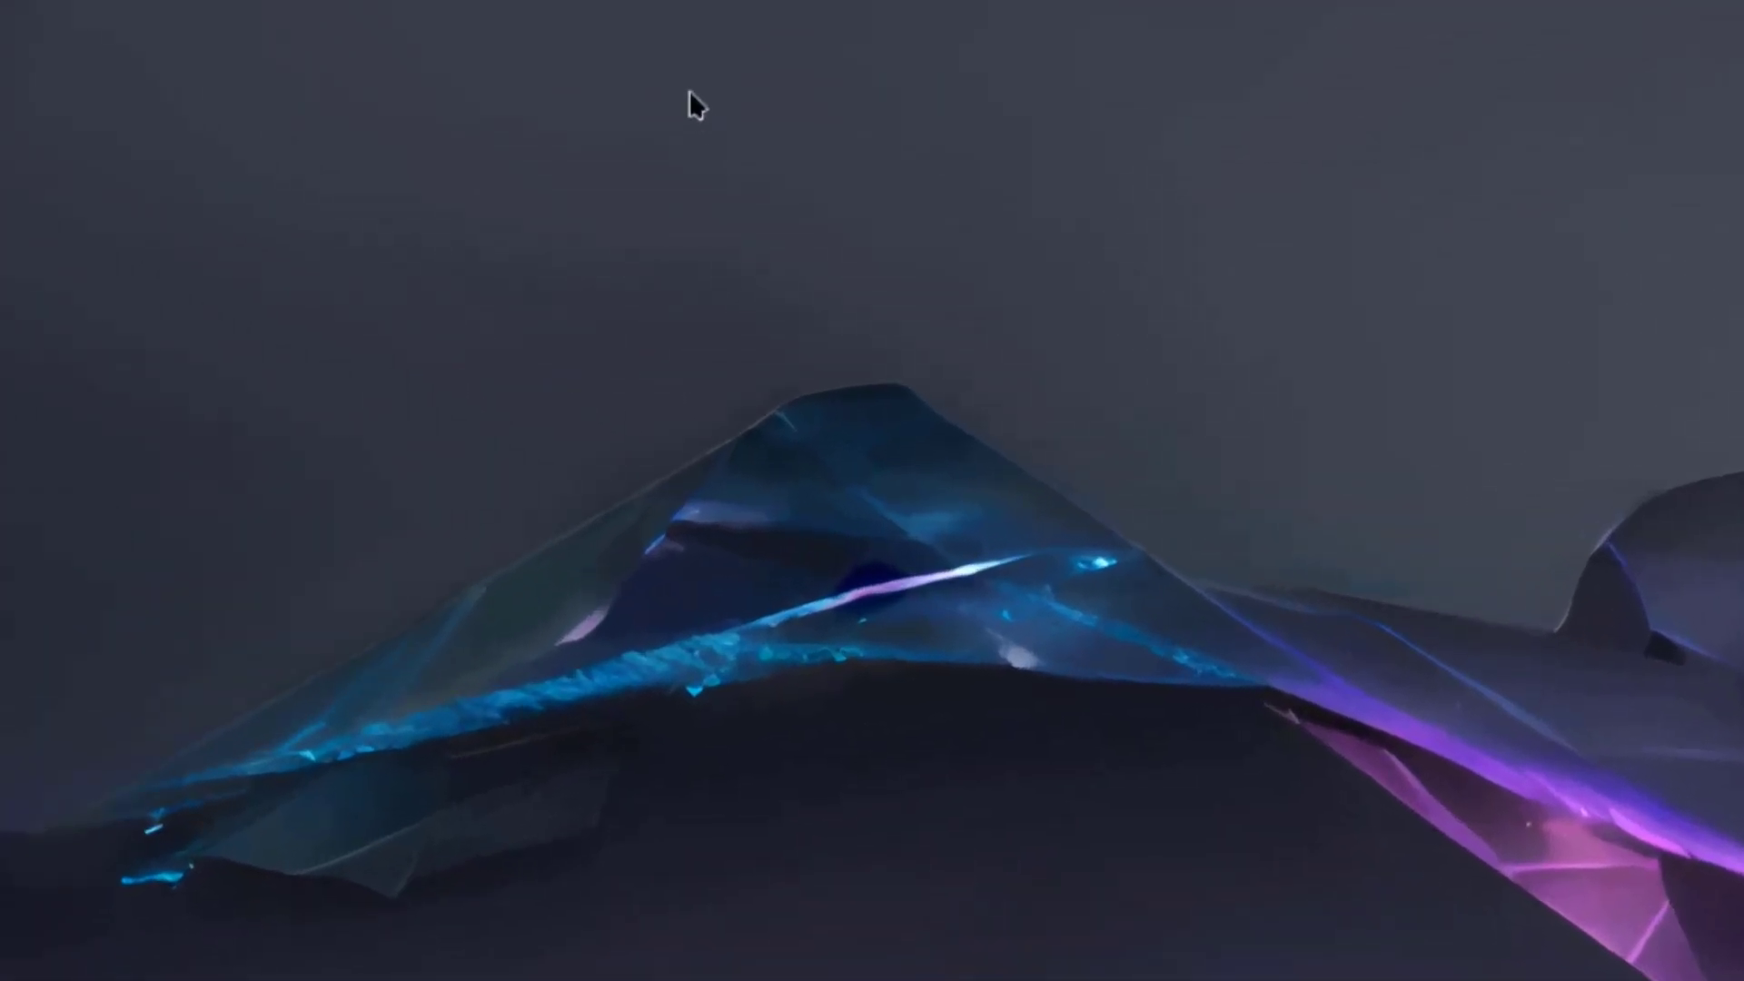
pyautogui.rightClick(741, 208)
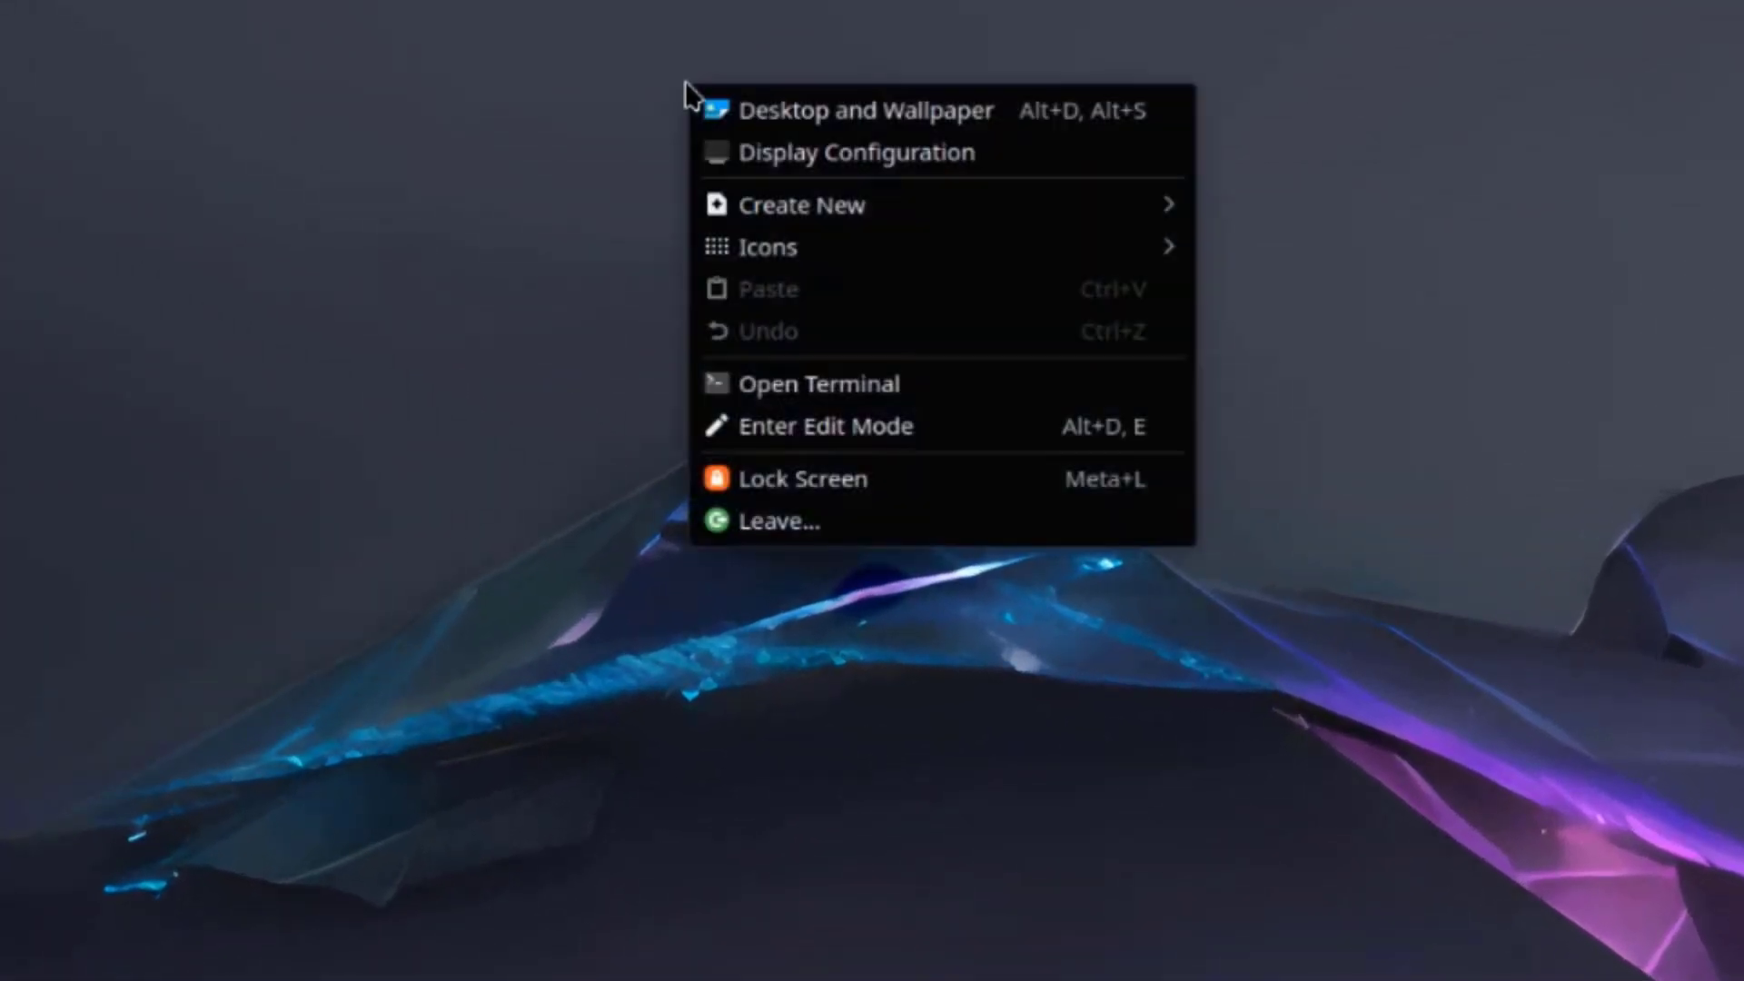
pyautogui.click(902, 119)
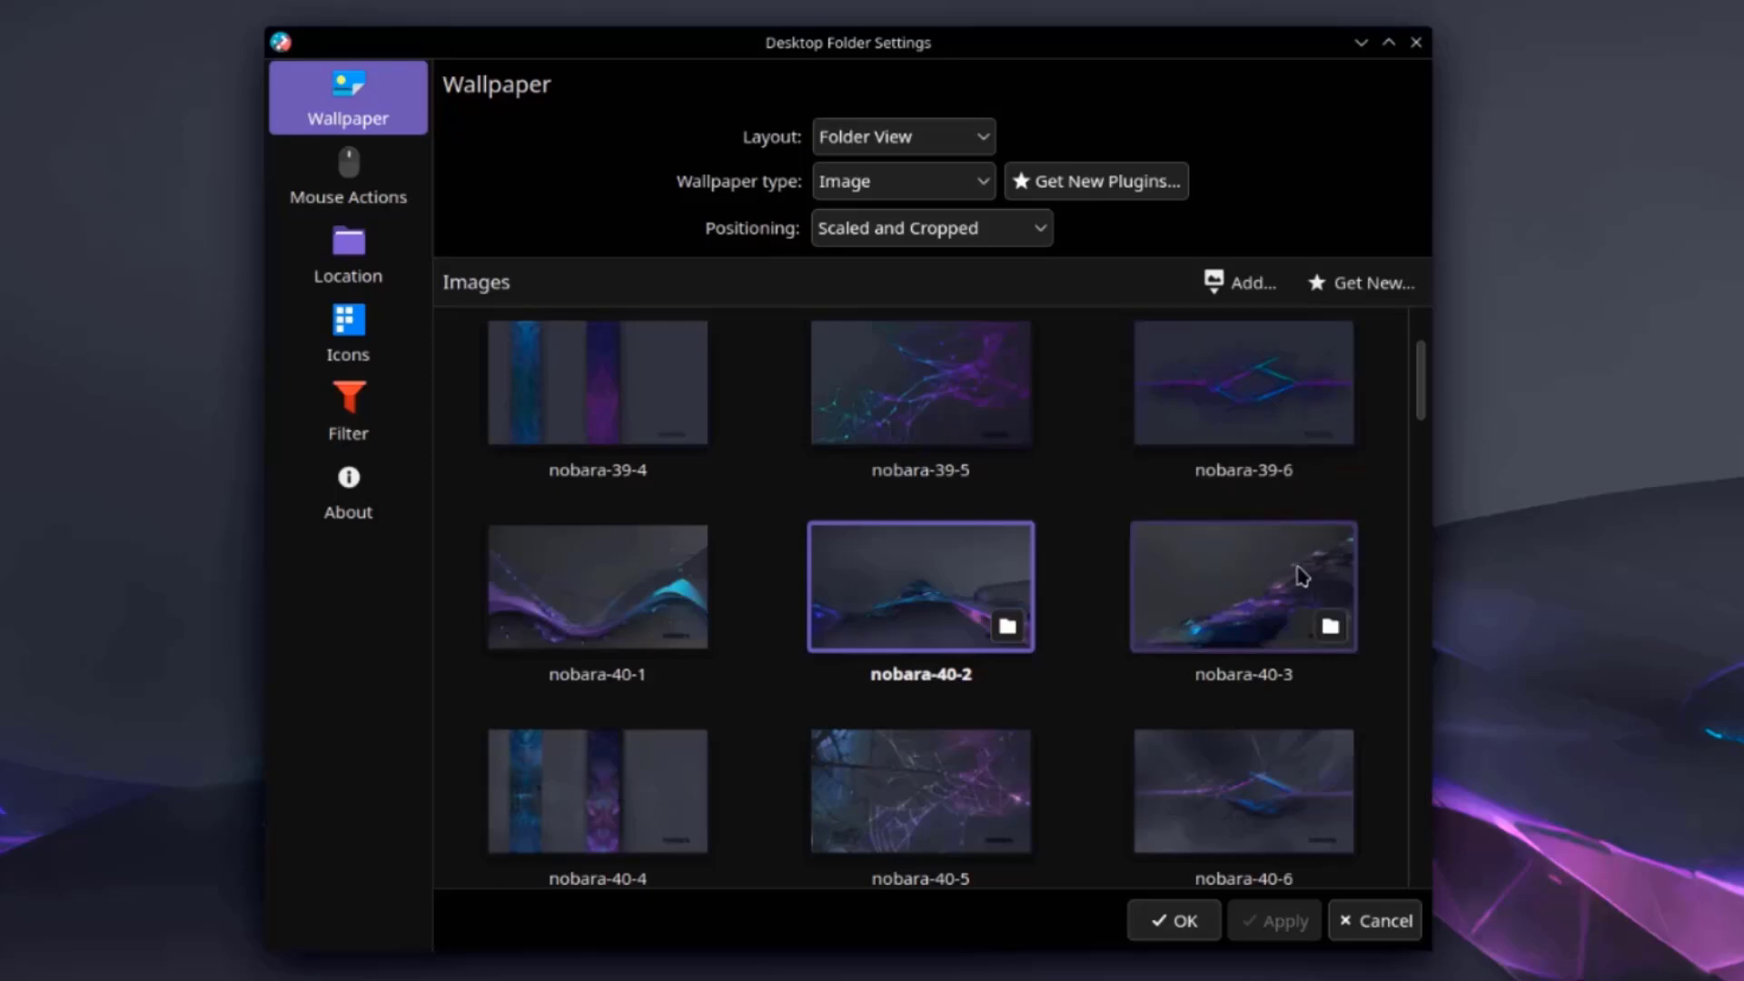
# Scroll the wallpaper grid and choose nobara-mecha-penguins-8 as the desktop wallpaper.
pyautogui.scroll(-3, 1381, 636)
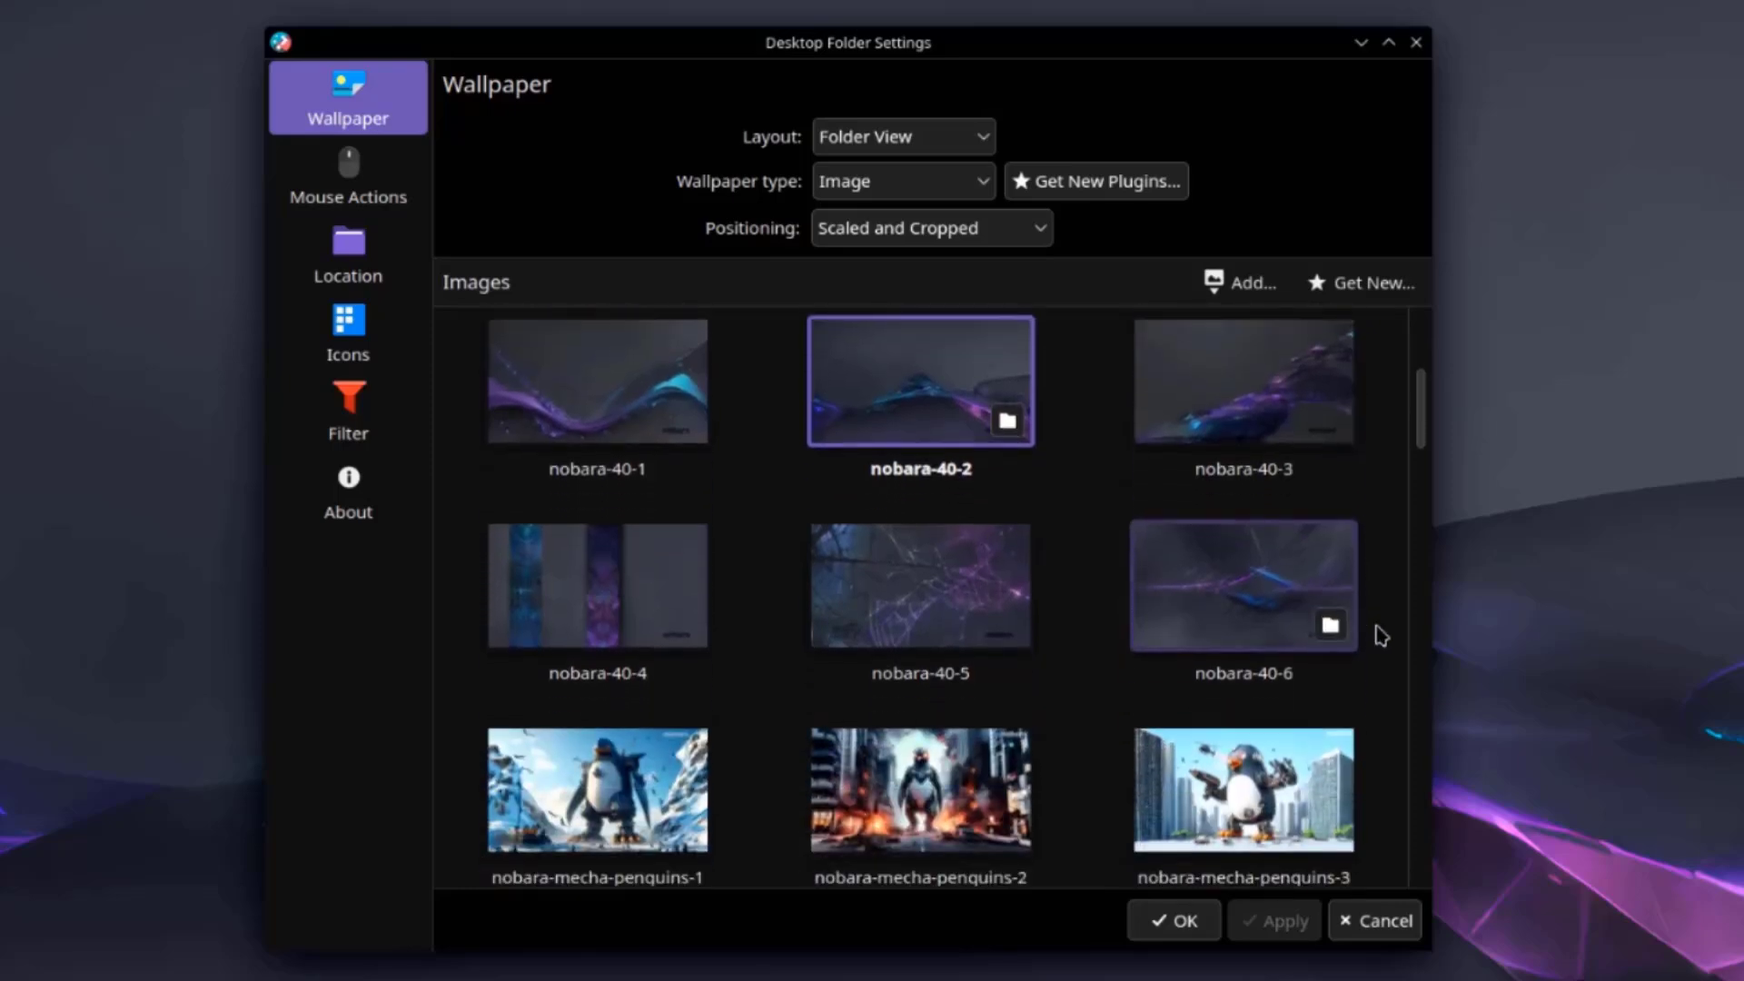
pyautogui.scroll(-2, 1381, 636)
pyautogui.scroll(-1, 1381, 636)
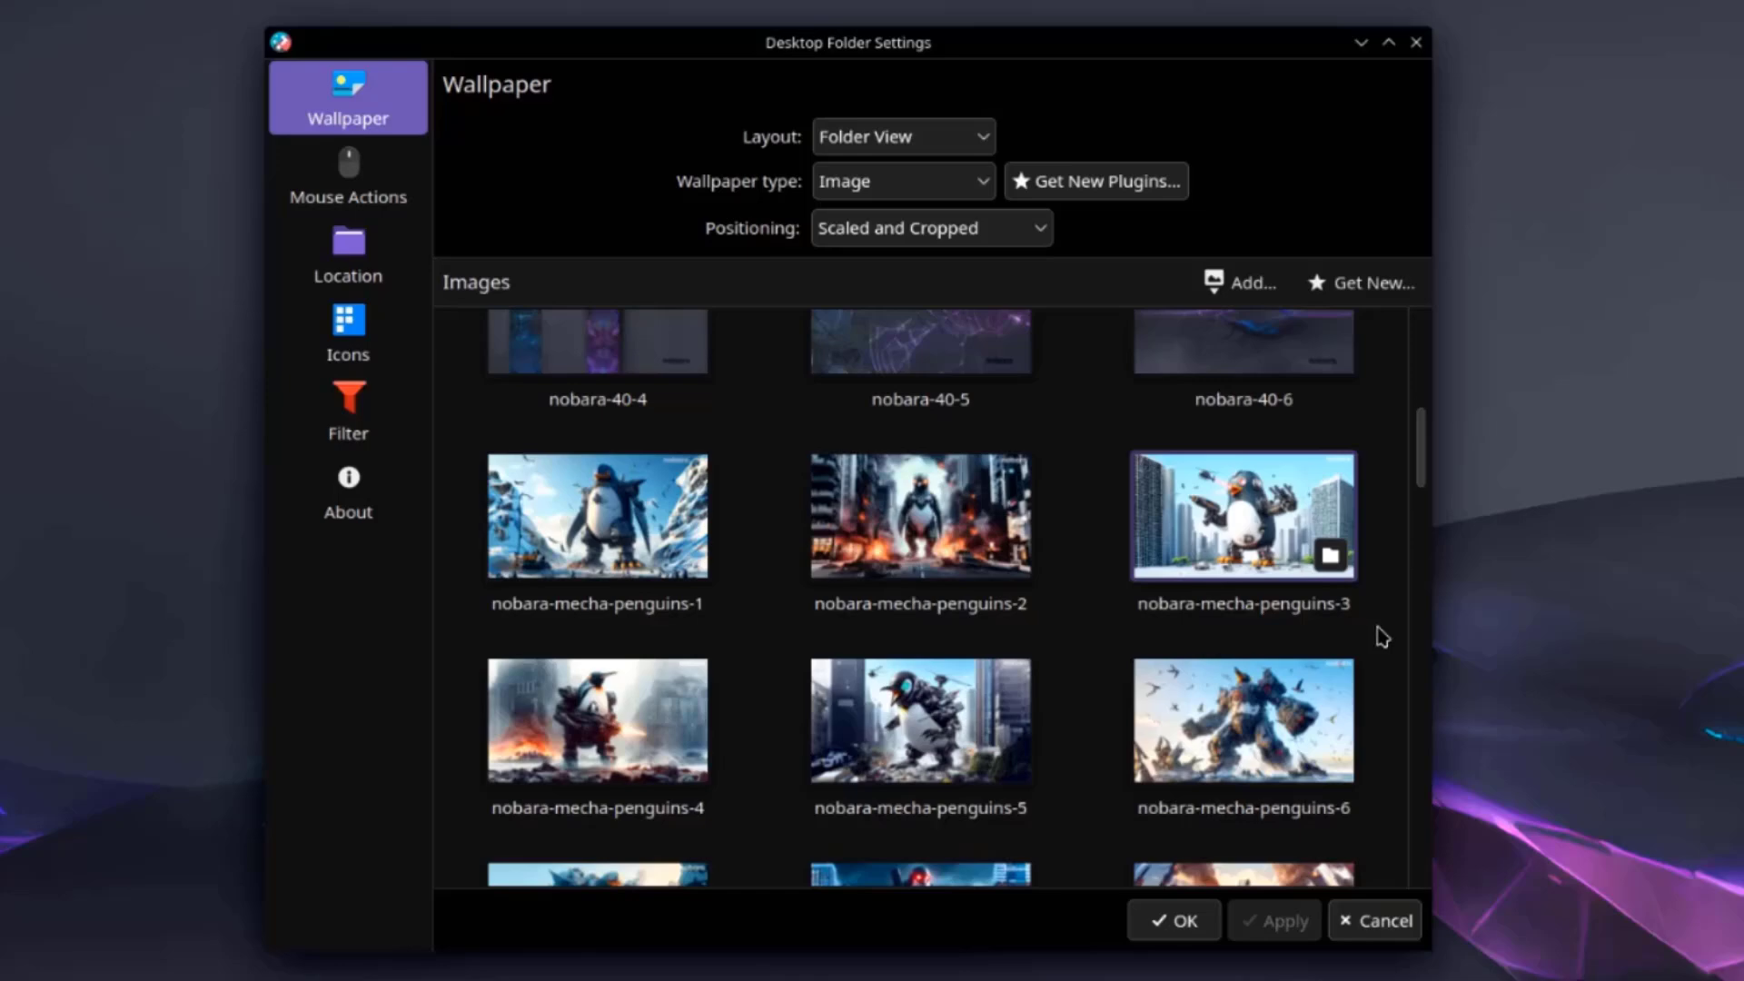
pyautogui.scroll(-2, 1382, 638)
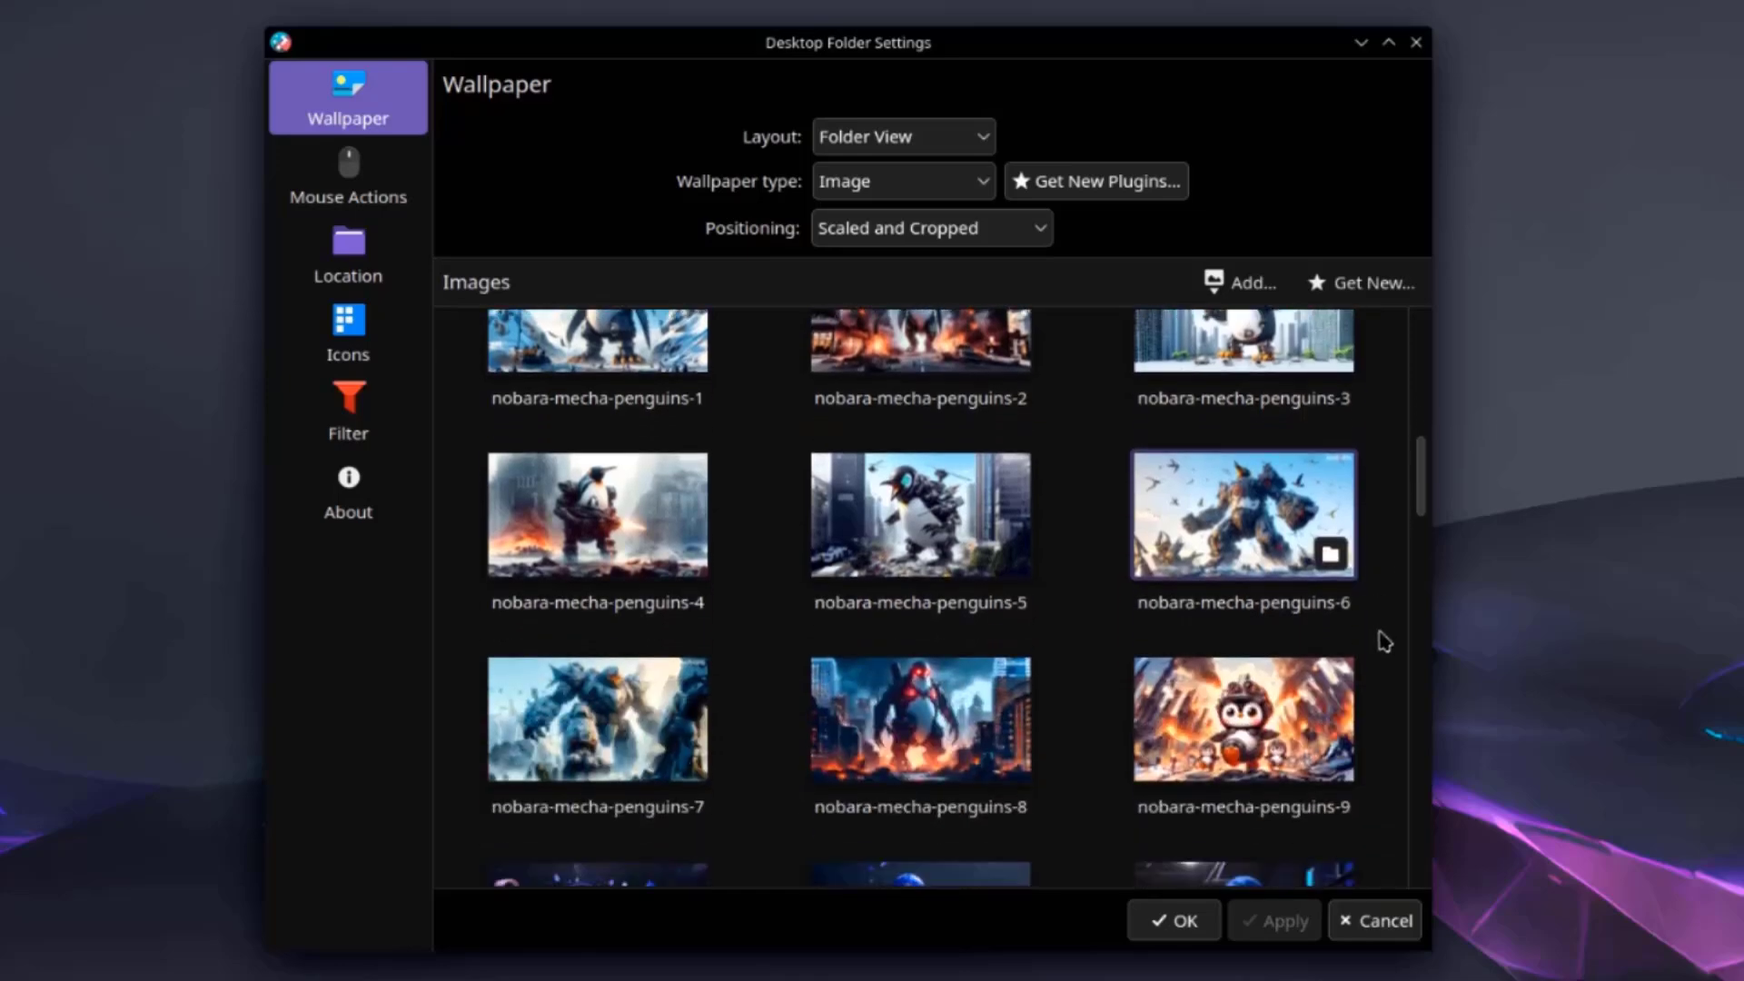
pyautogui.scroll(-2, 1384, 641)
pyautogui.scroll(-1, 1385, 642)
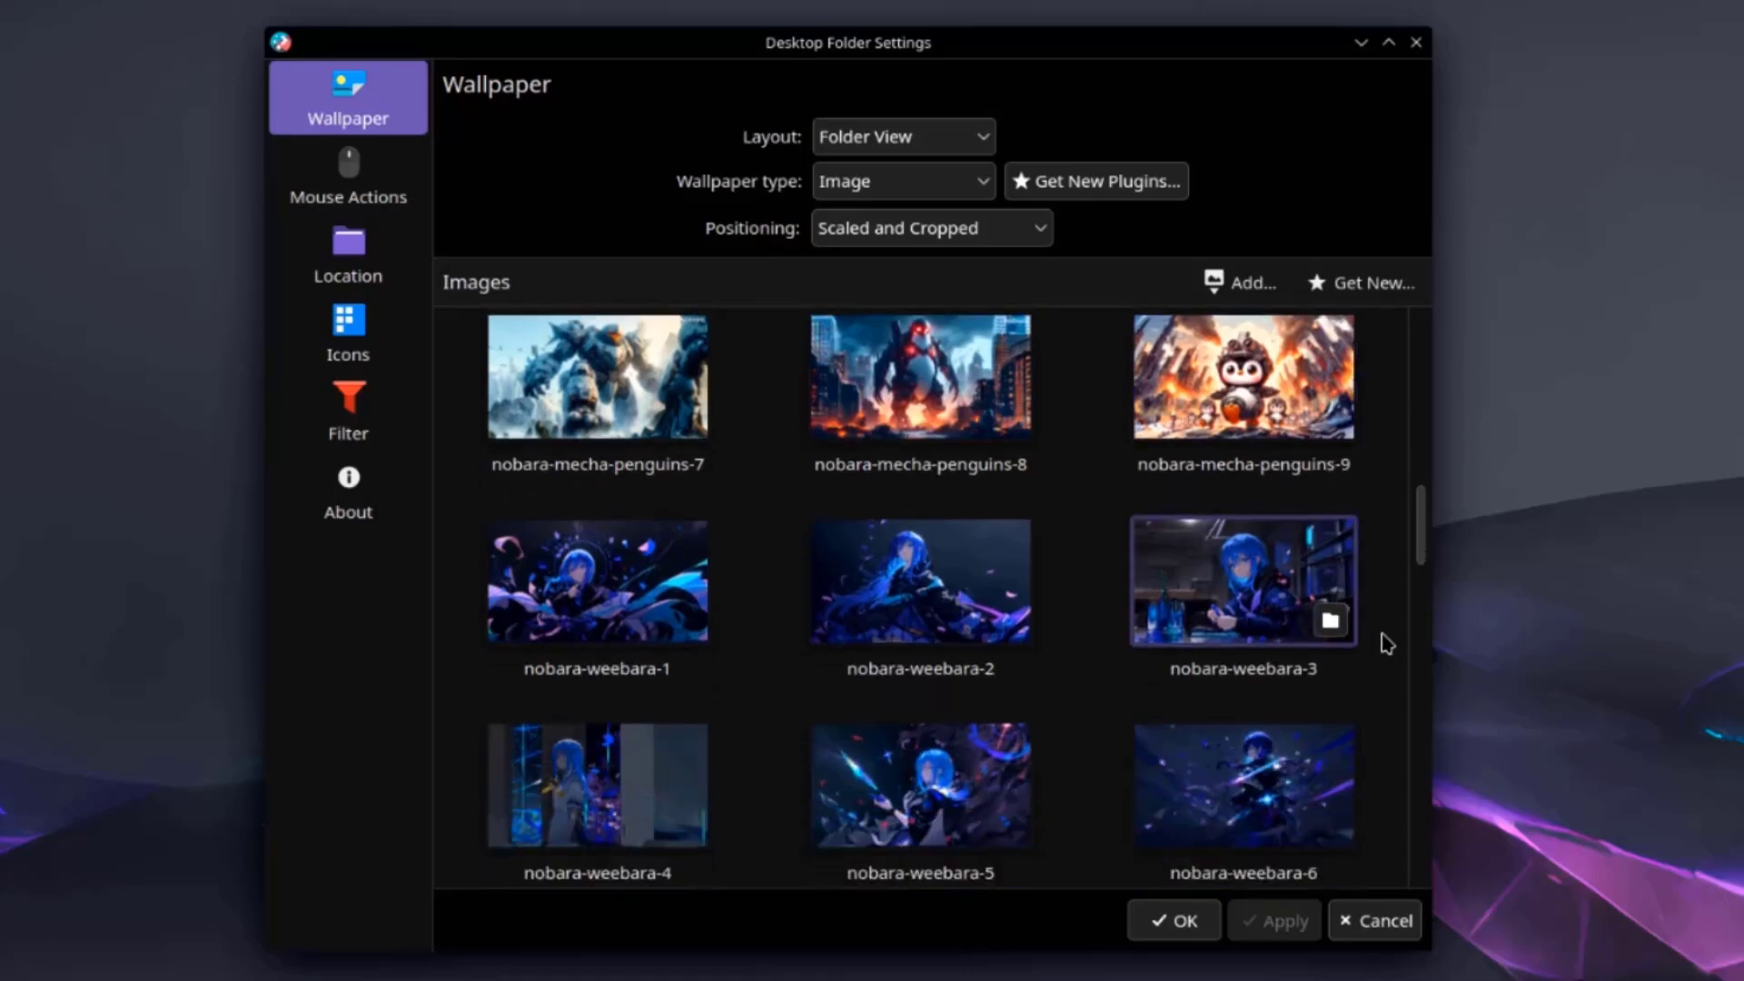
pyautogui.scroll(-5, 1385, 642)
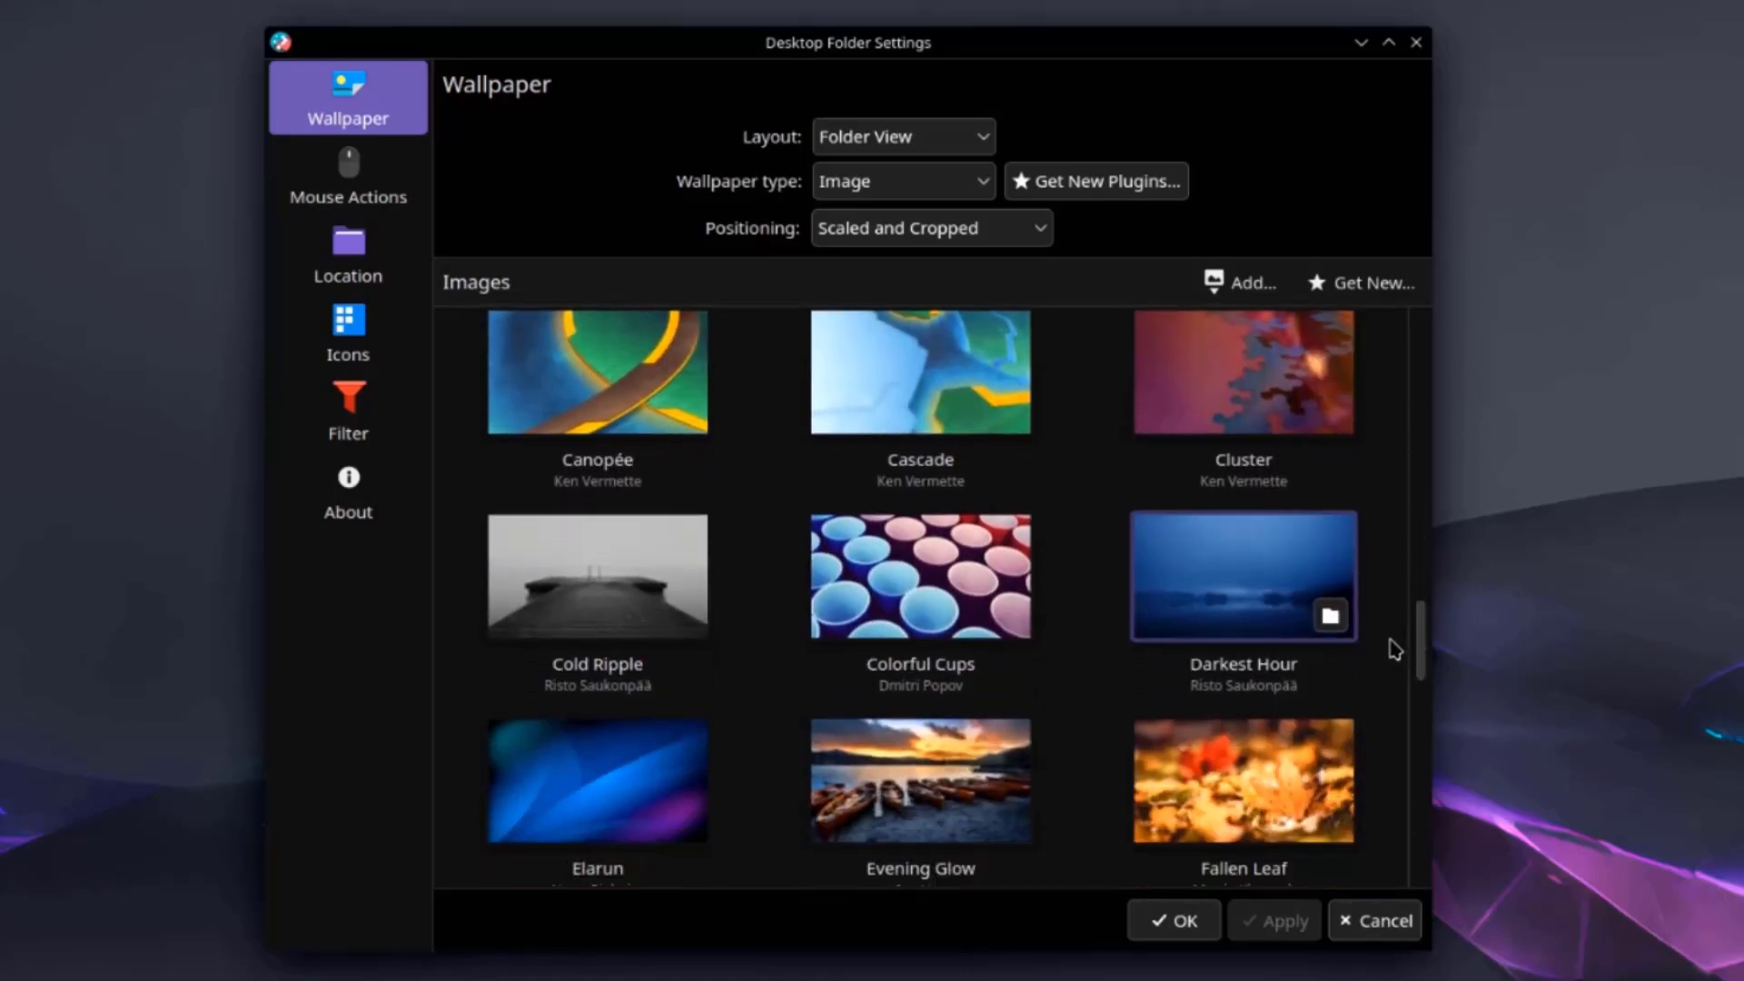
pyautogui.scroll(-4, 1395, 650)
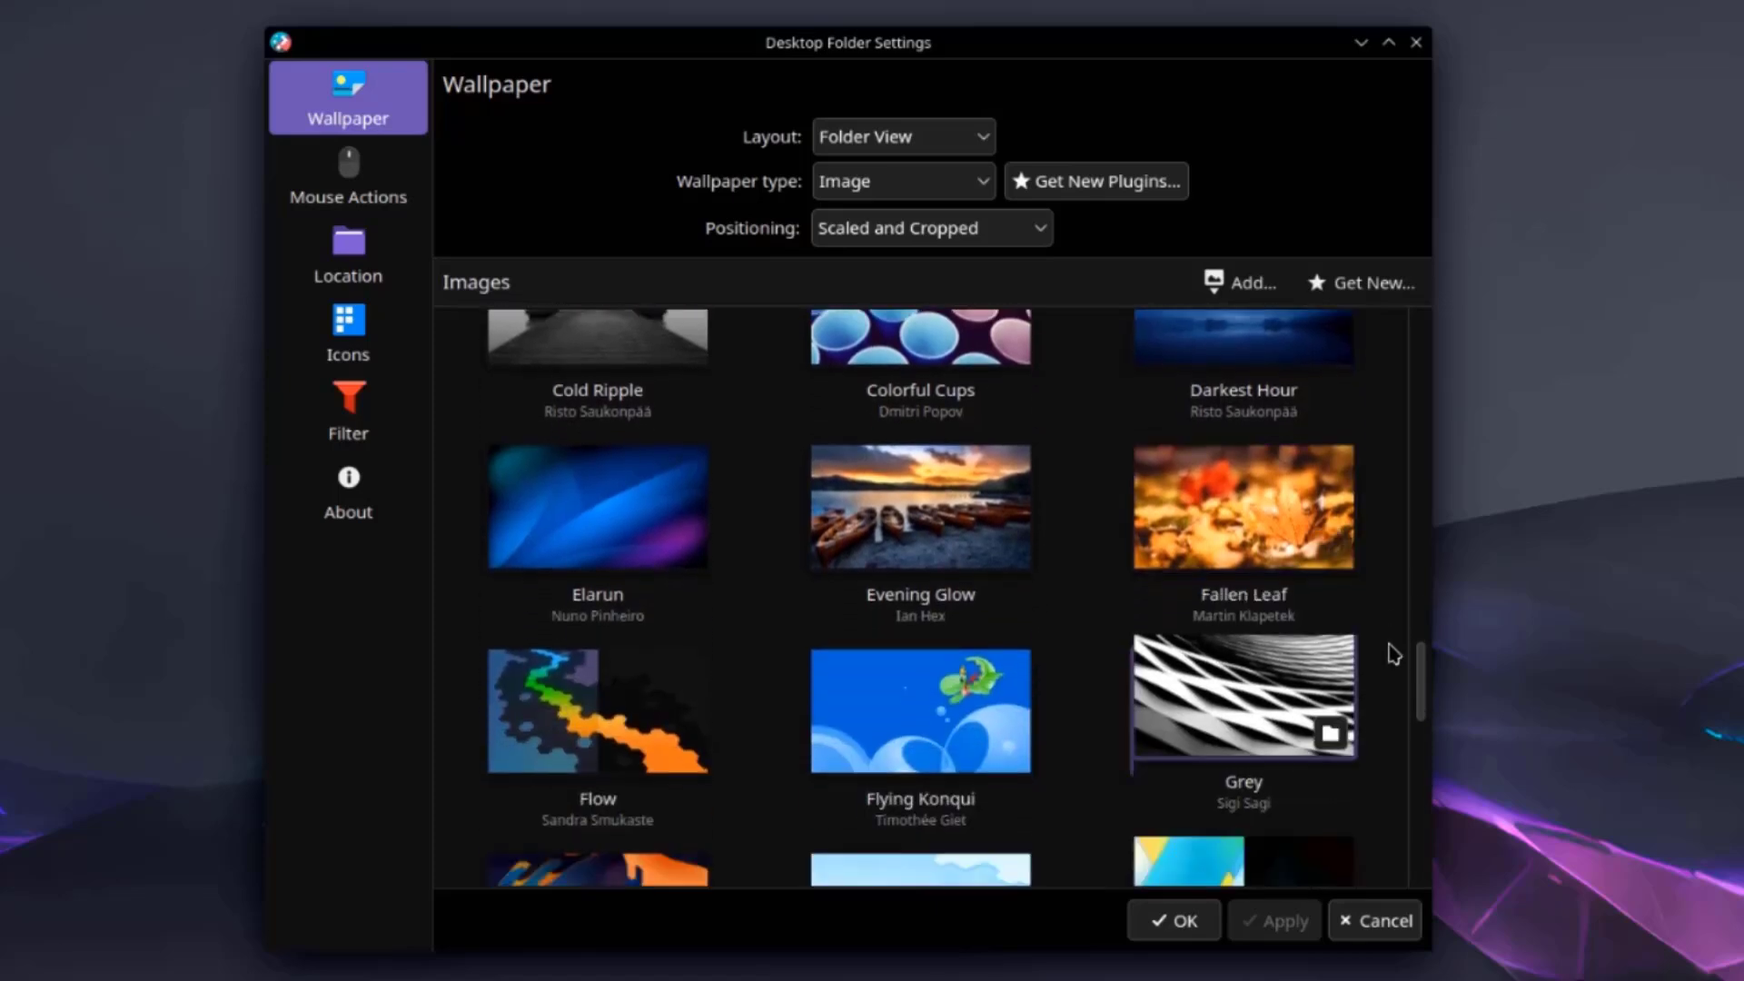
pyautogui.scroll(-5, 1395, 654)
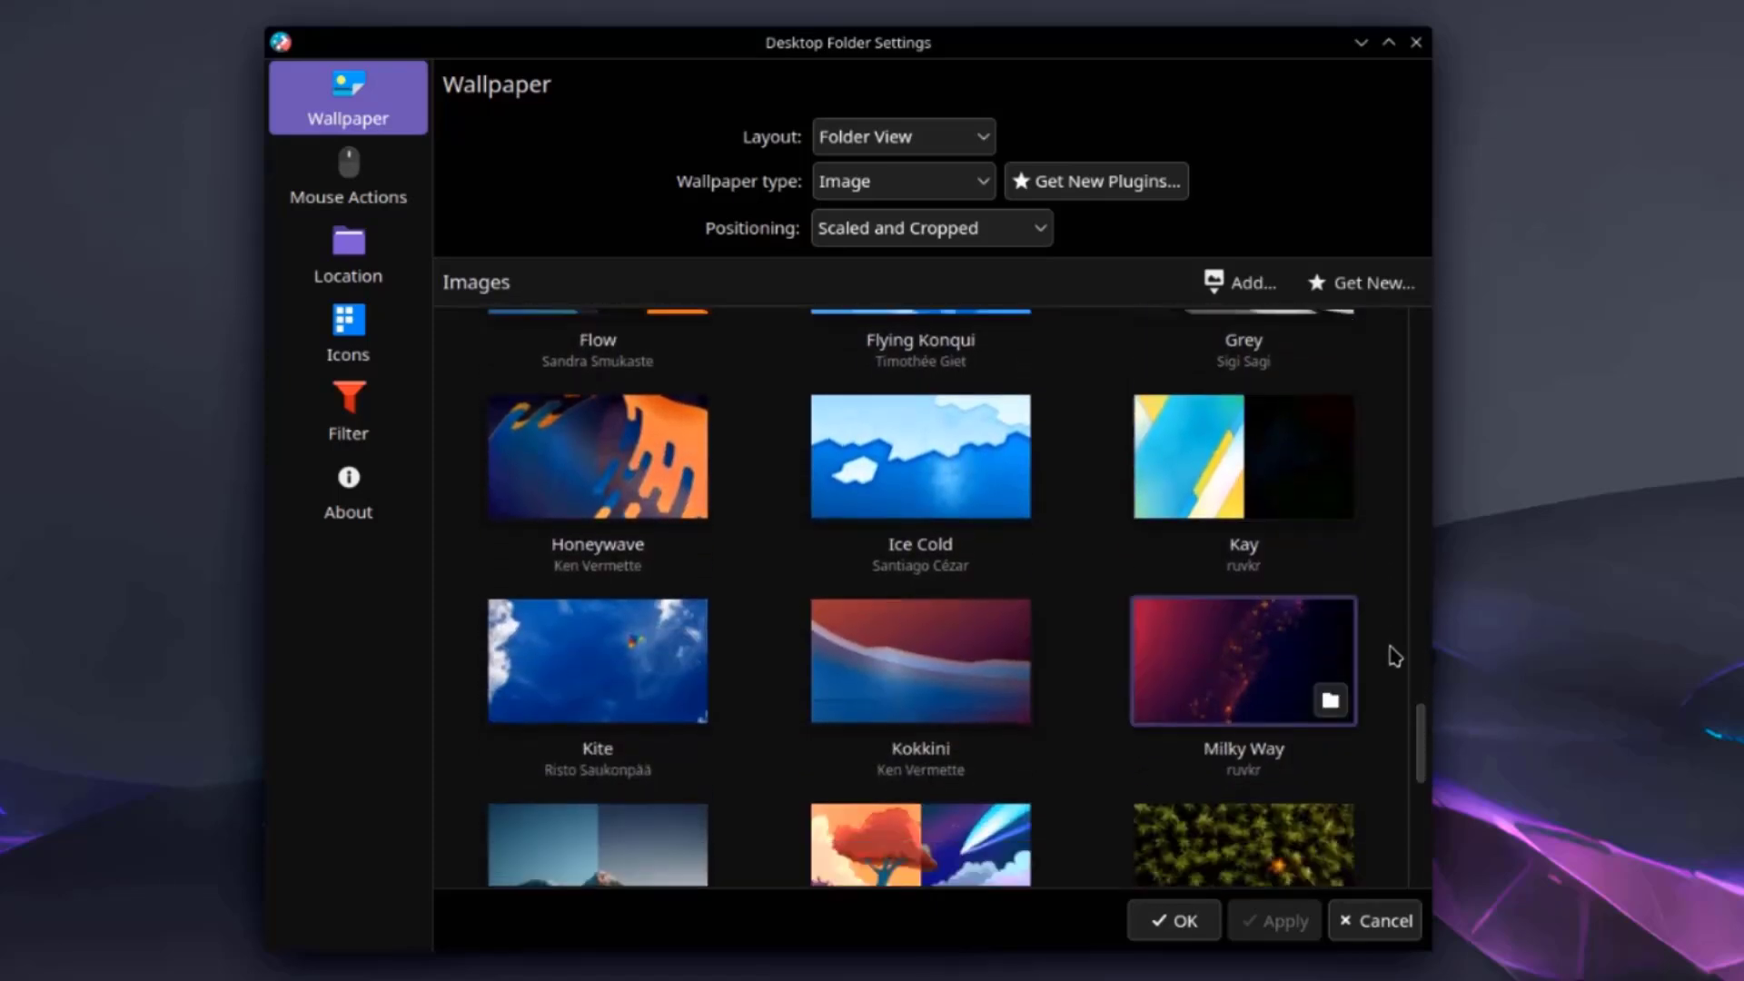
pyautogui.scroll(-2, 1395, 656)
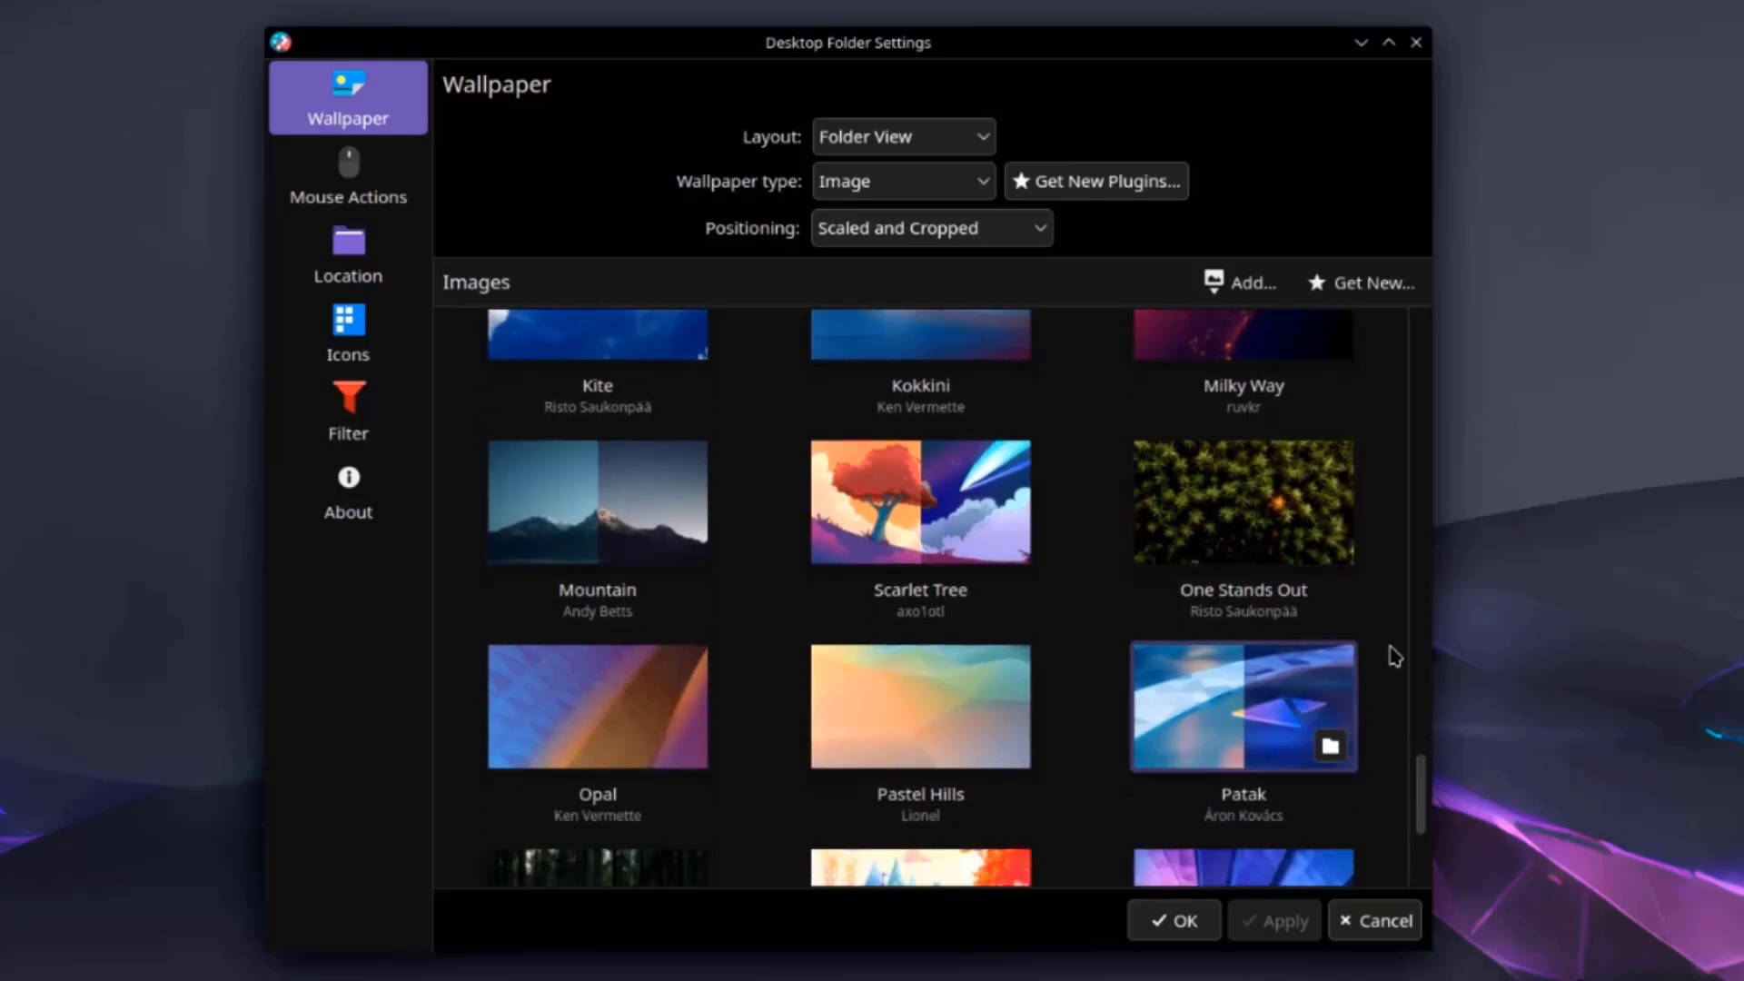
pyautogui.scroll(-2, 1395, 655)
pyautogui.scroll(-2, 1396, 656)
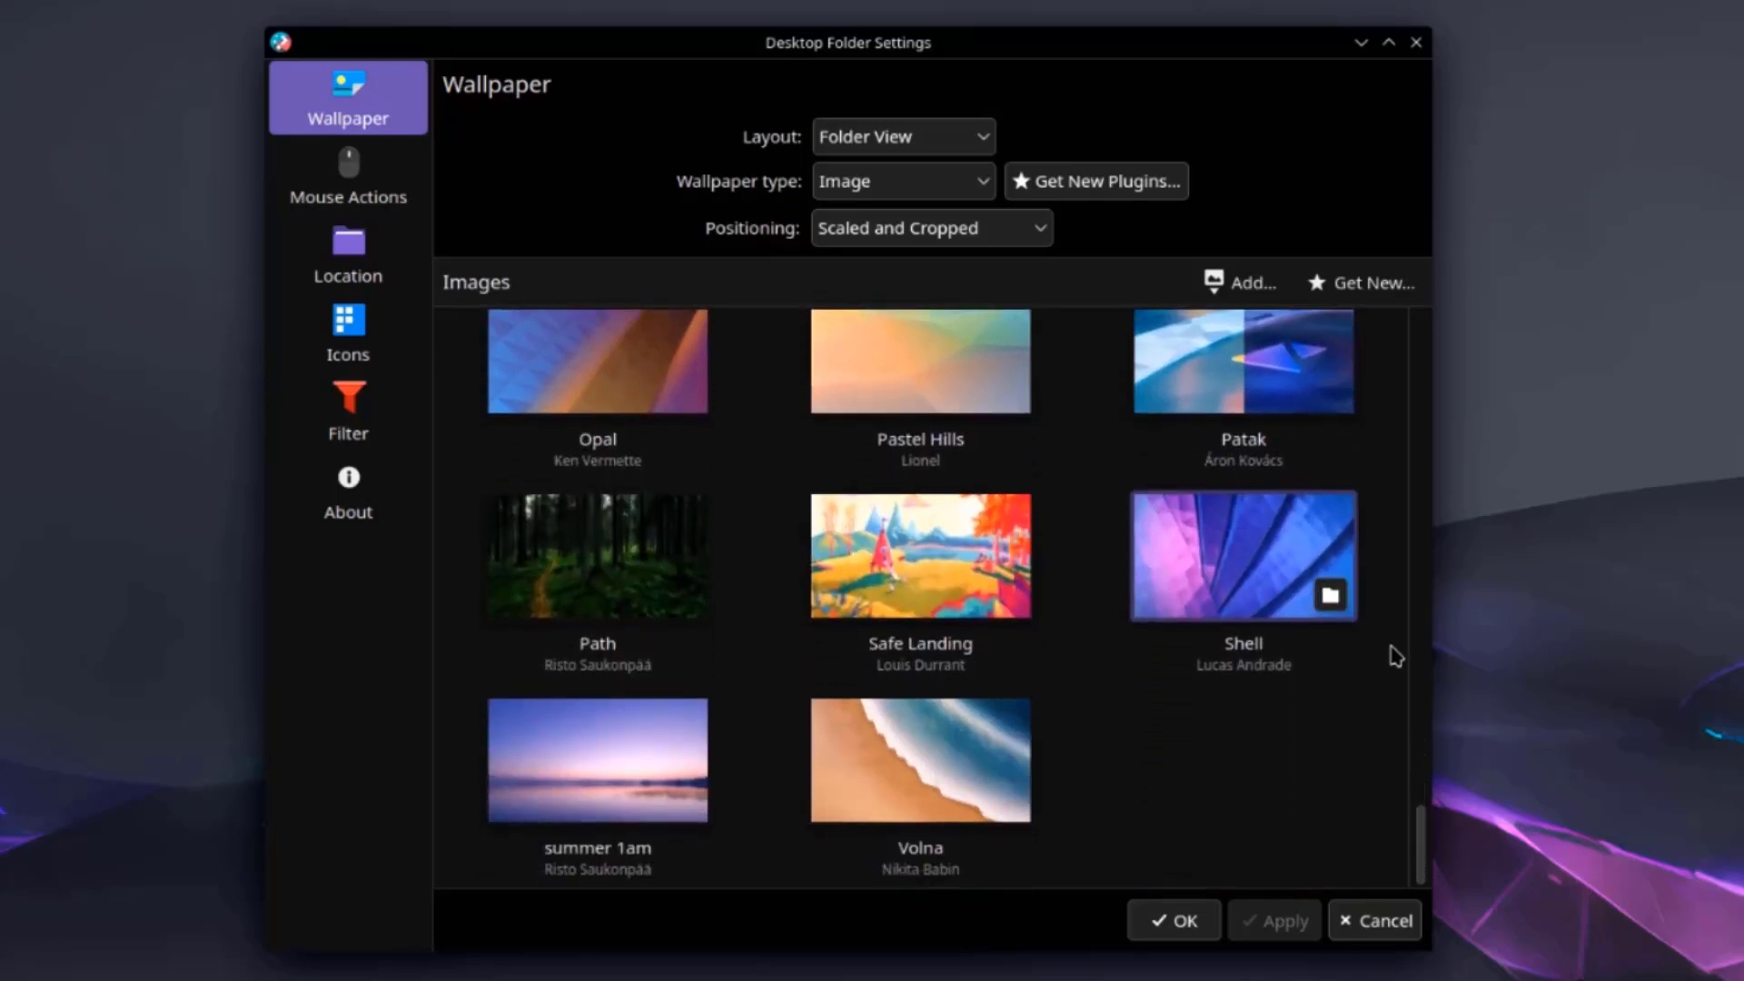
pyautogui.scroll(10, 957, 491)
pyautogui.click(957, 490)
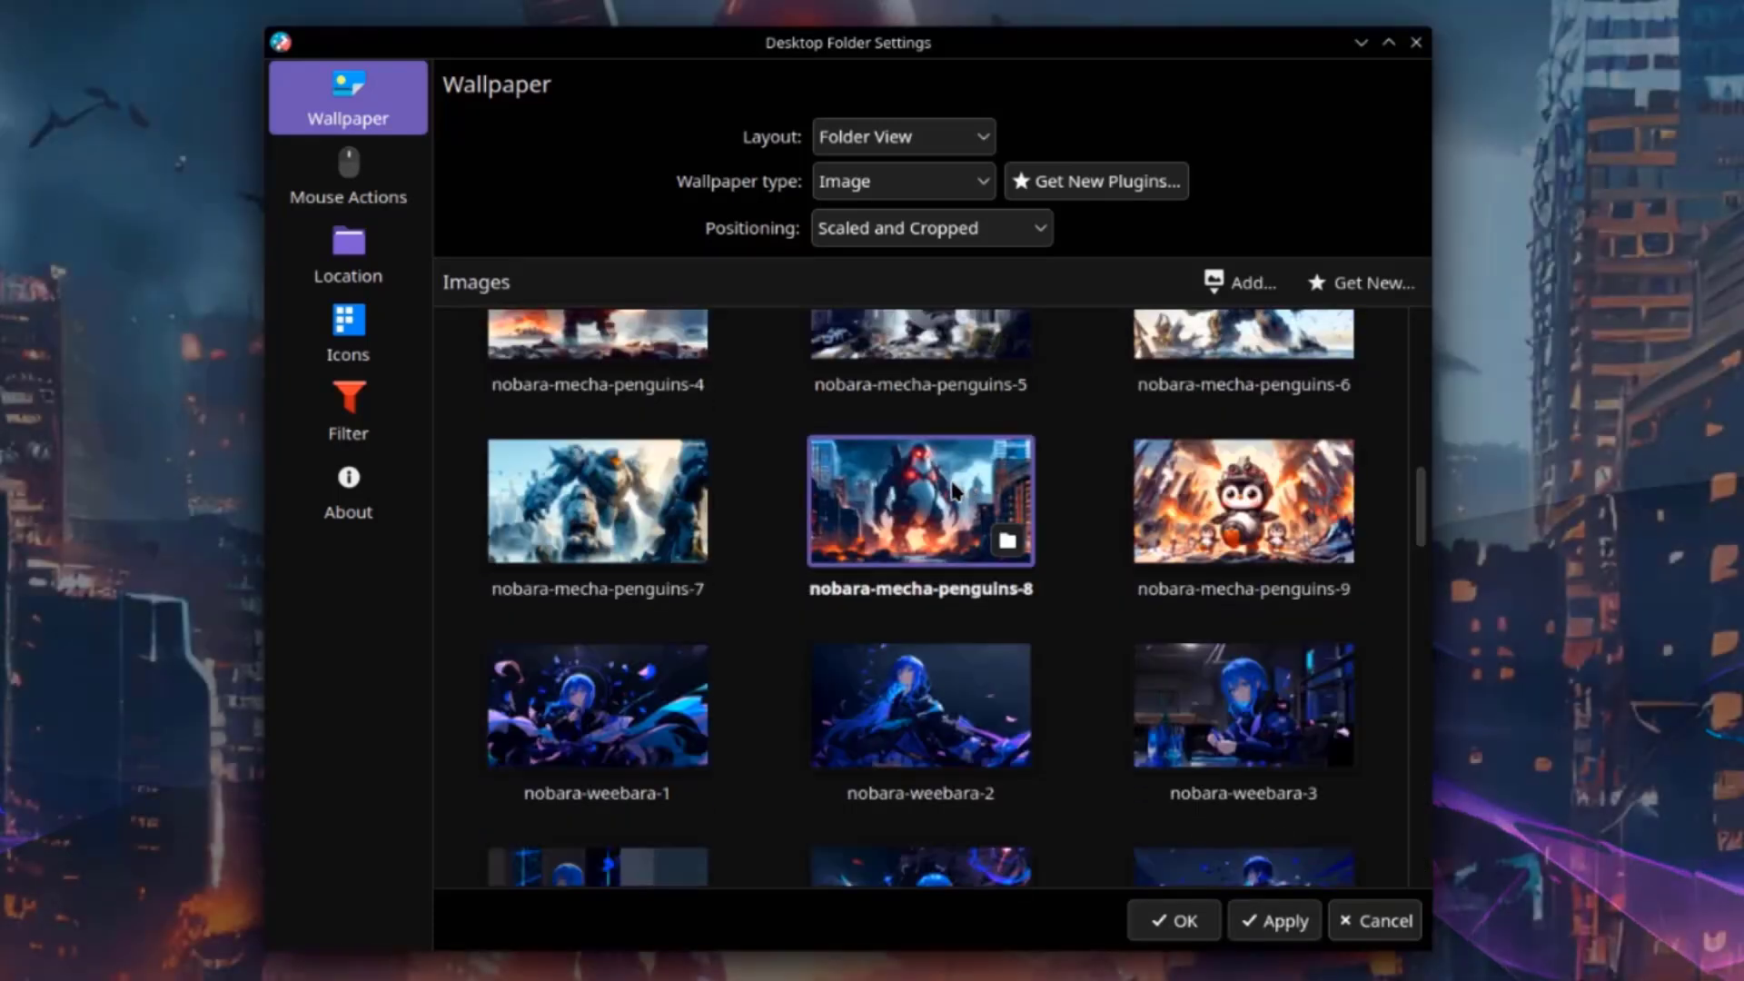
# Move the settings window aside and look through the Location, Icons and Filter pages.
pyautogui.moveTo(745, 60); pyautogui.dragTo(942, 974)
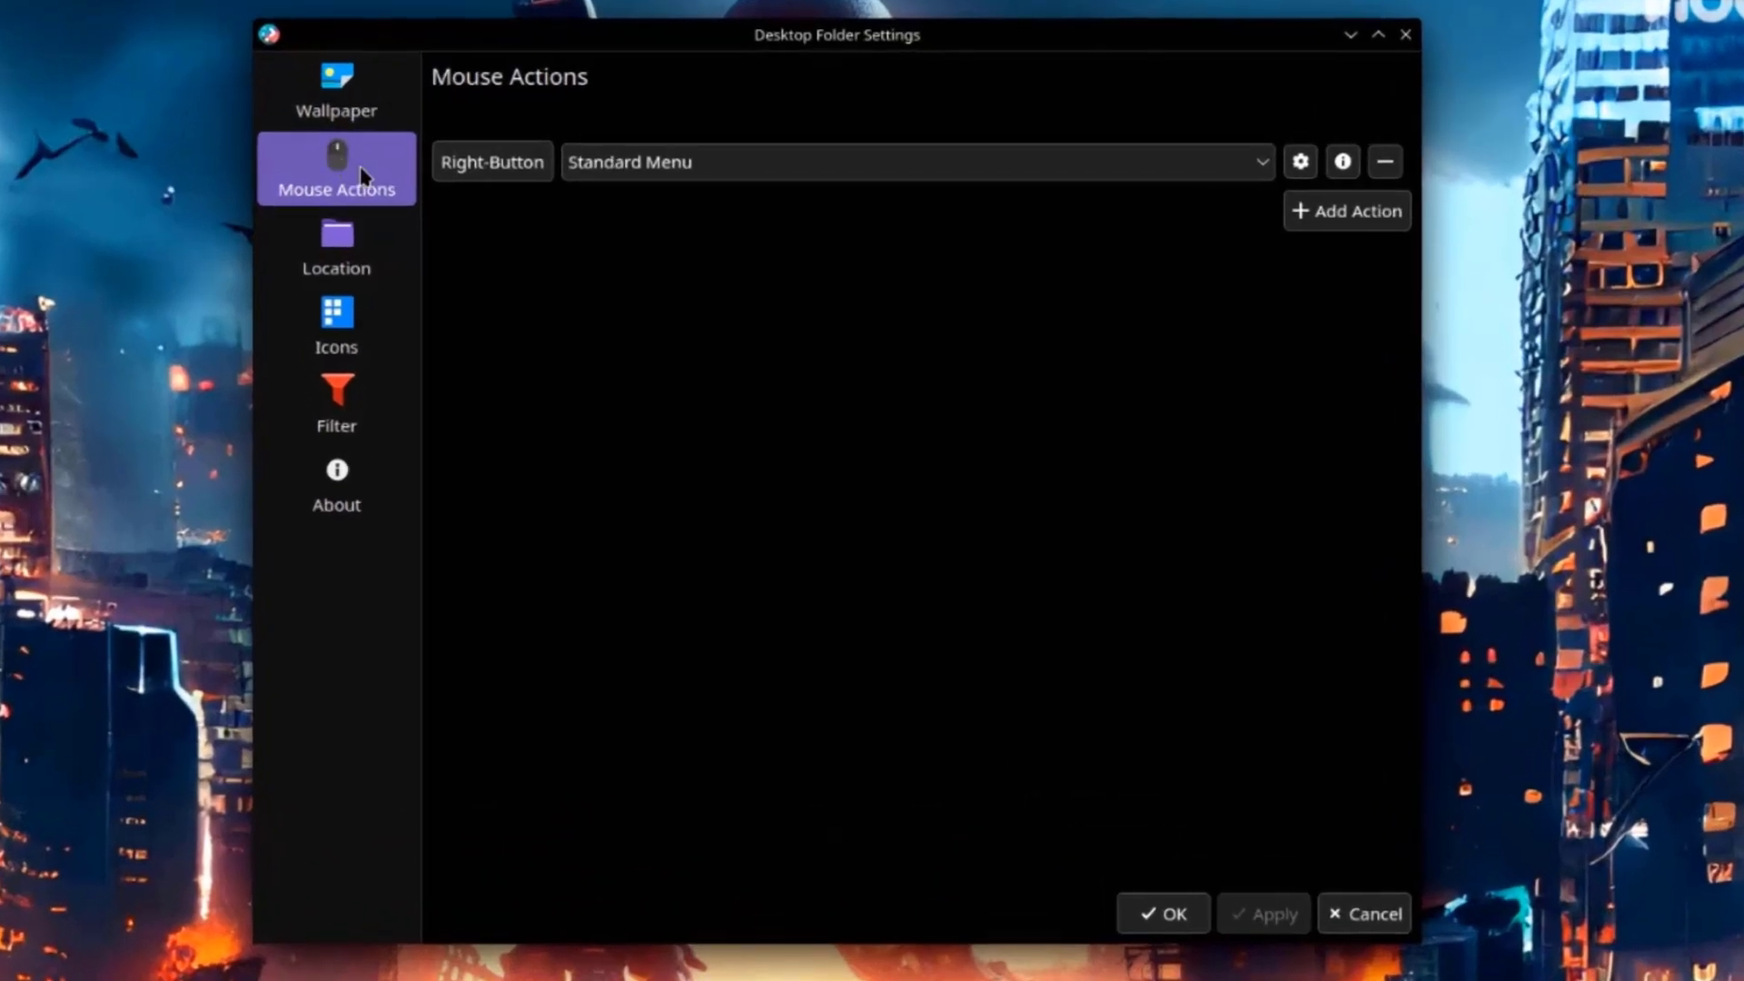
pyautogui.click(358, 249)
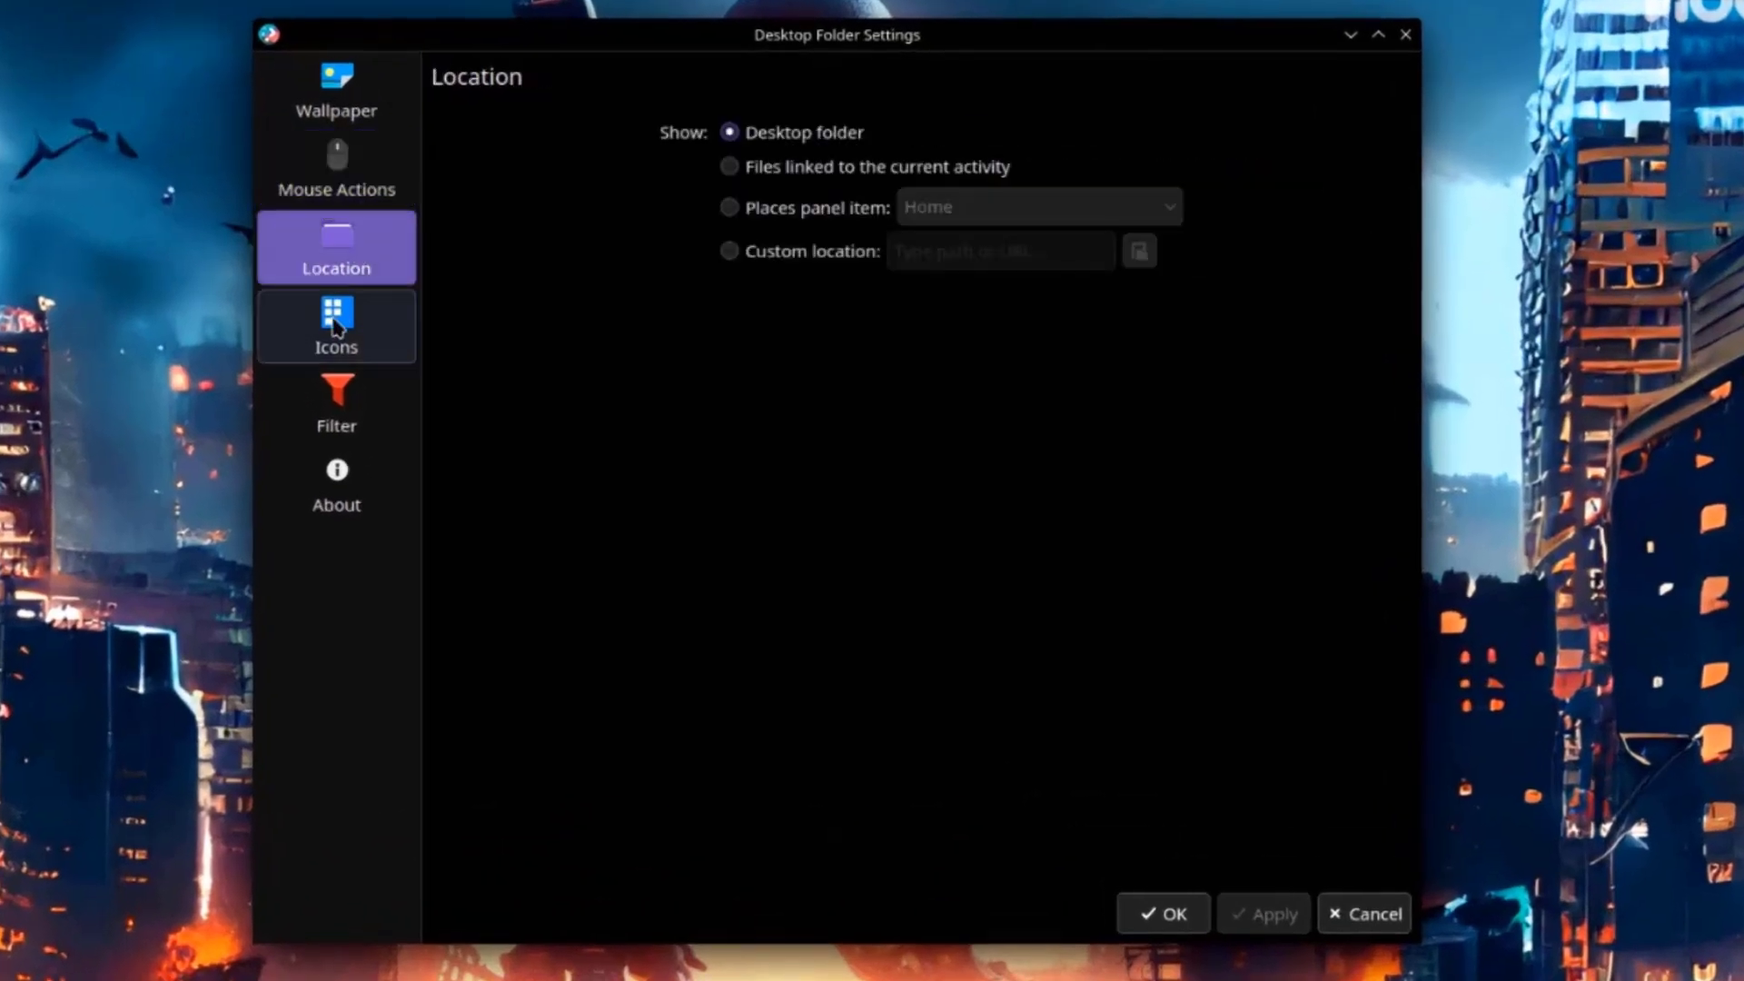
pyautogui.click(363, 328)
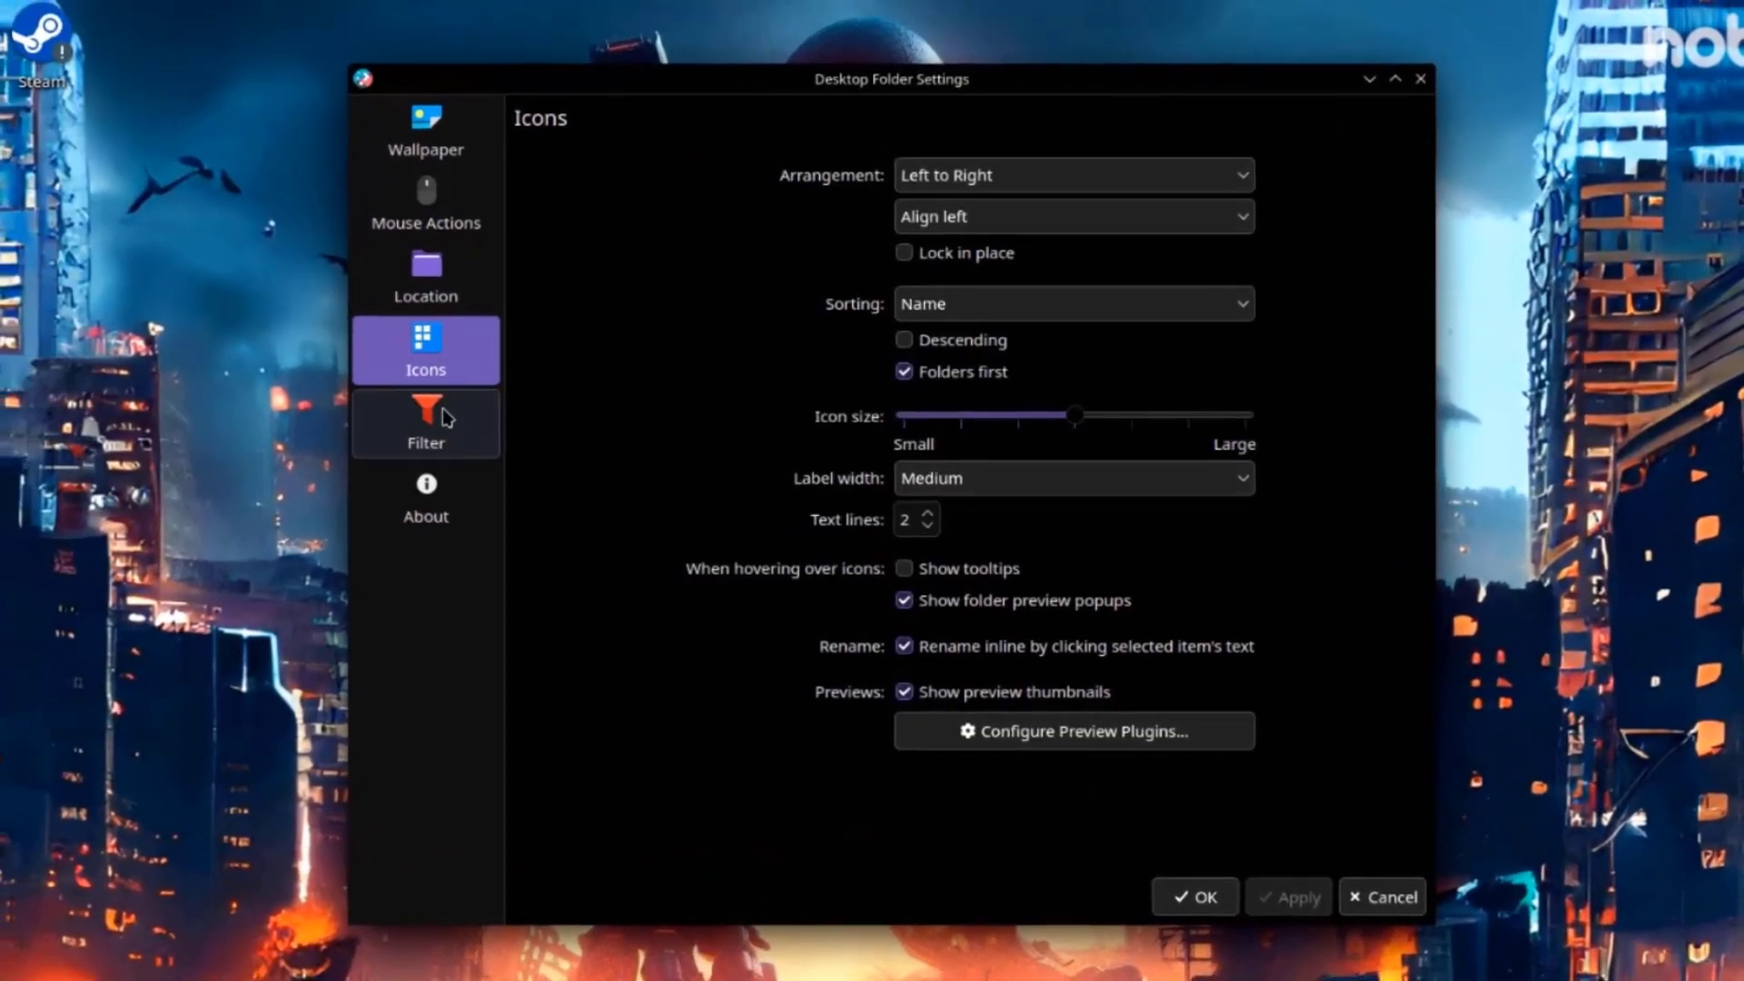
pyautogui.click(423, 435)
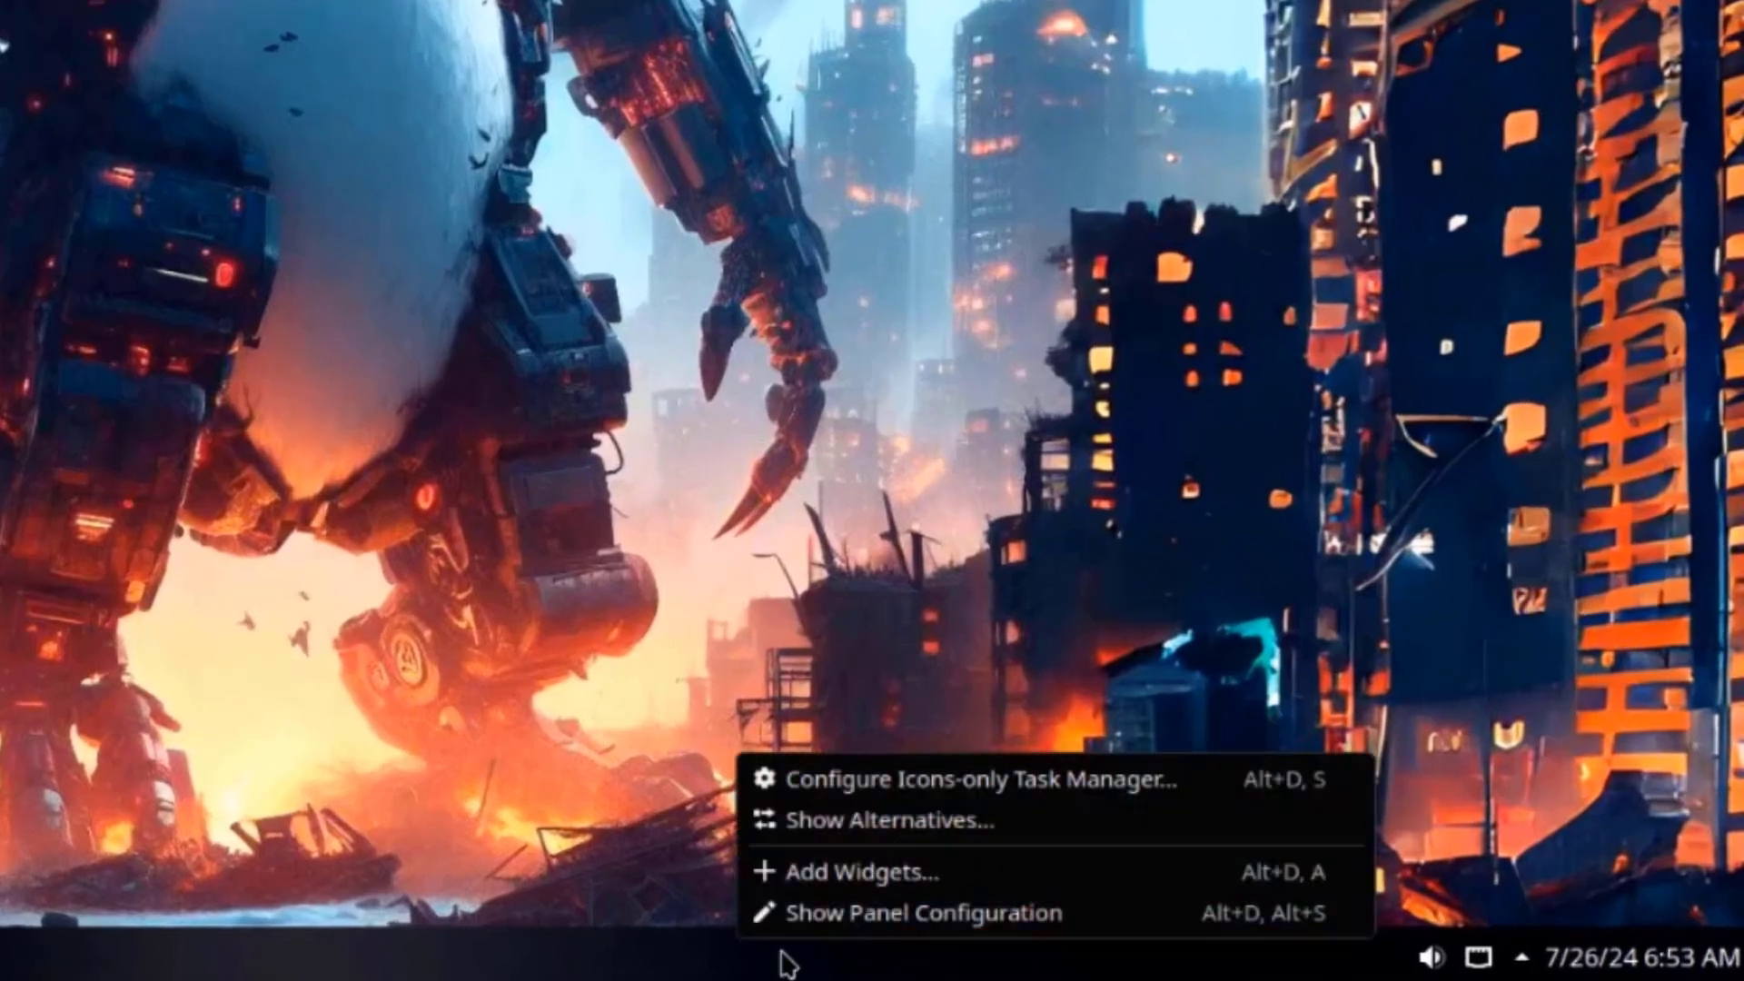
# Open the panel configuration and adjust the Panel Height to 44.
pyautogui.click(897, 922)
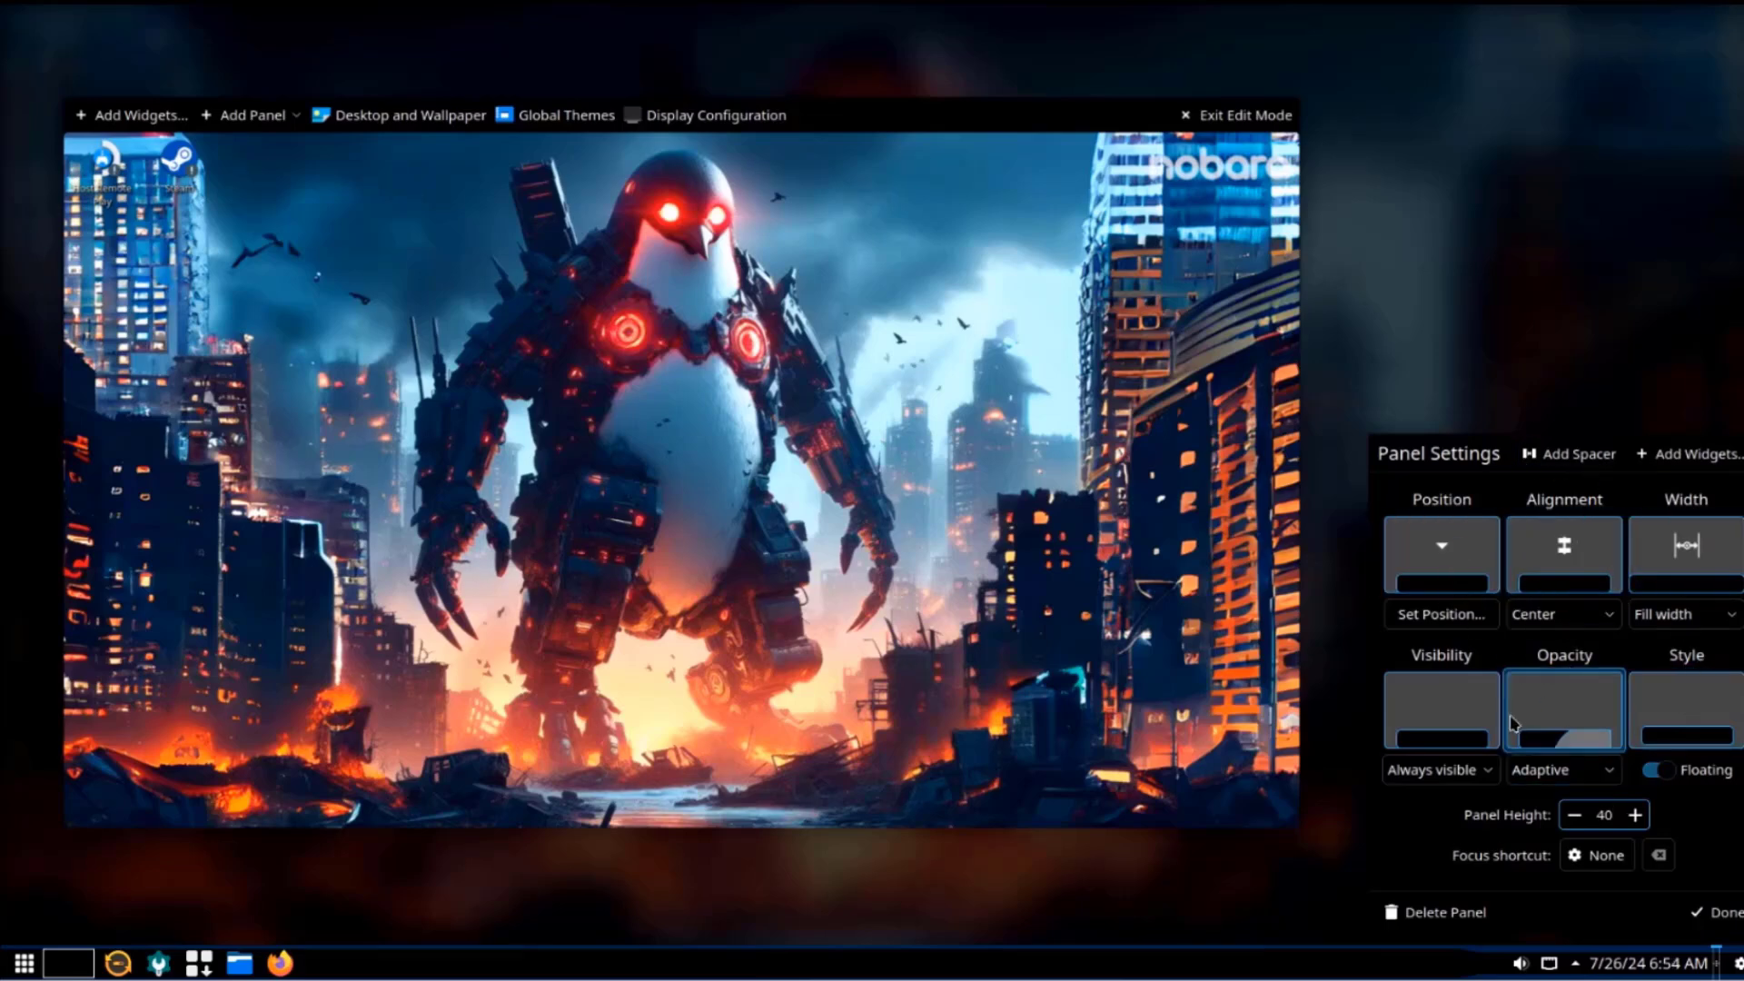
pyautogui.click(1640, 820)
pyautogui.click(1640, 820)
pyautogui.click(1640, 821)
pyautogui.click(1638, 820)
pyautogui.click(1636, 813)
pyautogui.click(1637, 813)
pyautogui.click(1637, 813)
pyautogui.click(1637, 811)
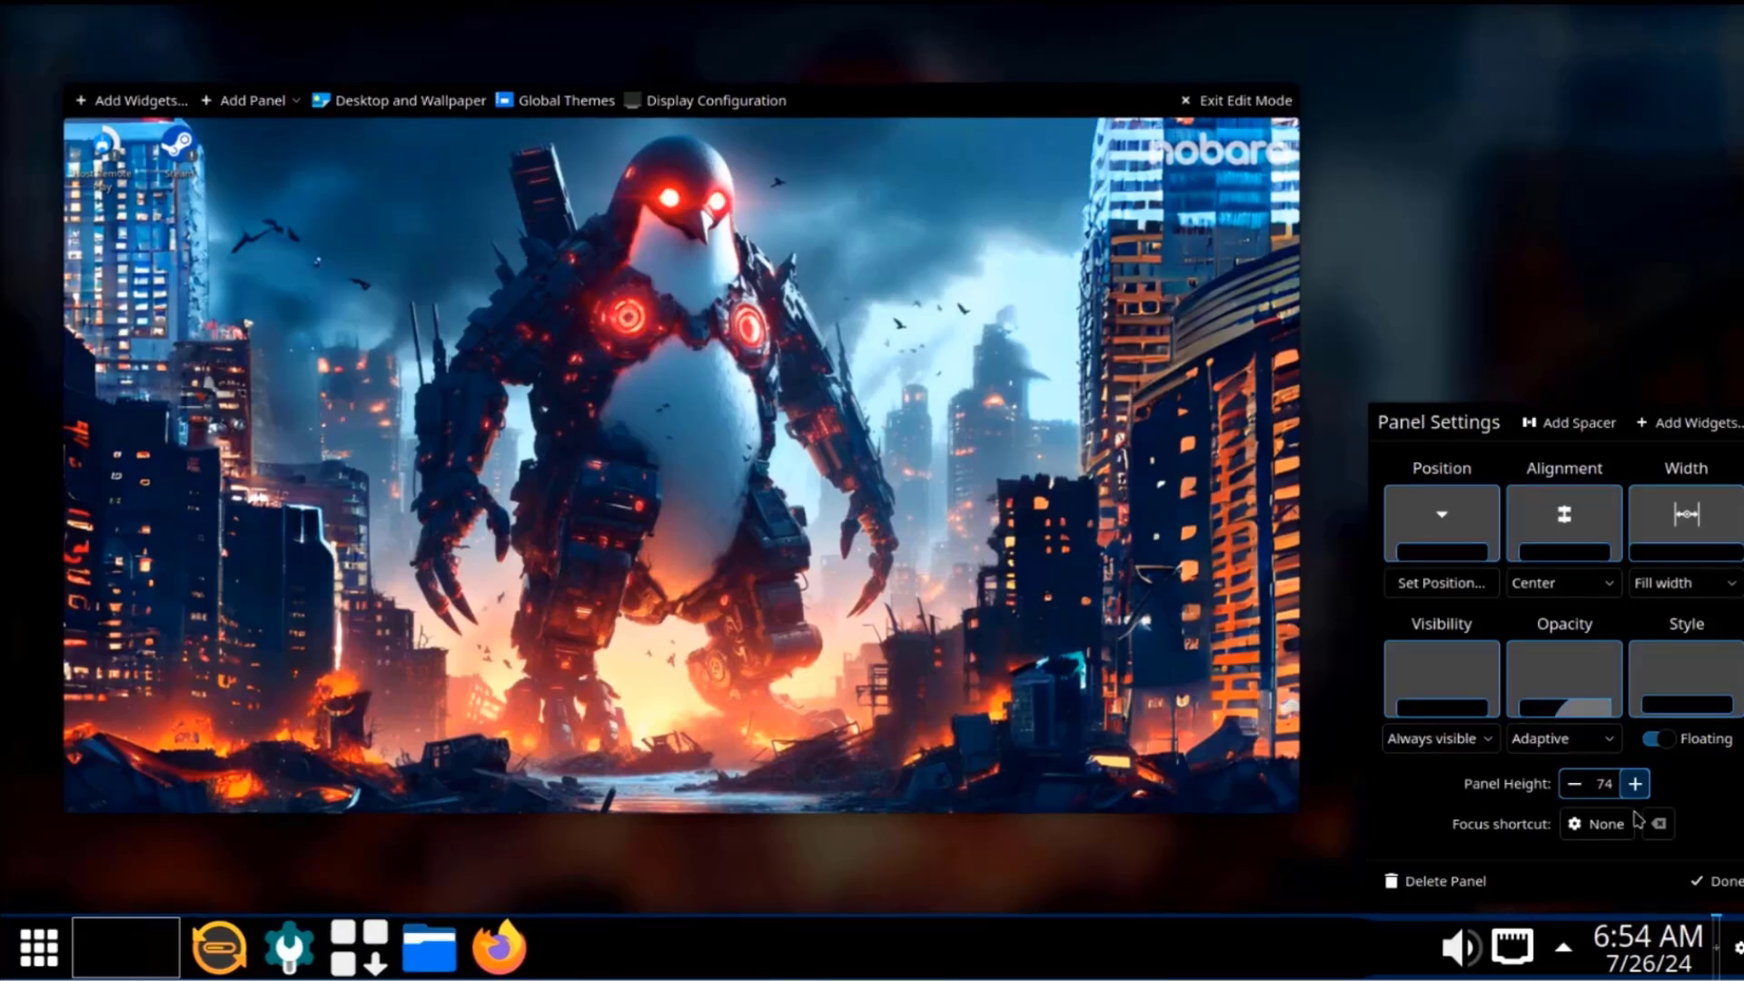
pyautogui.click(1574, 785)
pyautogui.click(1574, 790)
pyautogui.click(1574, 794)
pyautogui.click(1574, 801)
pyautogui.click(1574, 802)
pyautogui.click(1574, 802)
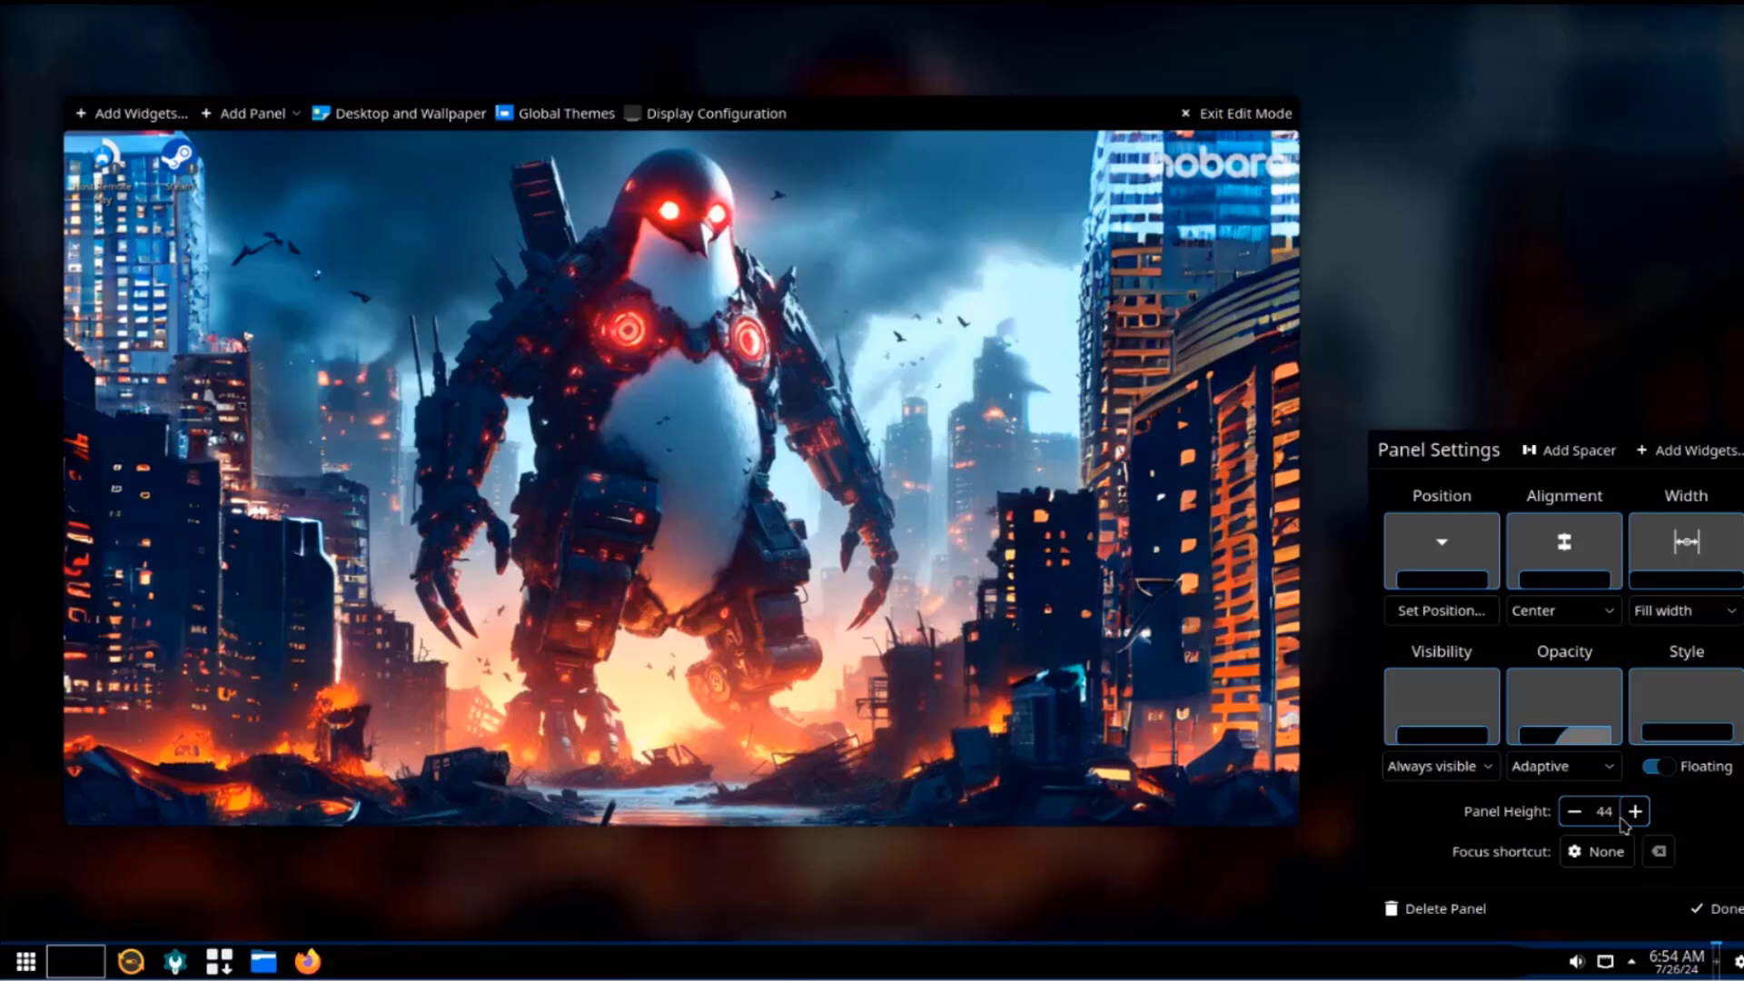
# Toggle the panel's Floating option off and back on so it stays floating.
pyautogui.click(1655, 767)
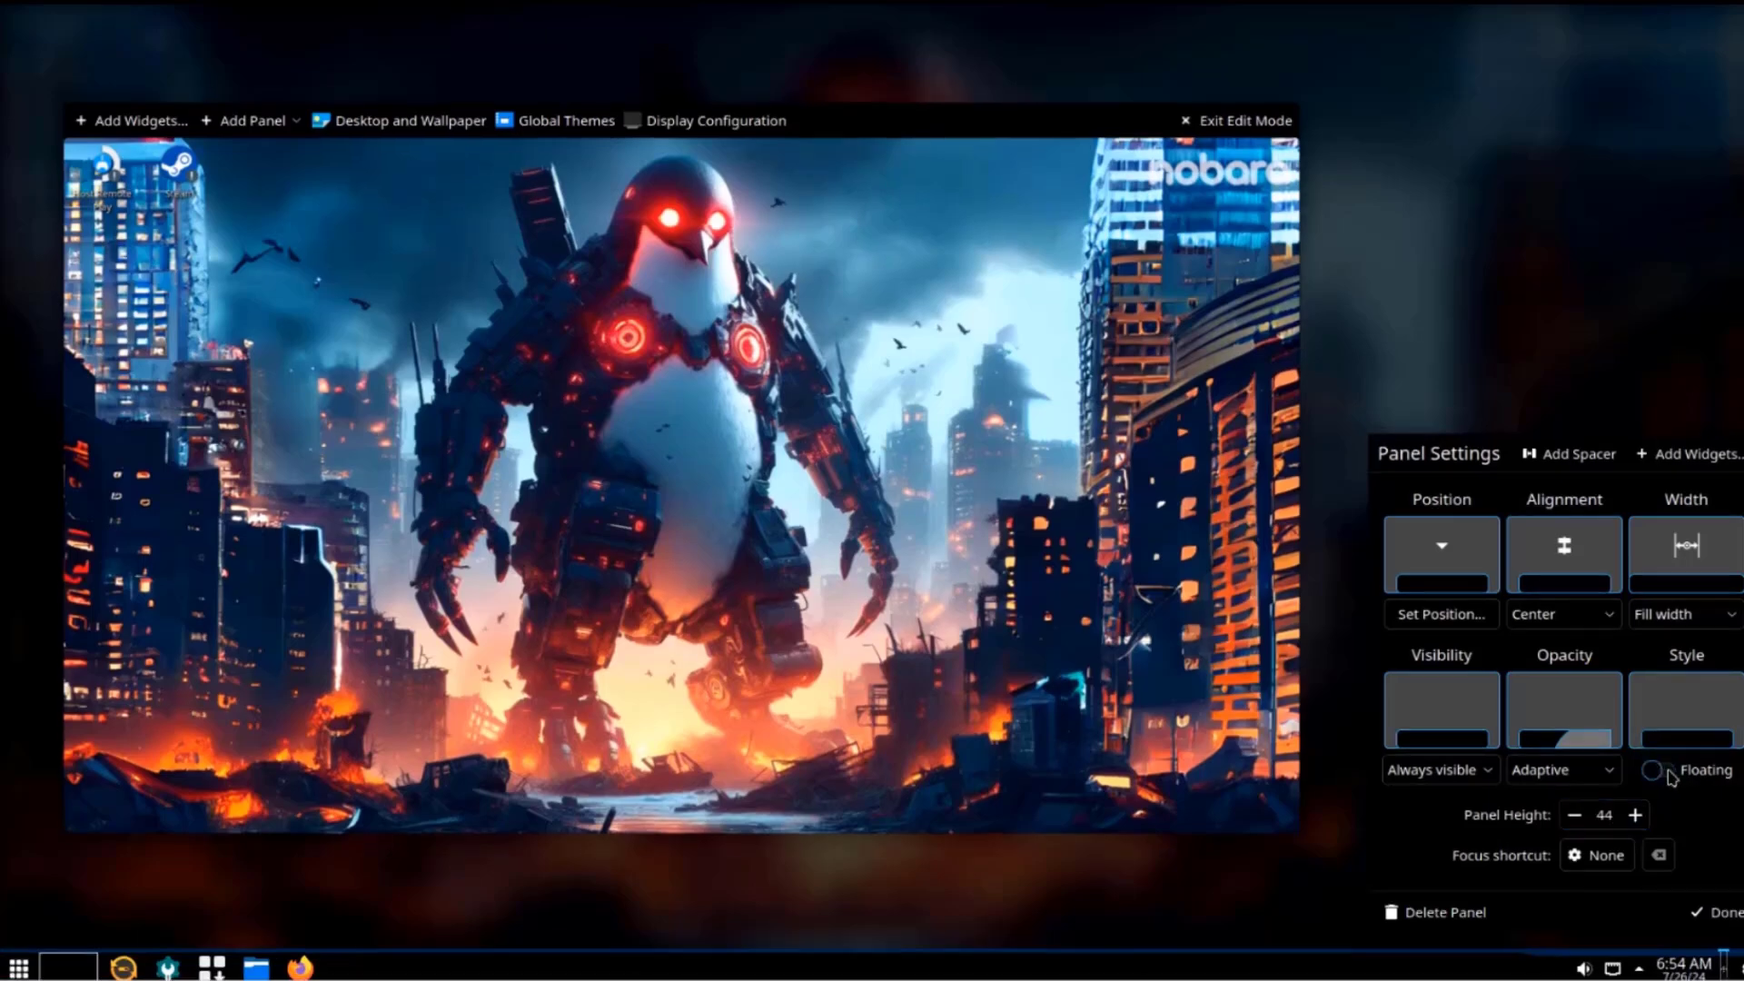
pyautogui.click(1667, 772)
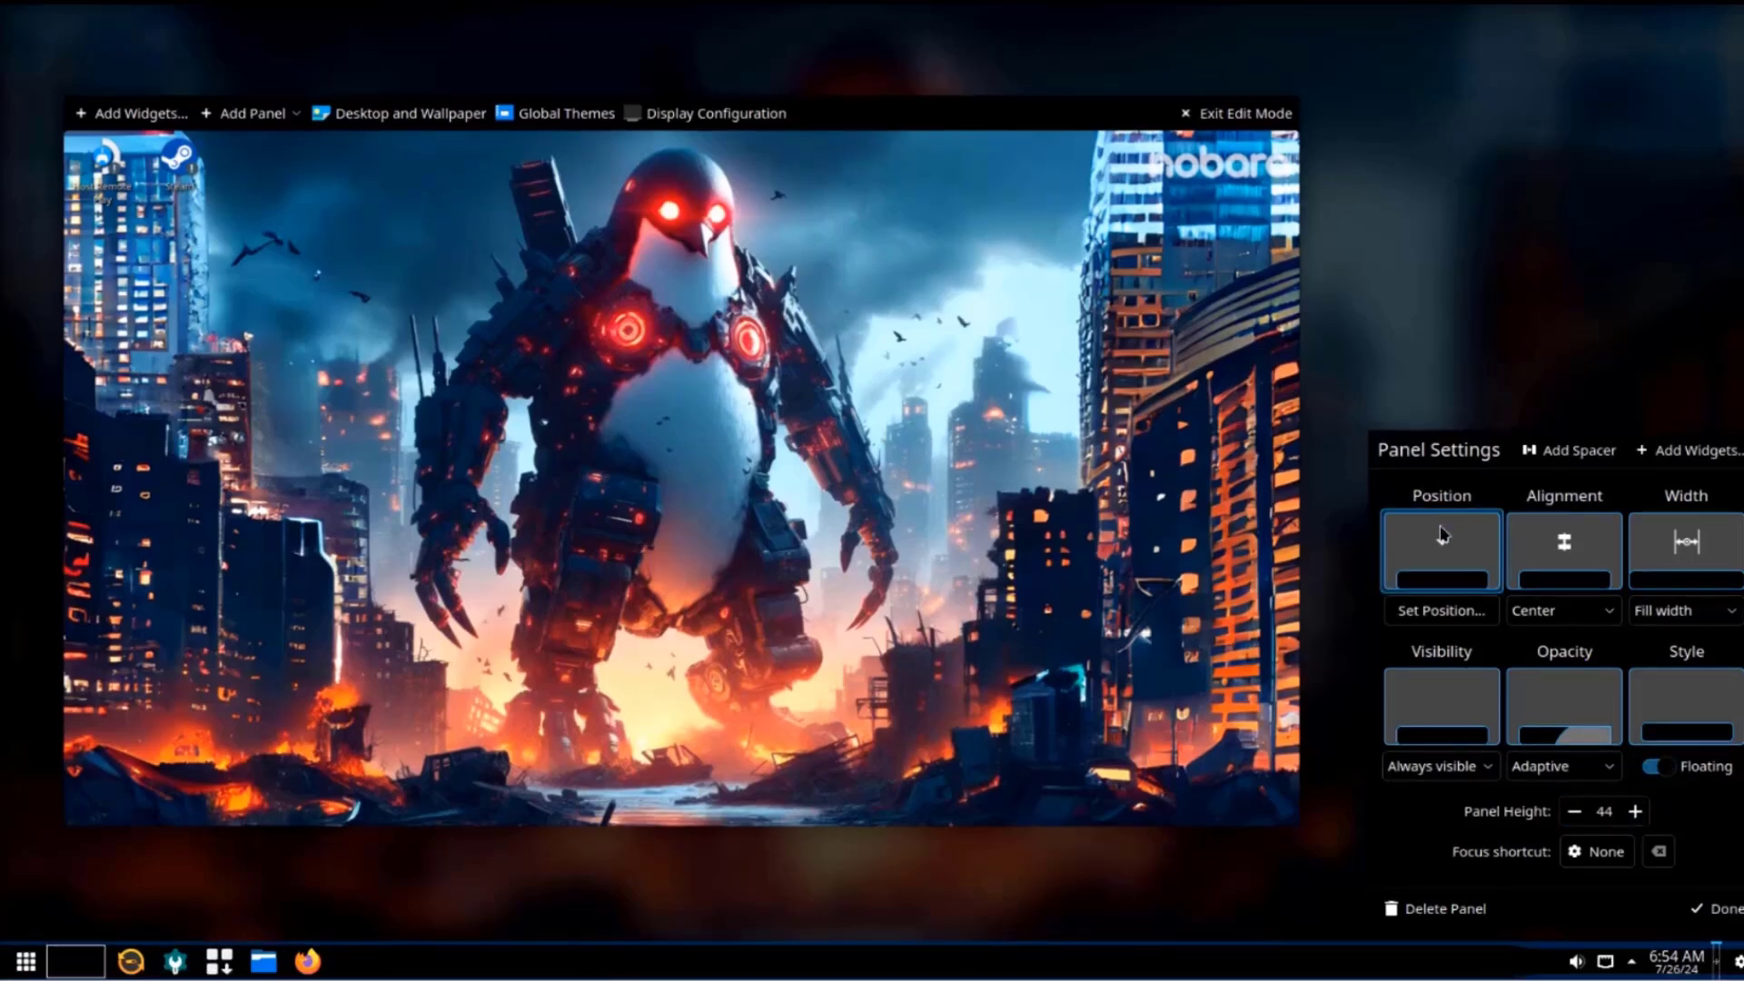
pyautogui.click(1443, 537)
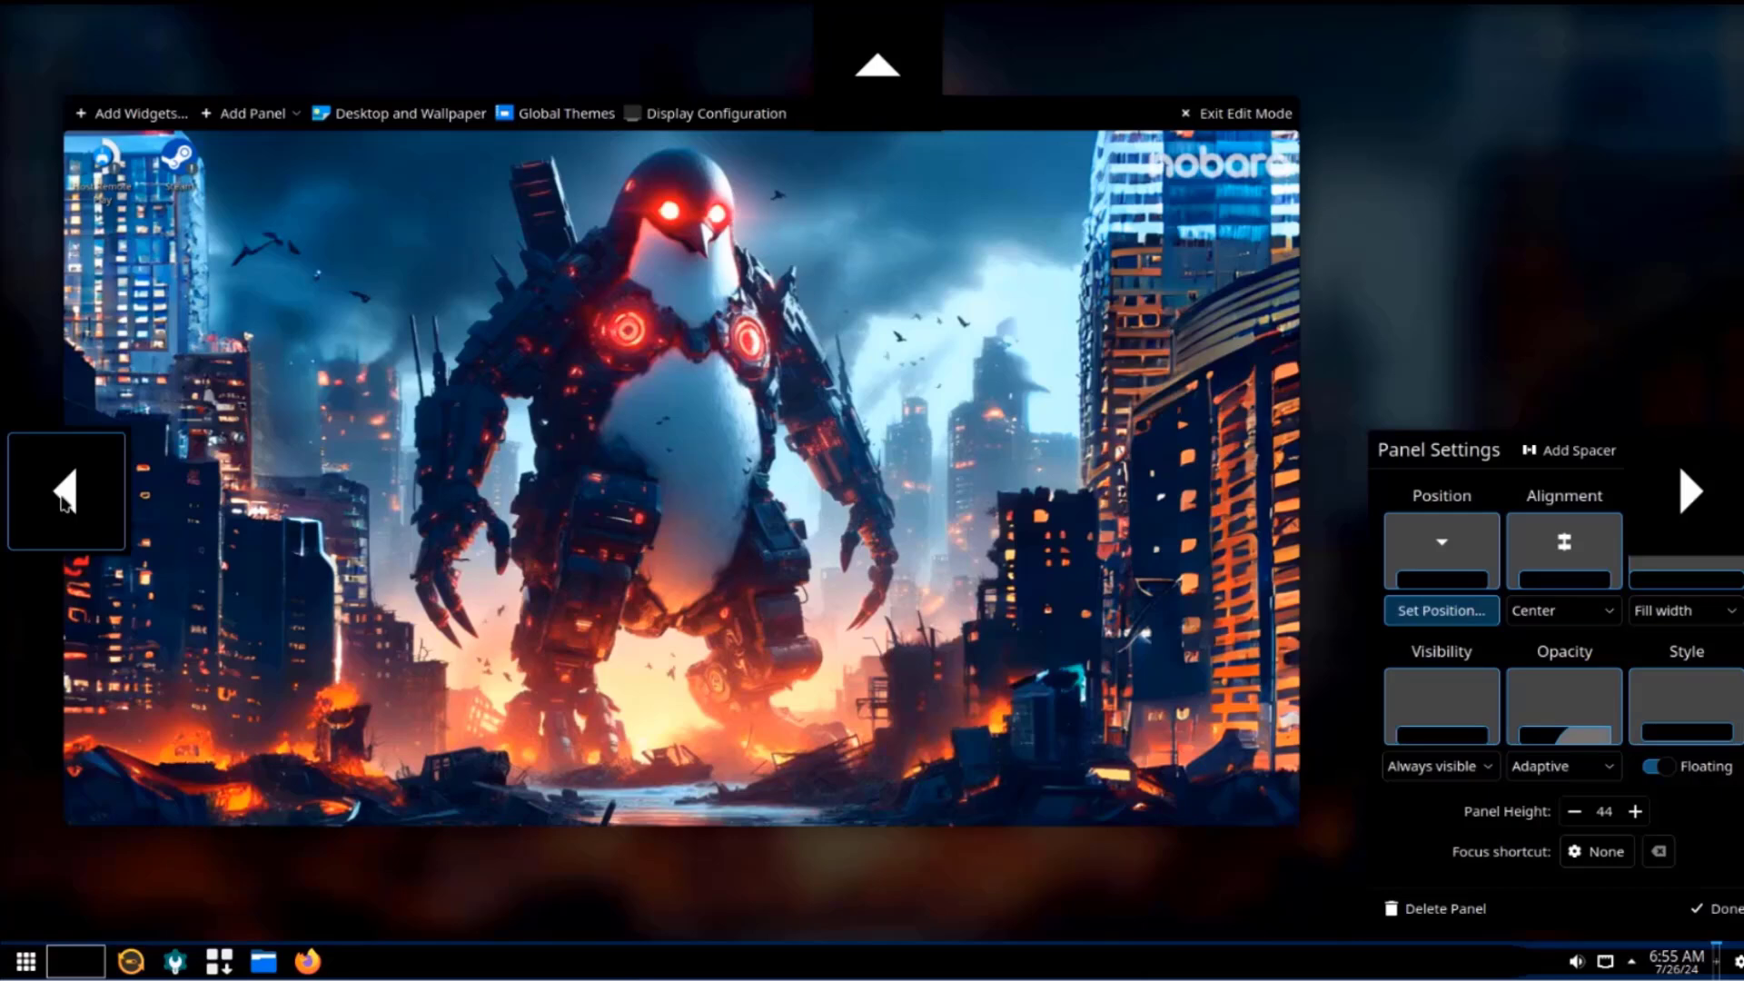
# Move the panel to the left, top and right edges, back to the bottom, then click Done.
pyautogui.click(64, 495)
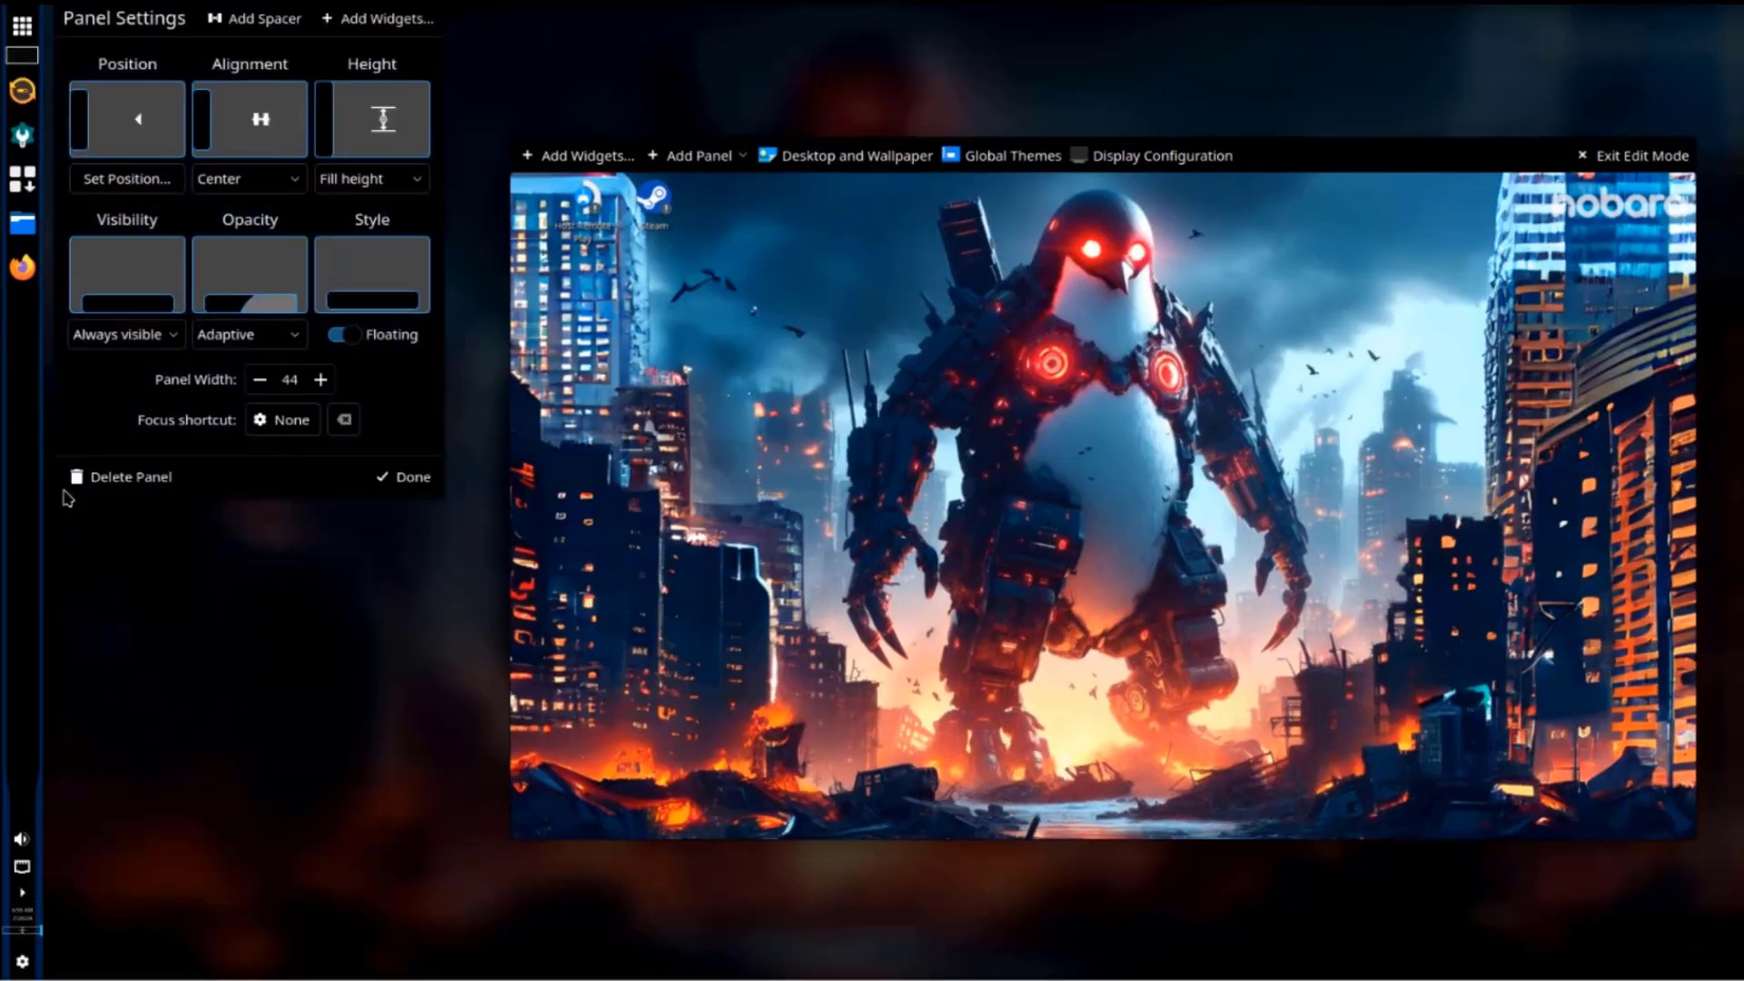
pyautogui.click(123, 138)
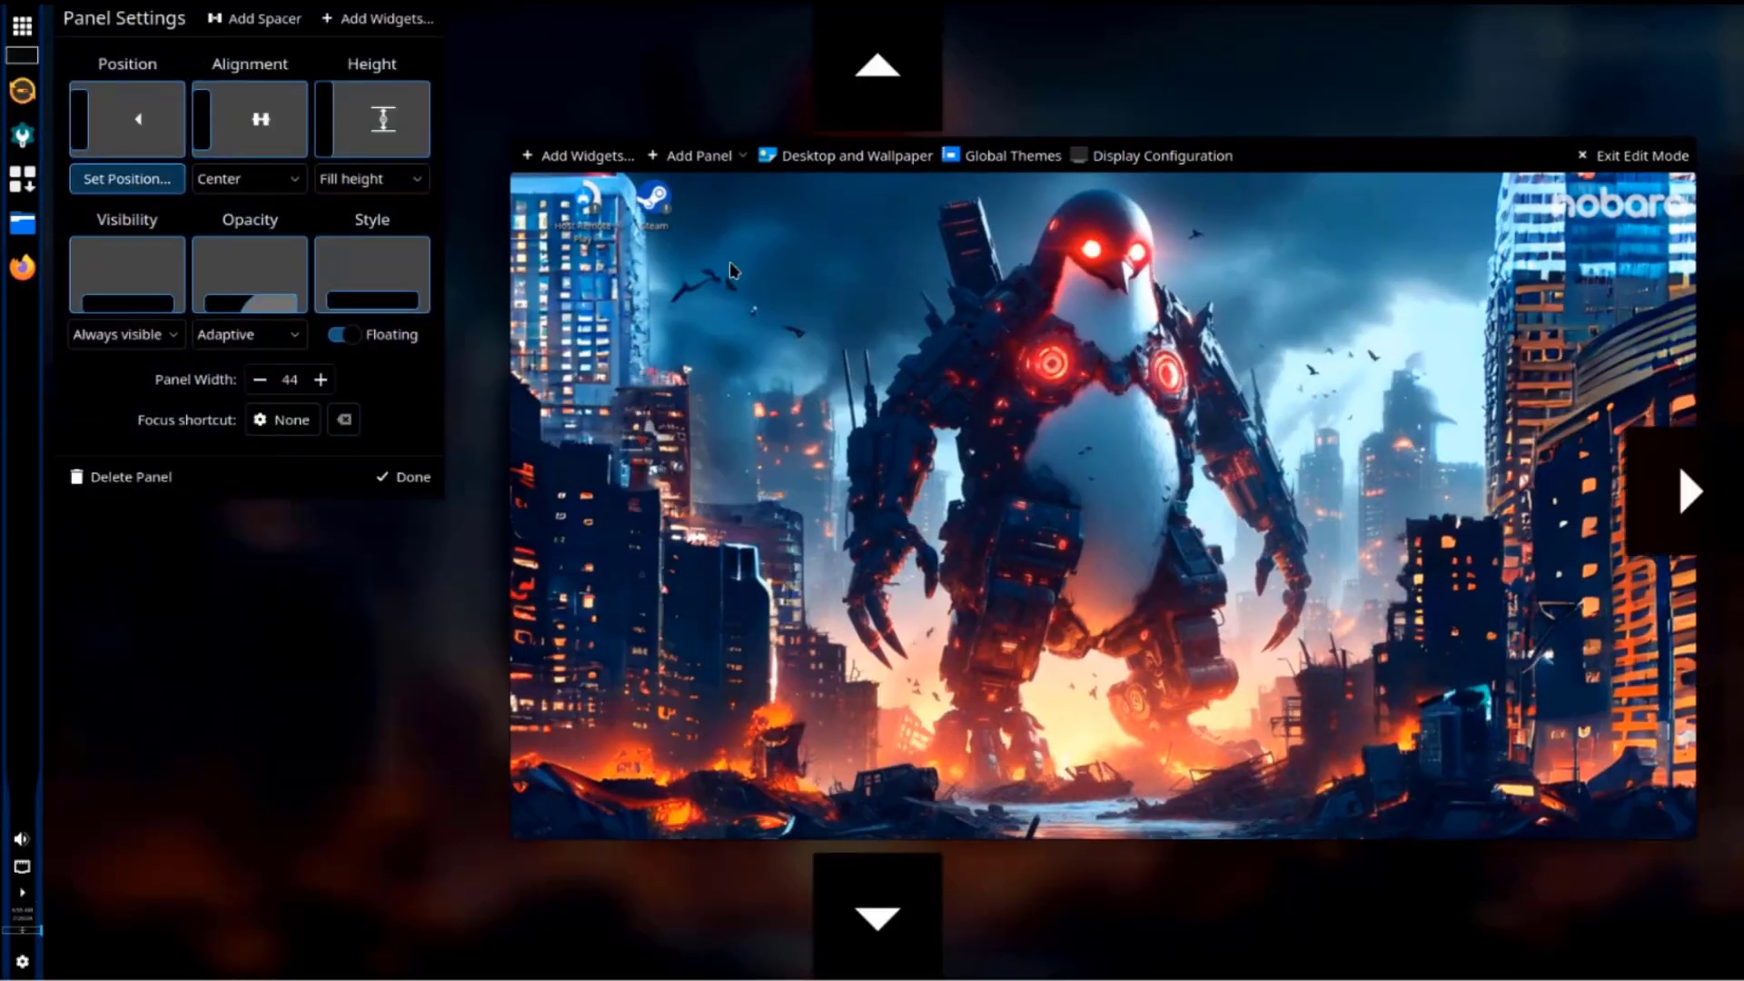
pyautogui.click(856, 80)
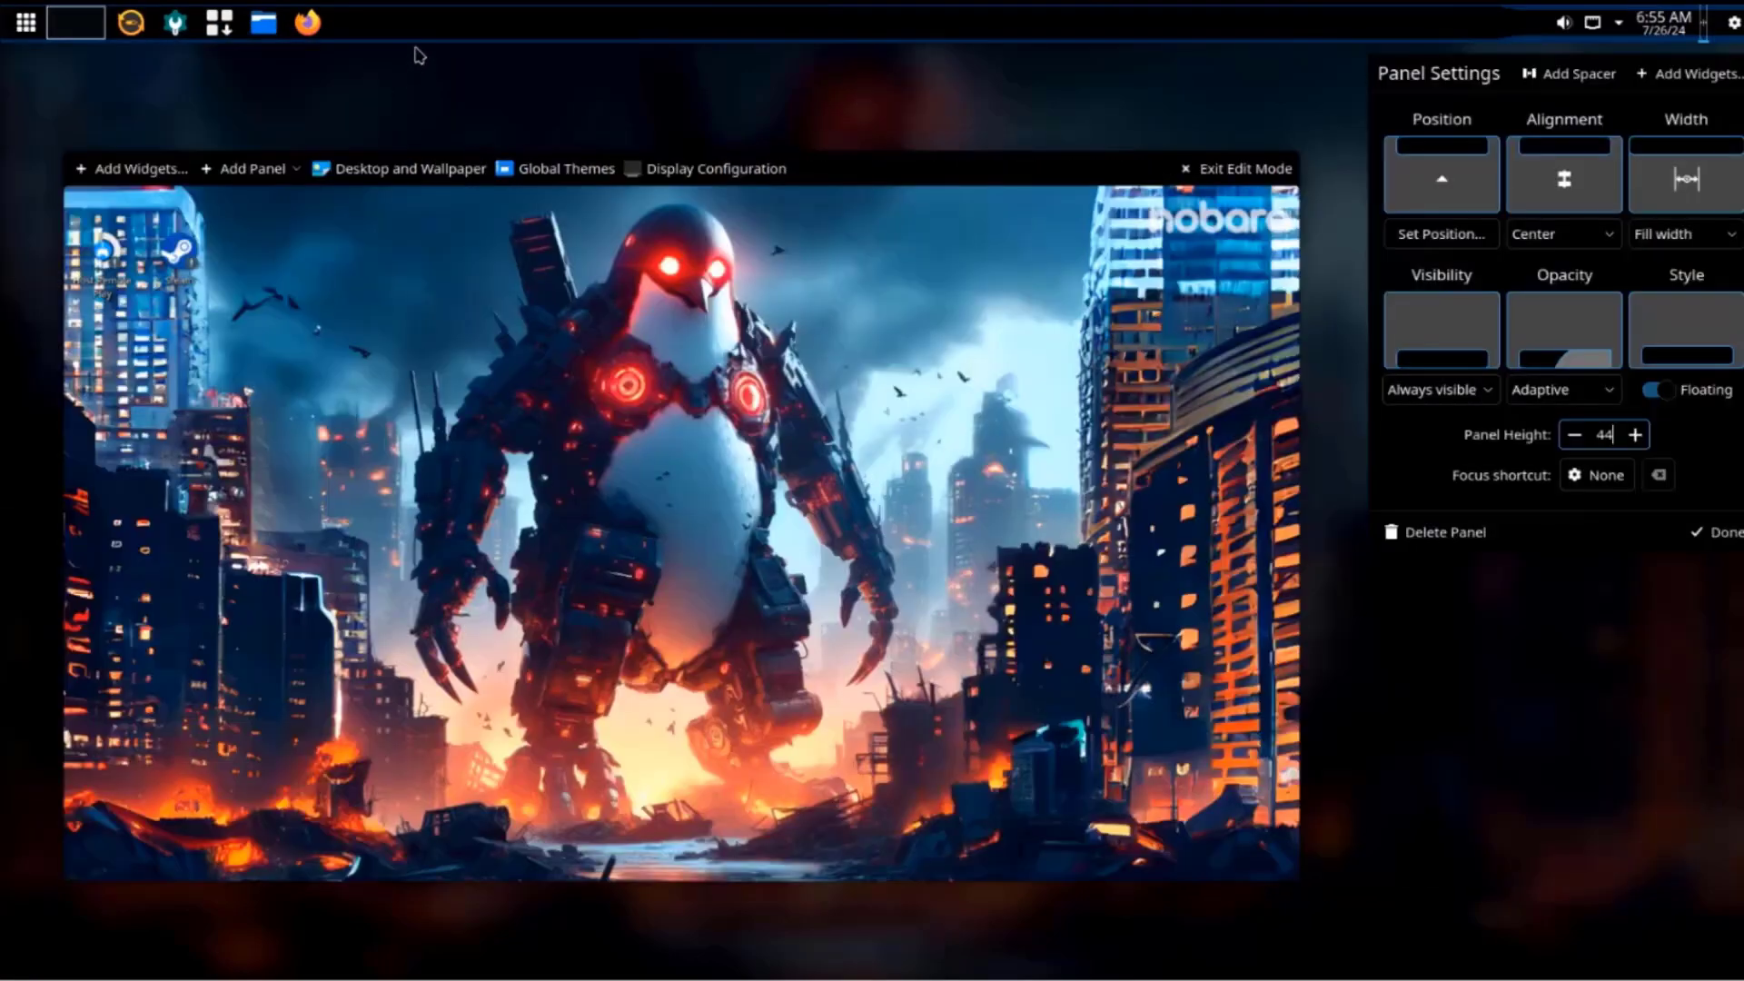
pyautogui.moveTo(434, 16)
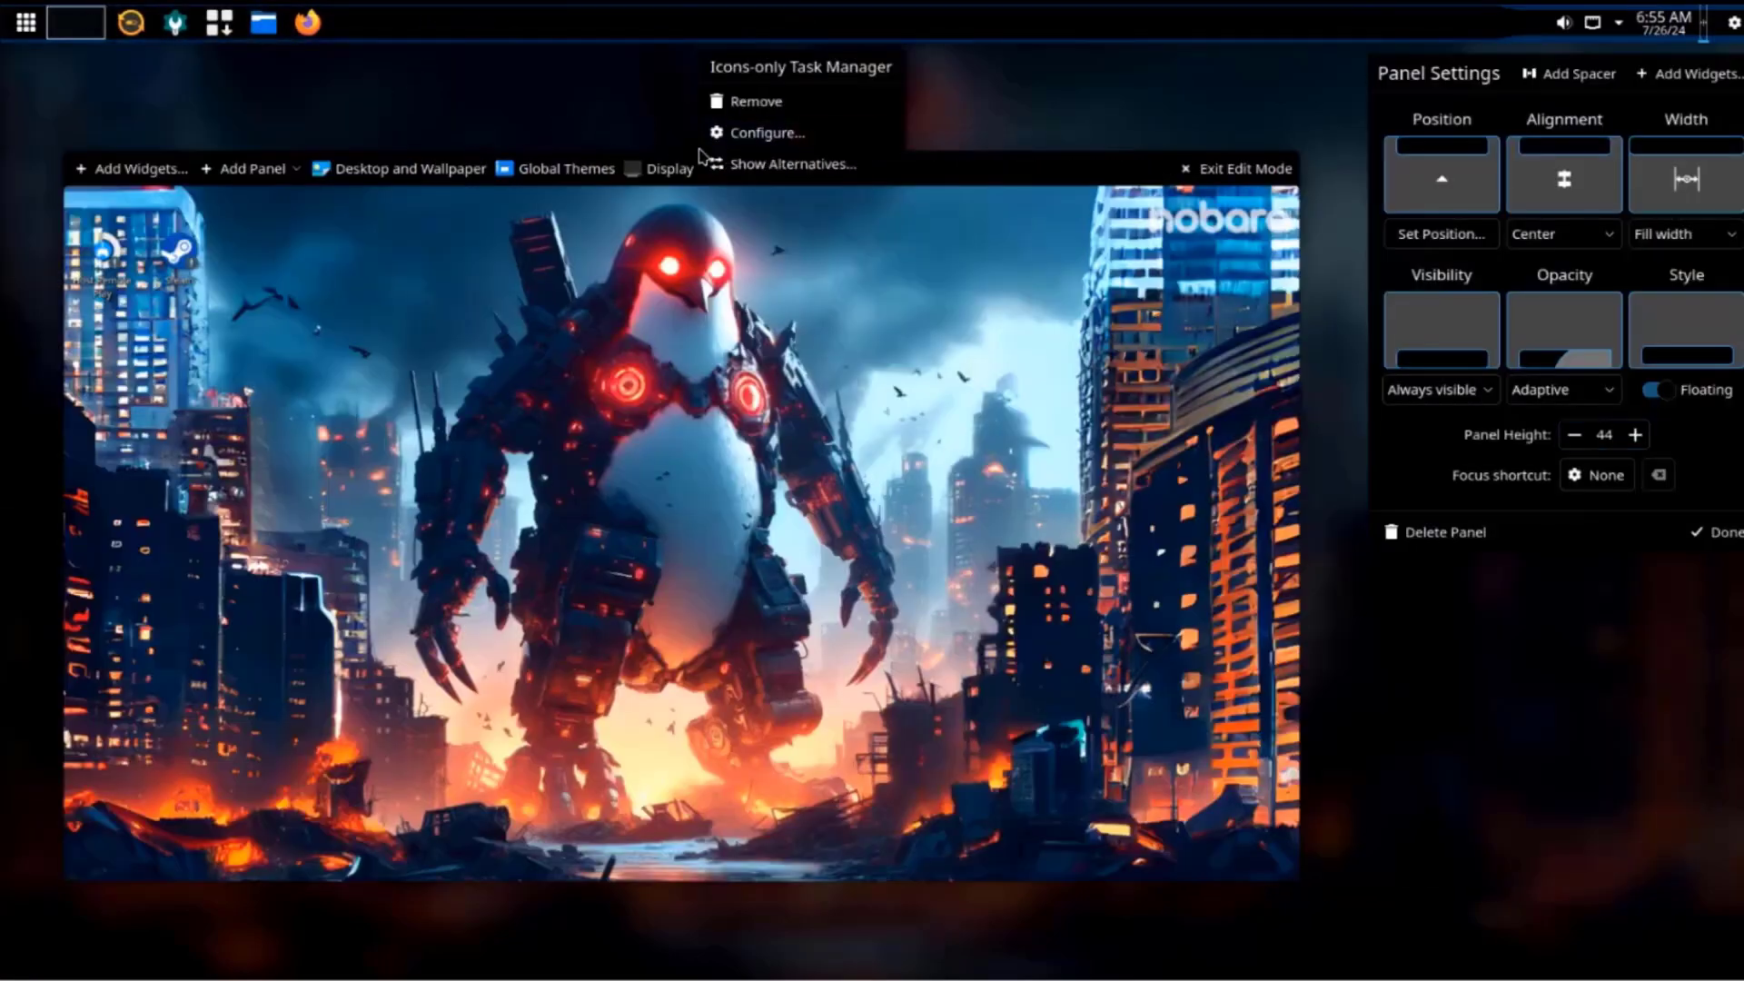
pyautogui.click(1442, 233)
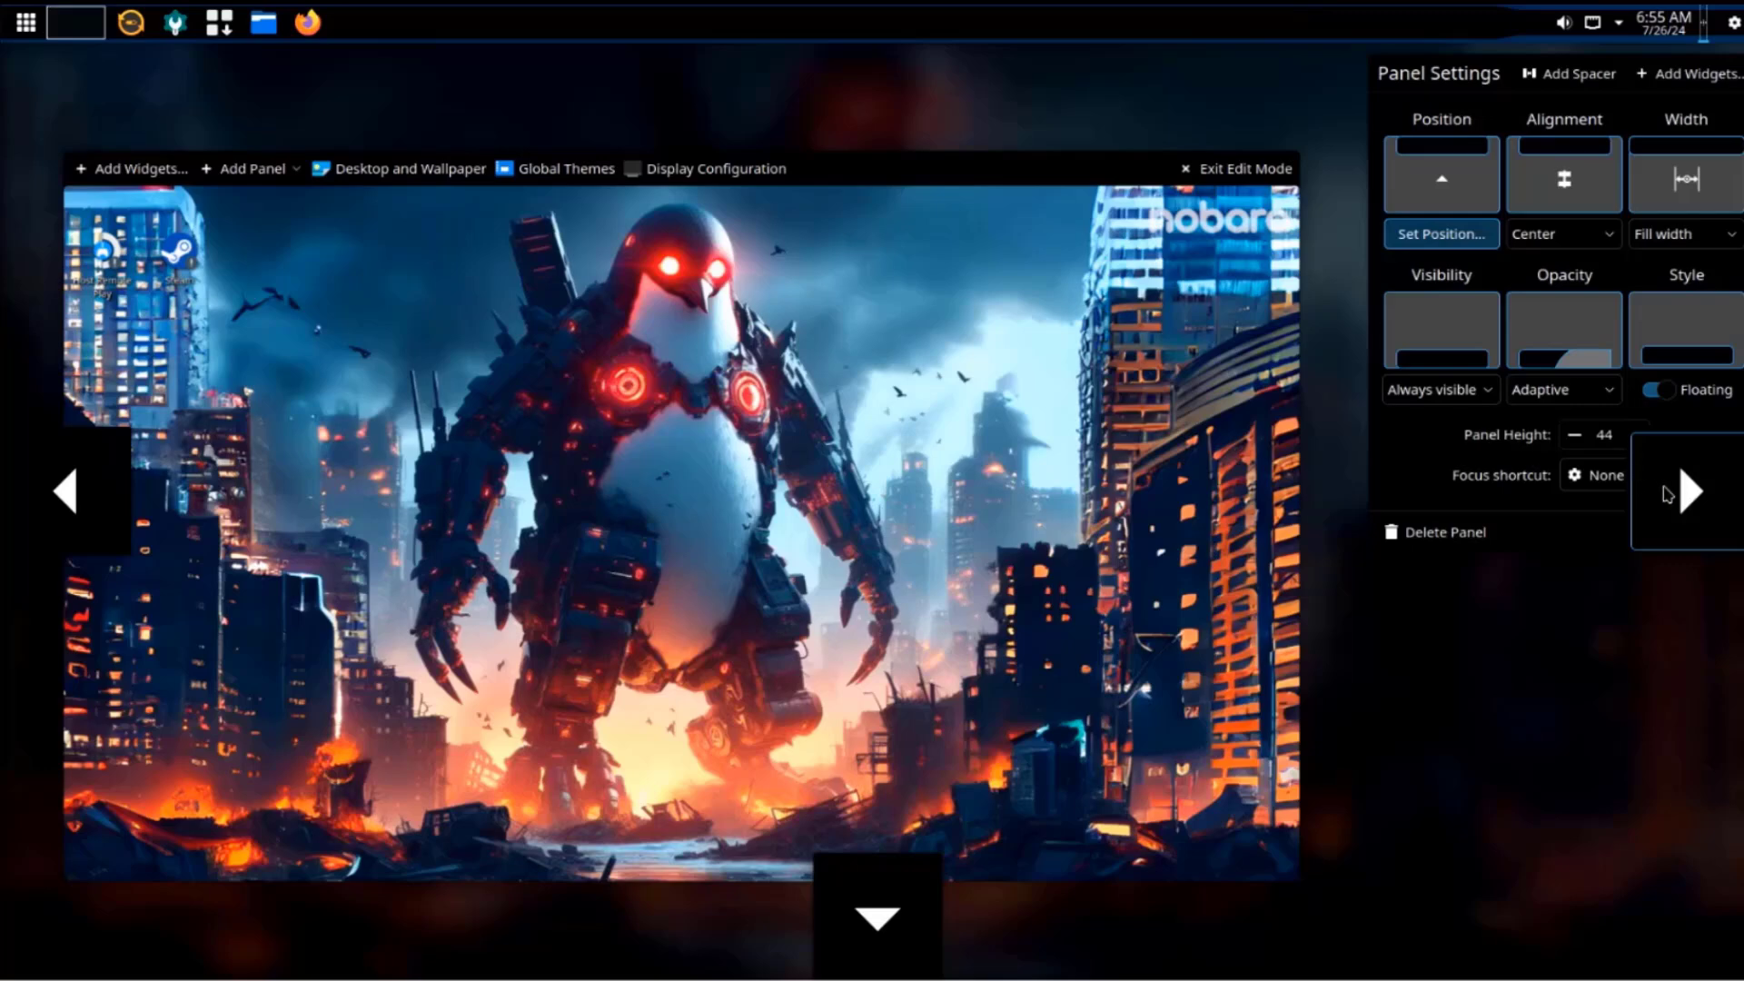
pyautogui.click(1668, 493)
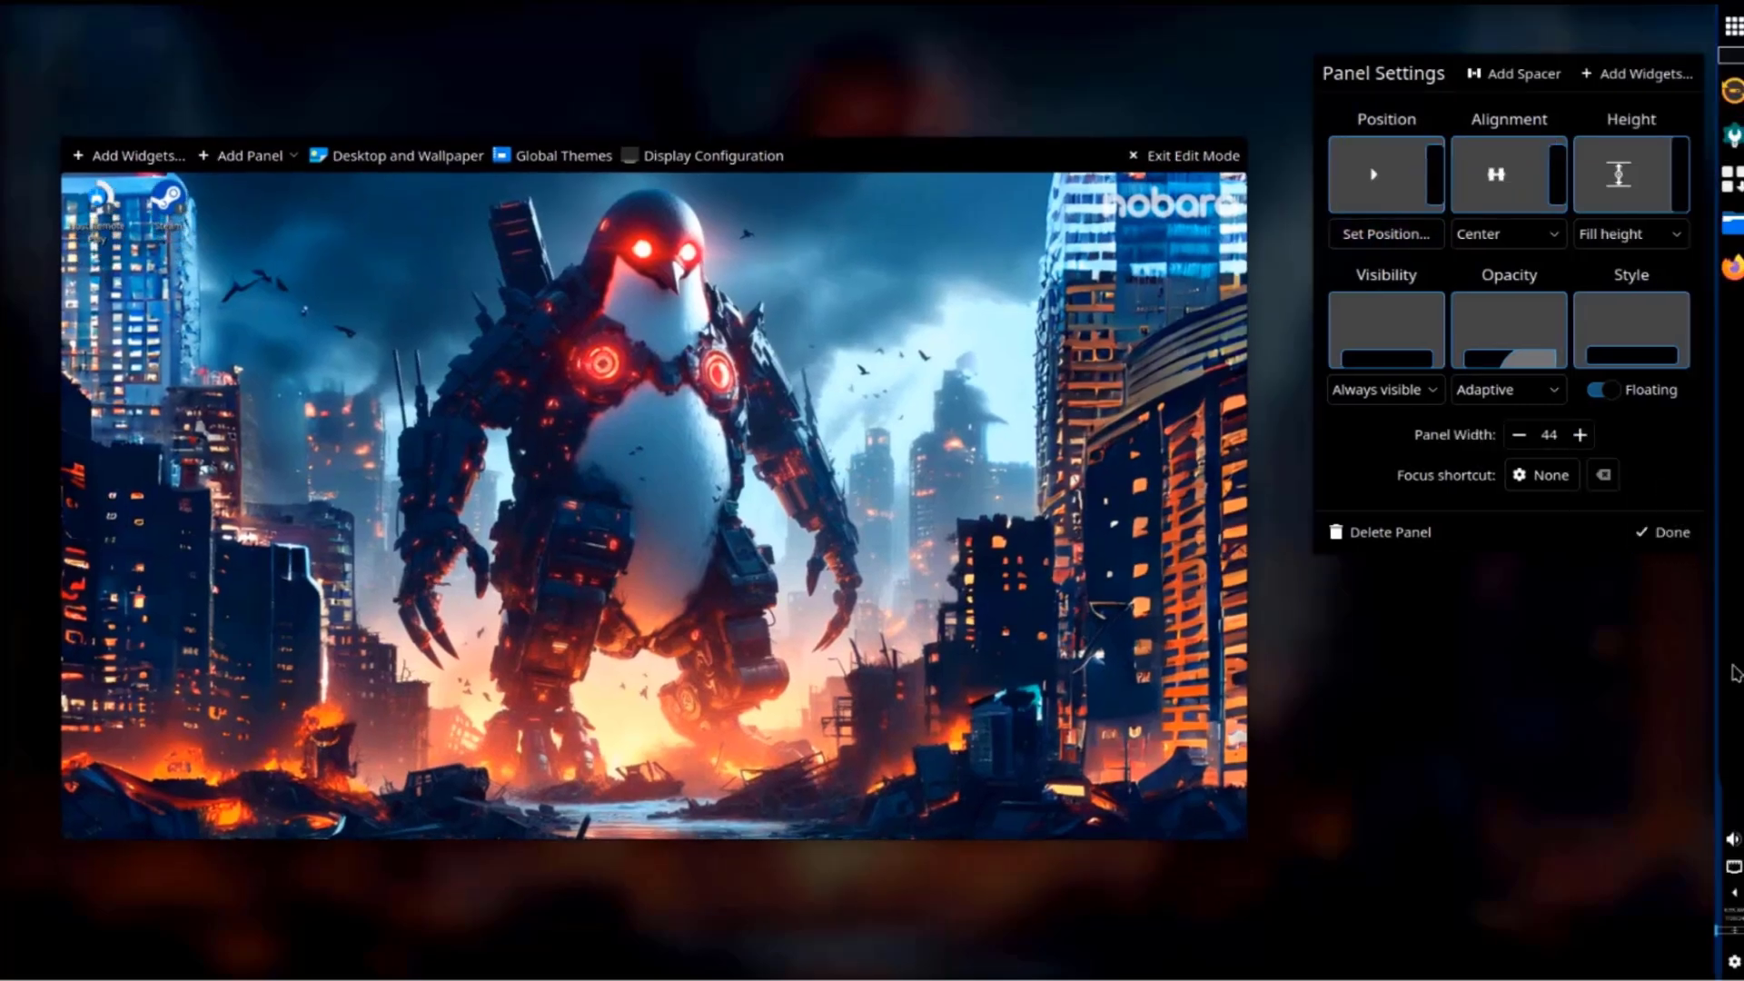
pyautogui.click(1390, 186)
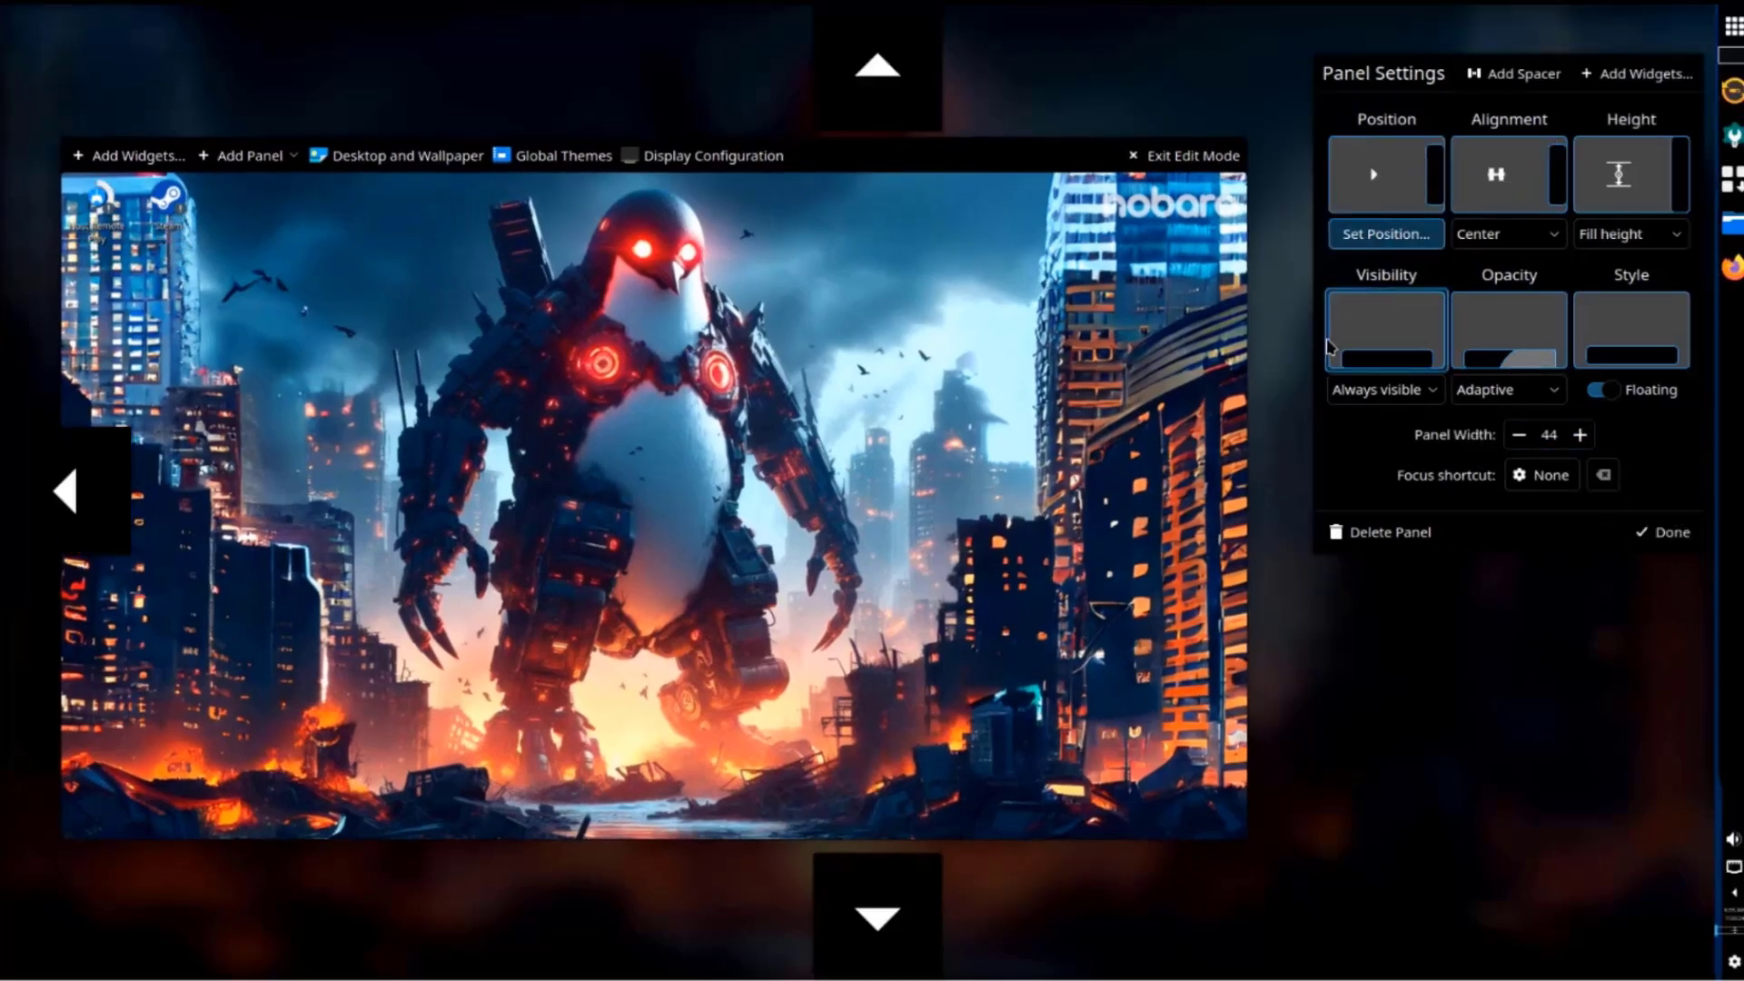
pyautogui.click(883, 913)
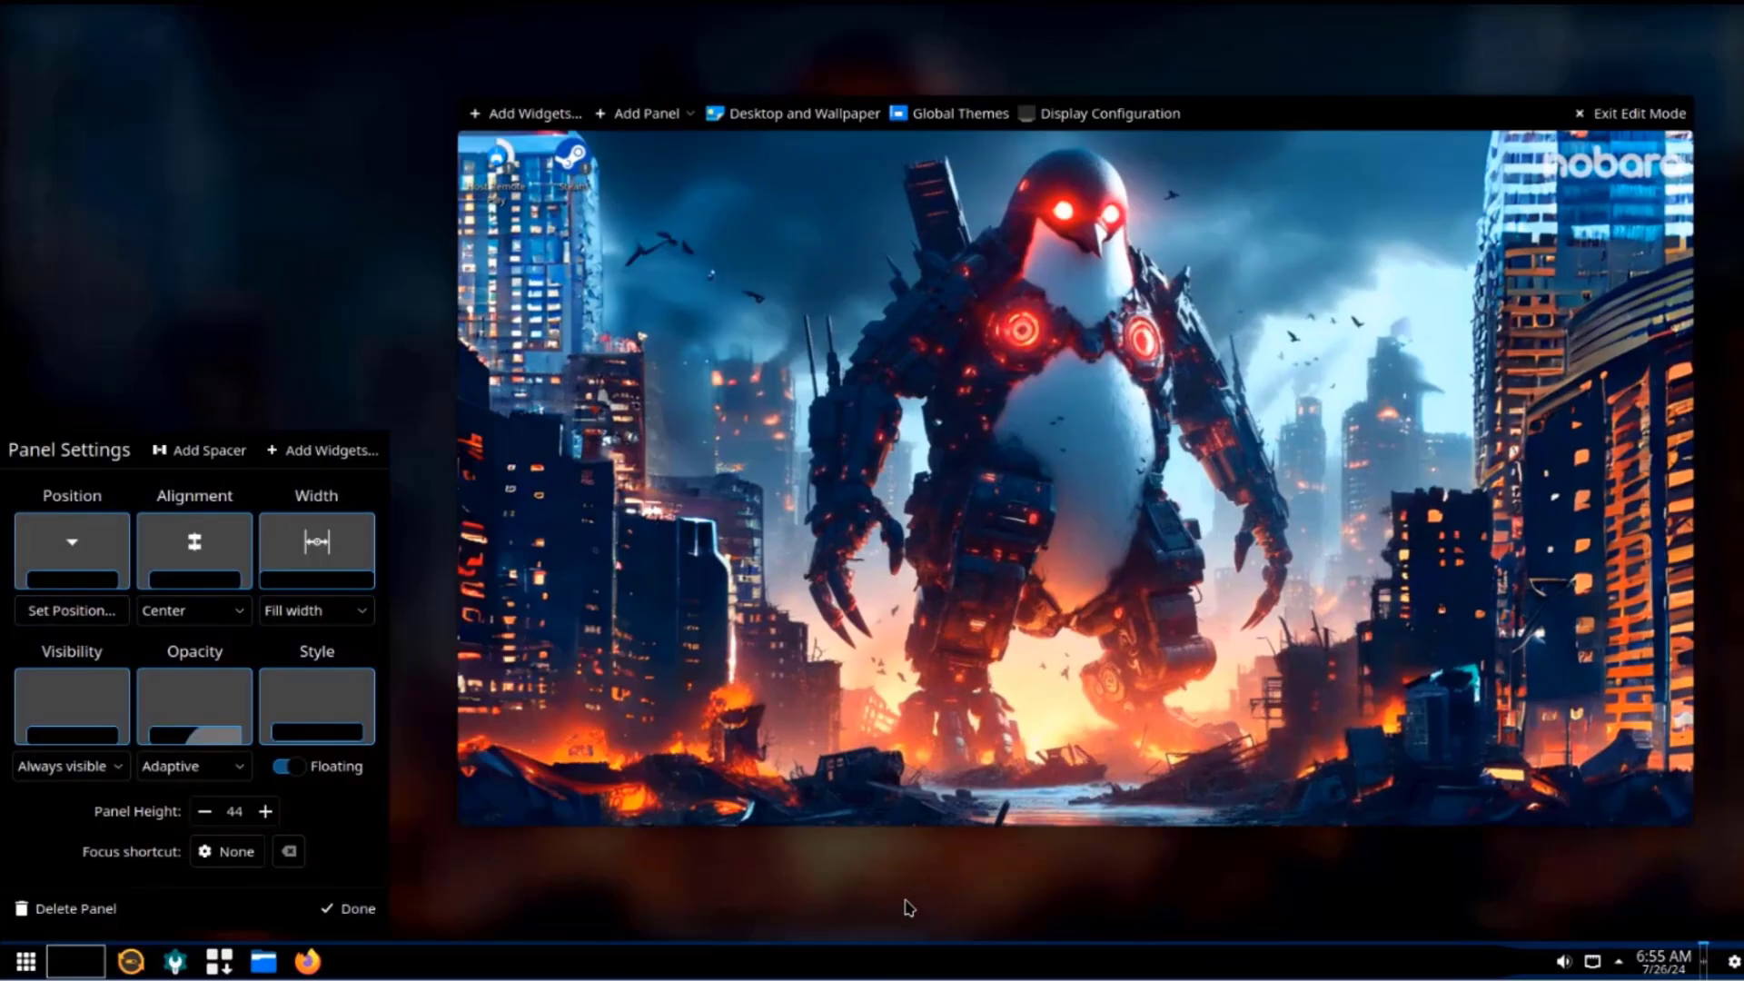
pyautogui.click(351, 911)
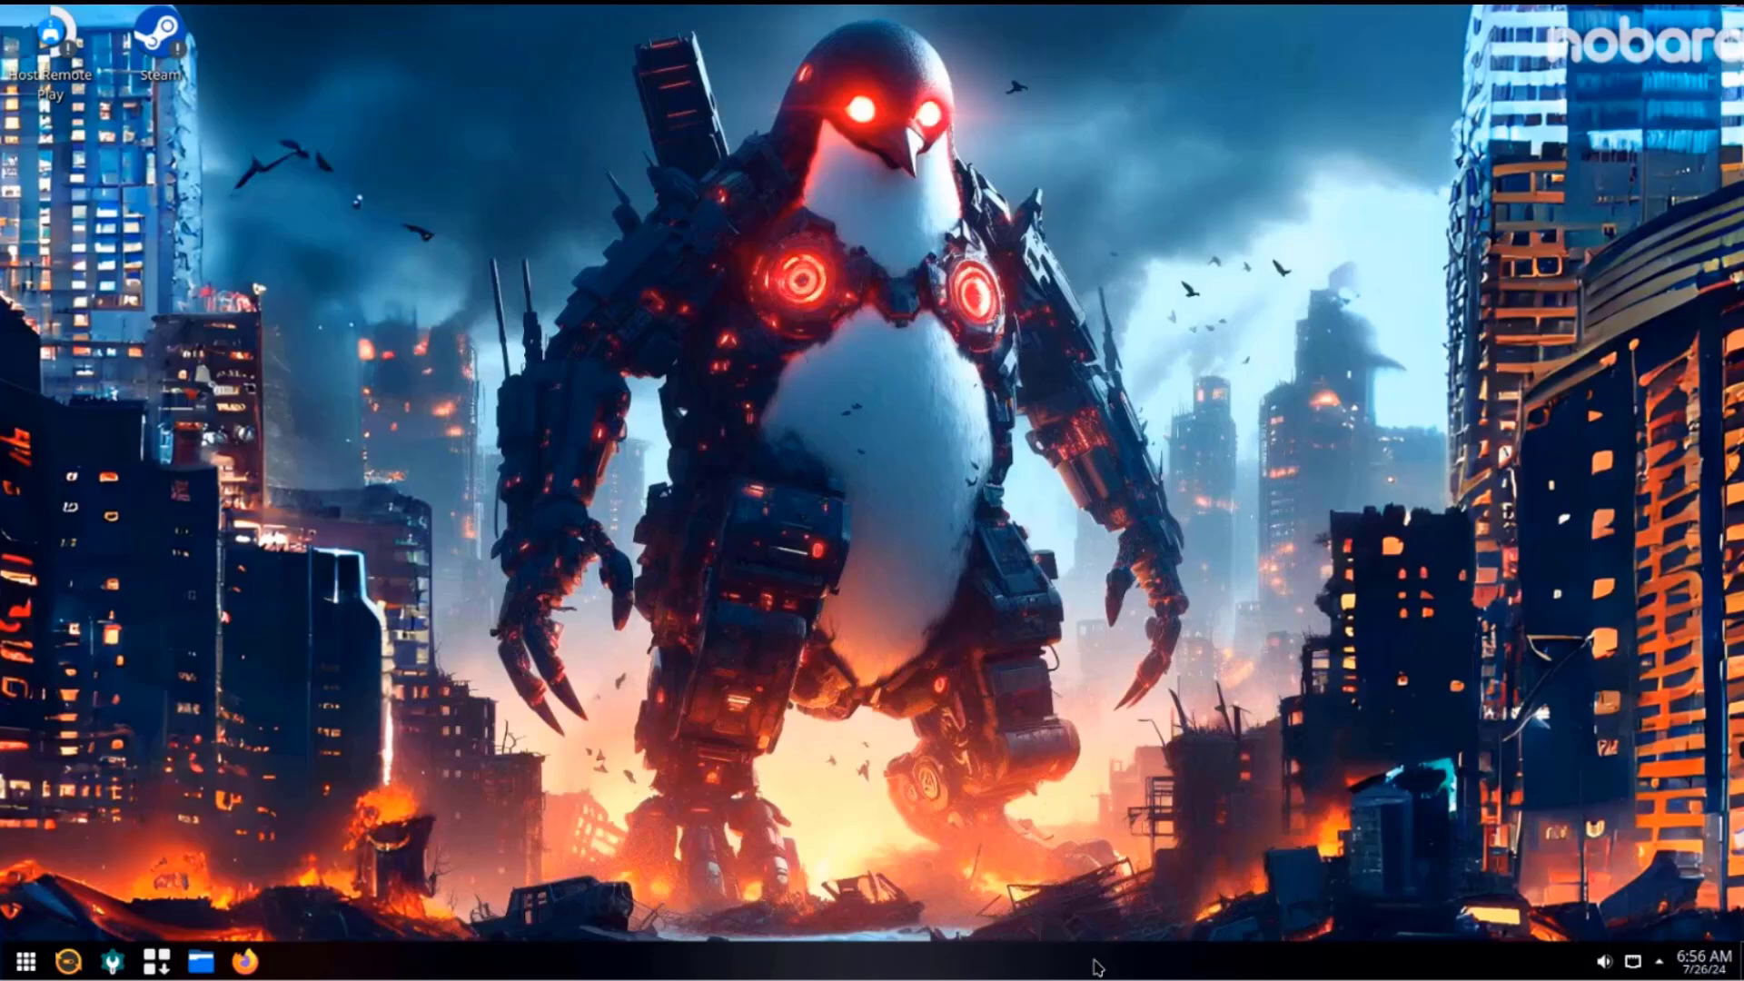
# Add an Analog Clock widget to the desktop from the Widgets list.
pyautogui.rightClick(1097, 967)
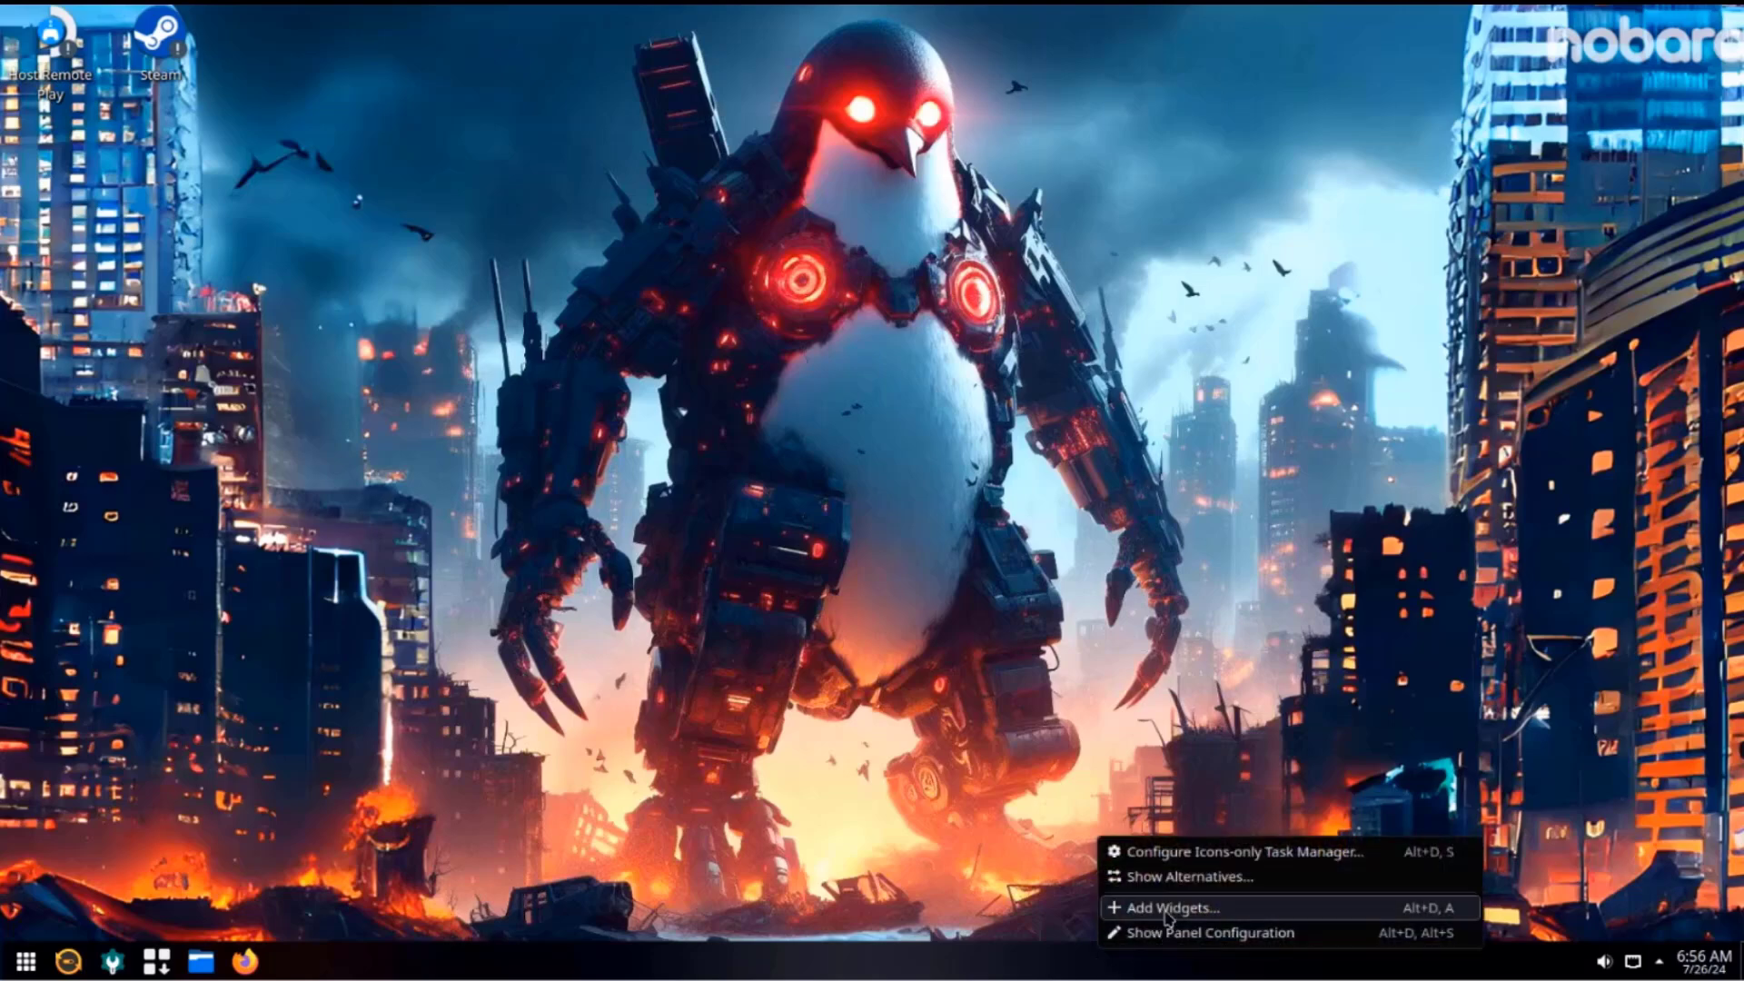
pyautogui.click(1168, 909)
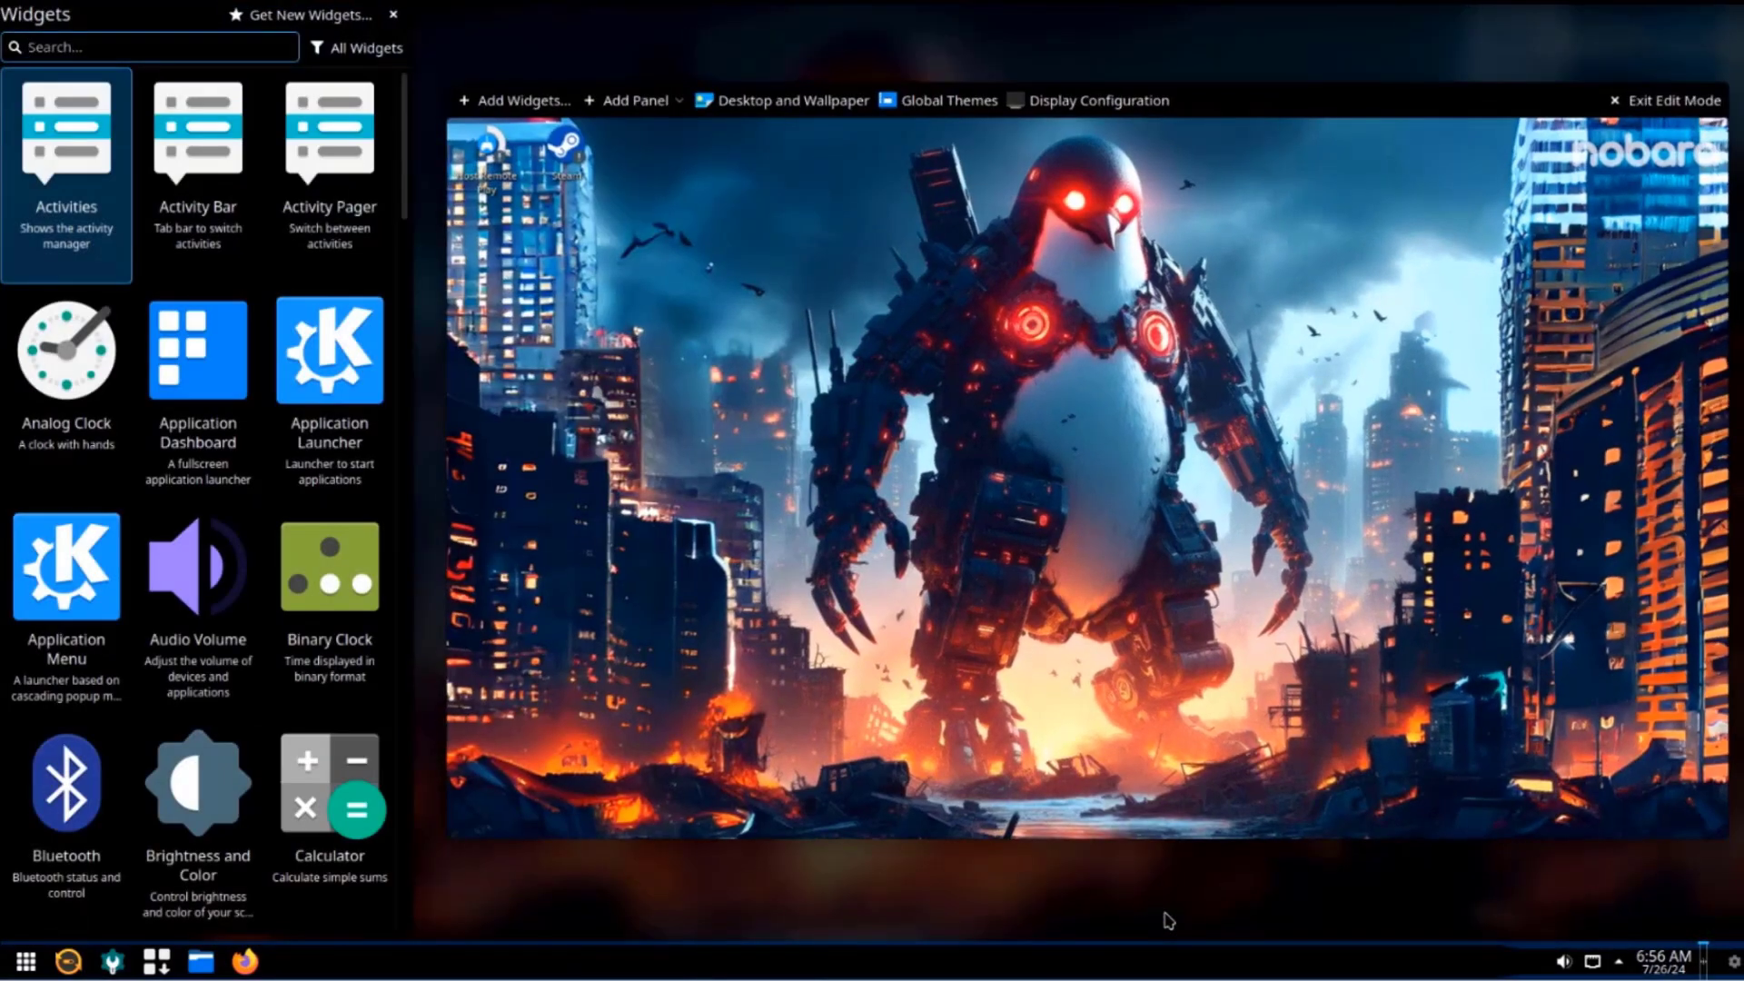
pyautogui.scroll(-10, 181, 390)
pyautogui.scroll(-12, 181, 409)
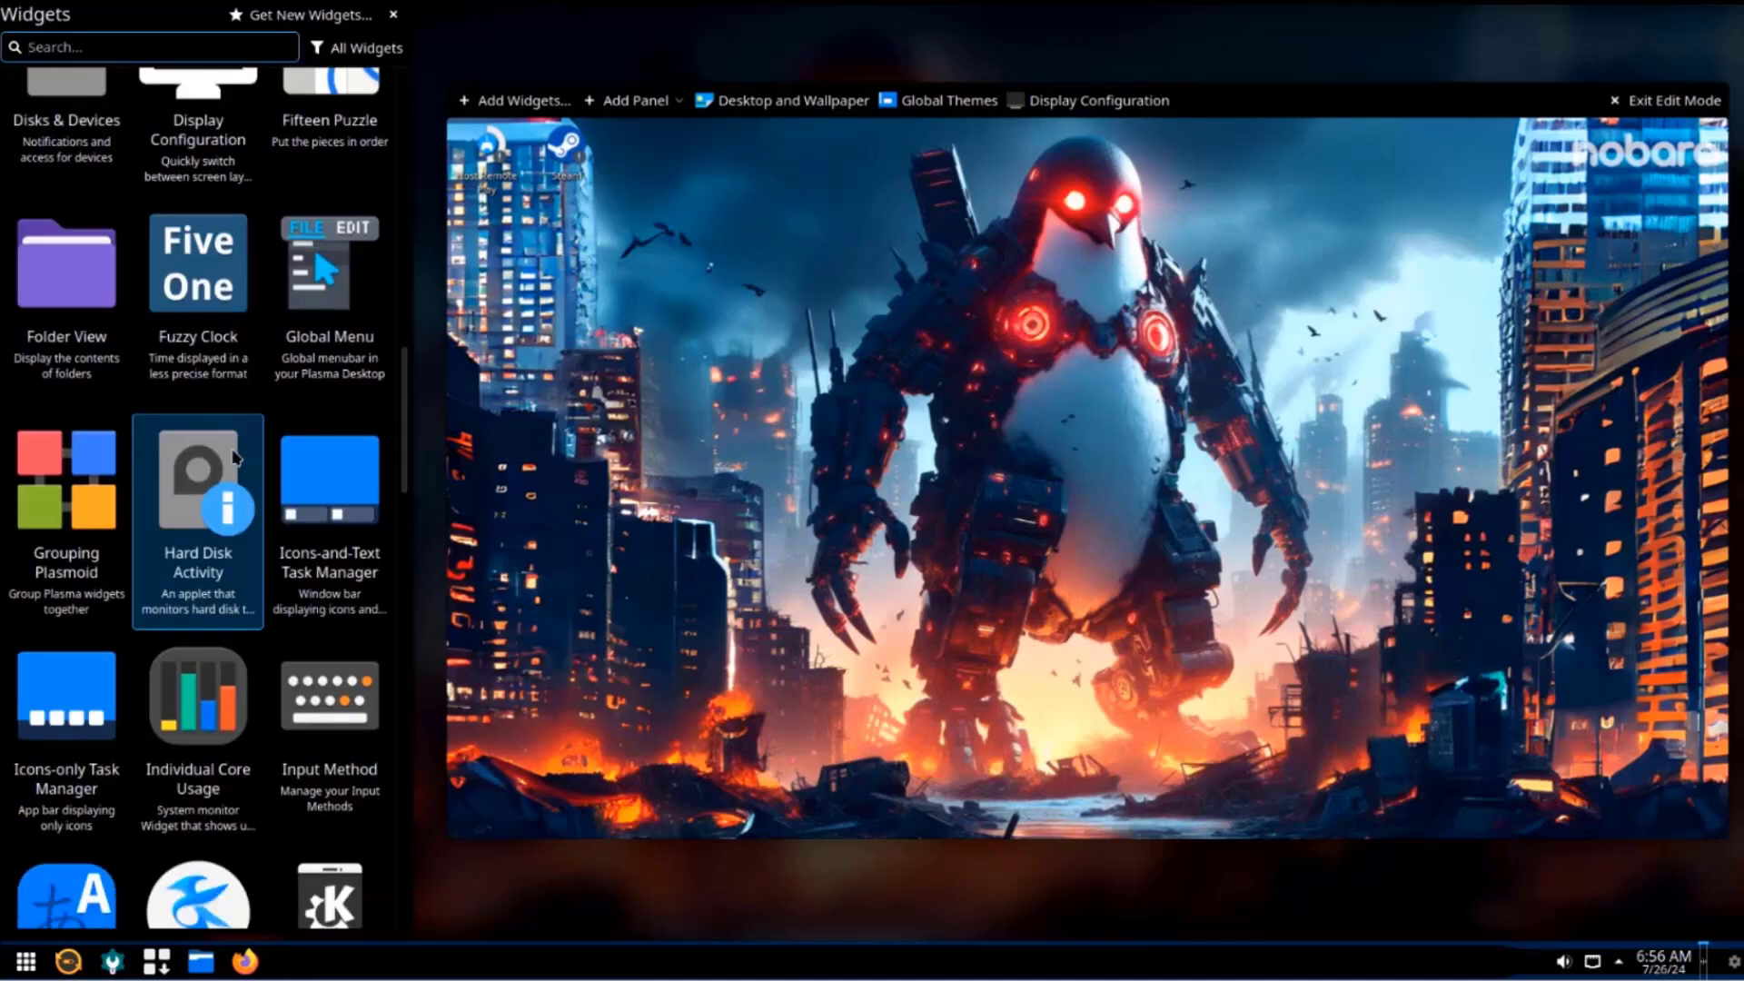
pyautogui.scroll(-4, 209, 509)
pyautogui.scroll(14, 182, 300)
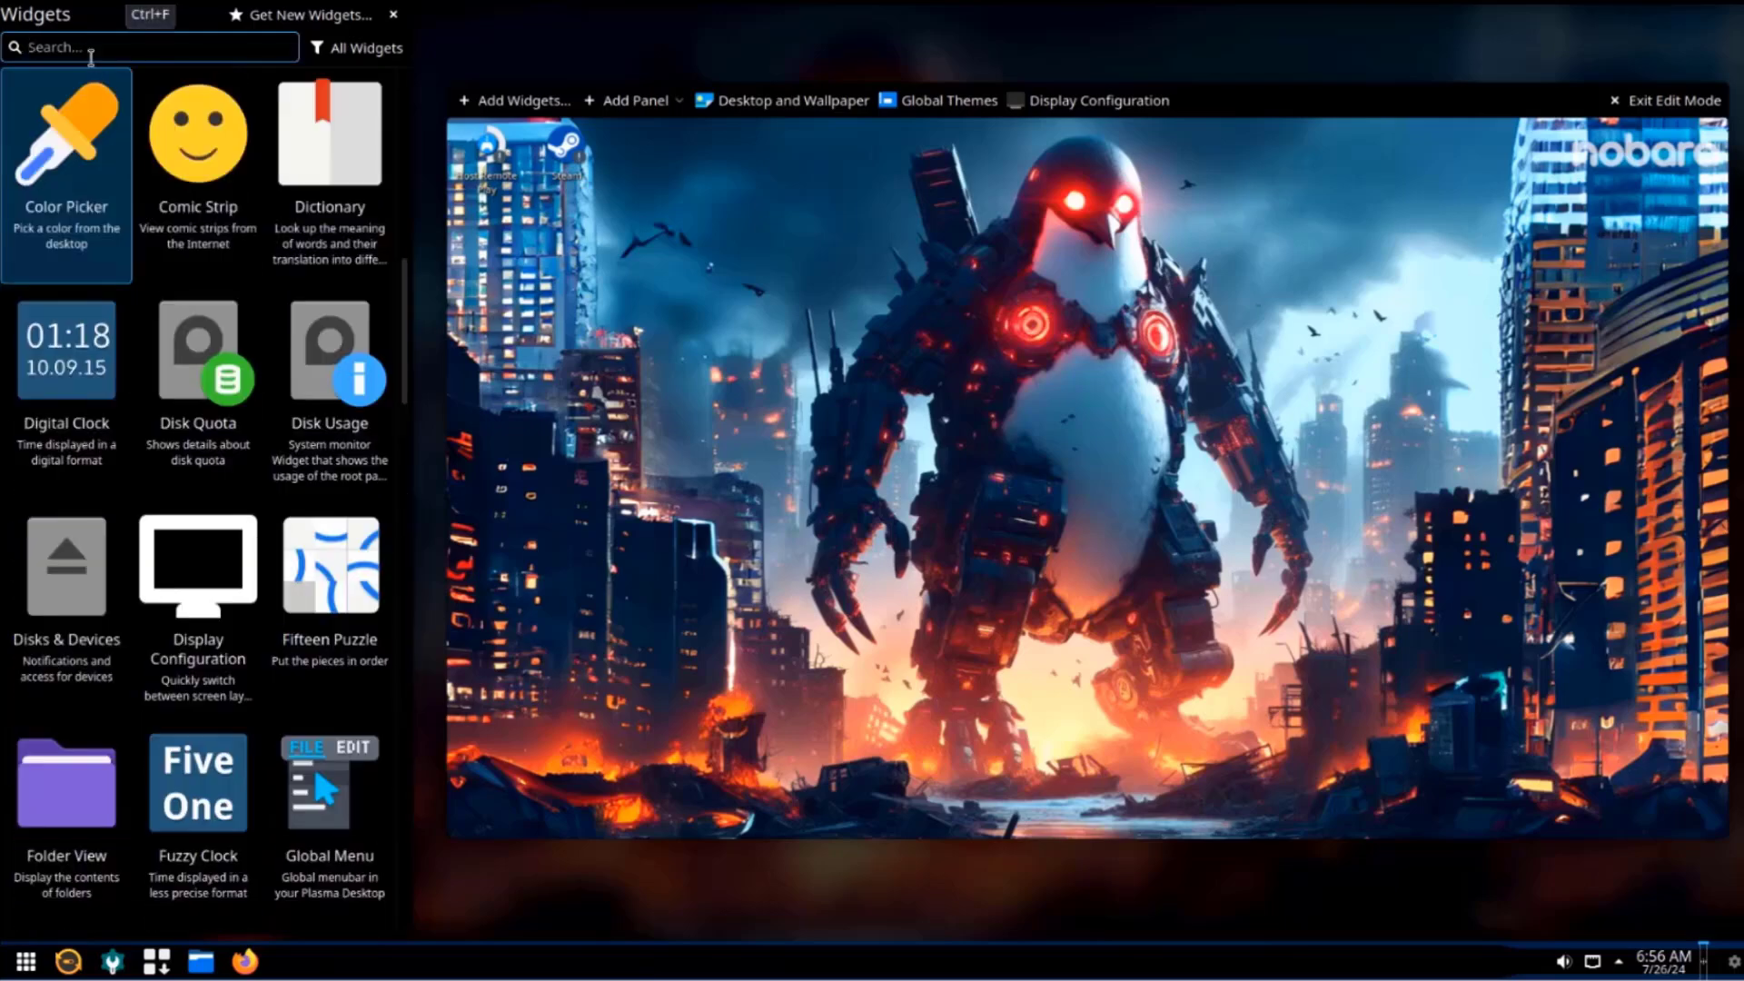
pyautogui.scroll(2, 74, 380)
pyautogui.moveTo(74, 380); pyautogui.dragTo(698, 416)
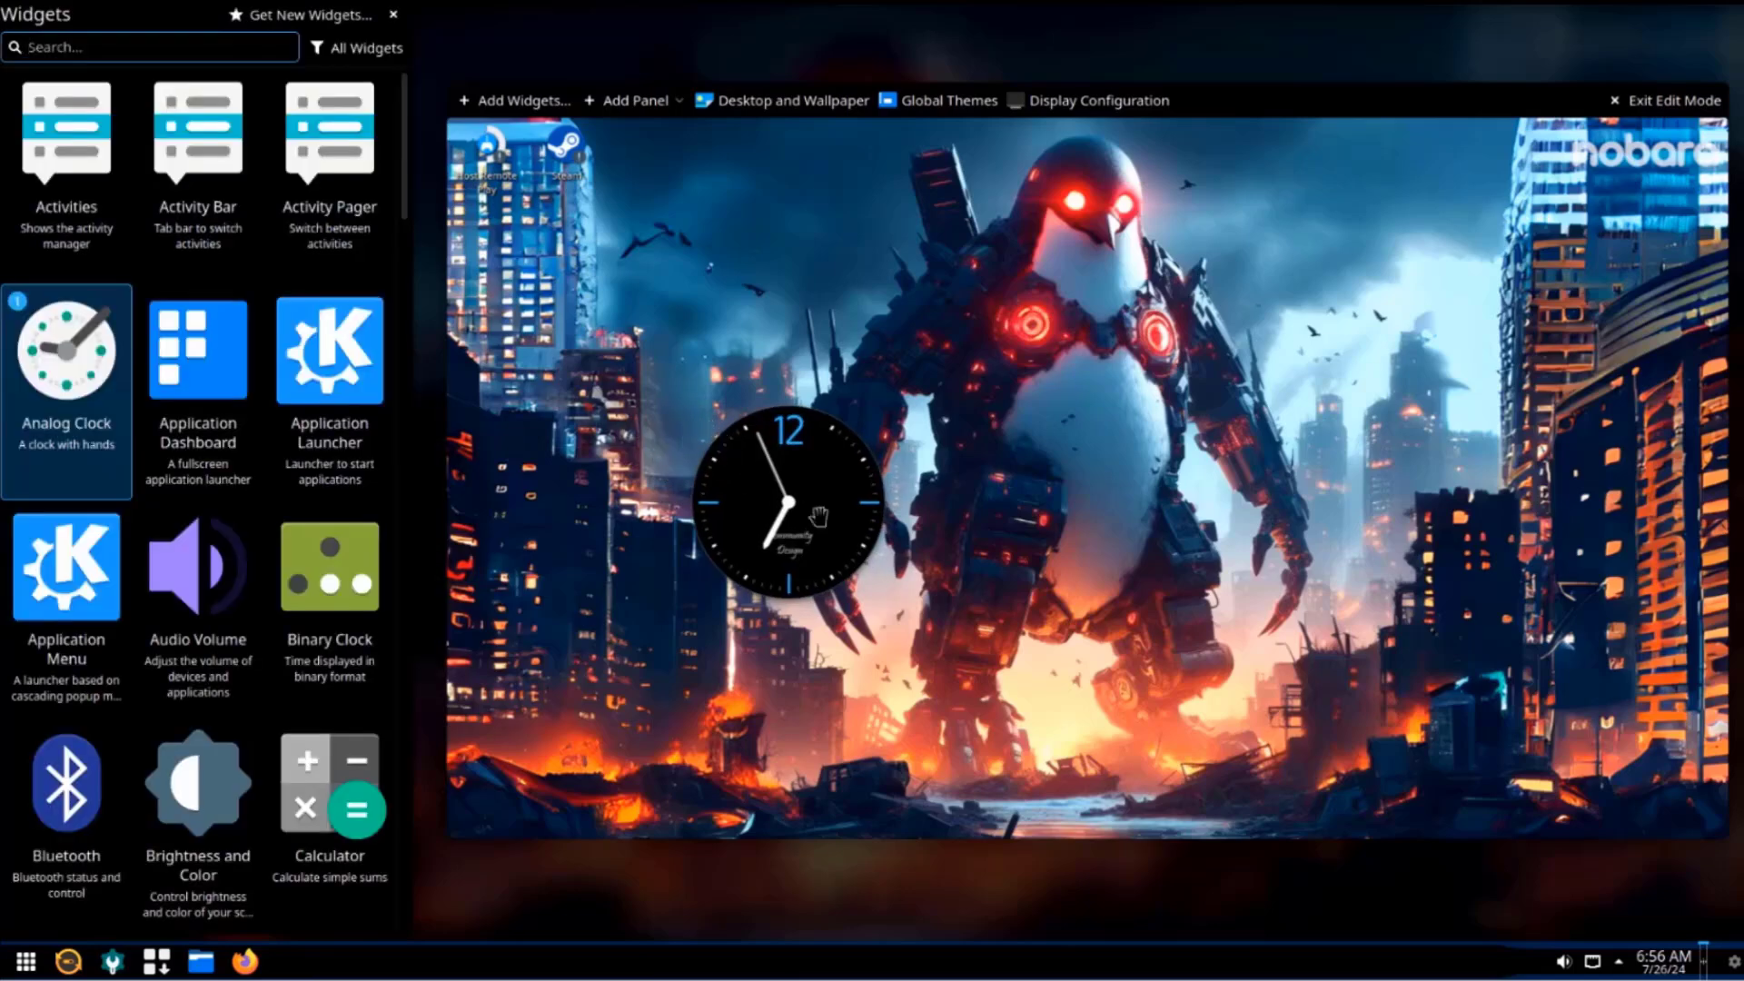
# Remove the Analog Clock from the desktop and dismiss the removal notification.
pyautogui.click(996, 590)
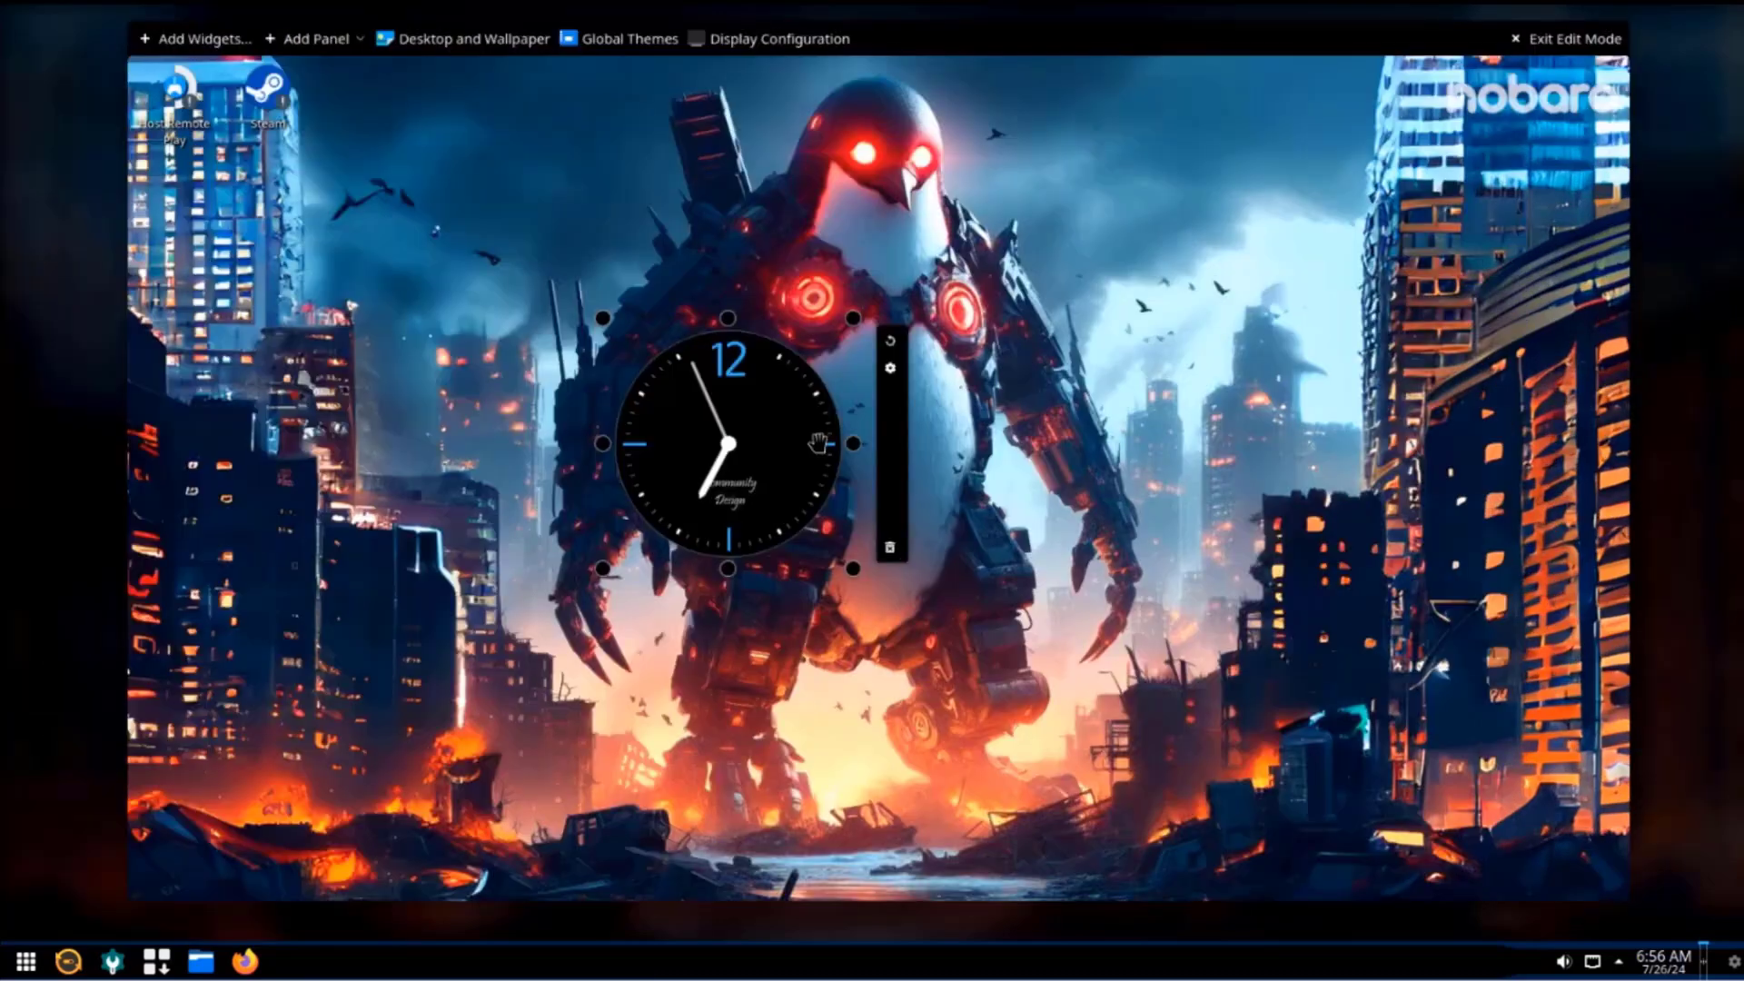
pyautogui.click(891, 549)
pyautogui.click(1707, 779)
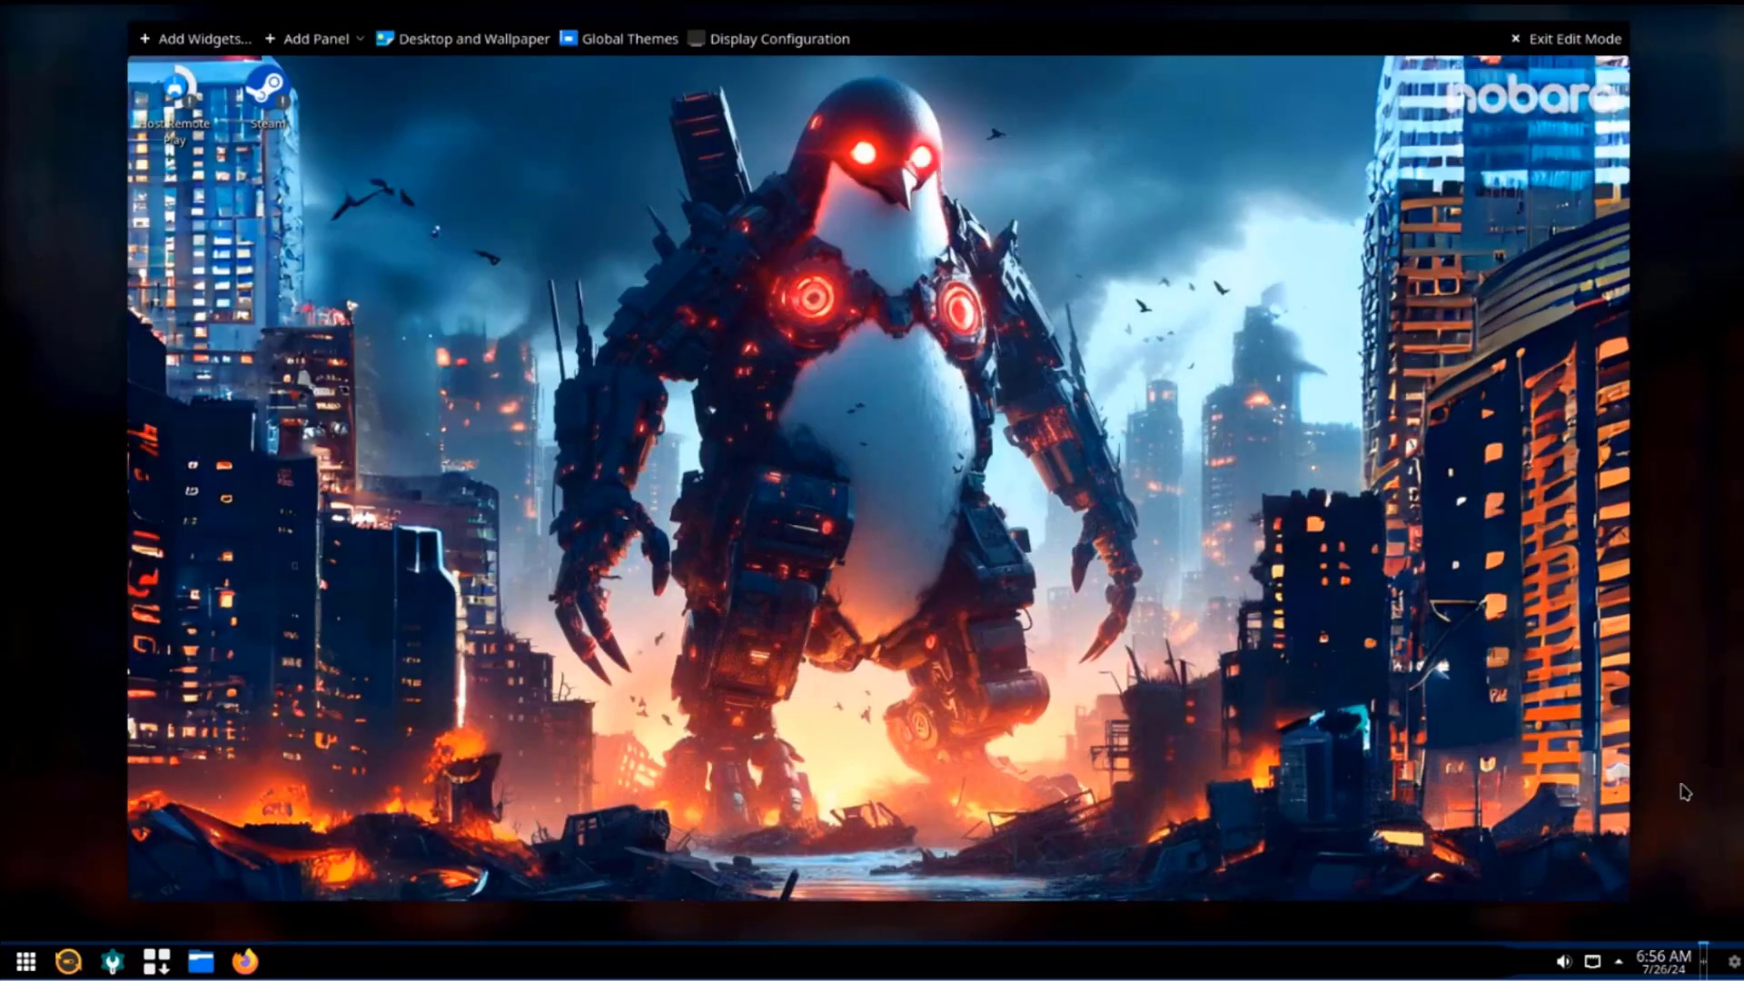
# Exit edit mode and open System Settings at Window Management > Virtual Desktops.
pyautogui.press('Escape')
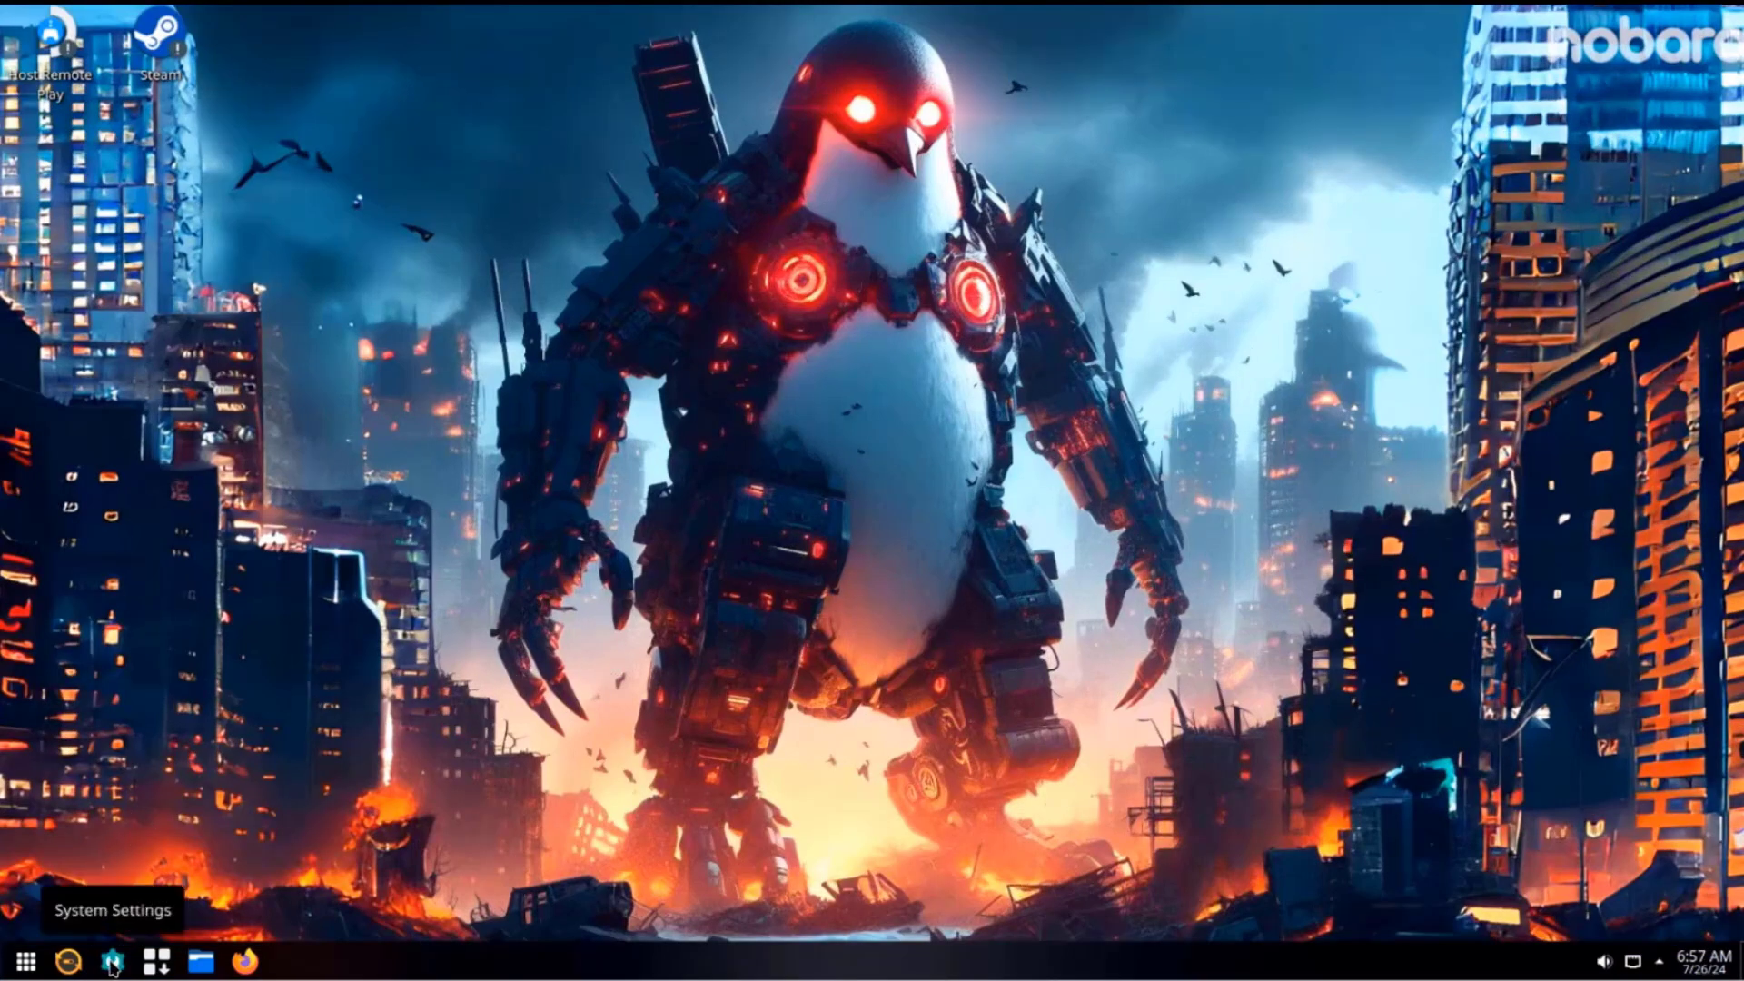
pyautogui.click(111, 962)
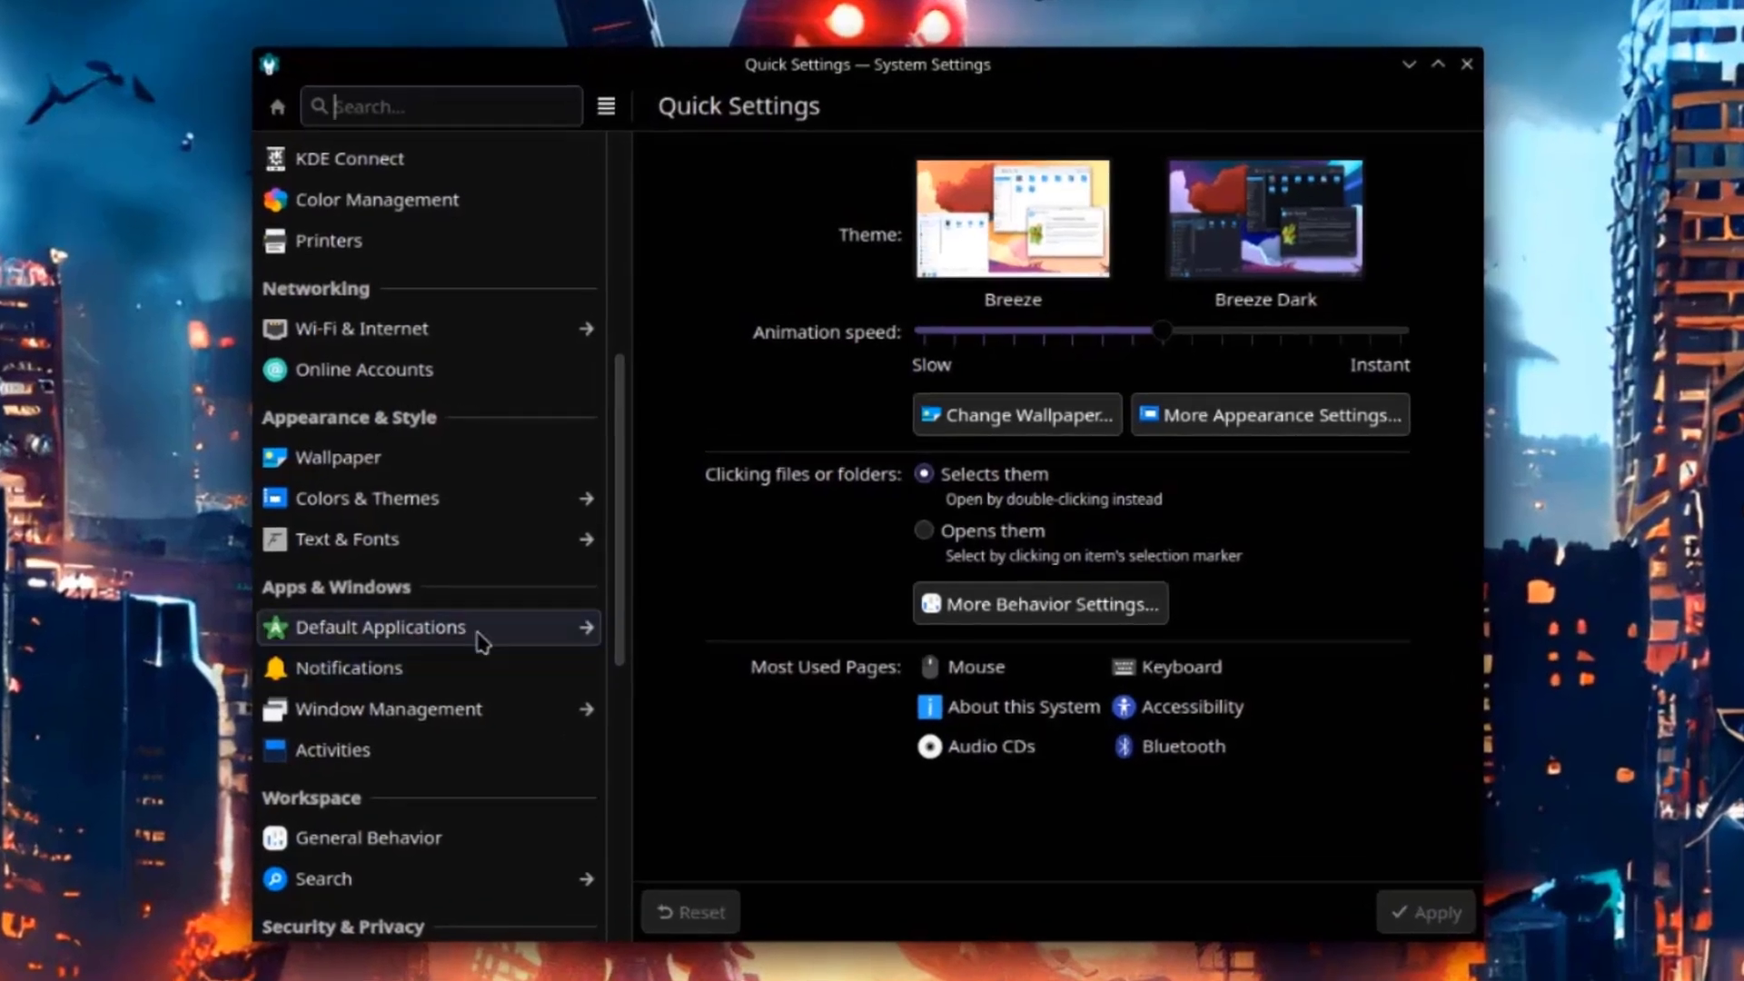
pyautogui.click(369, 715)
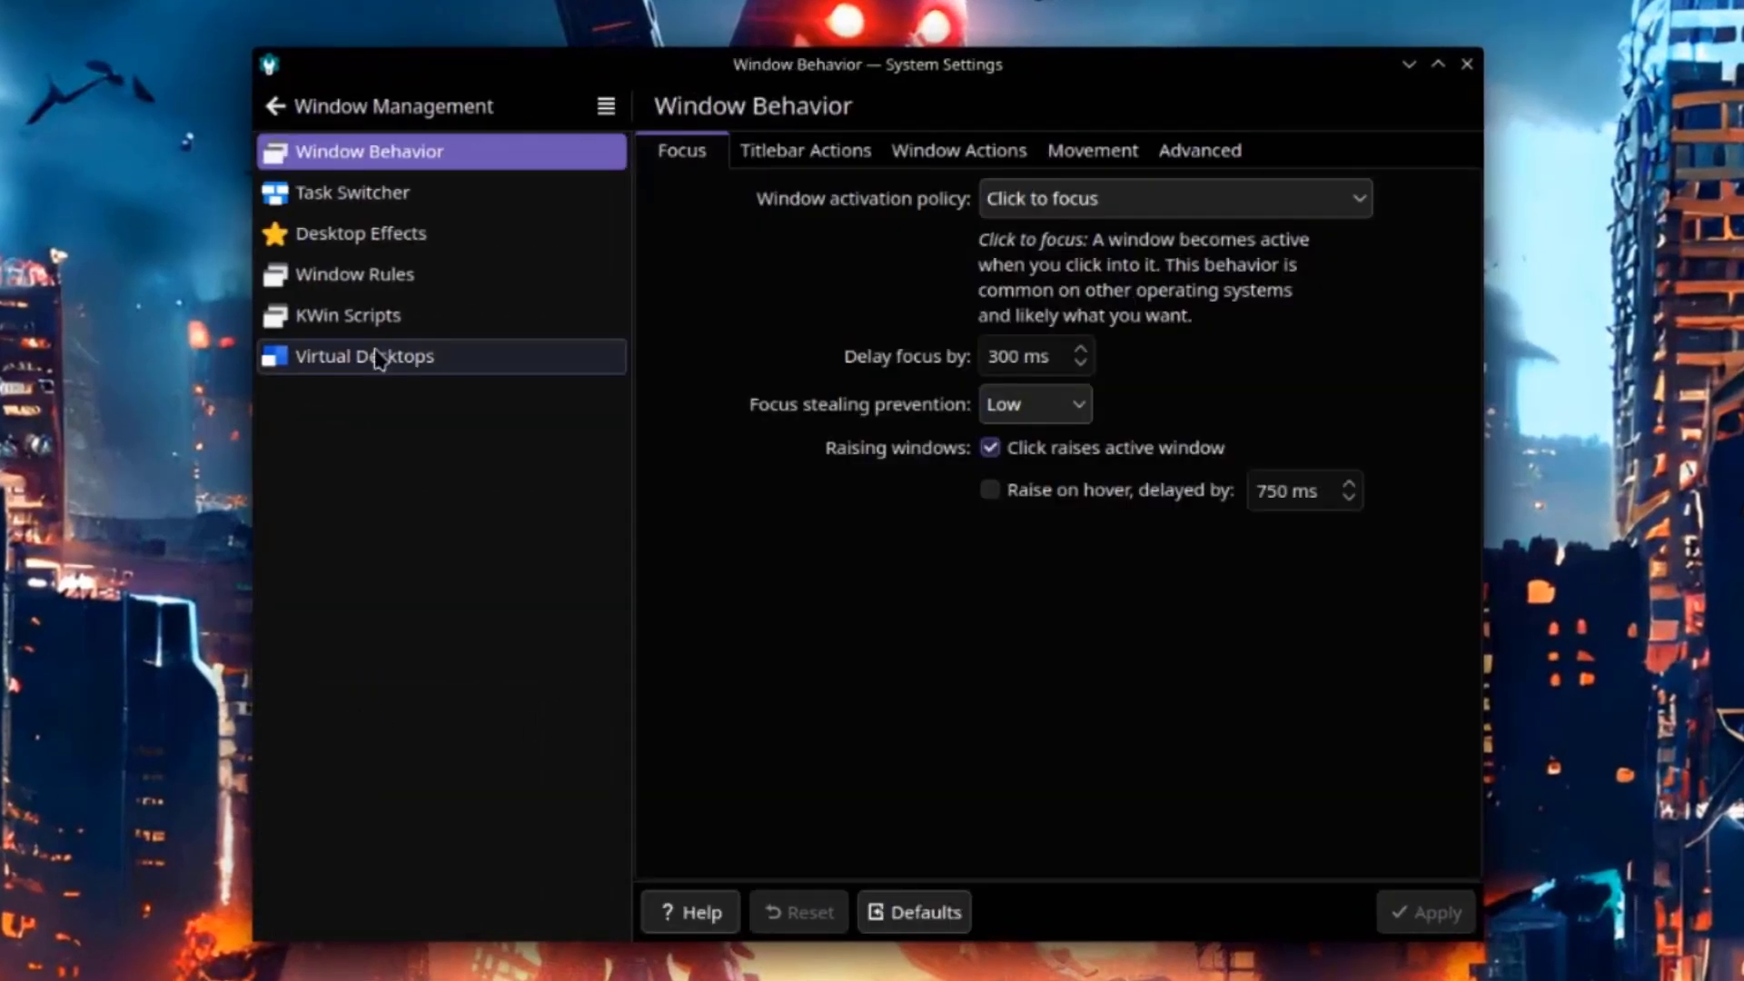
pyautogui.click(375, 358)
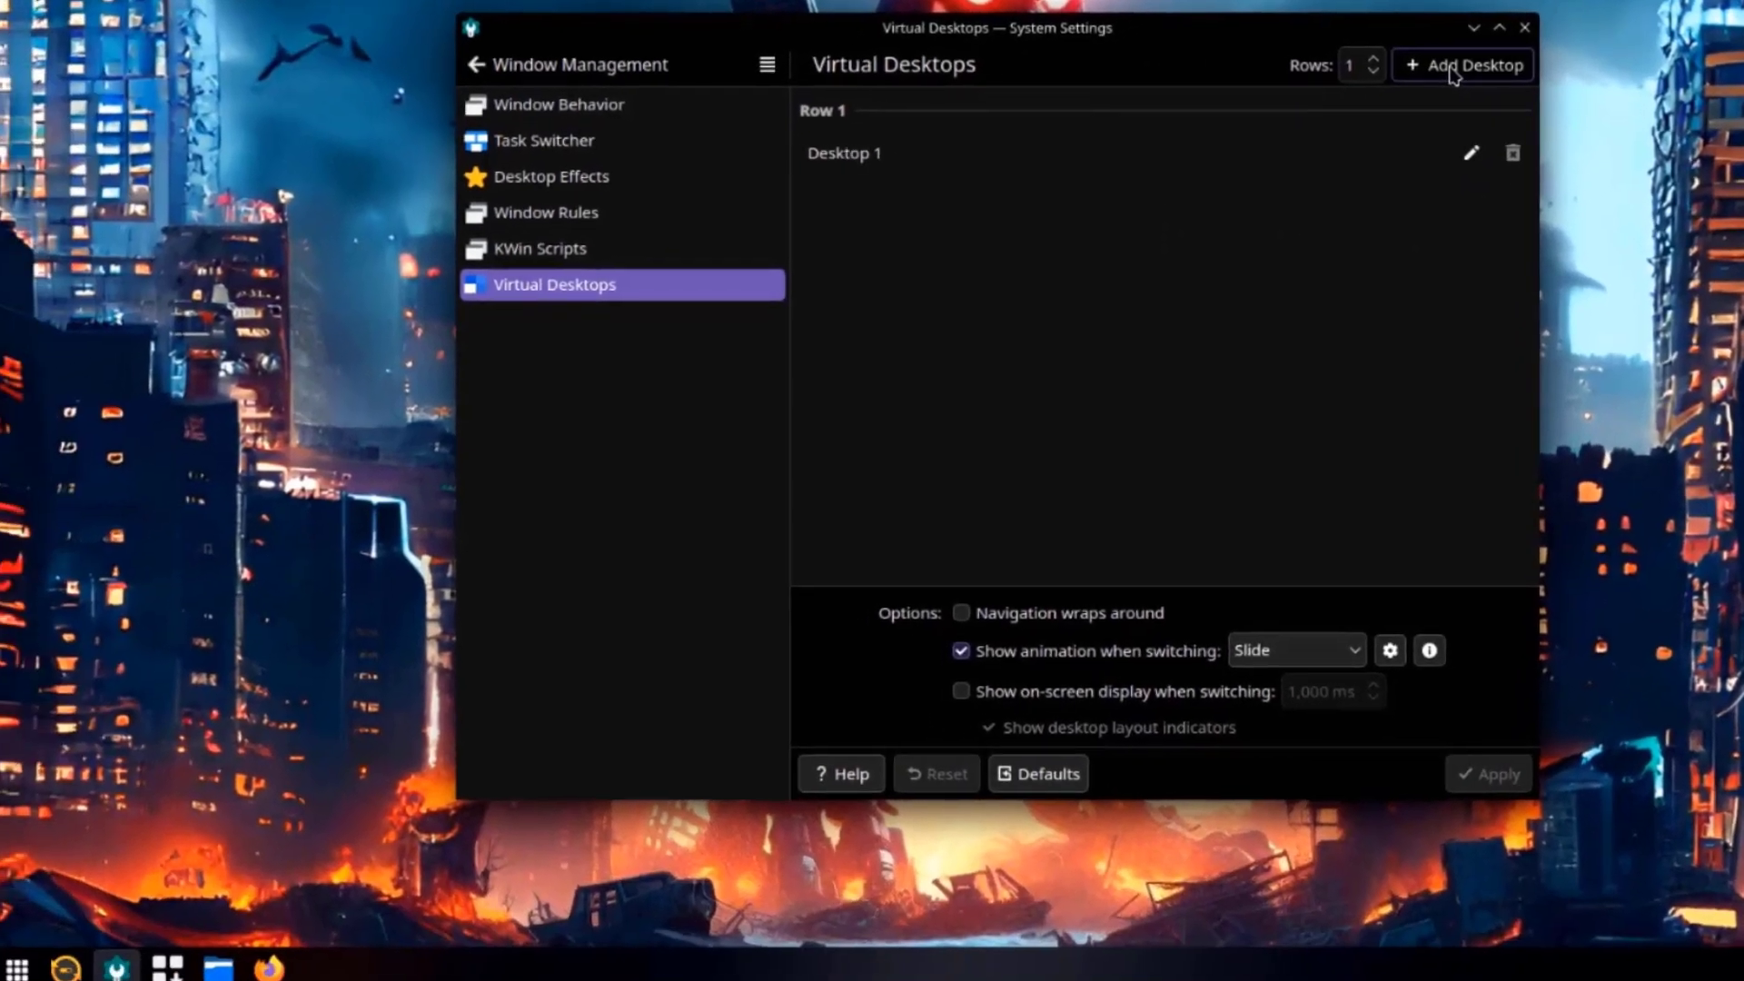
# Add four desktops for Desktop 1 through Desktop 5 and apply the change.
pyautogui.click(1453, 73)
pyautogui.click(1454, 73)
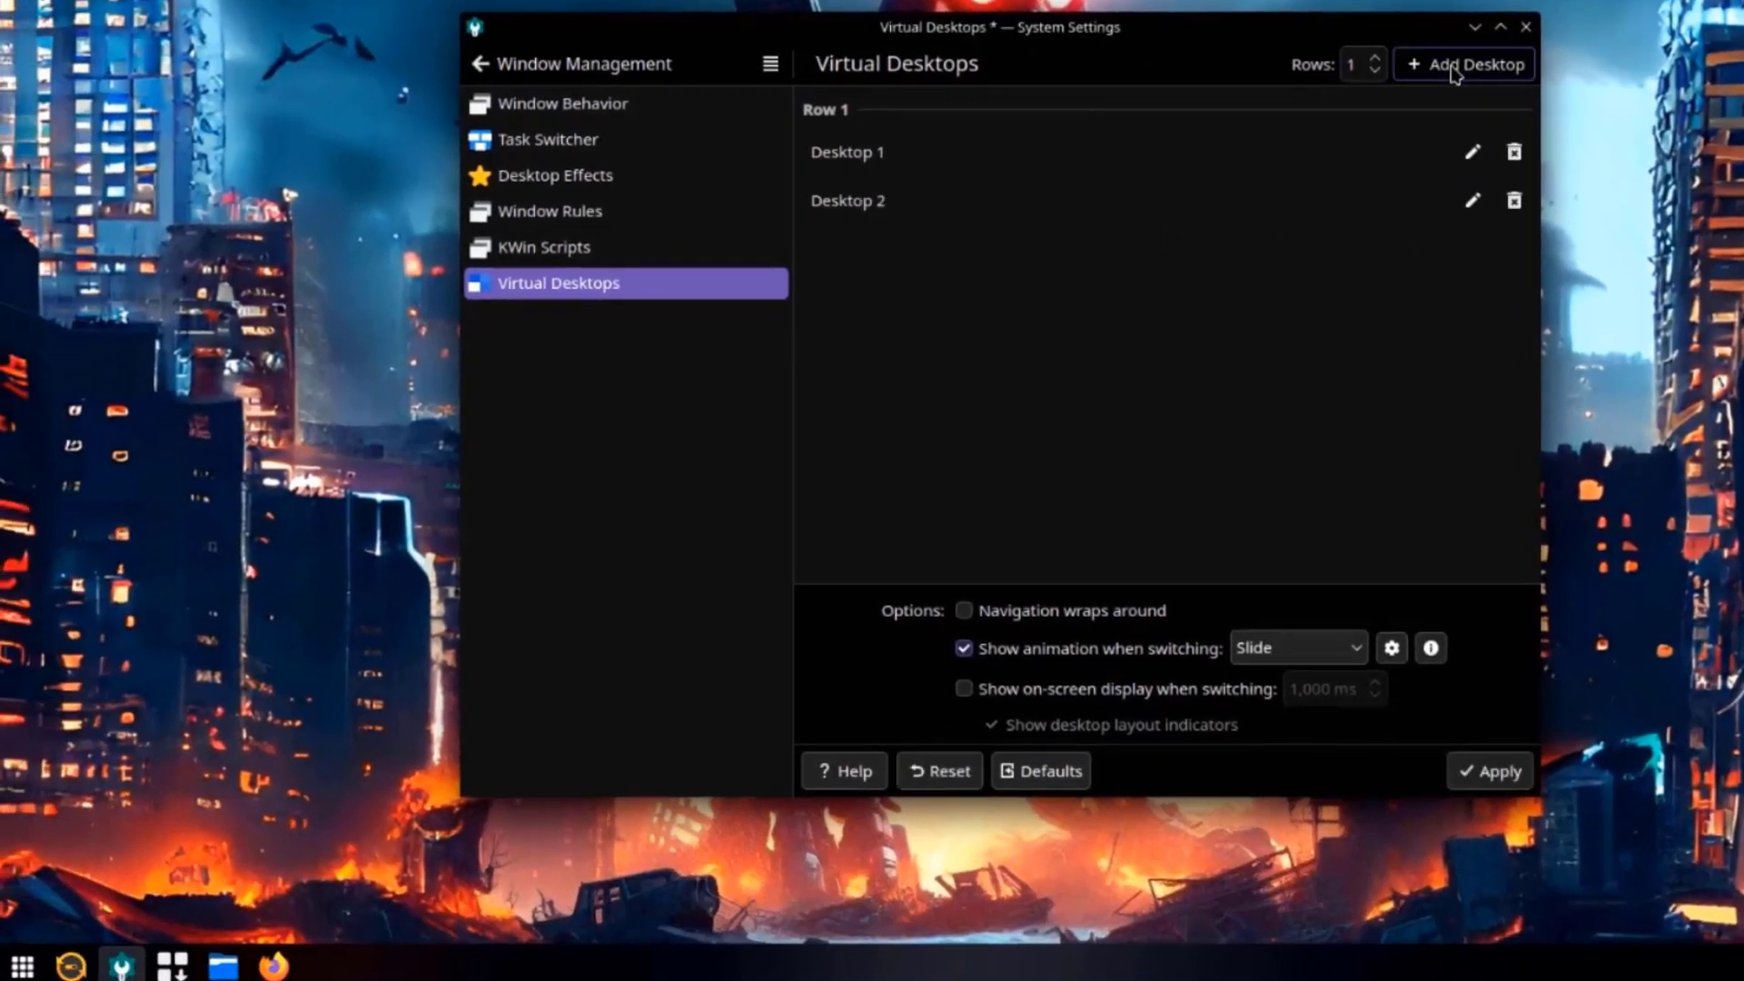
pyautogui.click(1453, 72)
pyautogui.click(1453, 71)
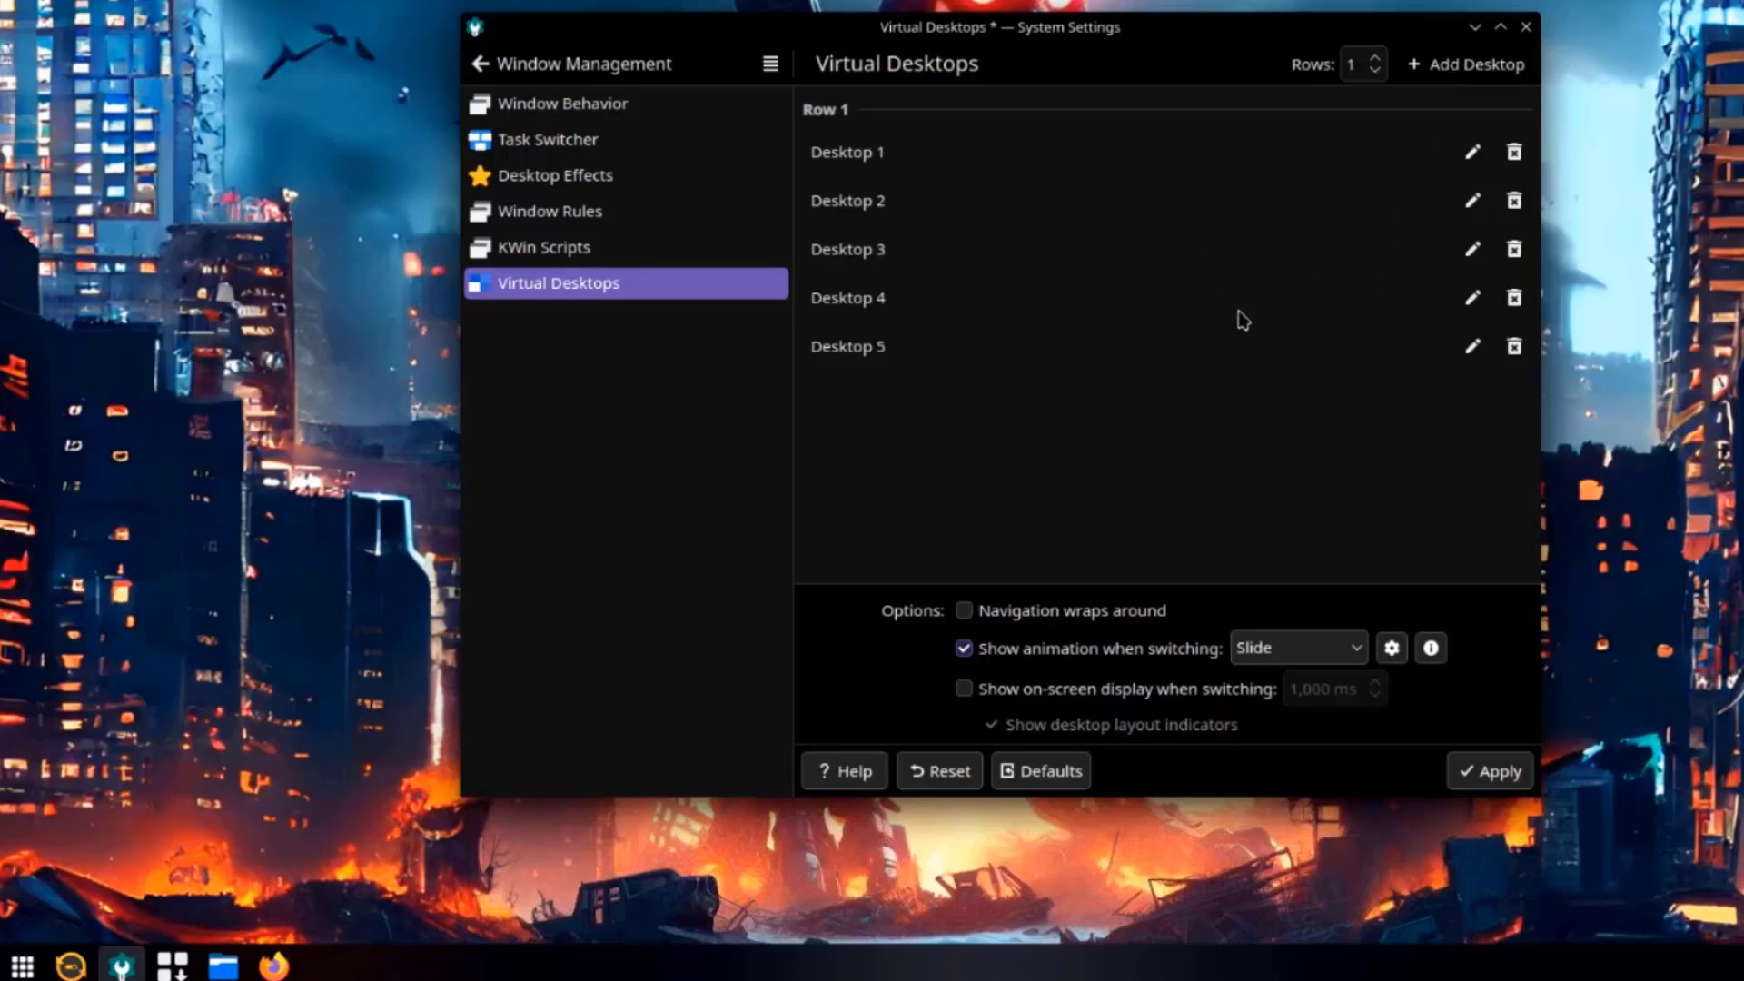
pyautogui.click(1495, 773)
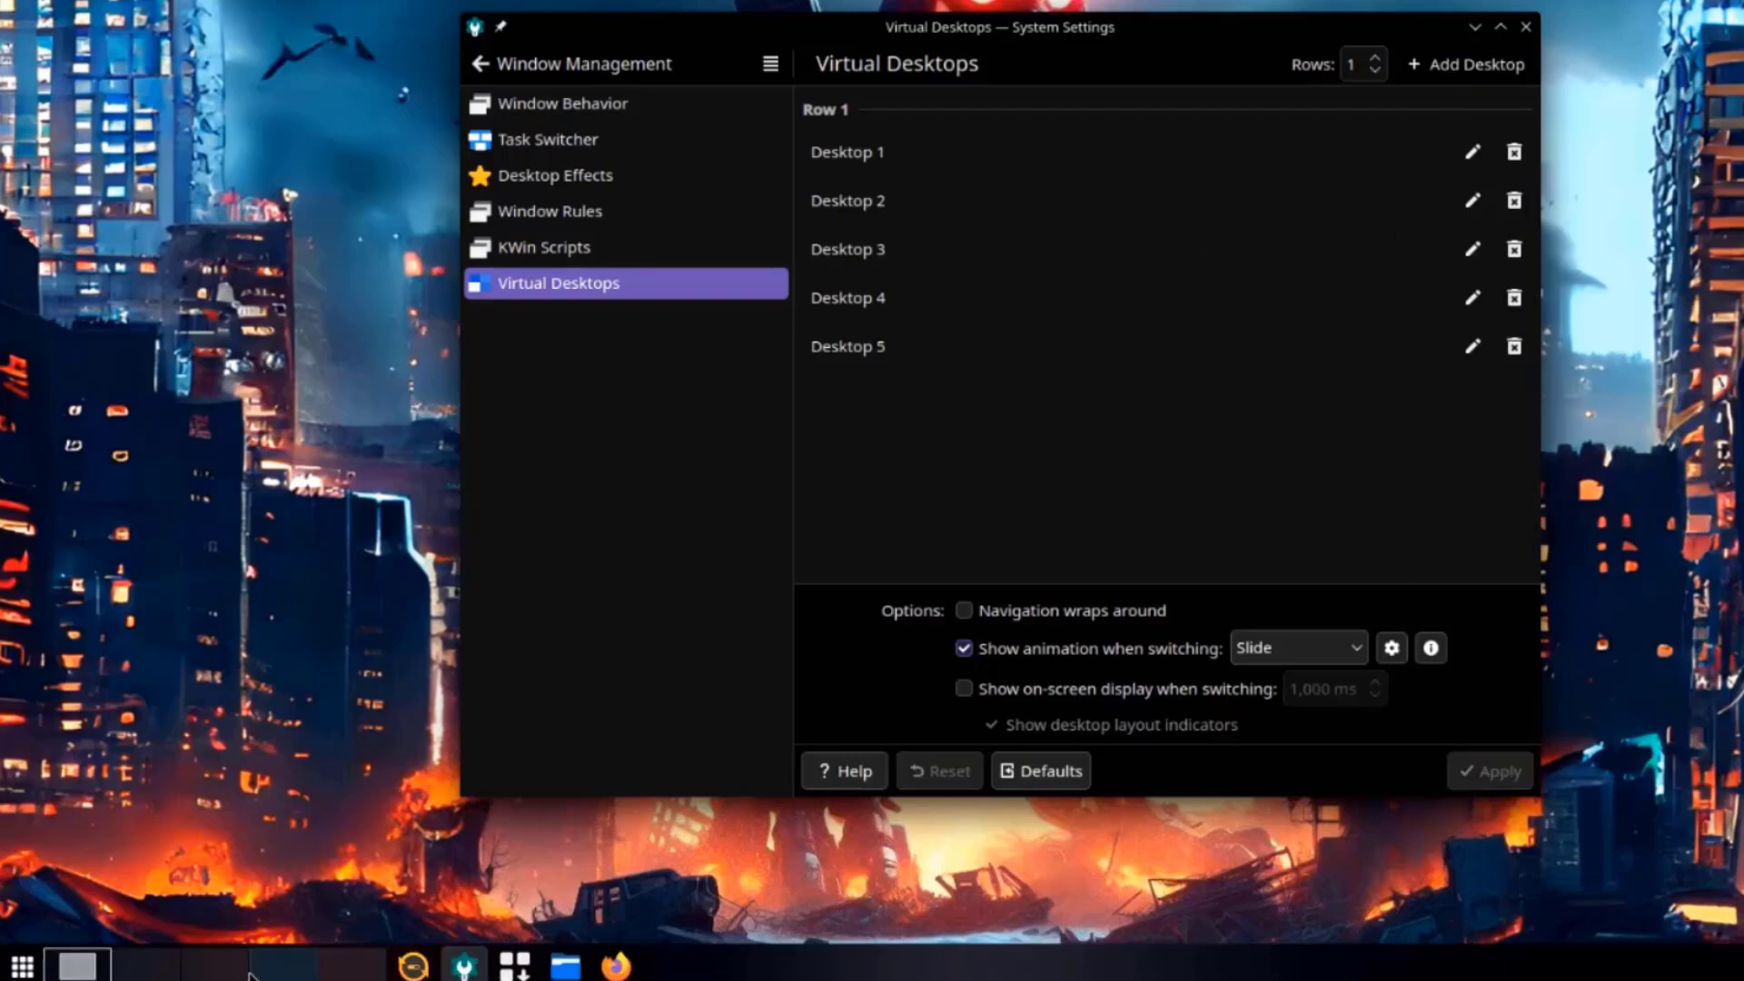
# Tick Cube under Window Management in Desktop Effects and apply the change.
pyautogui.click(568, 184)
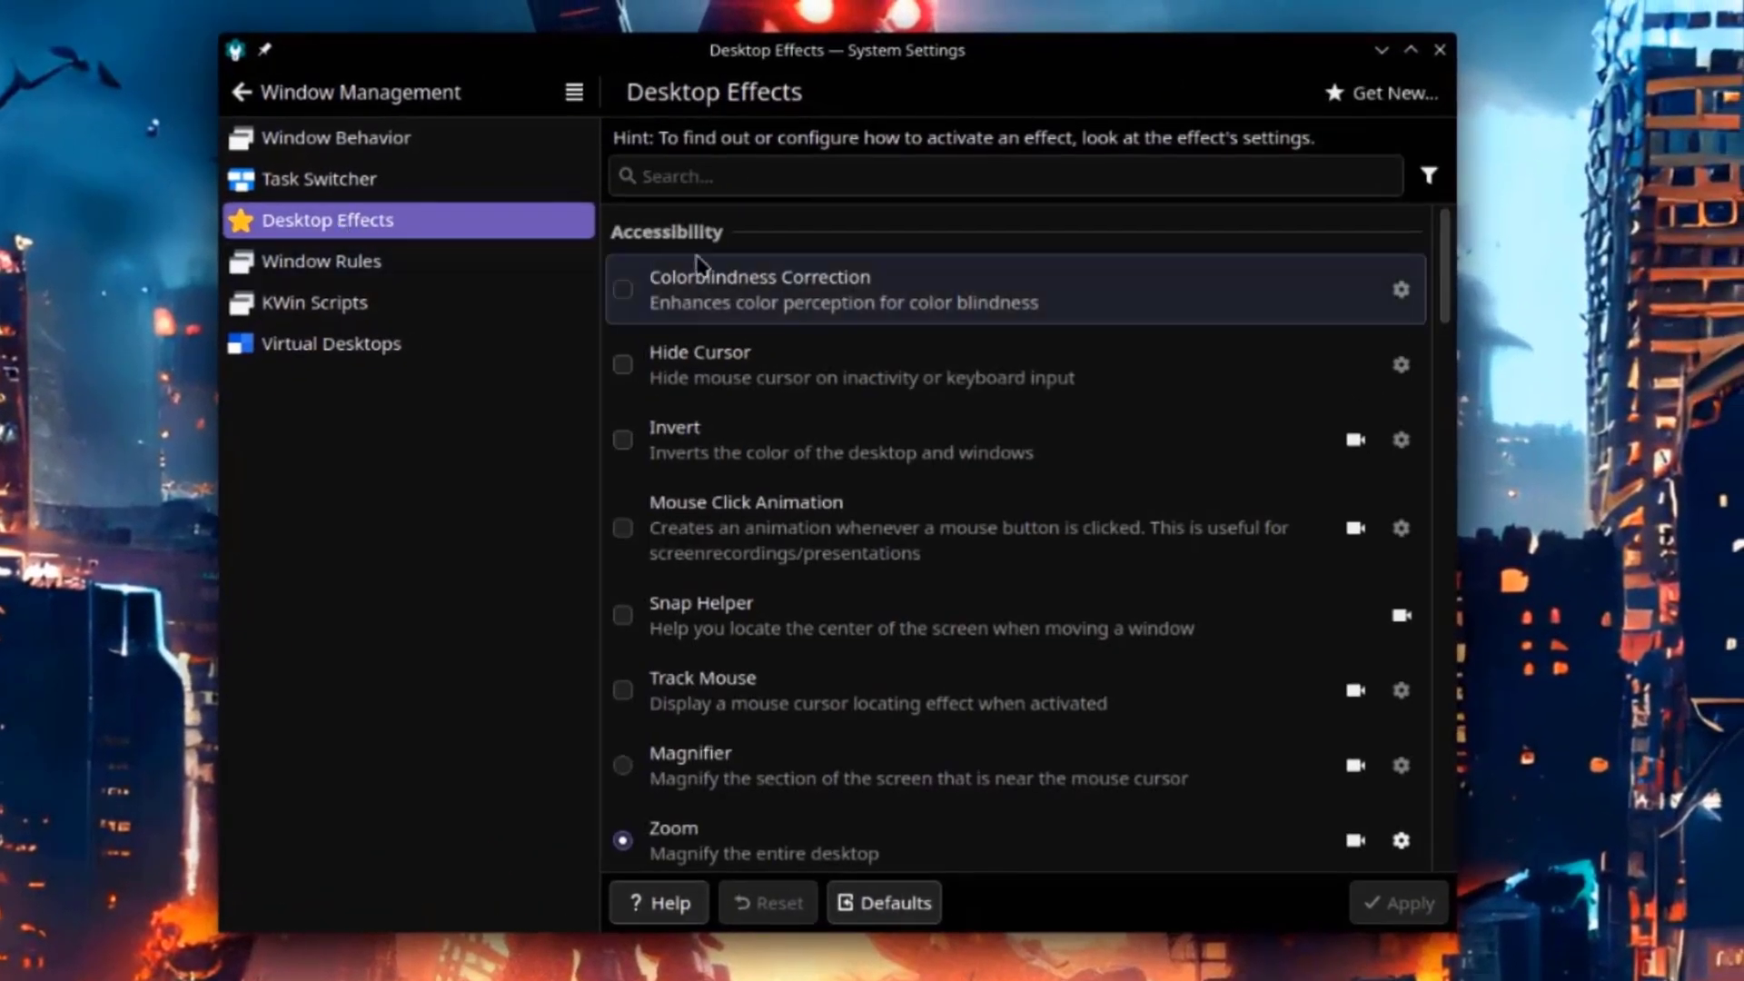
pyautogui.scroll(-15, 1072, 464)
pyautogui.scroll(-15, 1079, 476)
pyautogui.scroll(-8, 1079, 507)
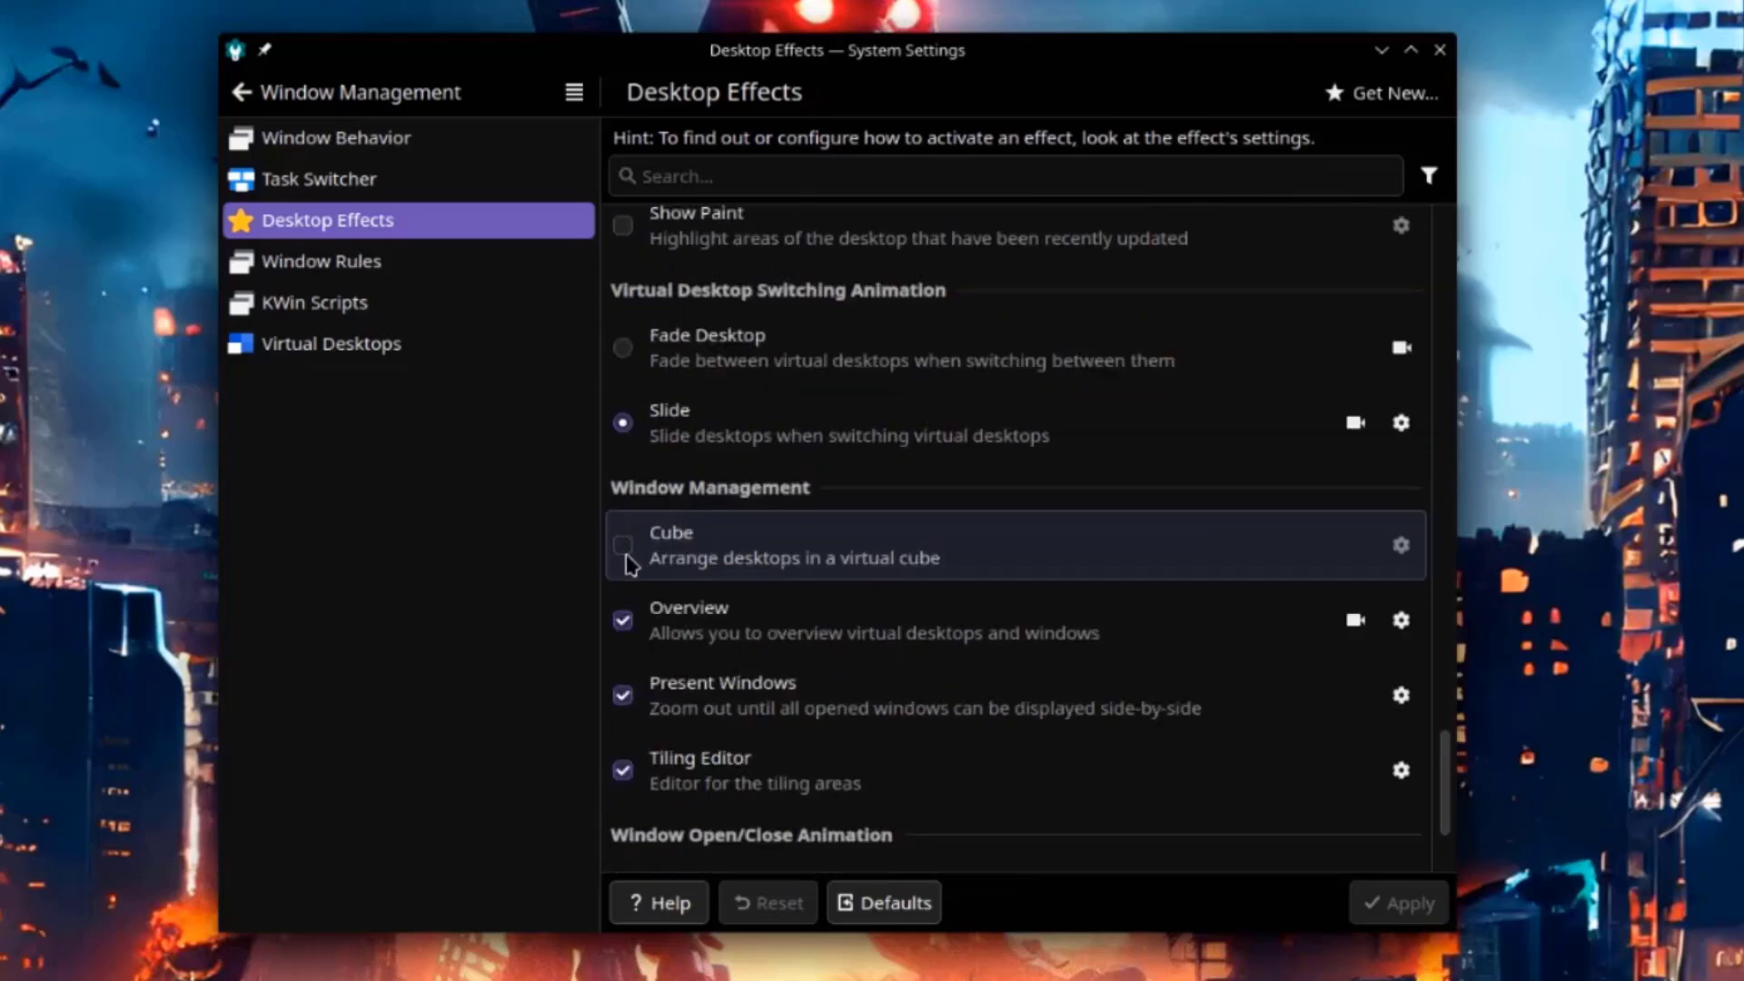
pyautogui.click(623, 549)
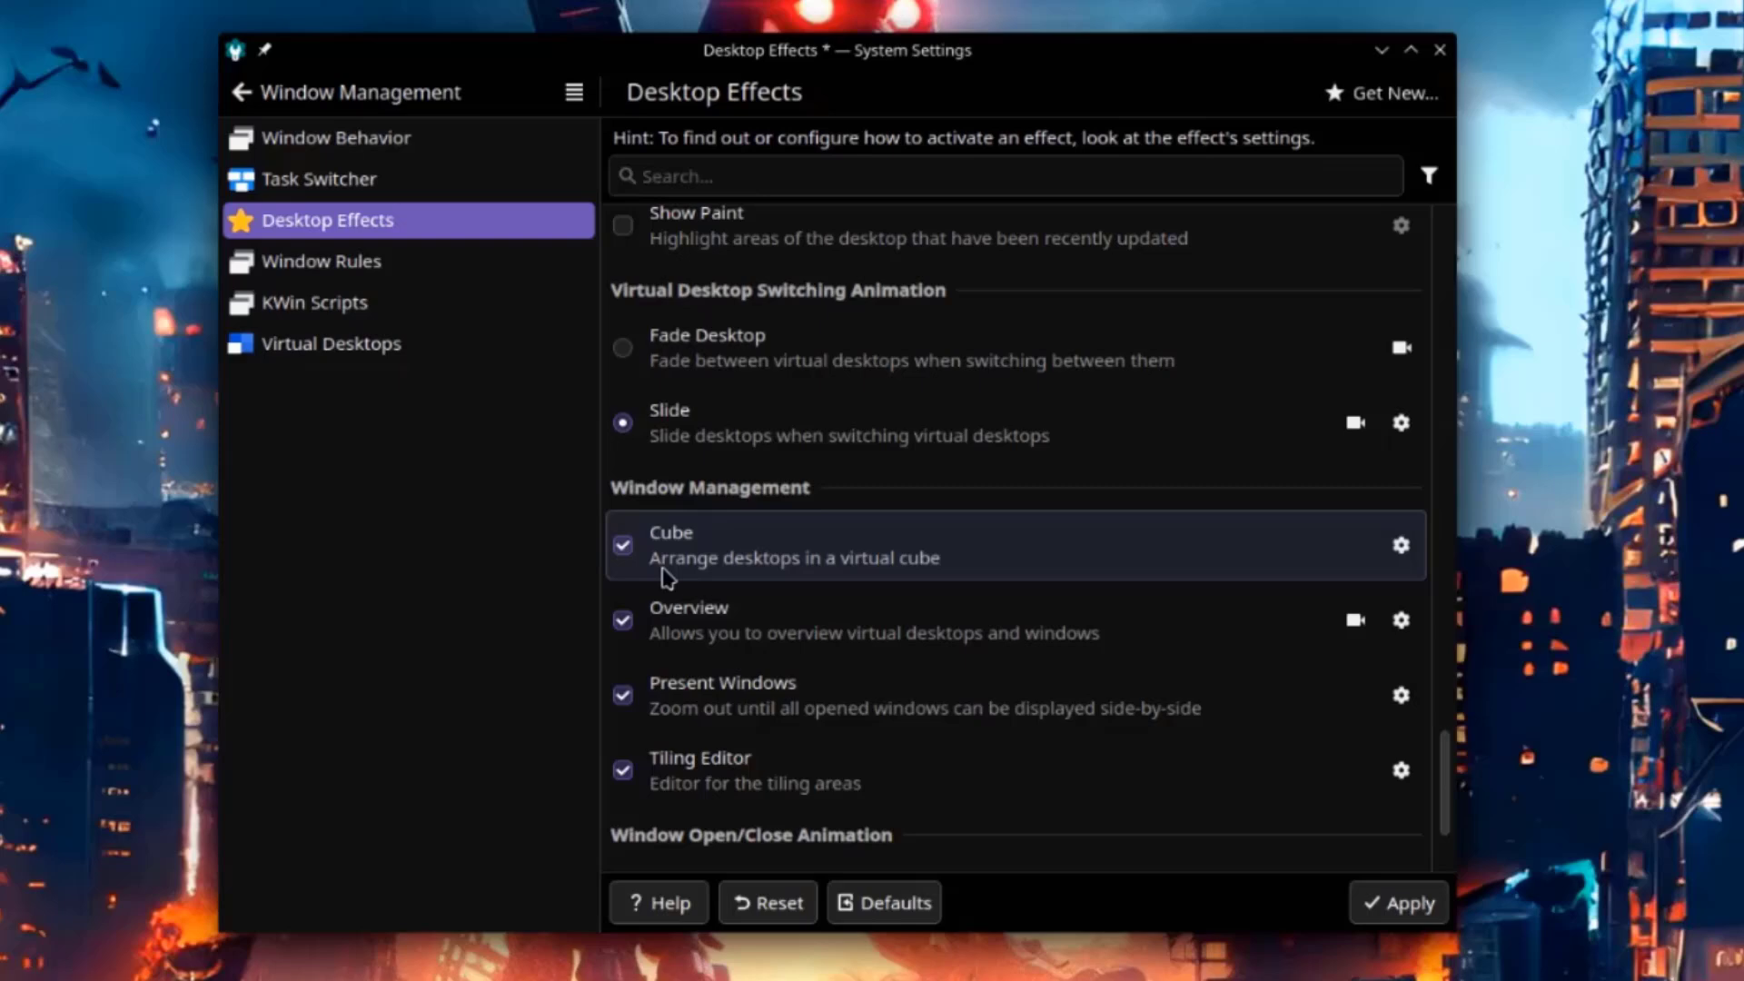
pyautogui.click(1396, 909)
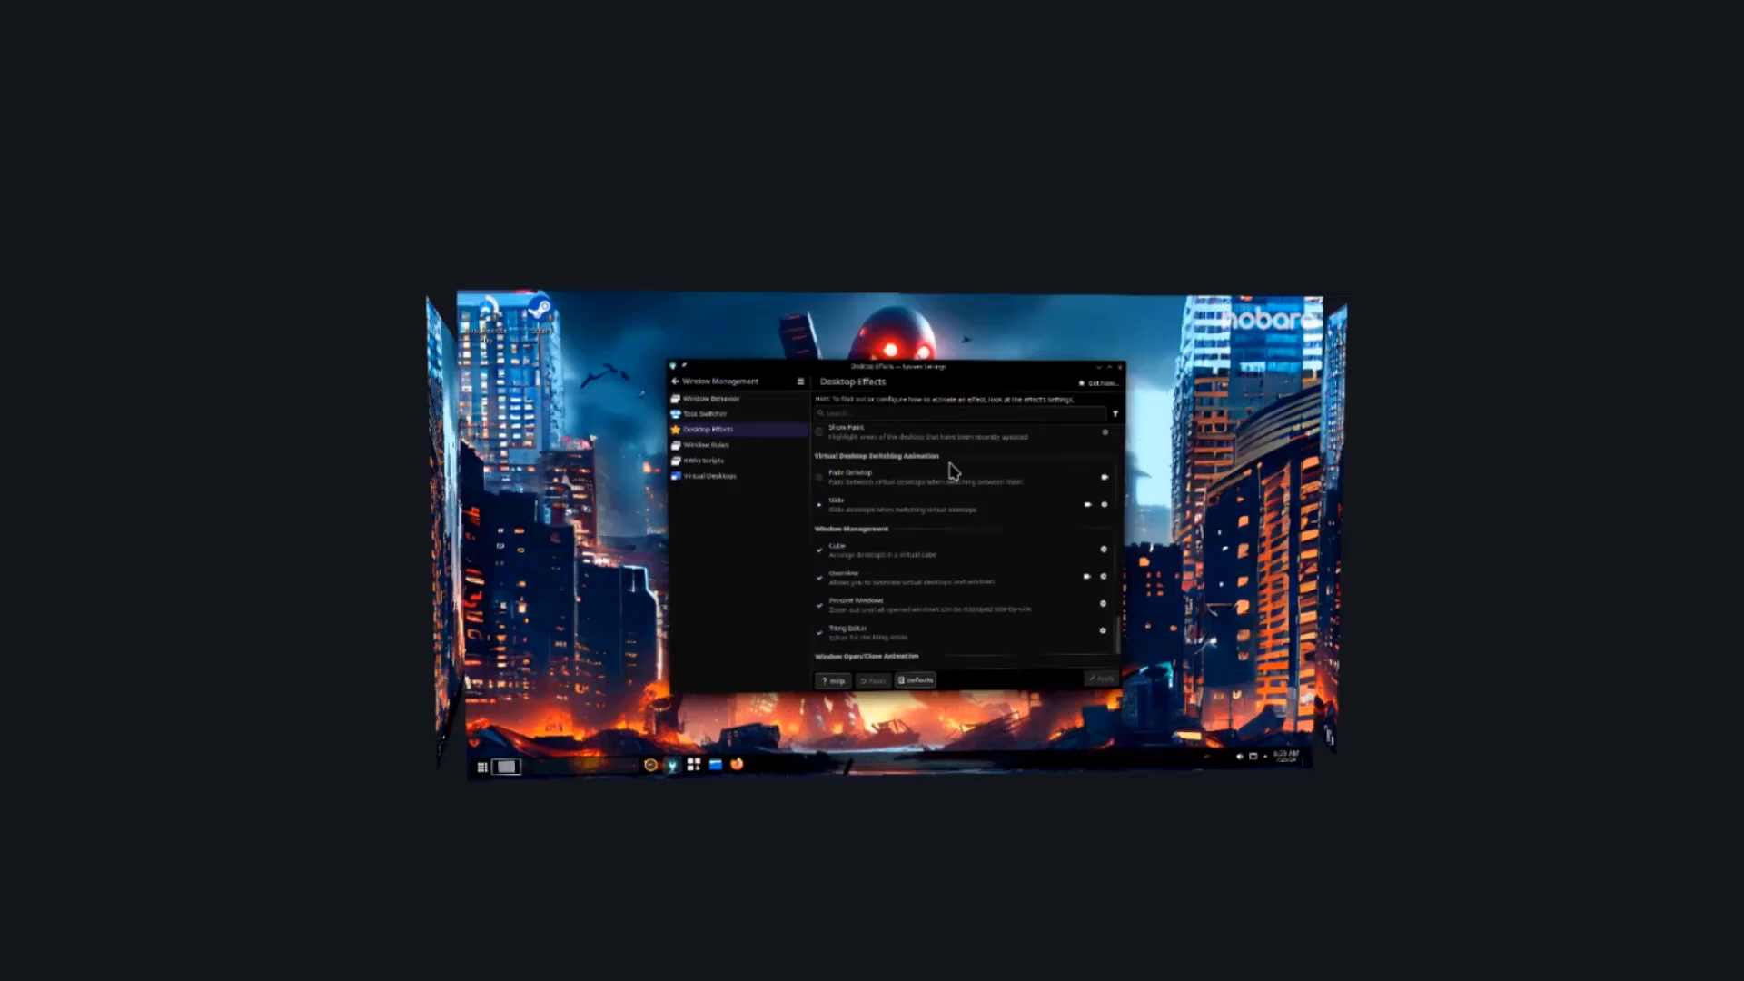
# Leave the cube view, open Nobara Driver Manager and inspect the nvidia-driver 555.58.02 package details.
pyautogui.click(1042, 661)
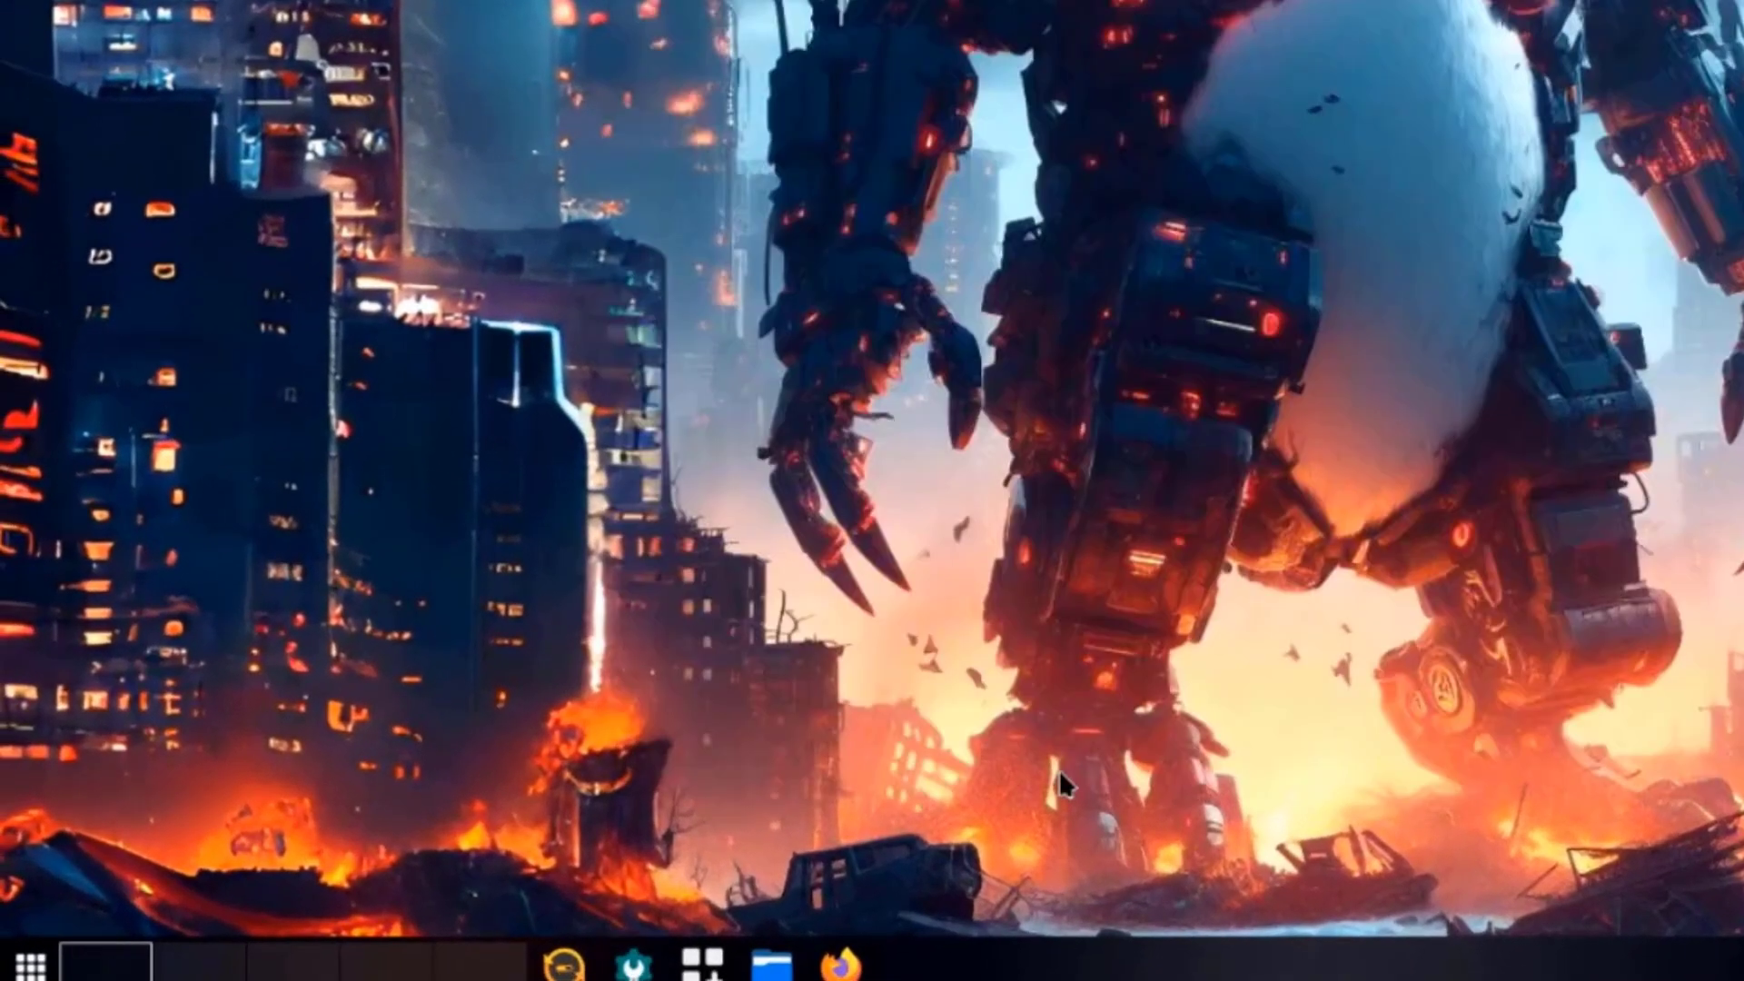
pyautogui.press('super')
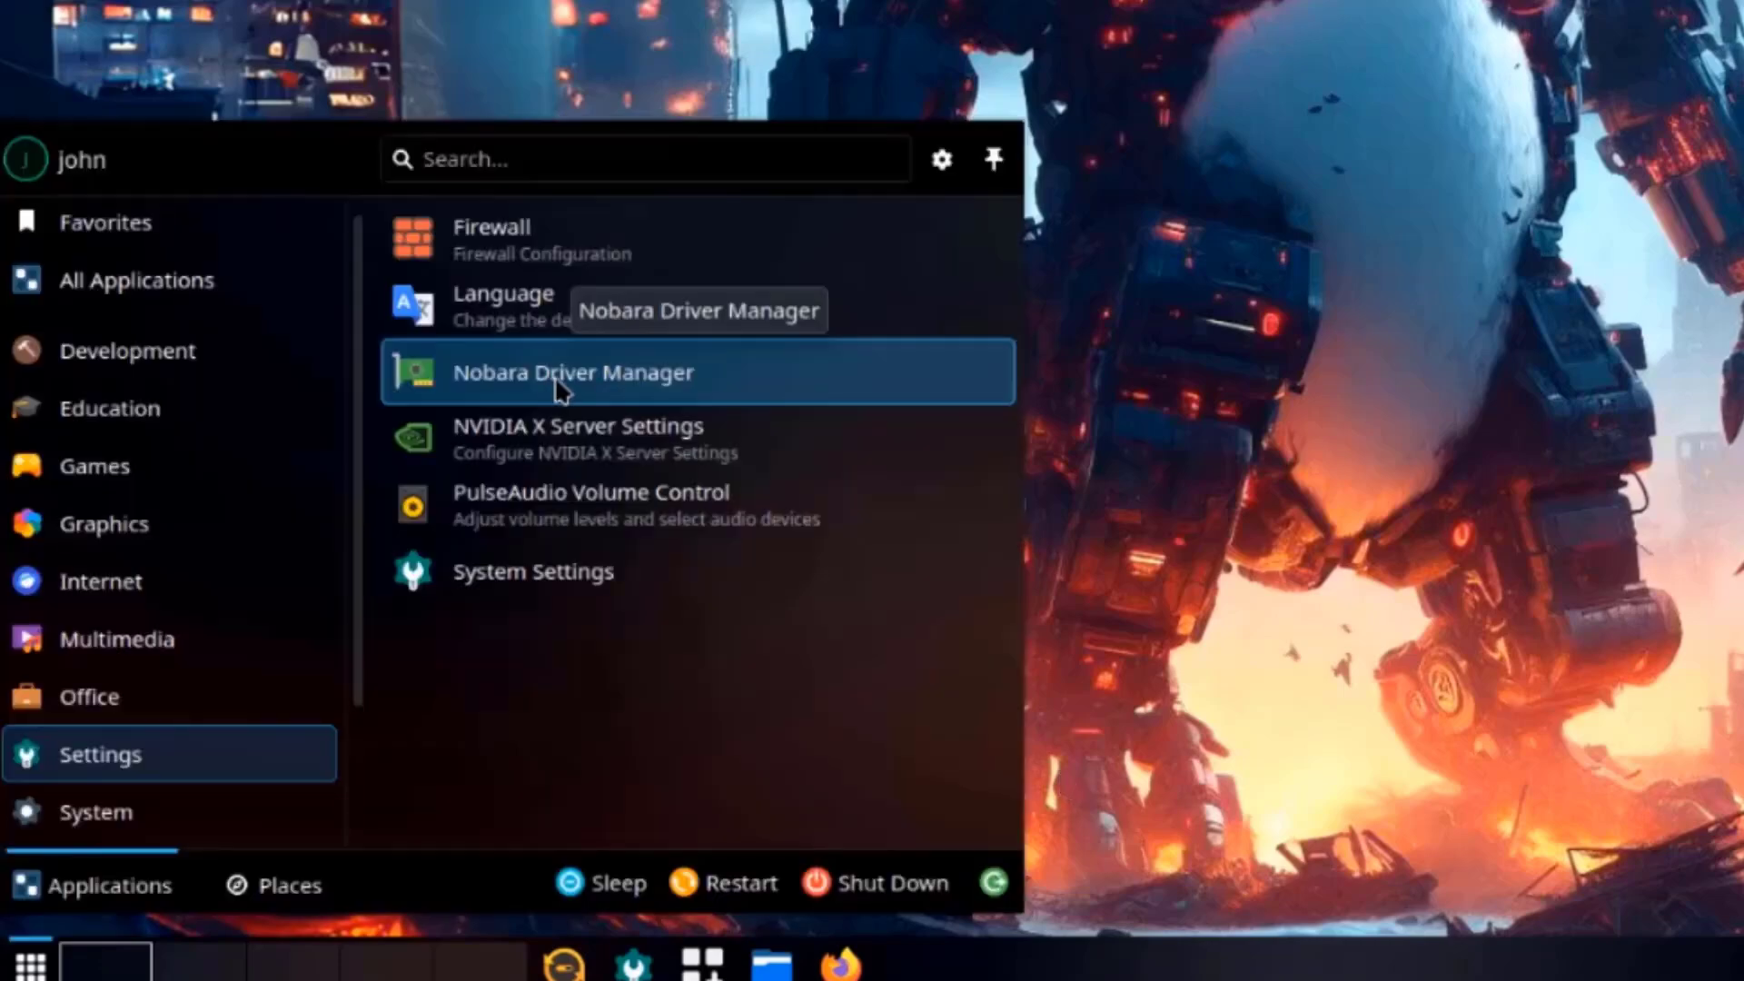
pyautogui.click(574, 372)
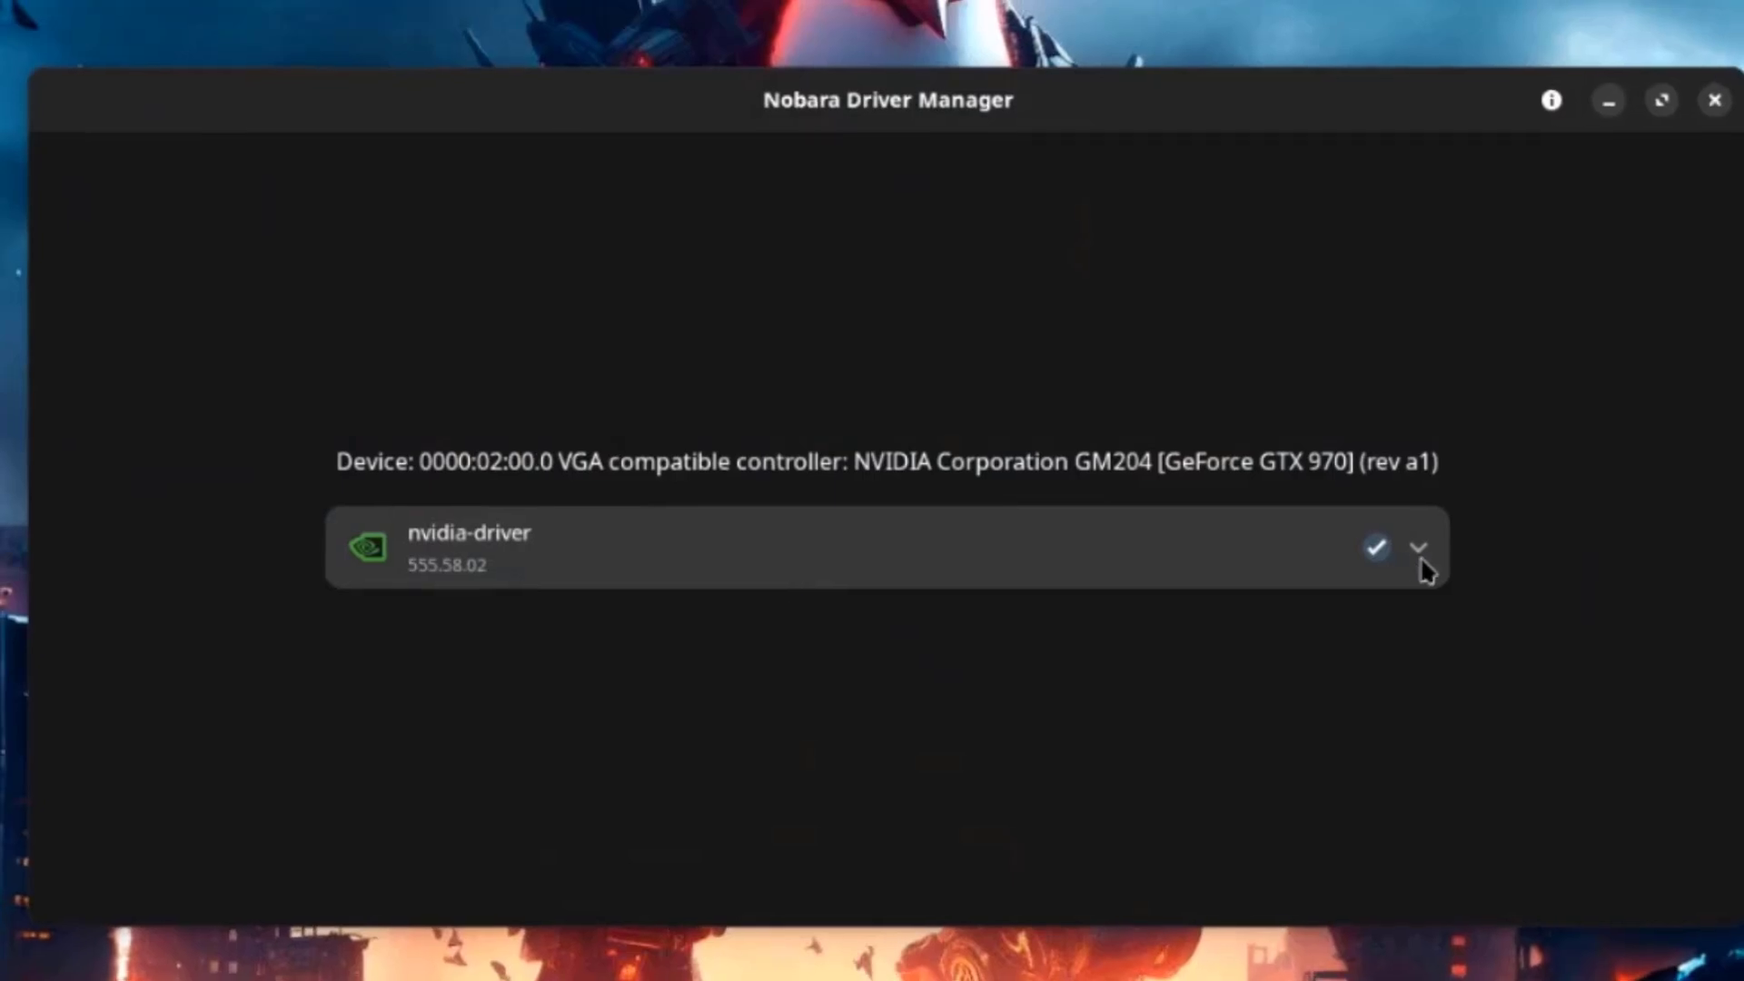
pyautogui.click(1420, 563)
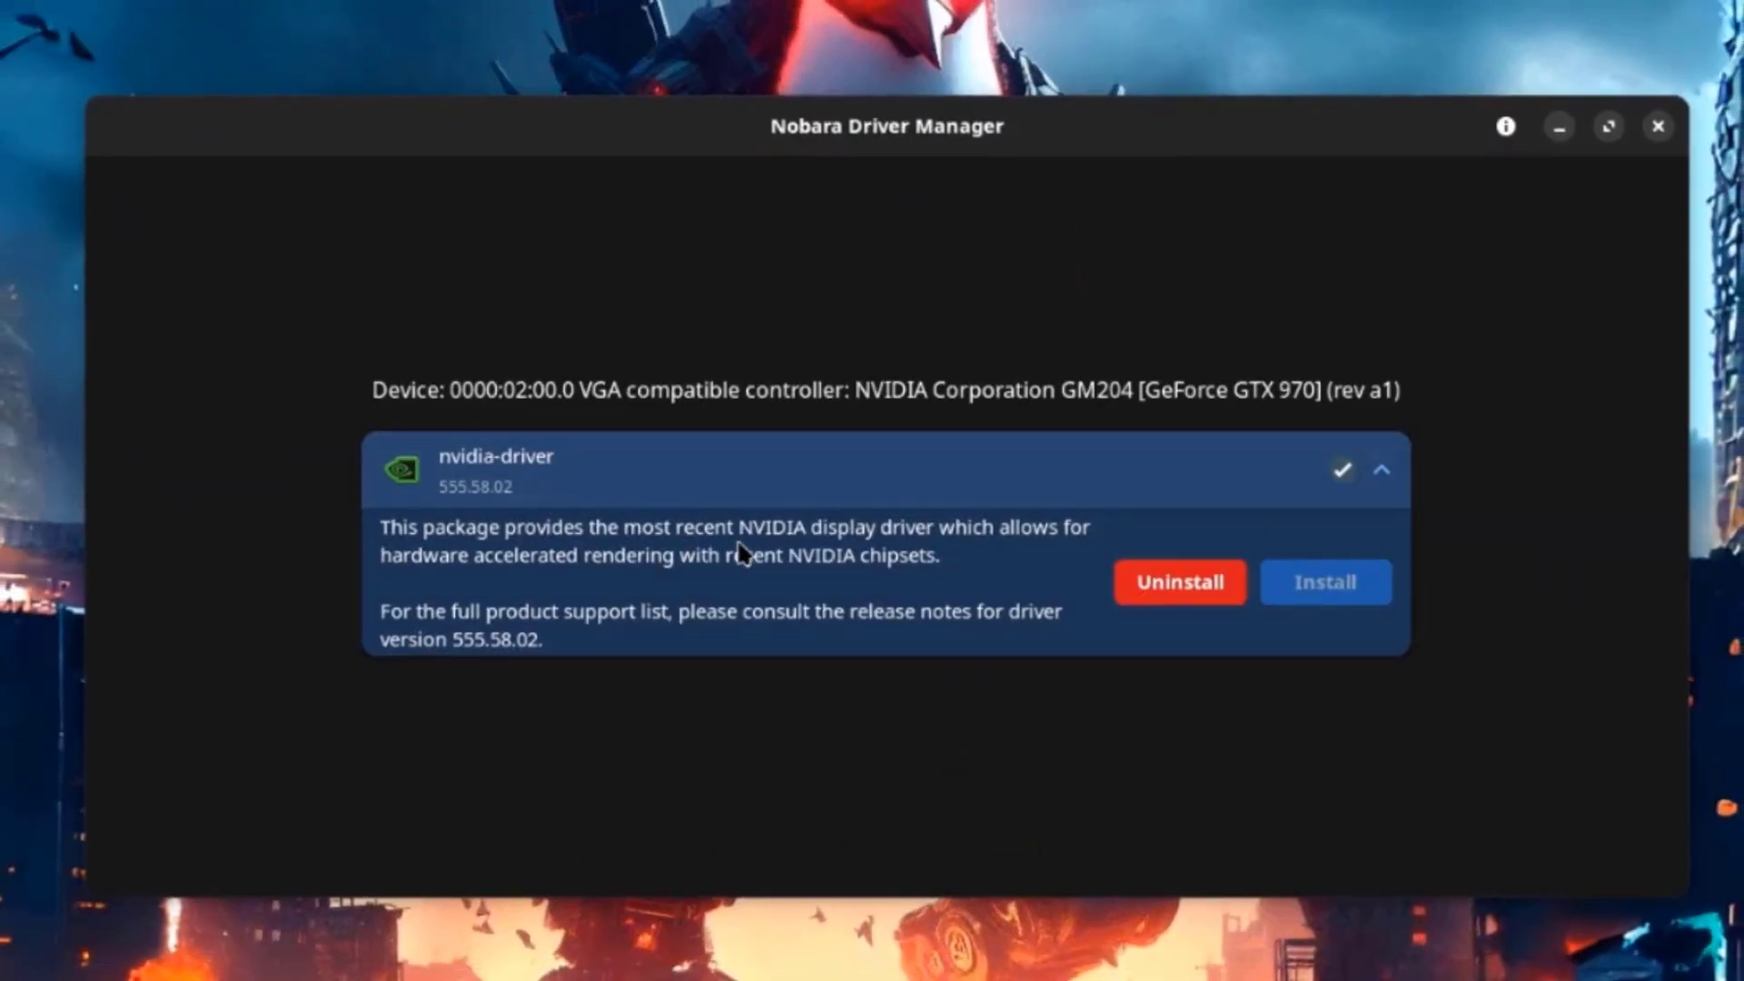
pyautogui.click(1382, 472)
# View Driver Manager's About info (version 1.0.0), then launch Lutris and view About Lutris (0.5.17).
pyautogui.click(1505, 128)
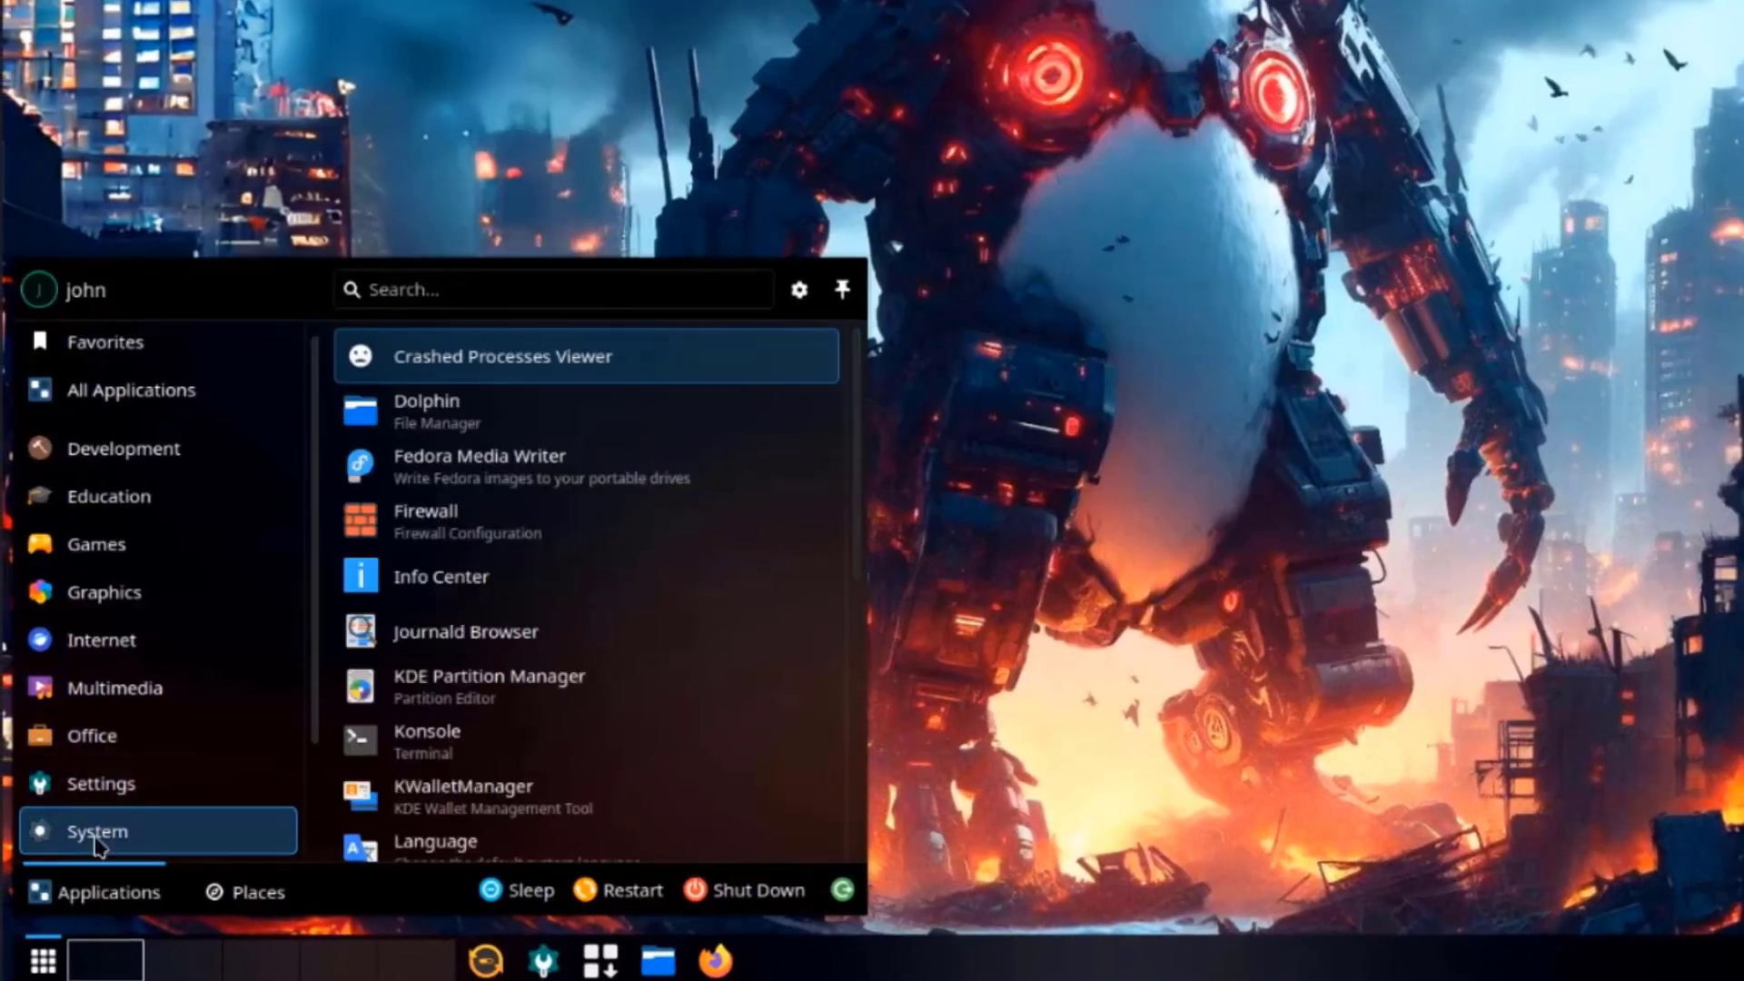
pyautogui.moveTo(282, 544)
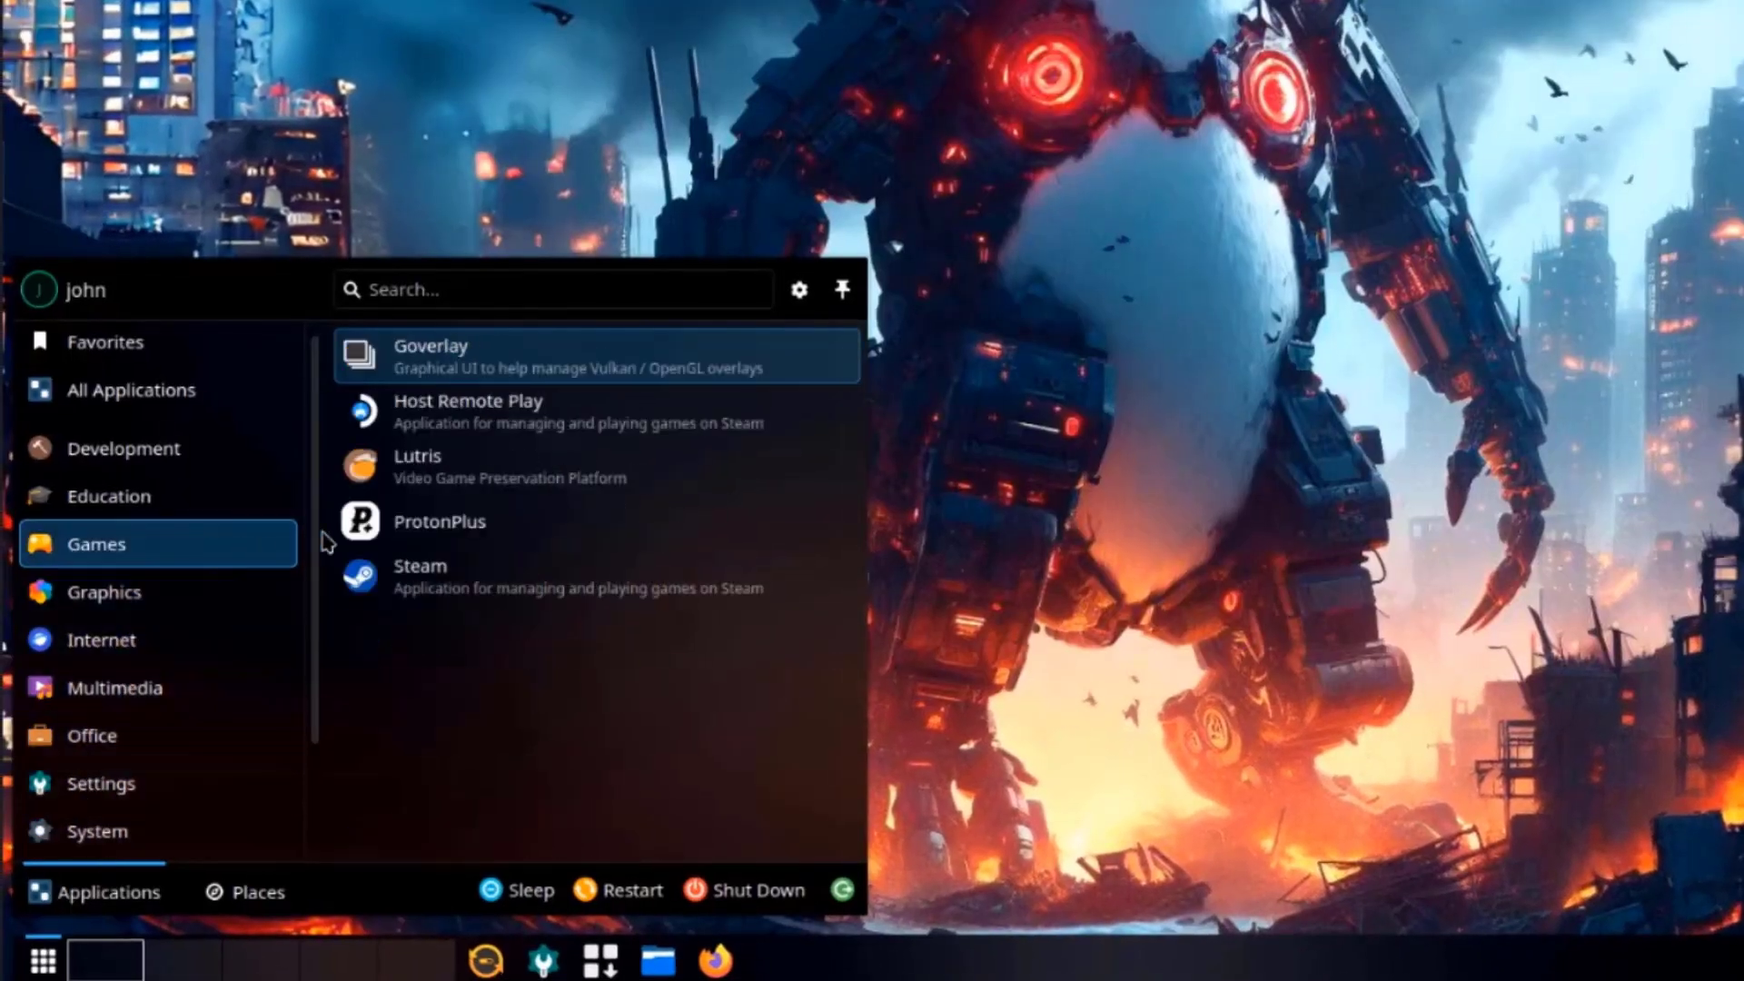
pyautogui.click(466, 481)
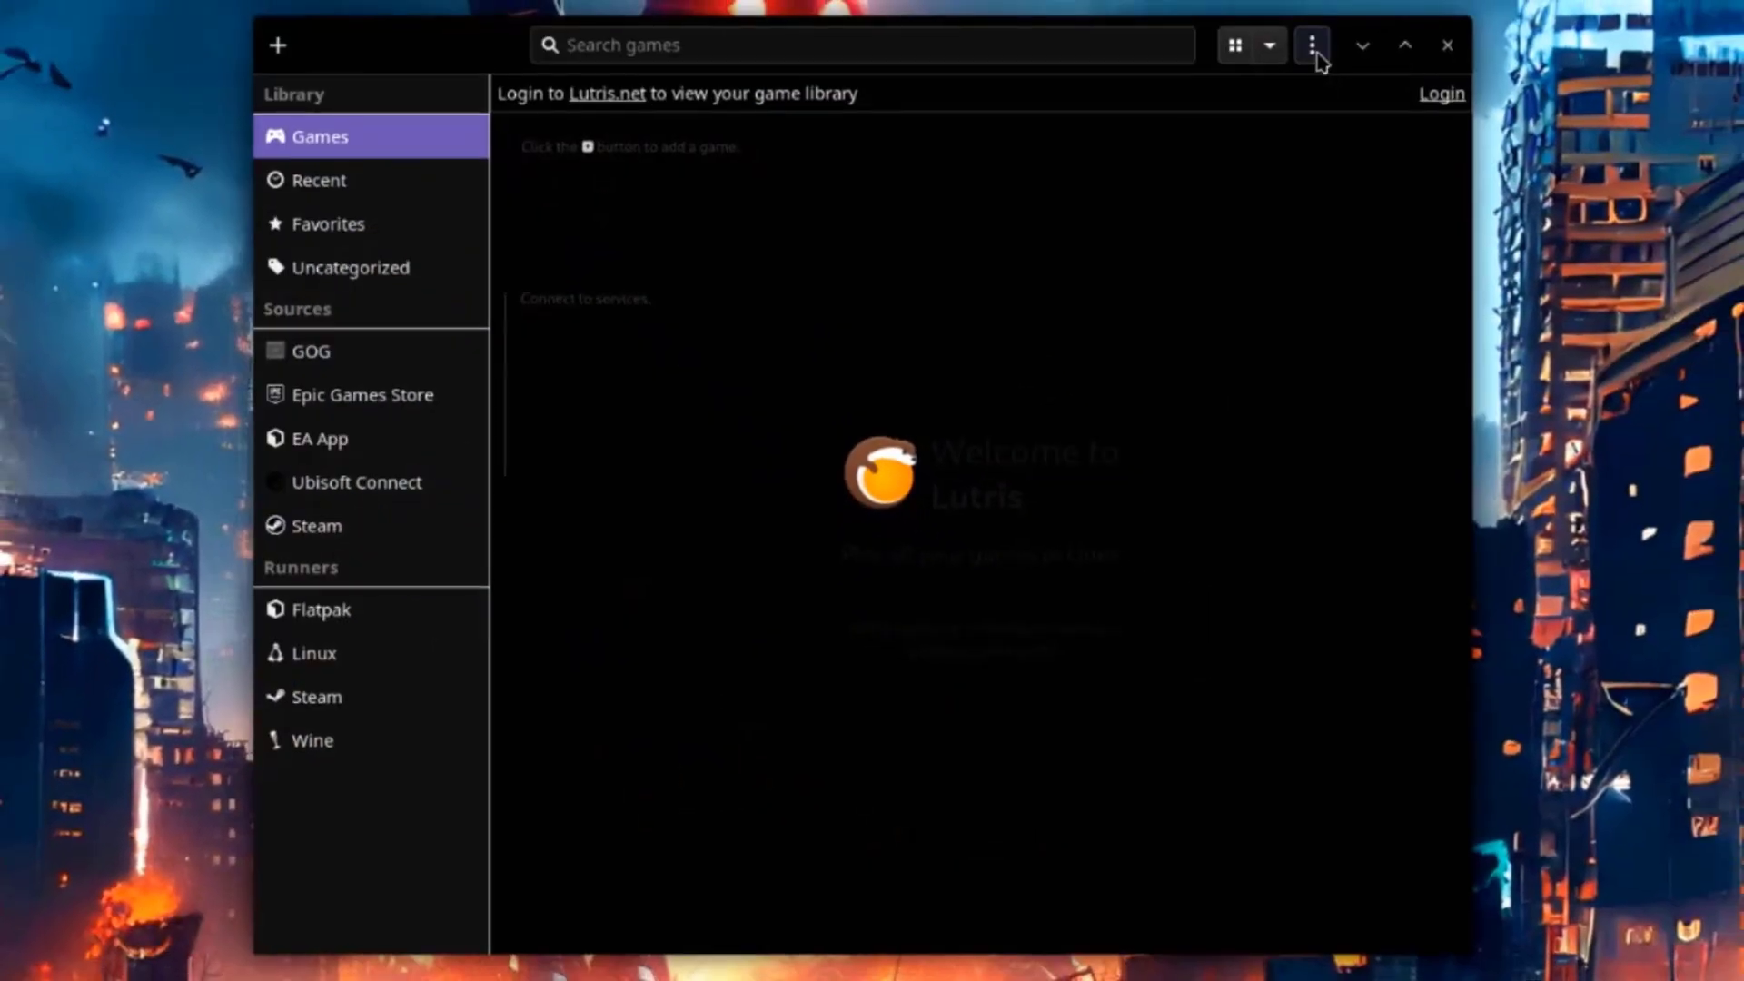
pyautogui.click(1313, 46)
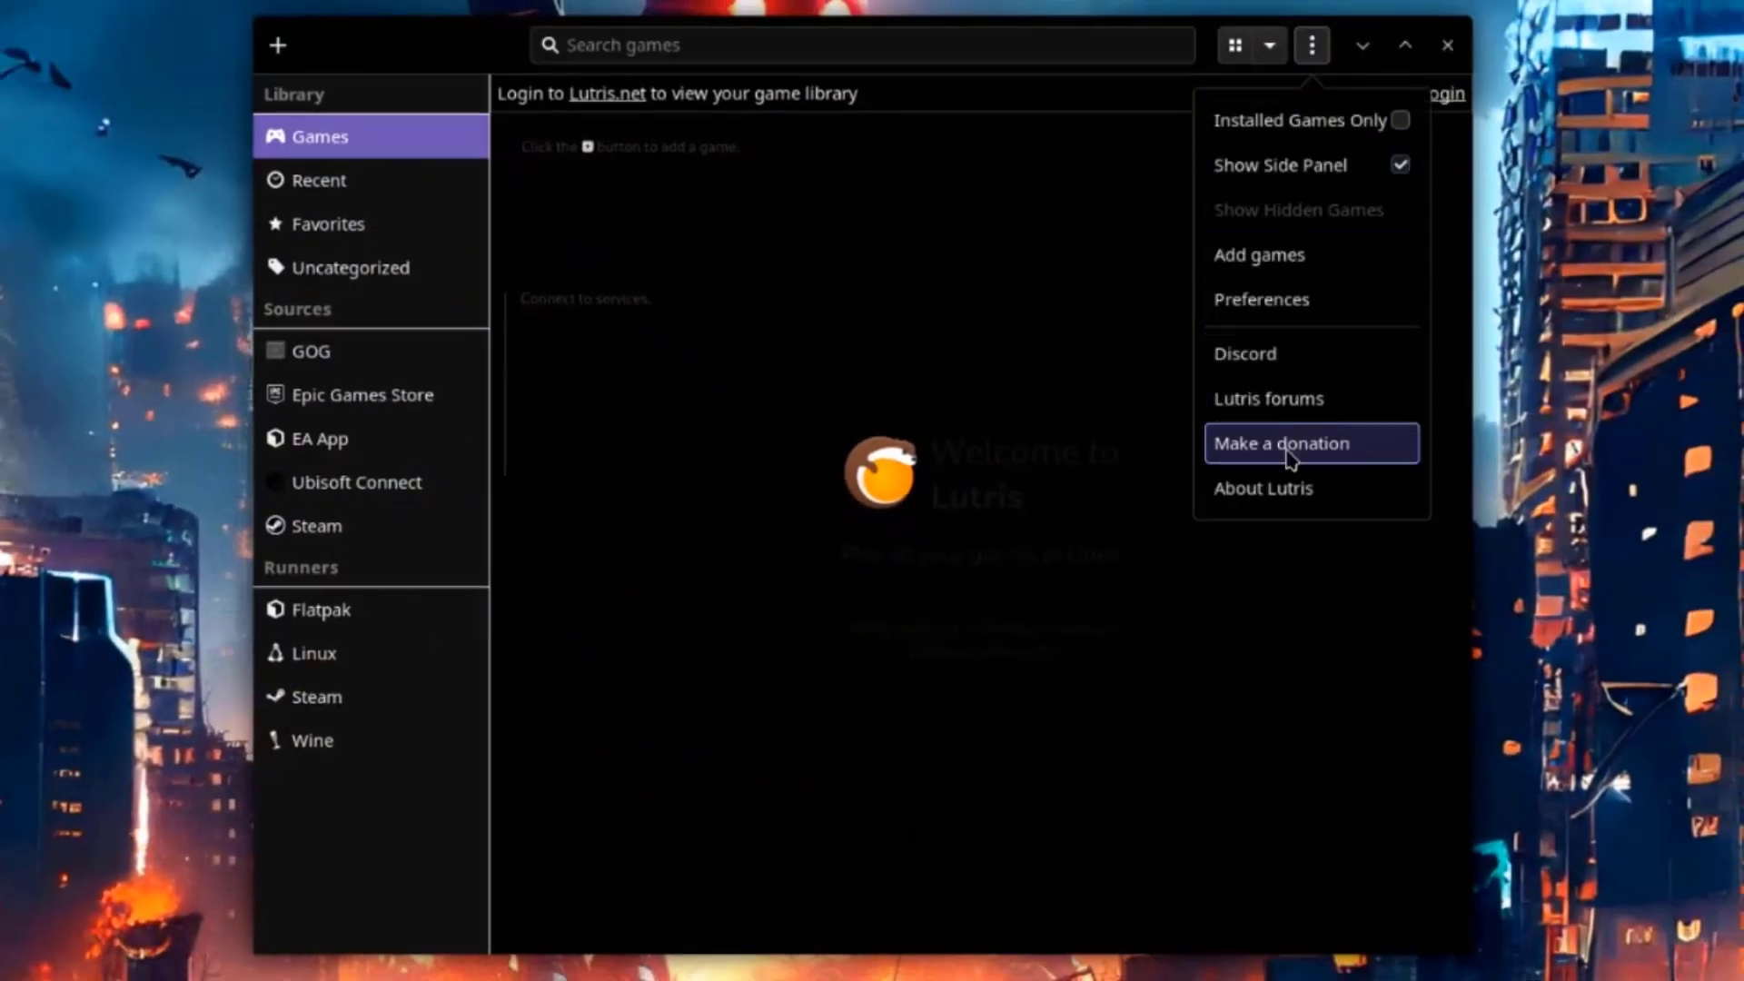
pyautogui.click(1305, 501)
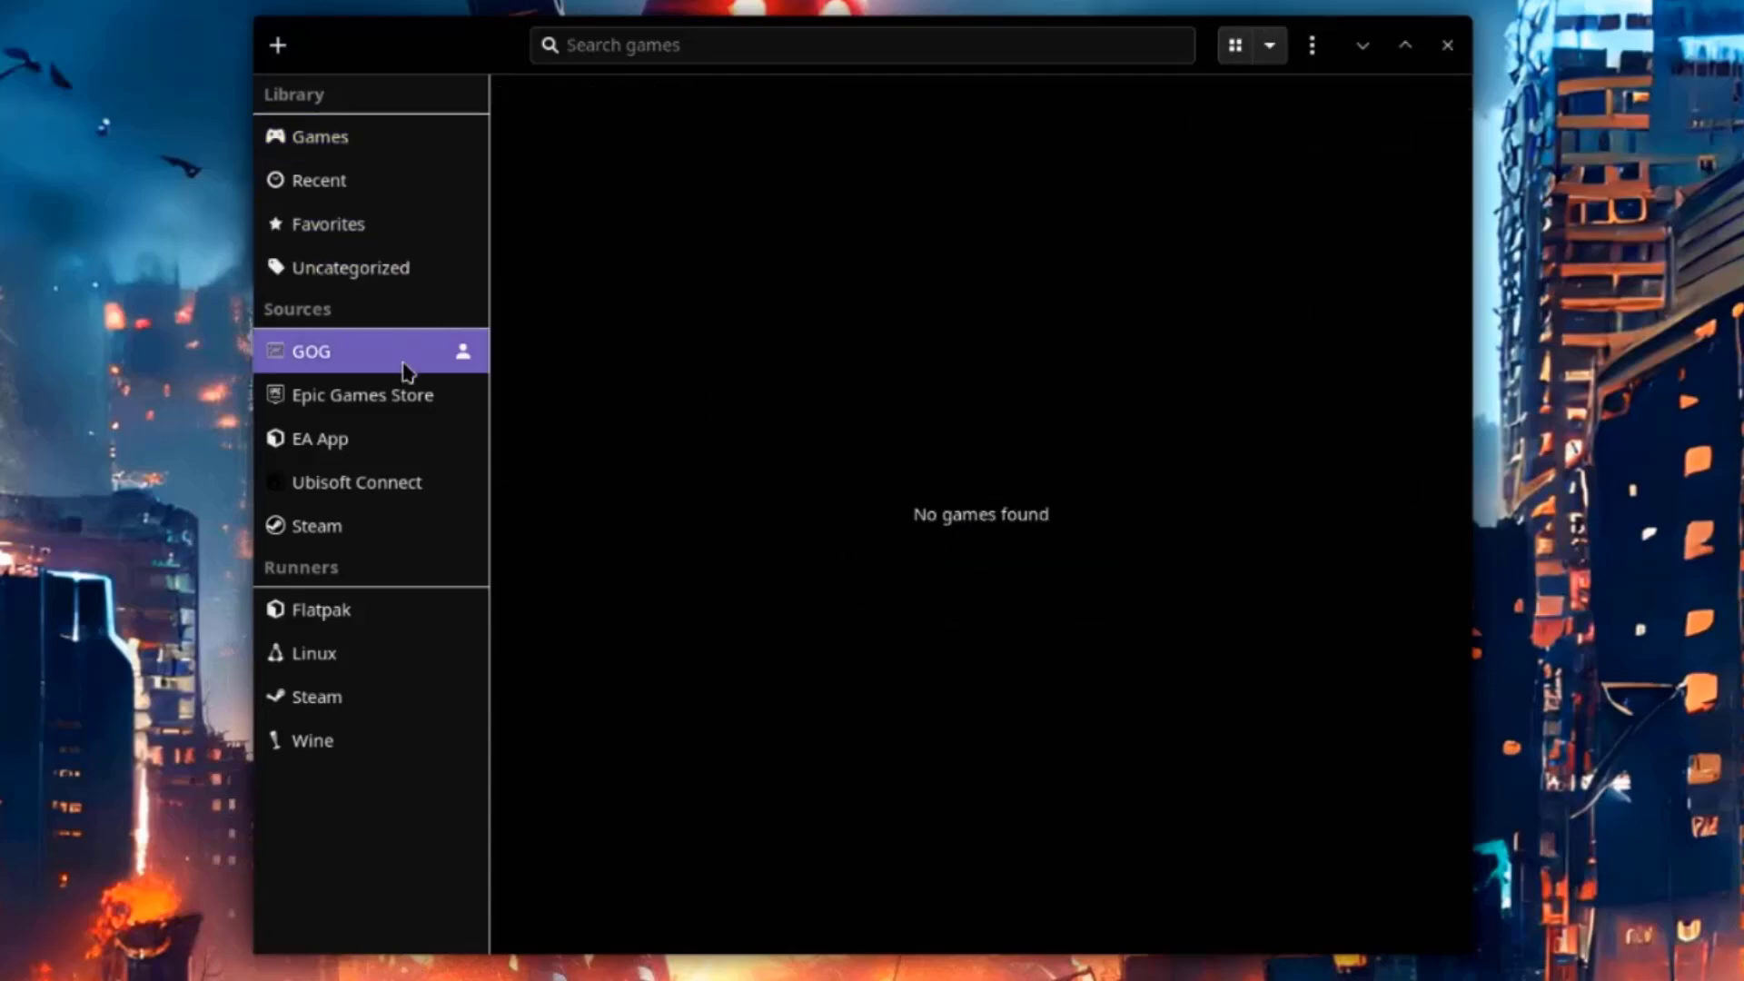
# Browse the Epic Games Store, EA App and Steam sources, then open the Games library's sort options.
pyautogui.click(385, 395)
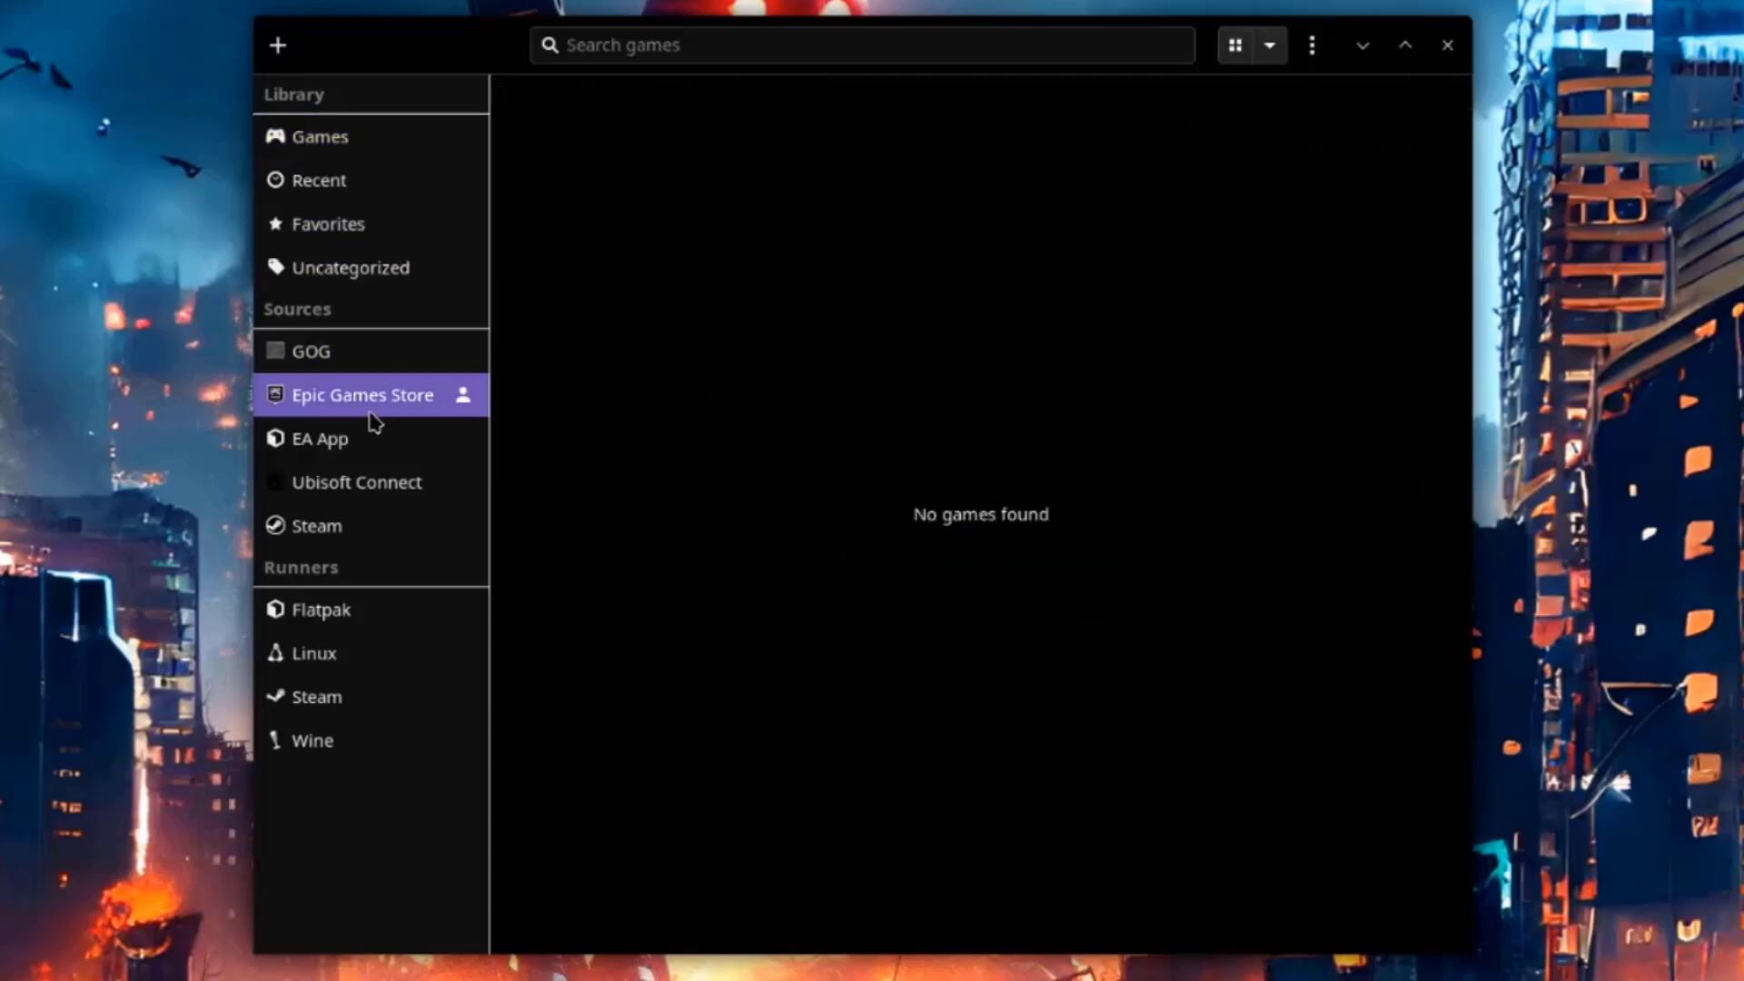
pyautogui.click(334, 438)
pyautogui.click(363, 525)
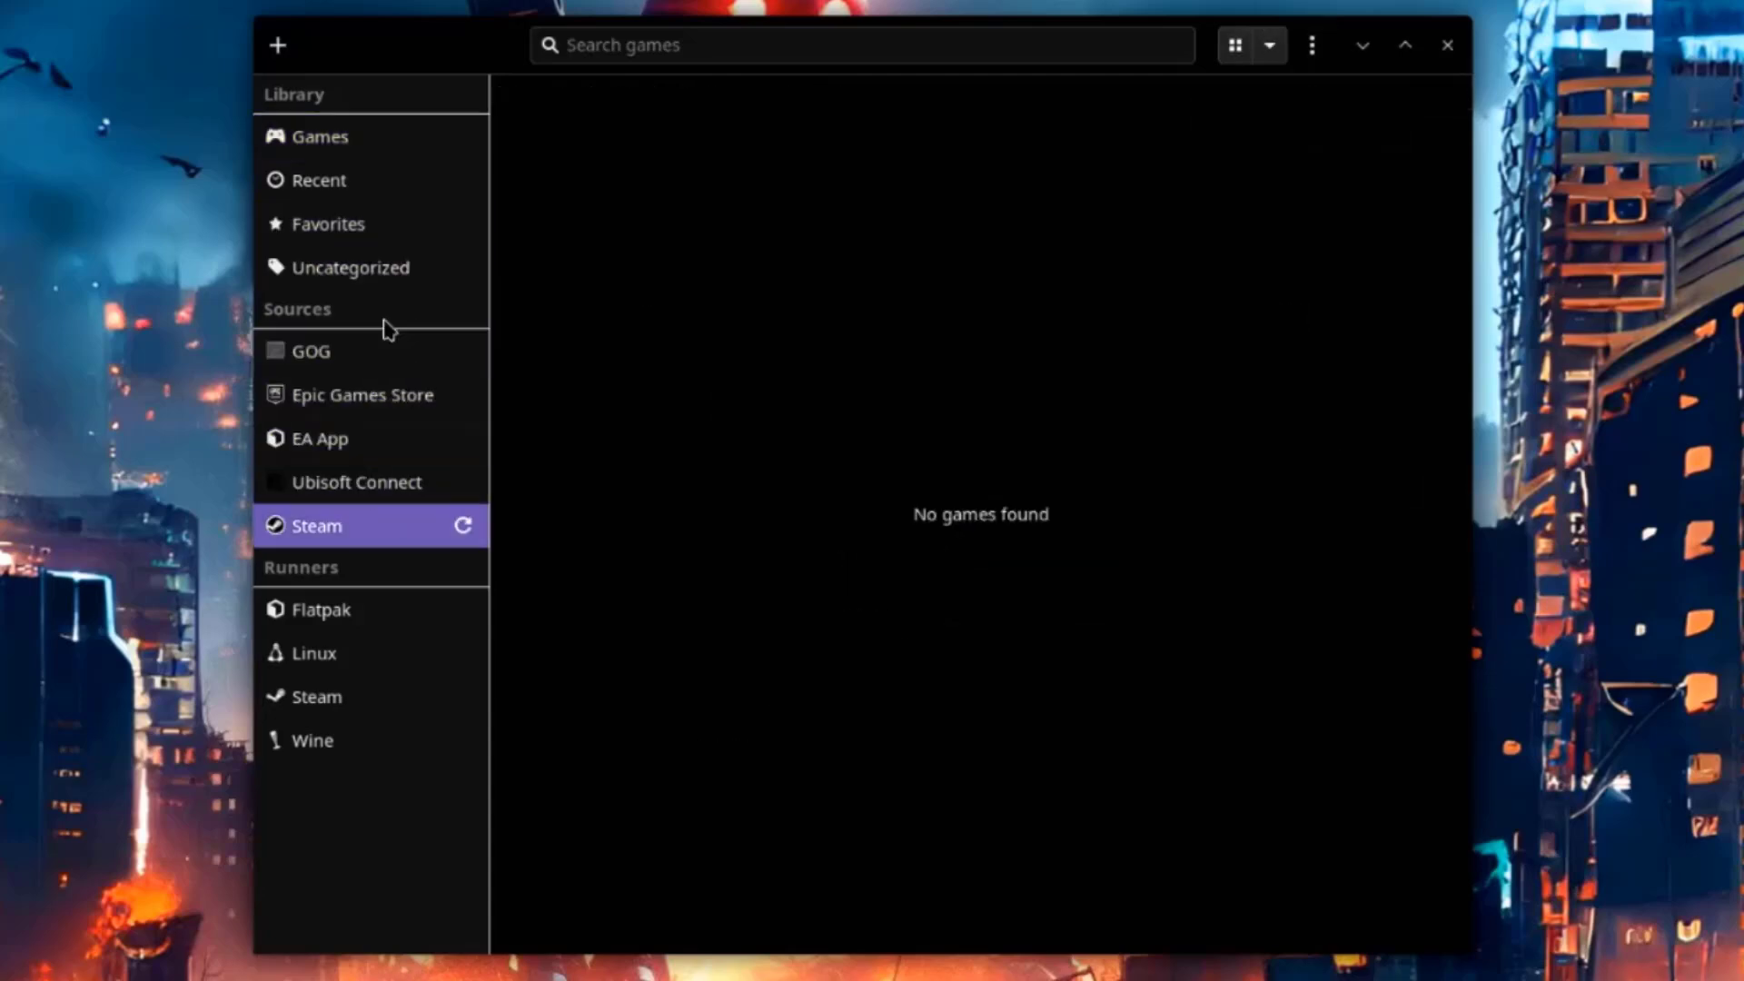
pyautogui.click(380, 154)
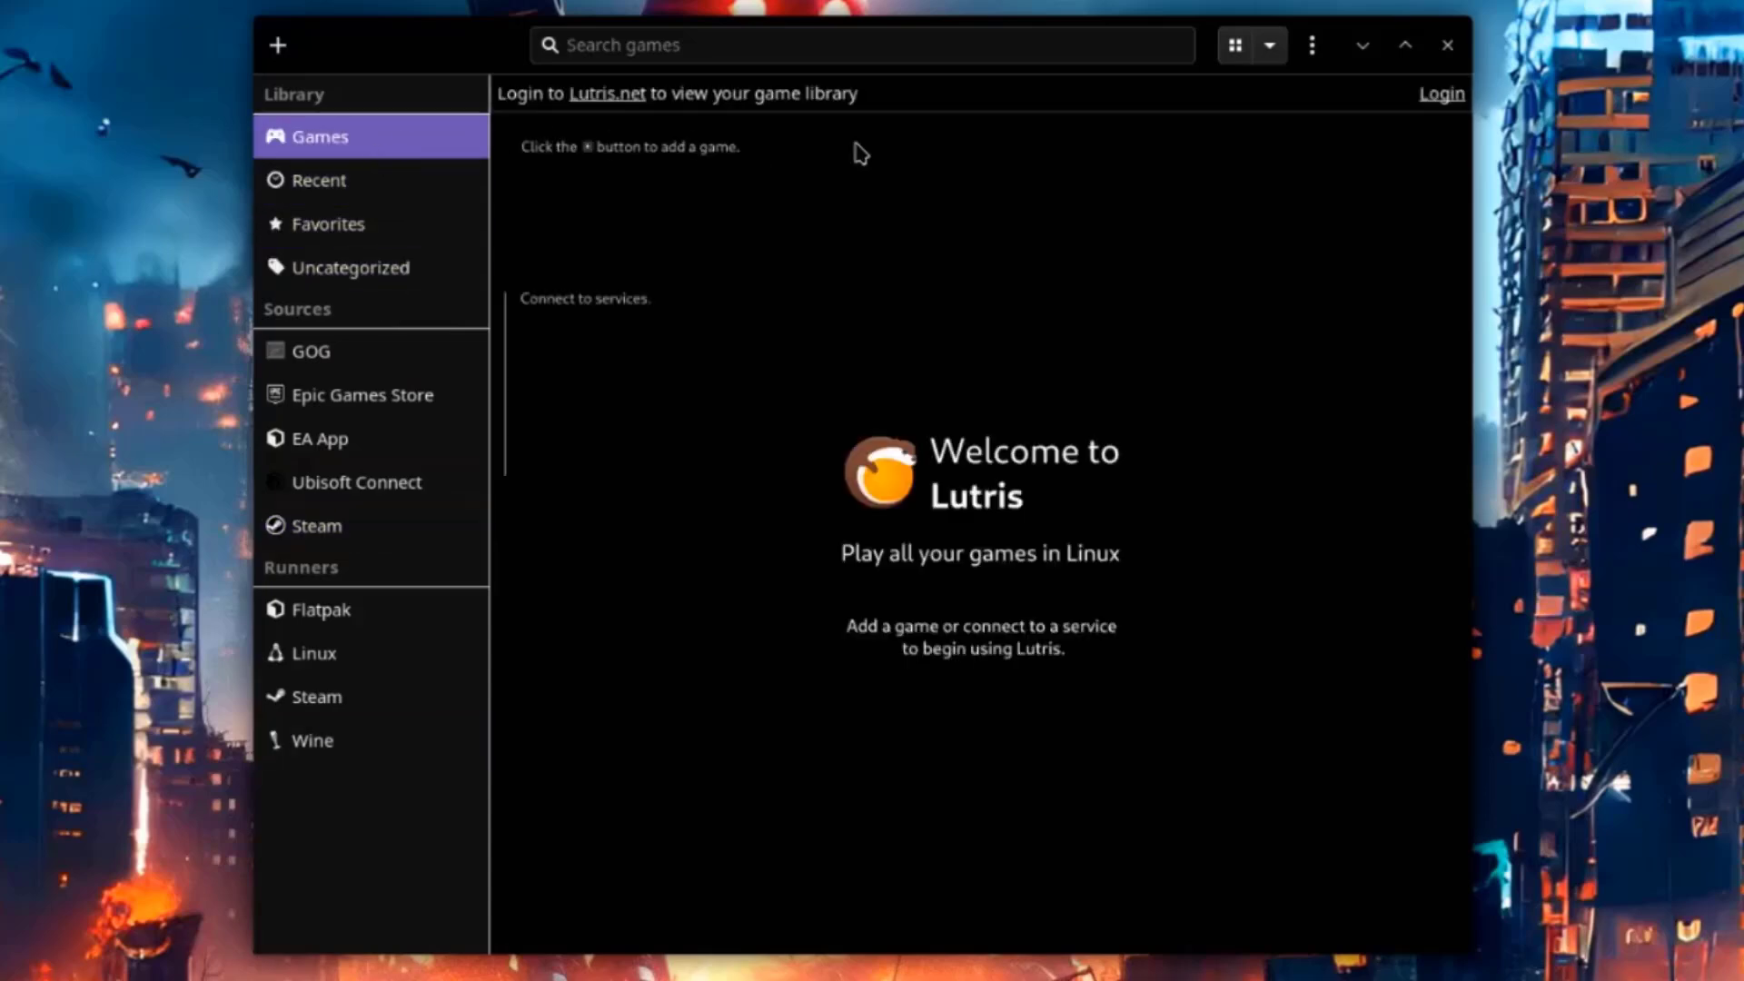
pyautogui.click(1272, 47)
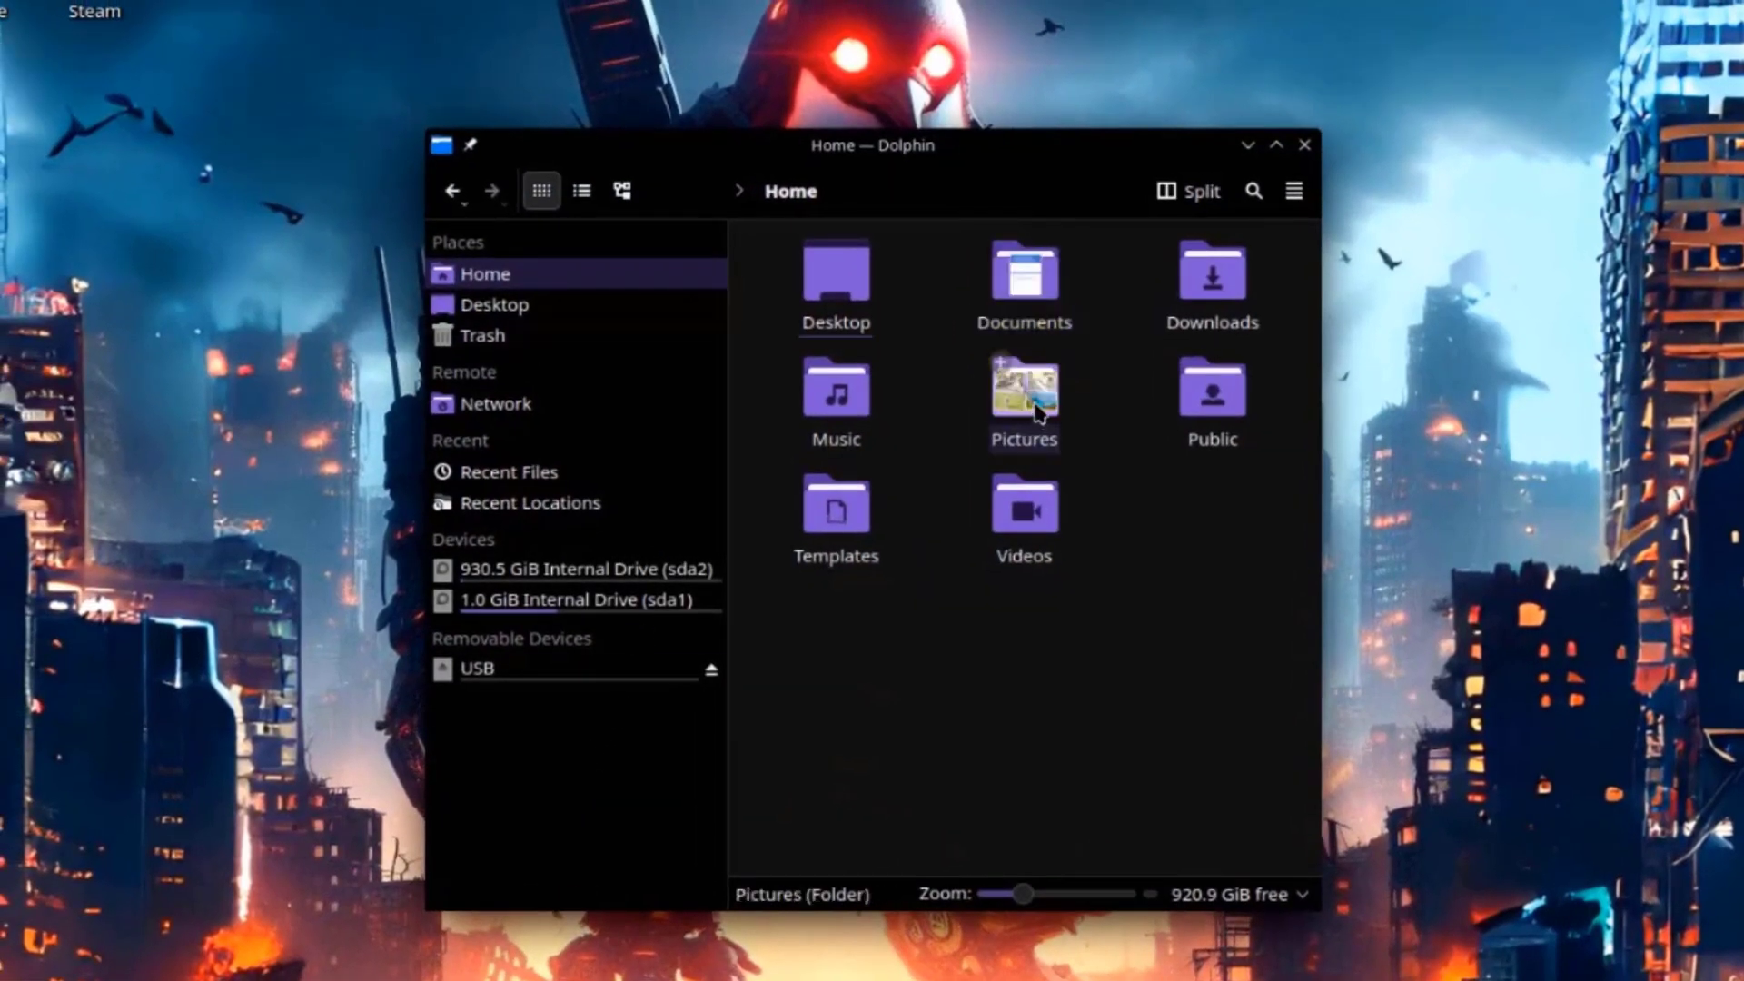
# Open the Pictures folder in Dolphin and view bird1.jpg in Gwenview.
pyautogui.doubleClick(1035, 404)
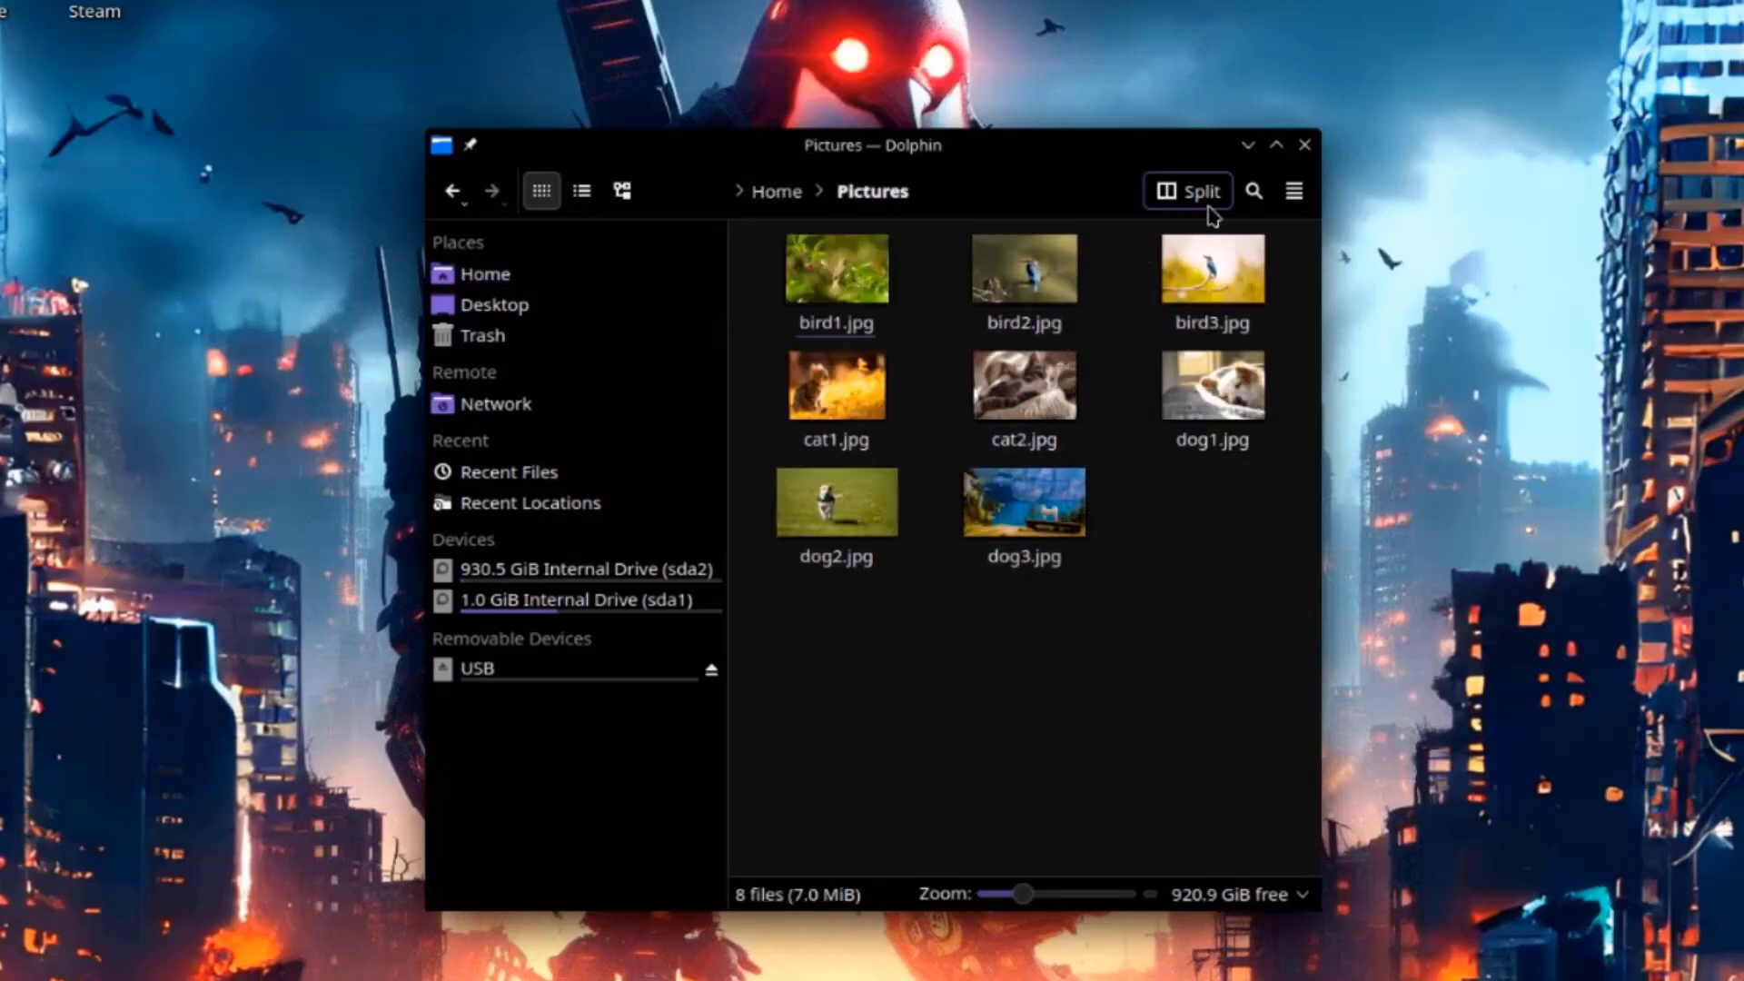
pyautogui.doubleClick(824, 274)
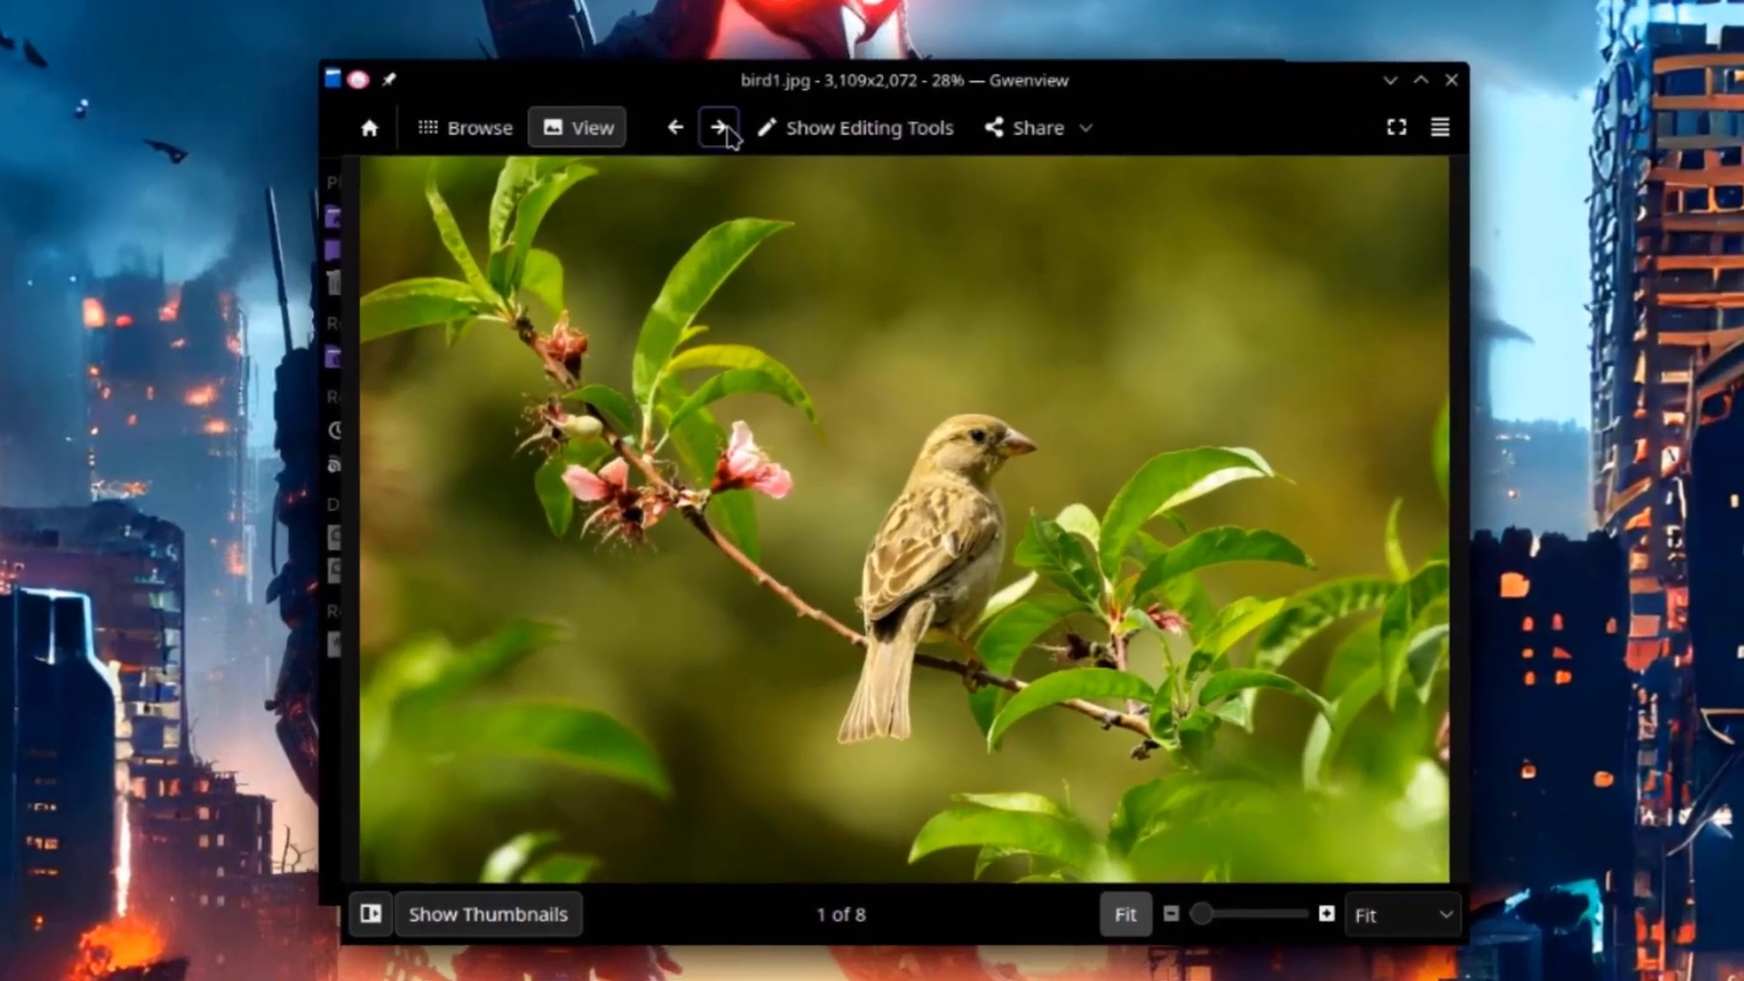
# Advance five images to cat2.jpg and reveal Gwenview's editing tools.
pyautogui.click(718, 128)
pyautogui.click(719, 128)
pyautogui.click(719, 128)
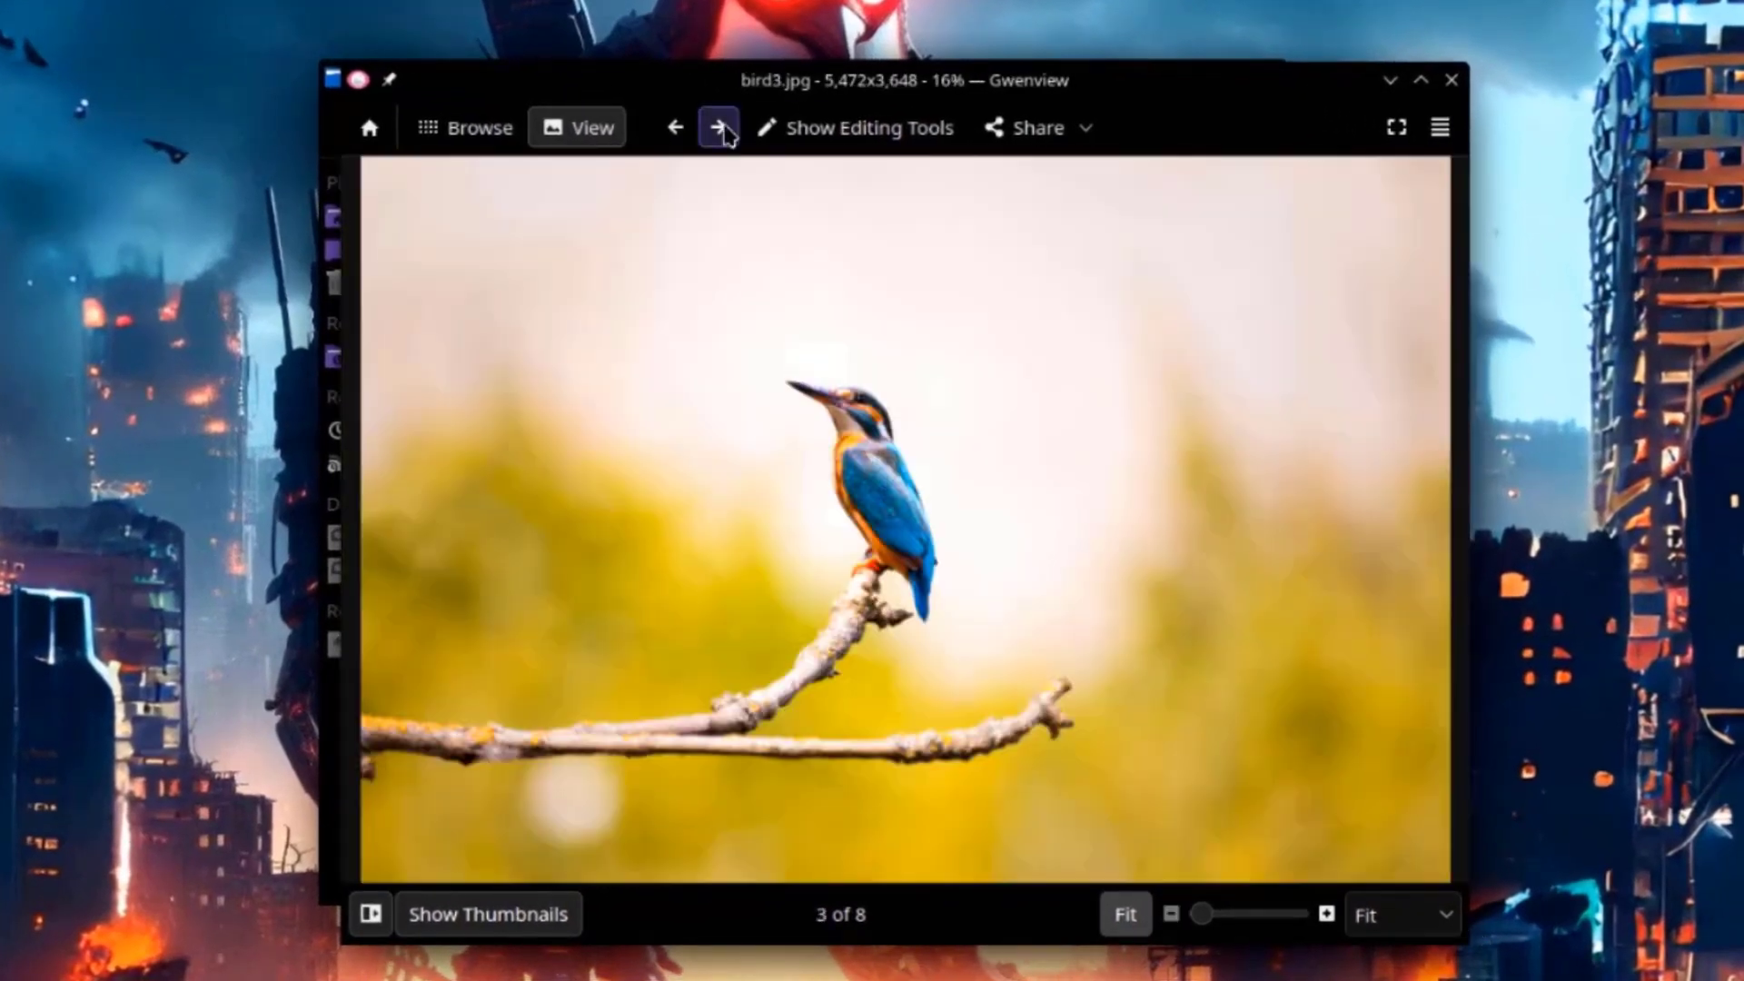
pyautogui.click(719, 128)
pyautogui.click(719, 128)
pyautogui.click(899, 137)
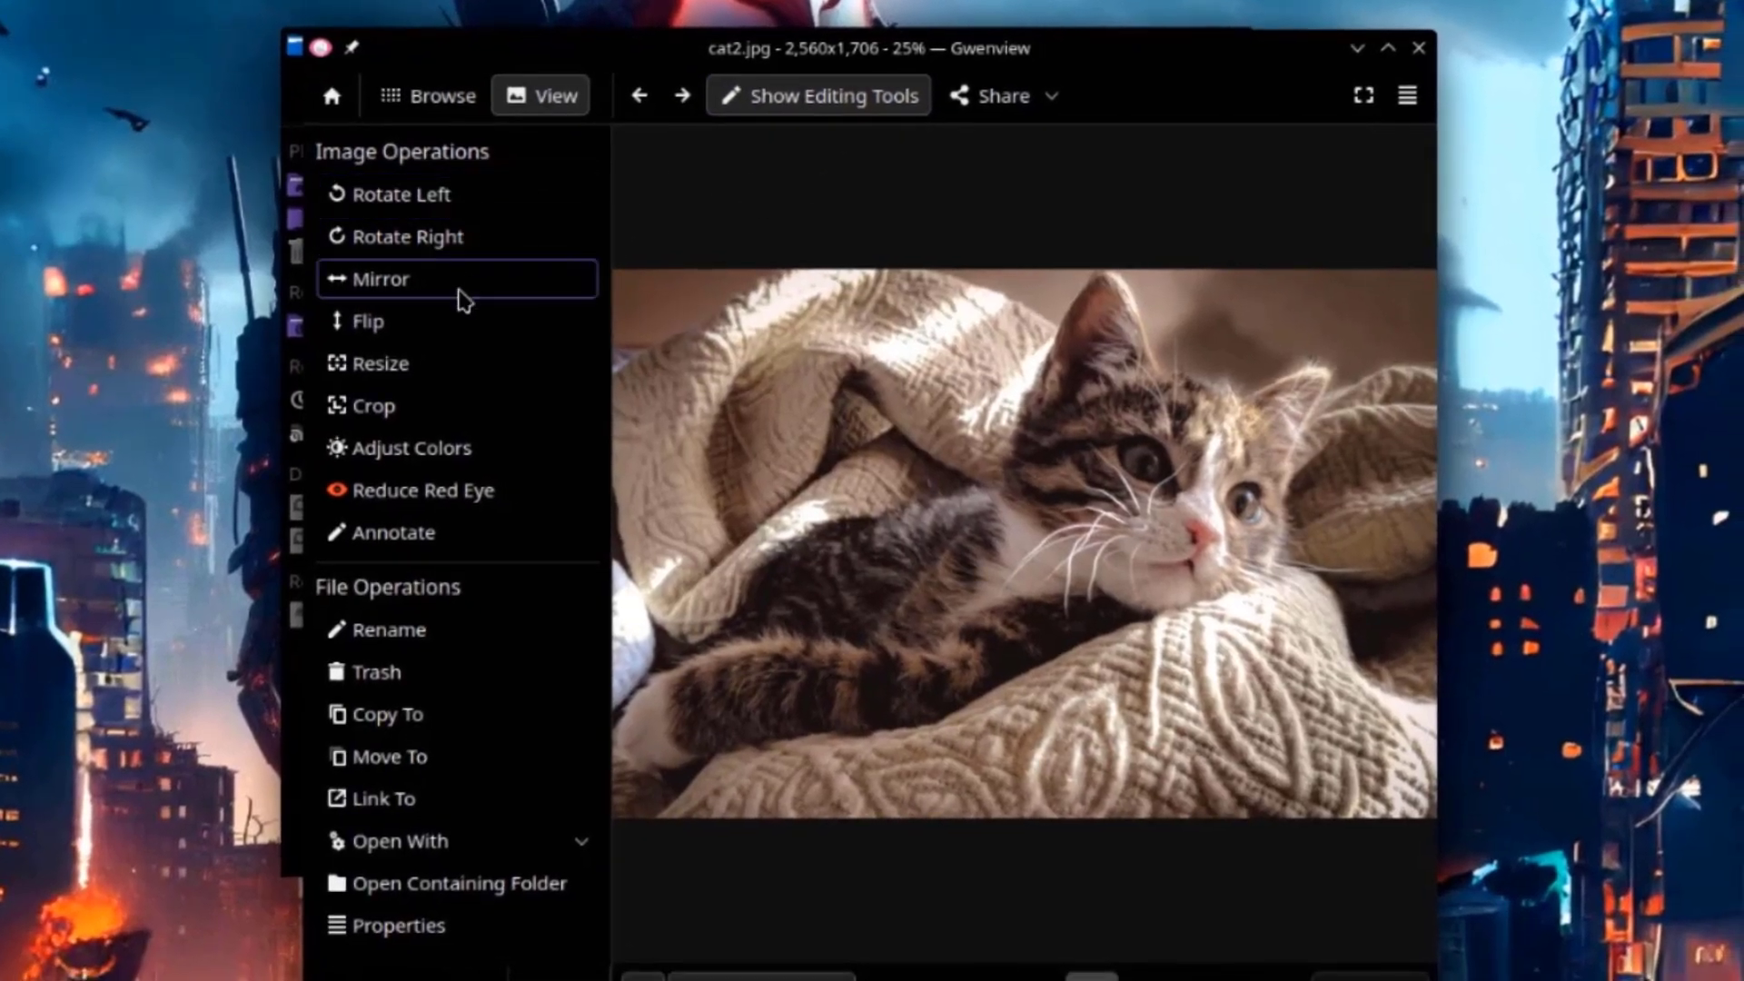
# Mirror cat2.jpg twice, flip it twice, and rotate it four quarter turns back to landscape.
pyautogui.click(459, 291)
pyautogui.click(463, 299)
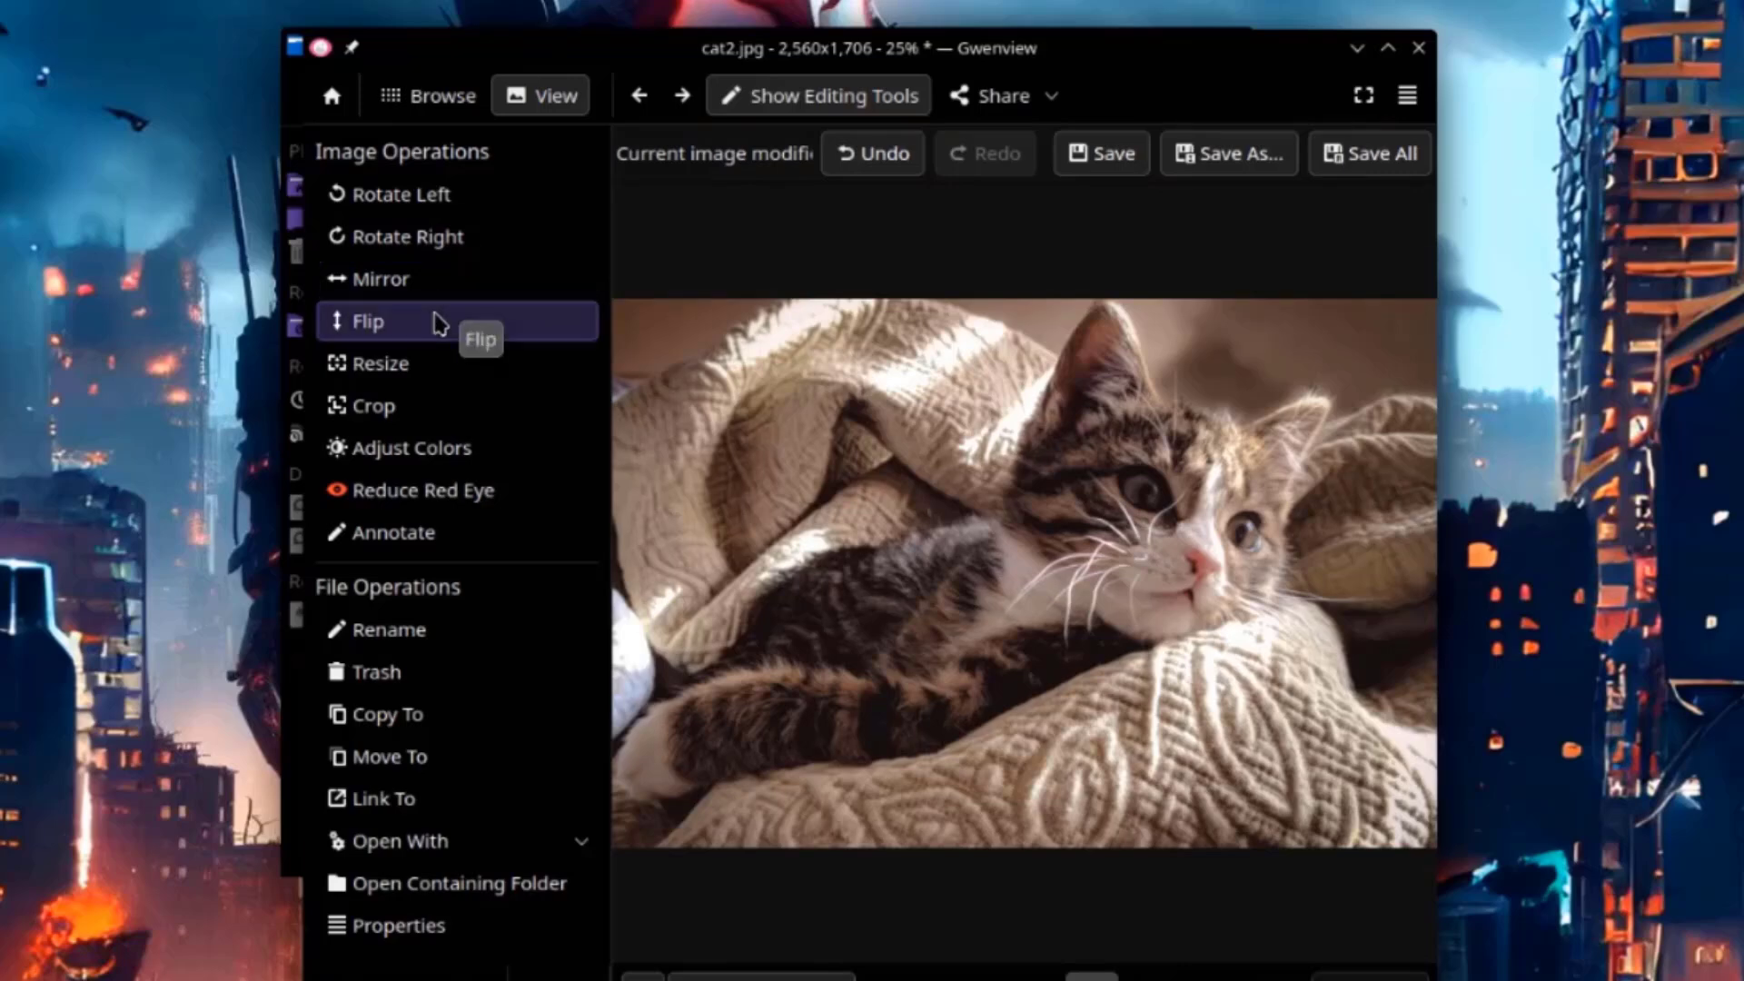
pyautogui.click(439, 325)
pyautogui.click(439, 324)
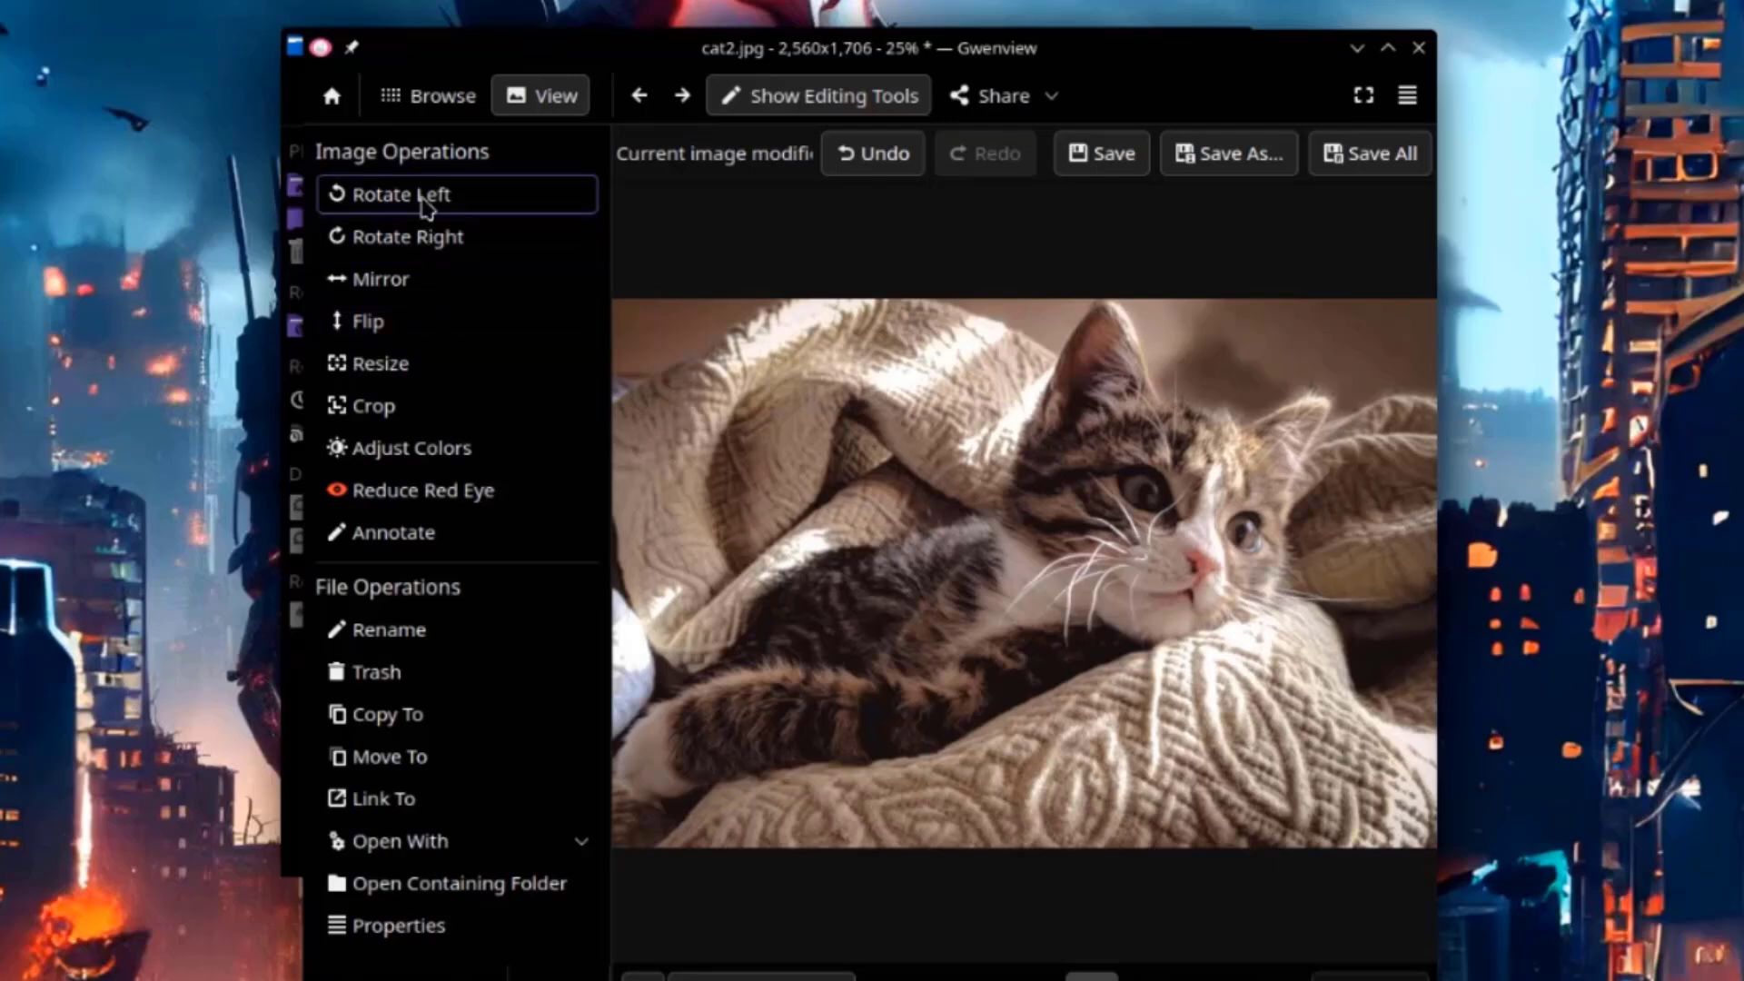
pyautogui.click(427, 238)
pyautogui.click(427, 238)
pyautogui.click(428, 238)
pyautogui.click(427, 238)
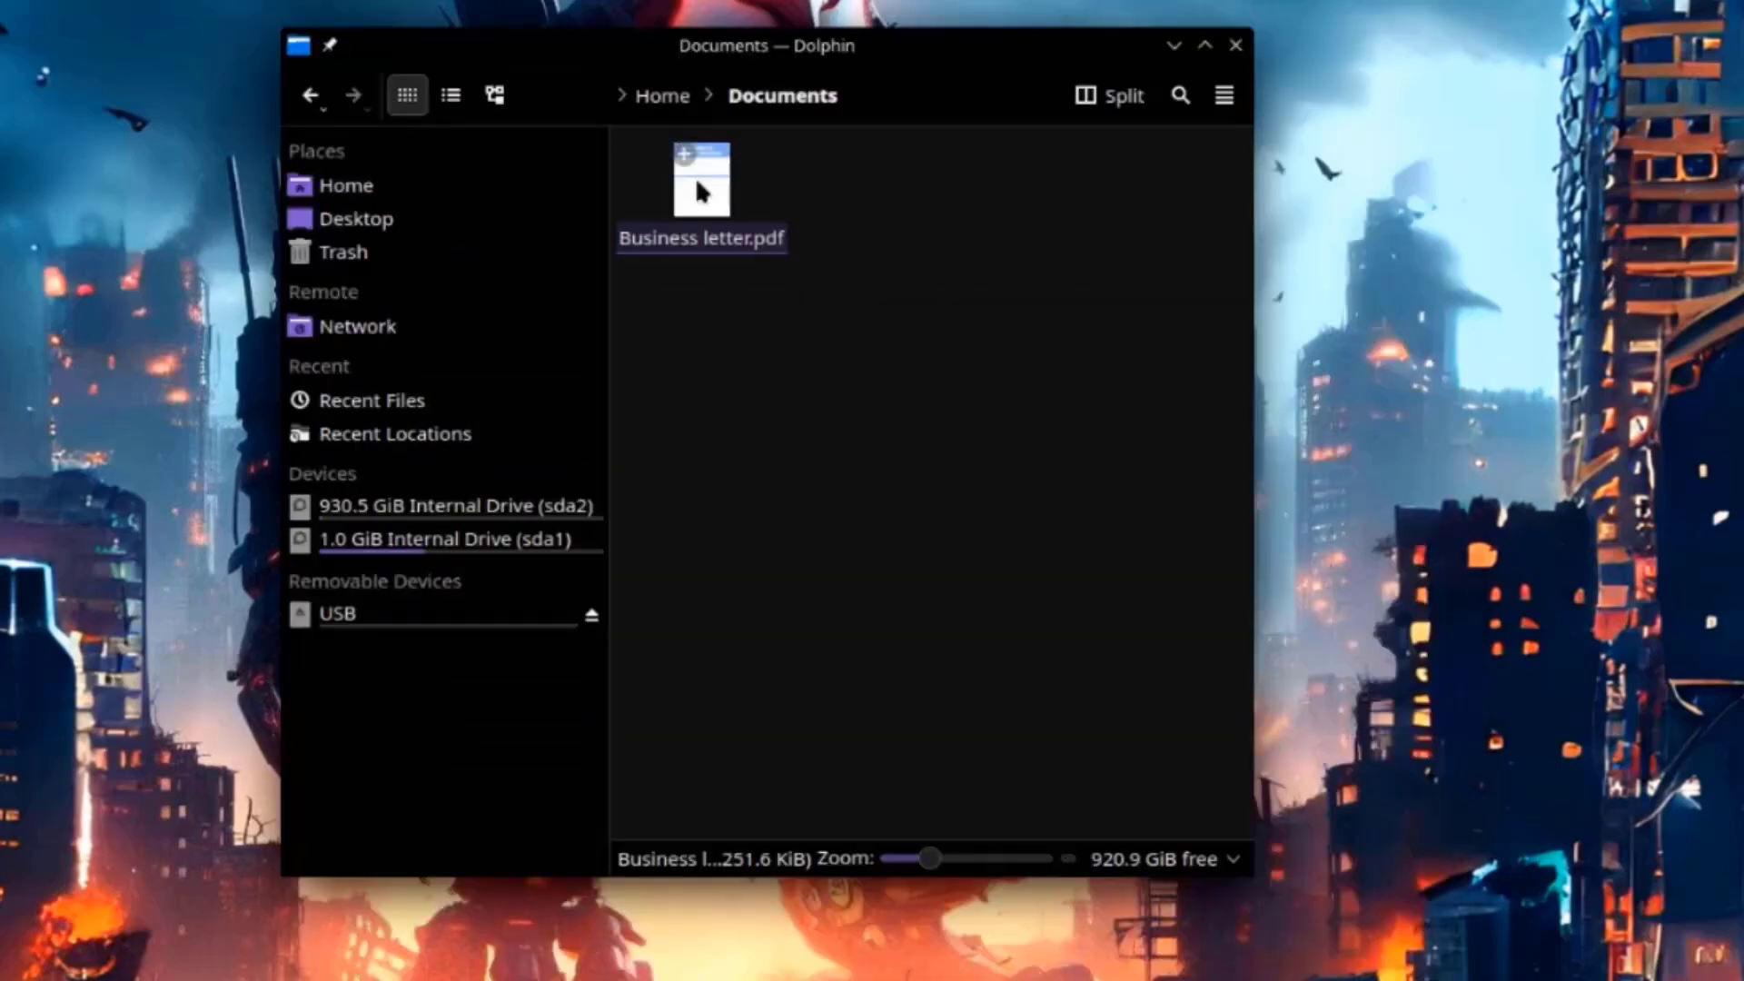
# Open Business letter.pdf in Okular and scroll down to page 4 of 7.
pyautogui.press('F2')
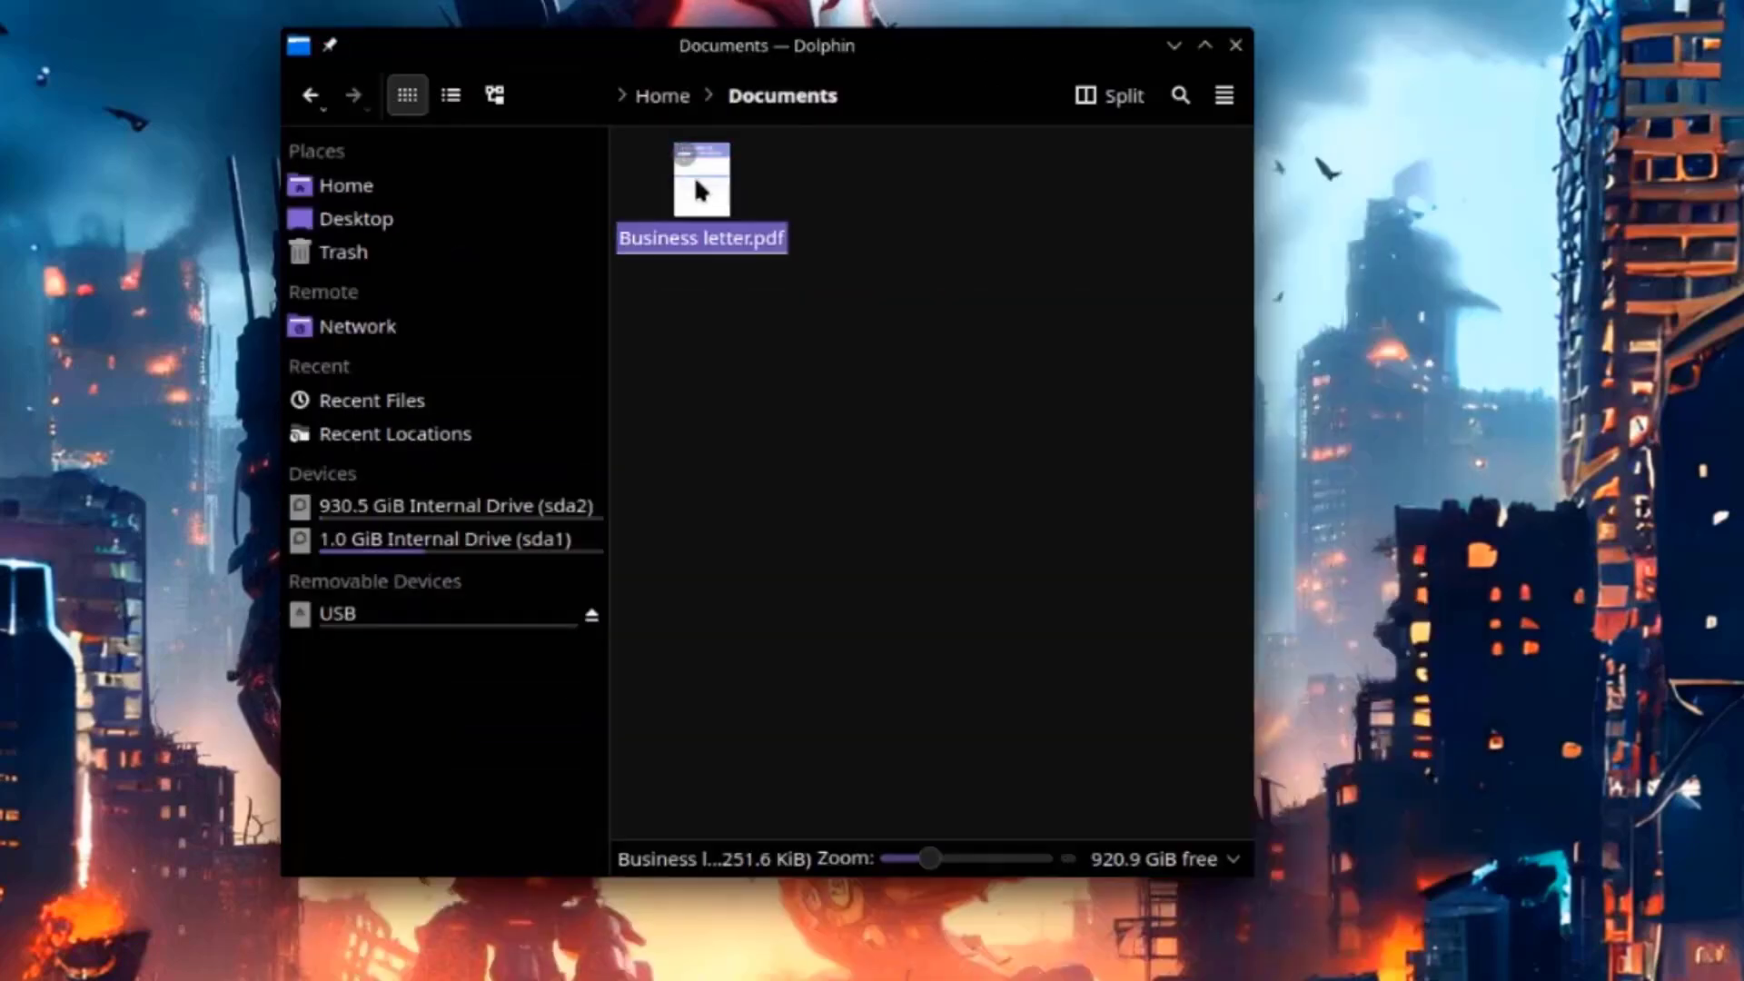
pyautogui.doubleClick(699, 189)
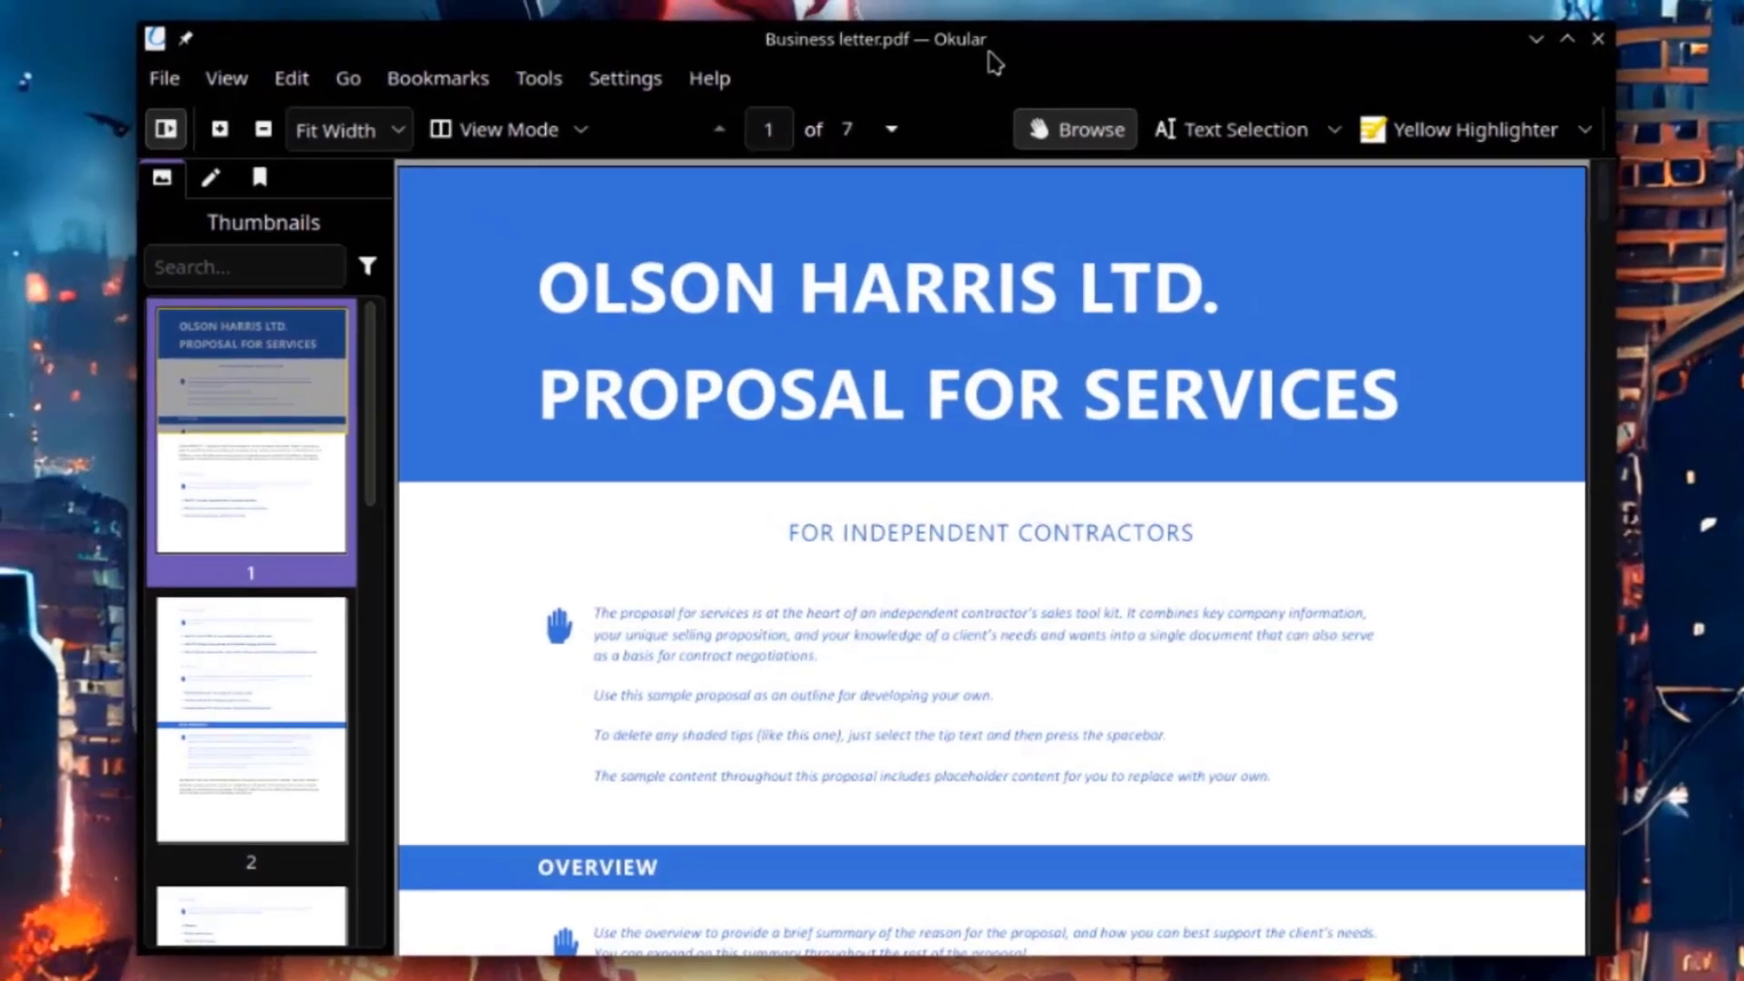
pyautogui.scroll(-5, 584, 604)
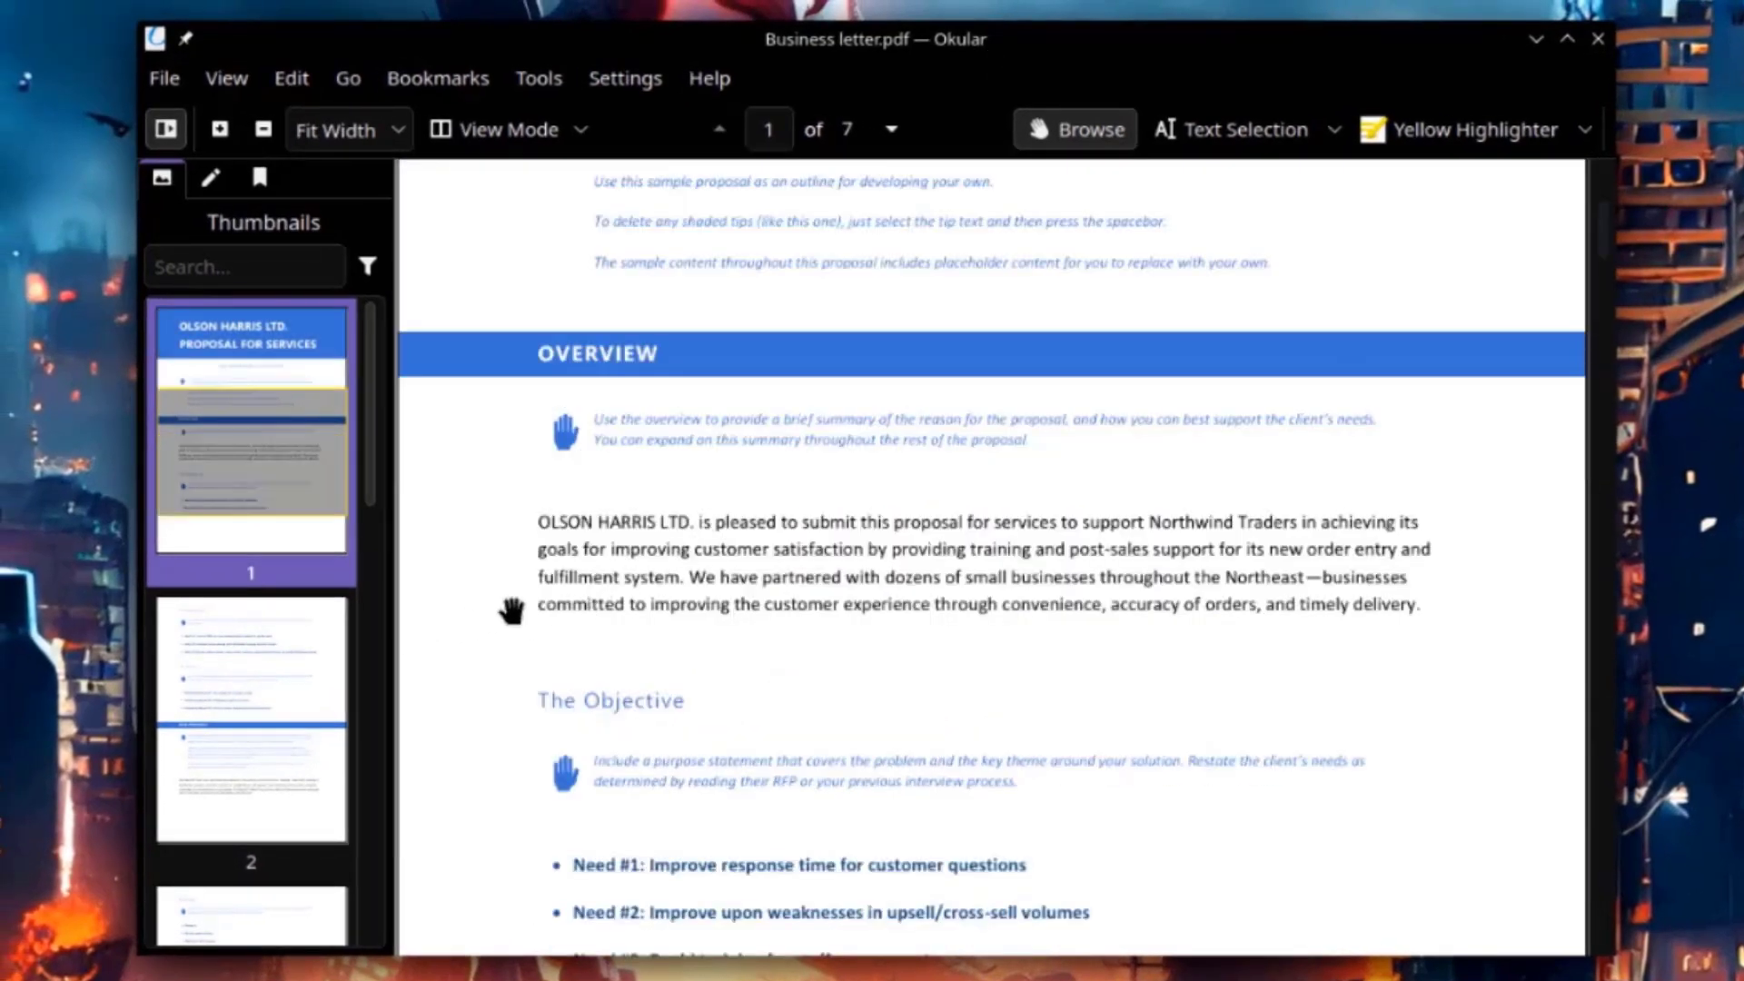
pyautogui.scroll(-10, 510, 603)
pyautogui.scroll(-8, 799, 665)
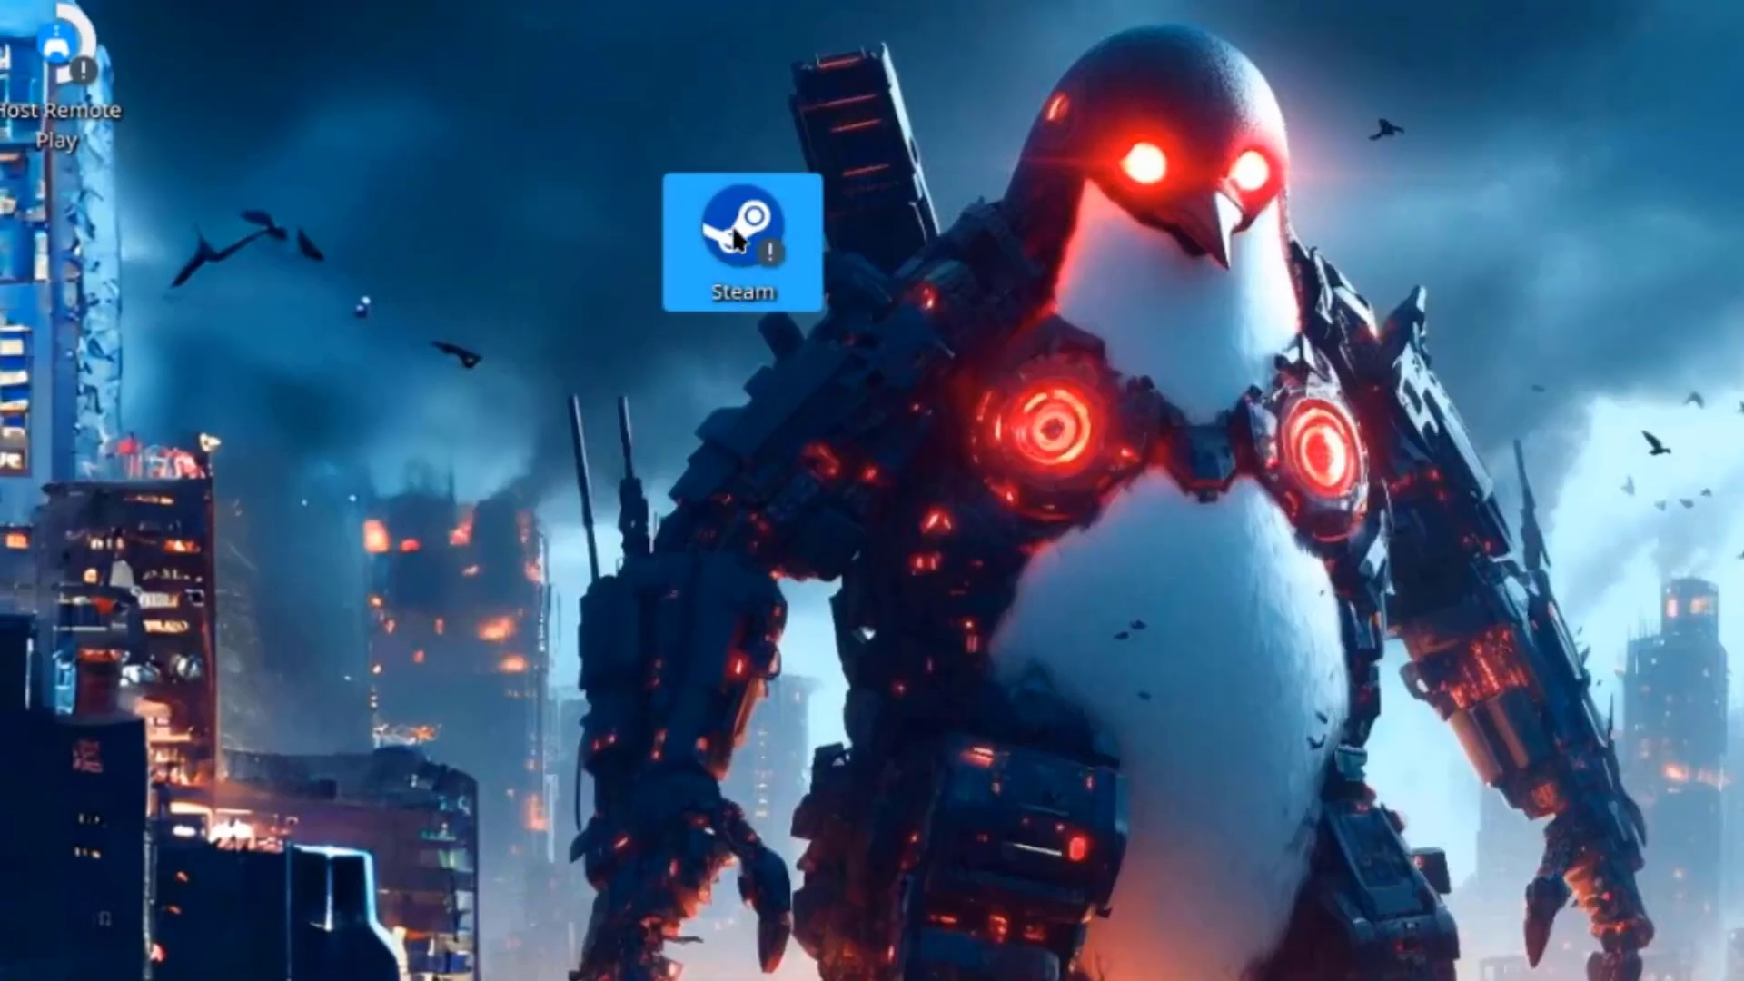
# Launch Steam from its desktop icon and continue past the trust warning.
pyautogui.doubleClick(735, 238)
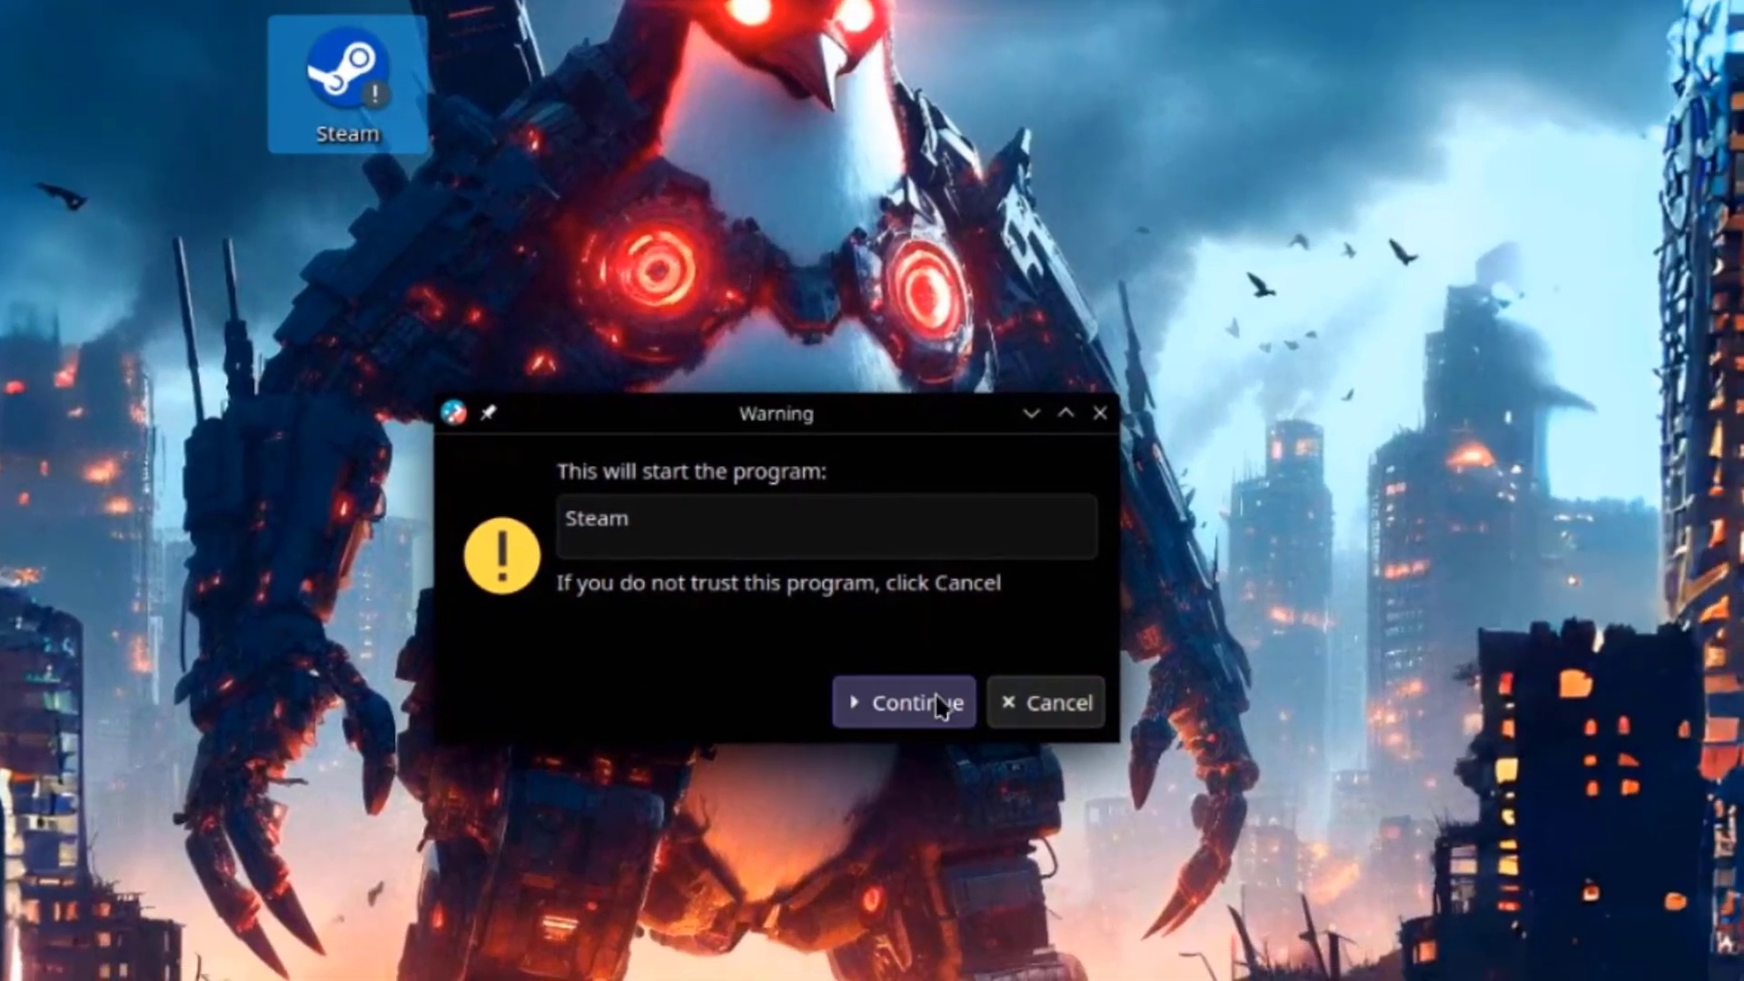
pyautogui.click(941, 706)
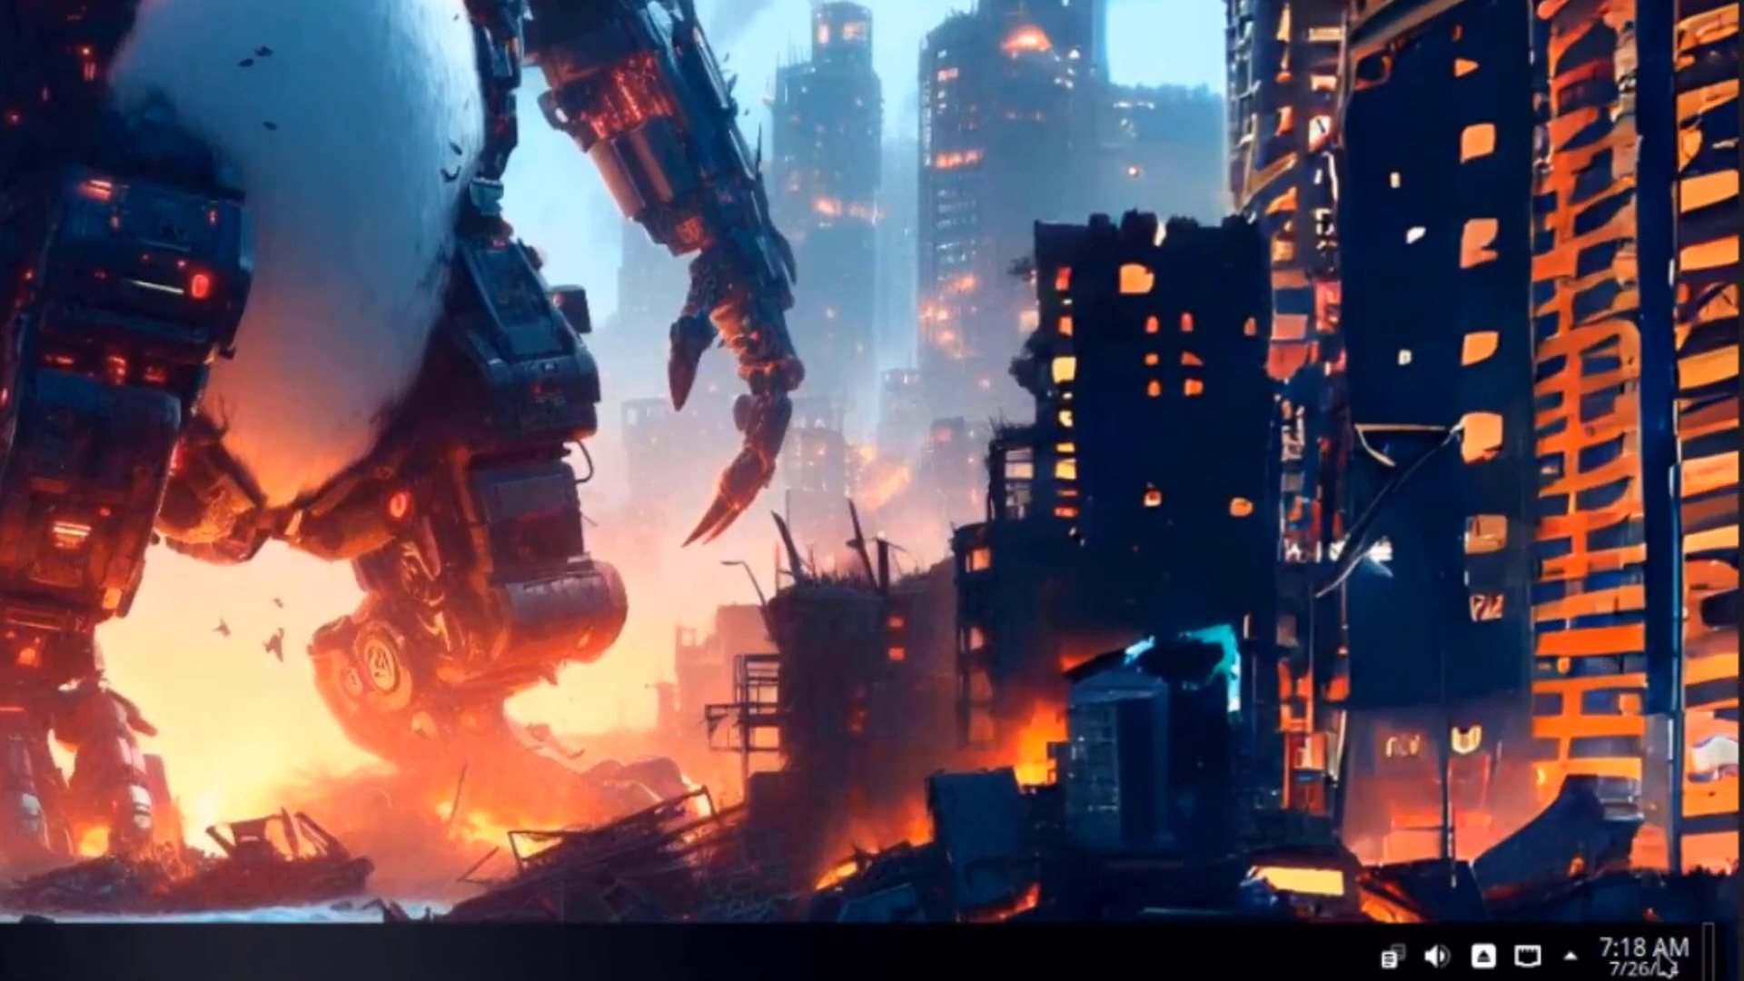
# View July's month calendar, then check the volume panel's Applications and Devices lists.
pyautogui.click(1645, 953)
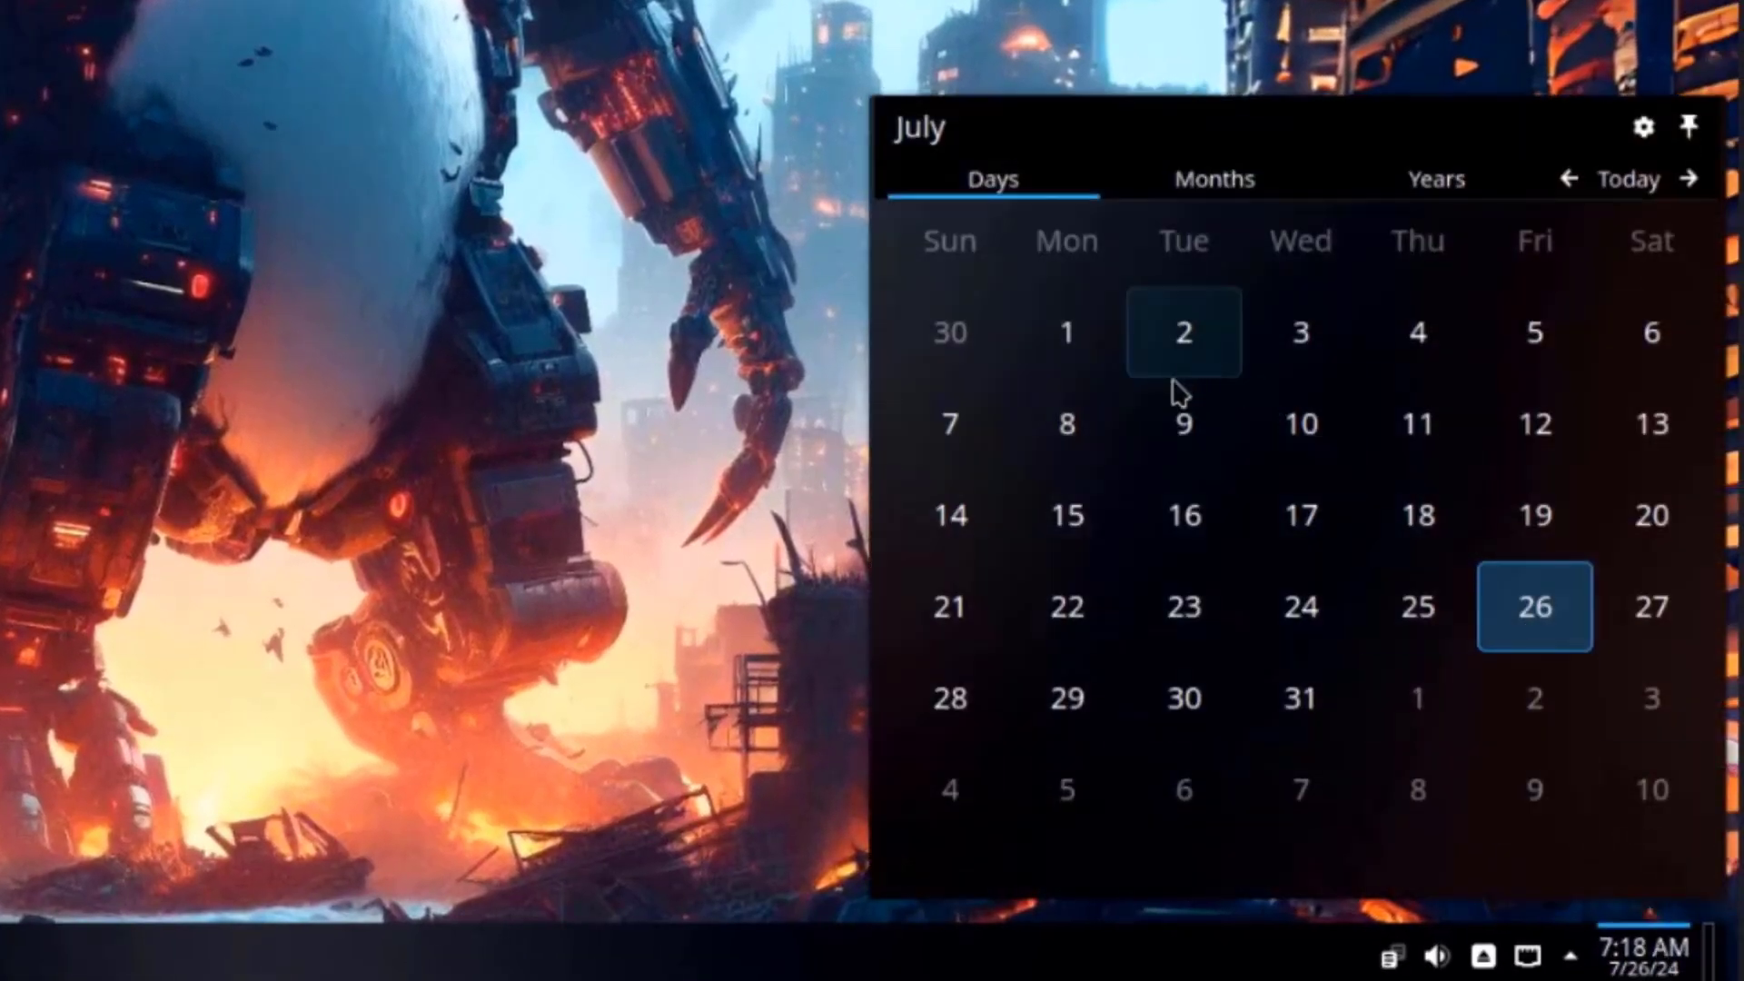
pyautogui.click(1269, 194)
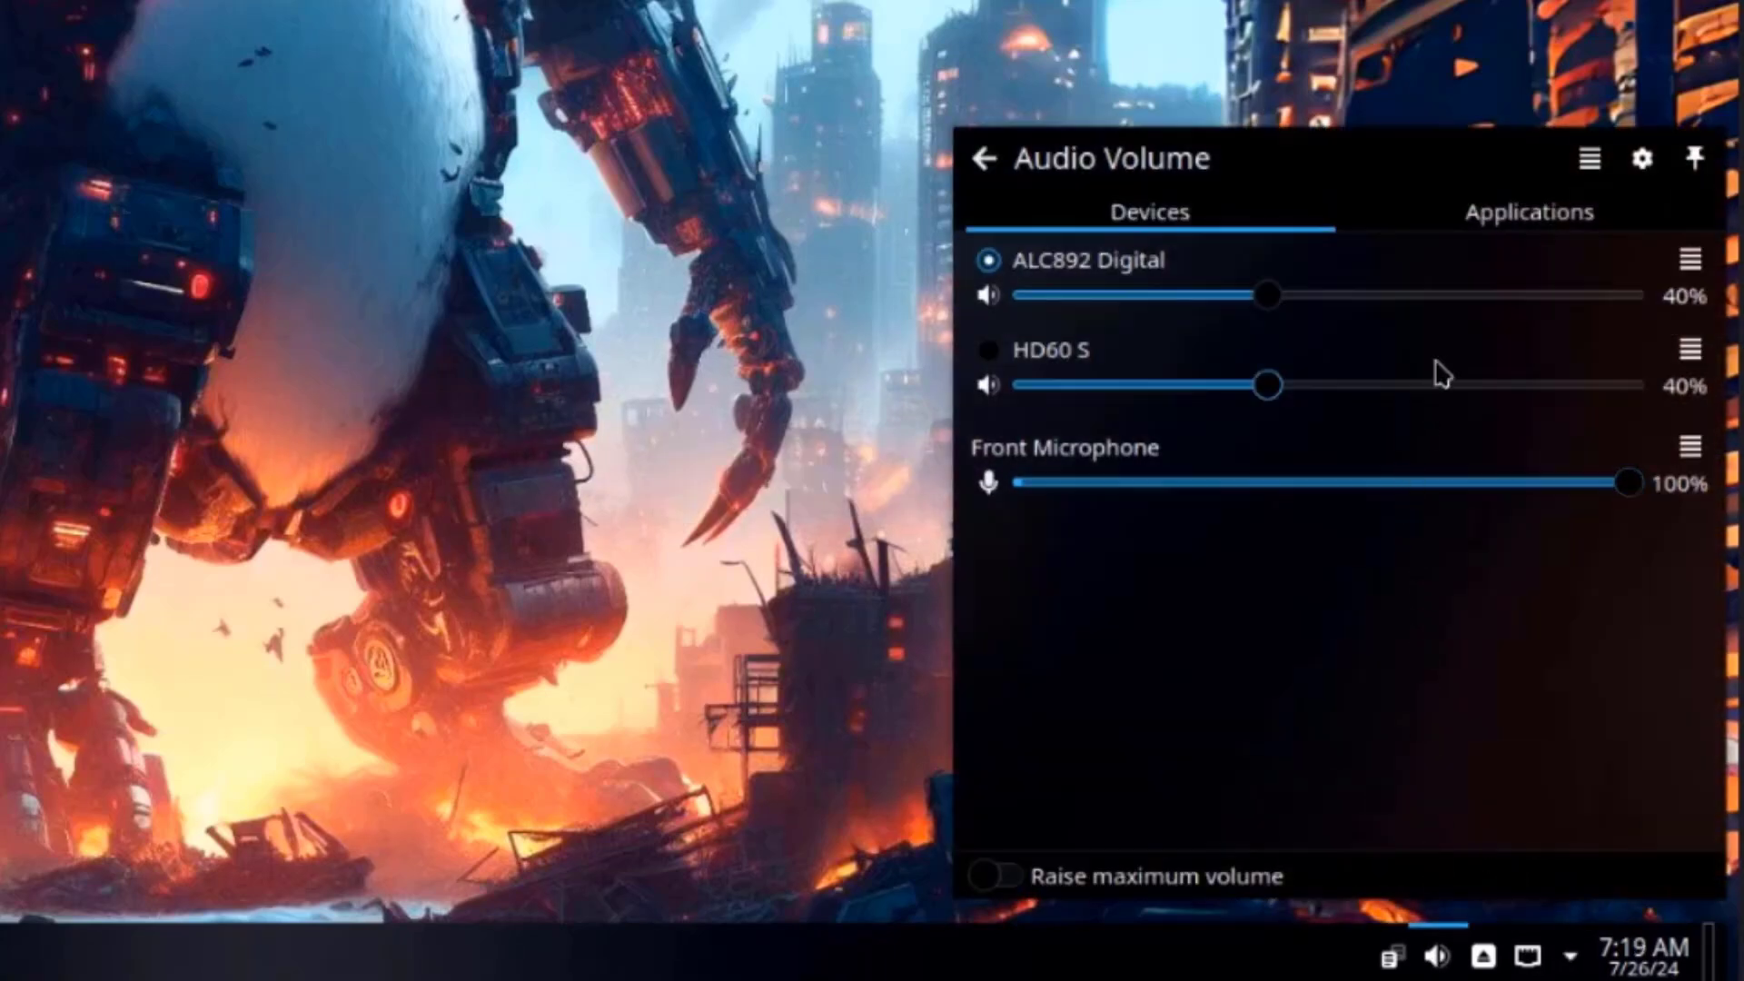
pyautogui.click(1504, 218)
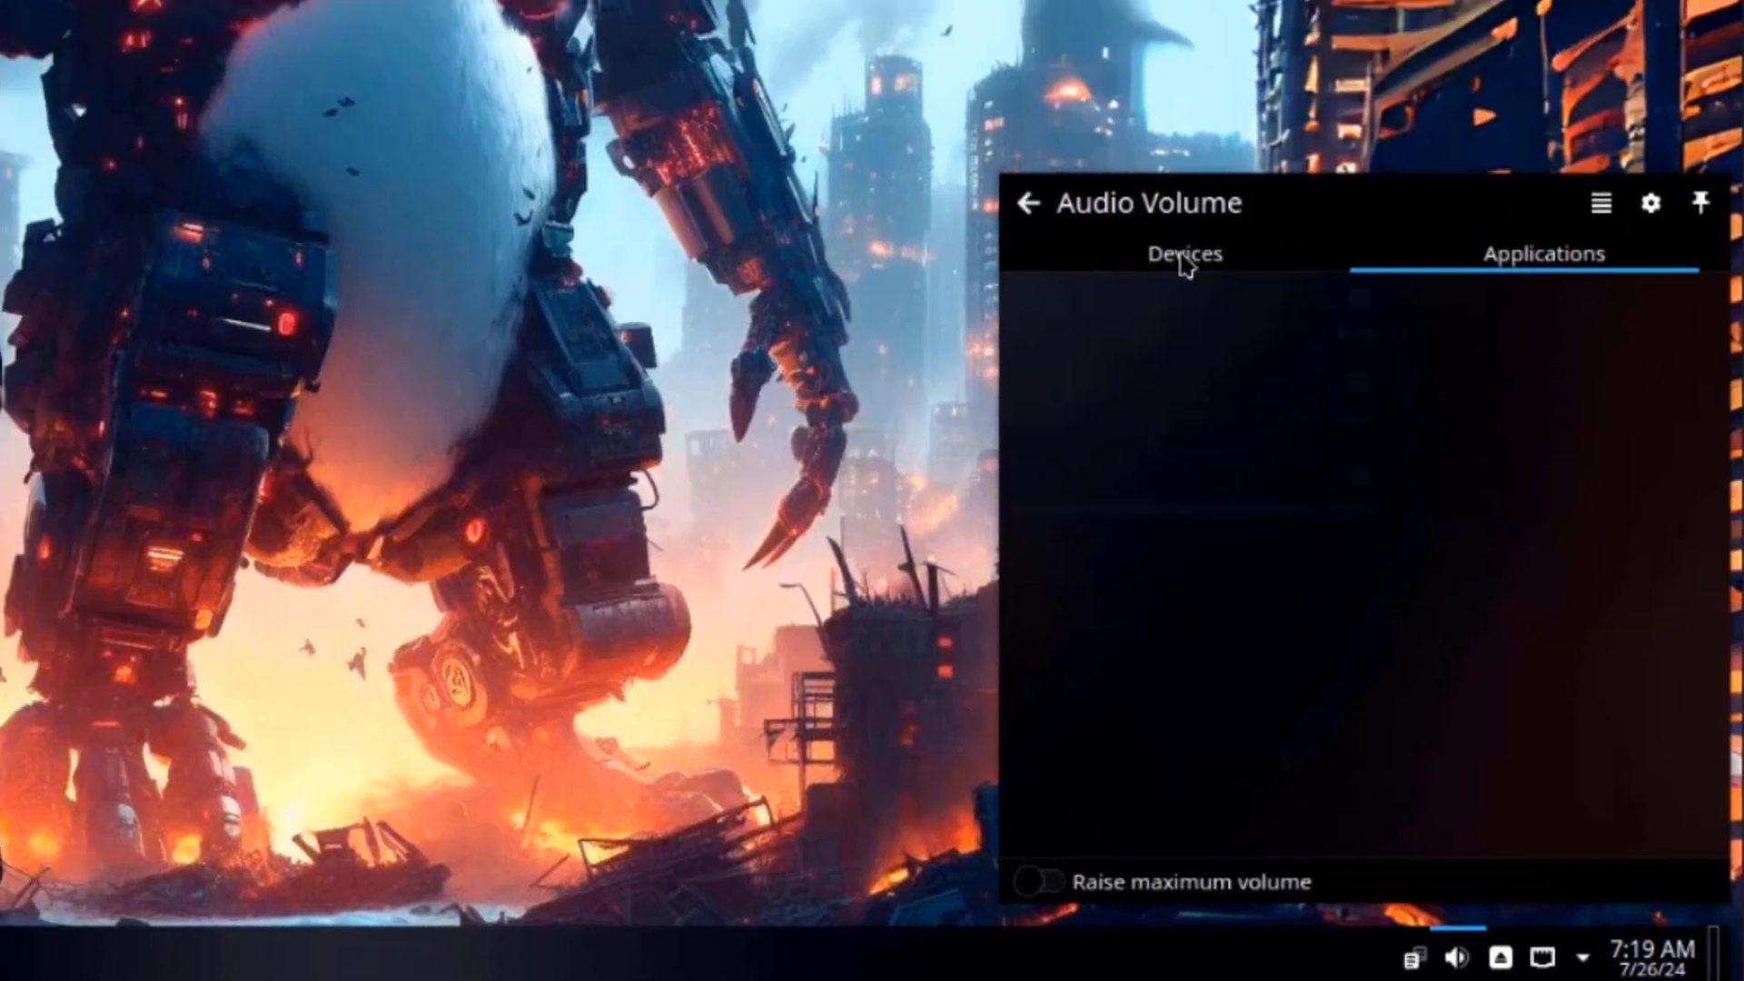
pyautogui.click(1113, 218)
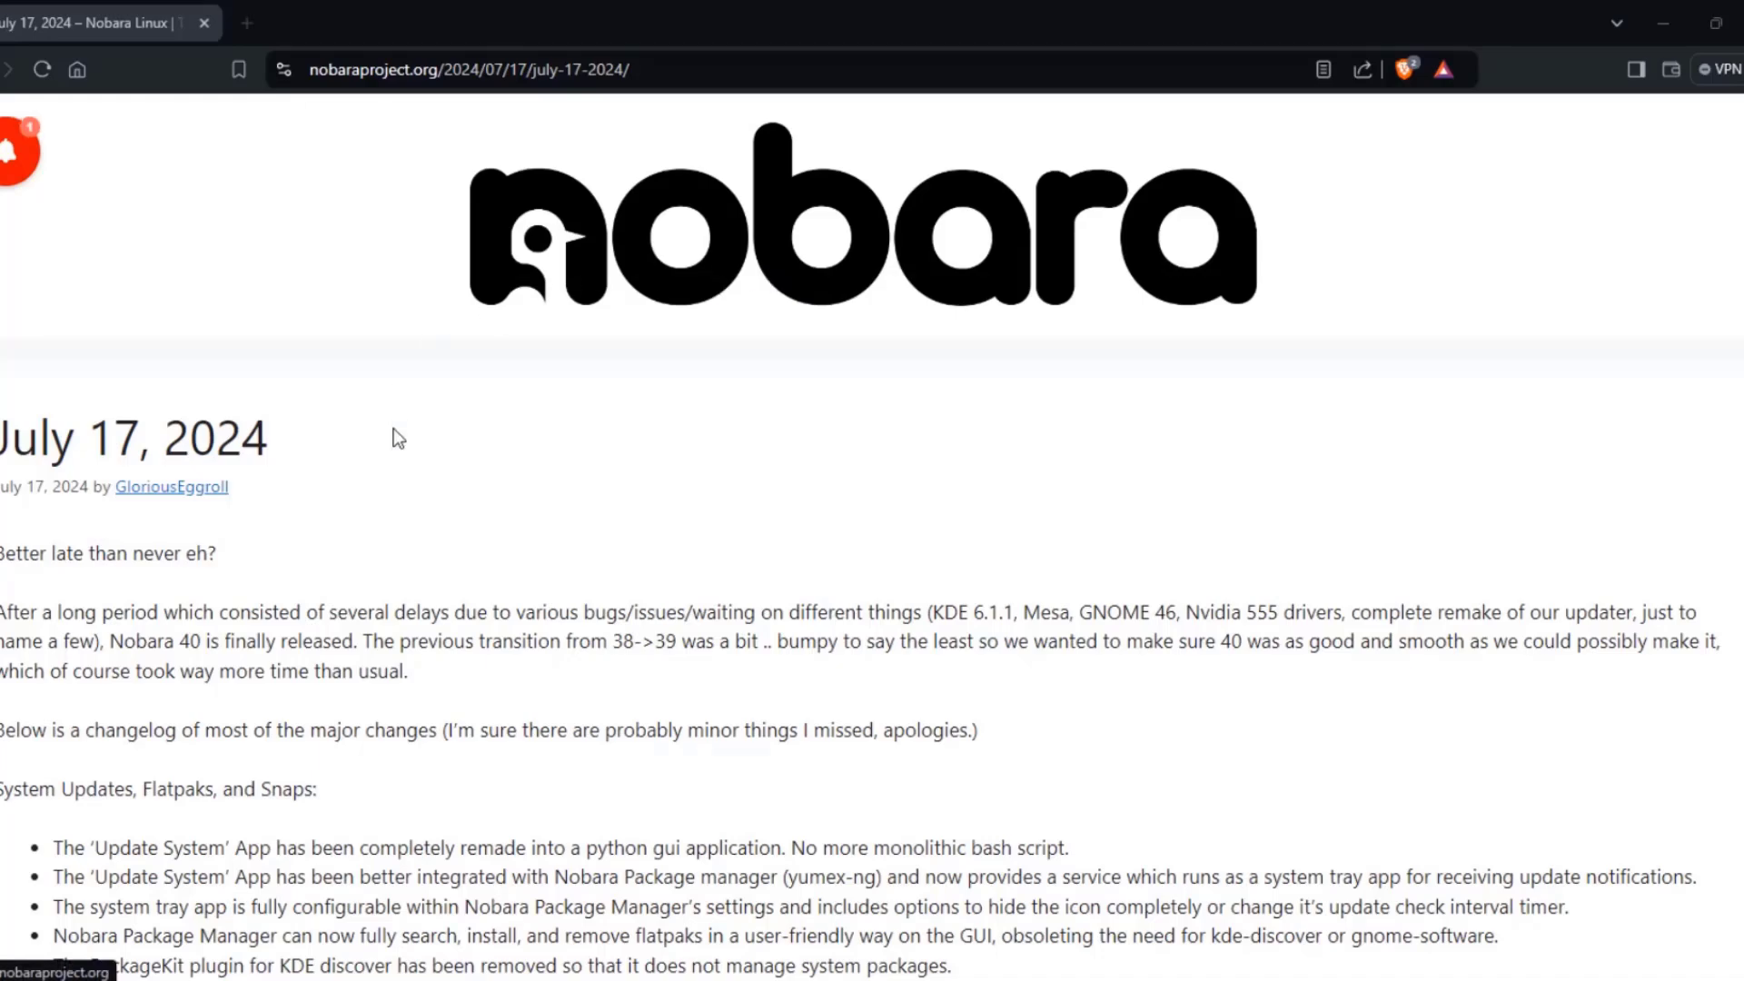
pyautogui.scroll(-4, 394, 438)
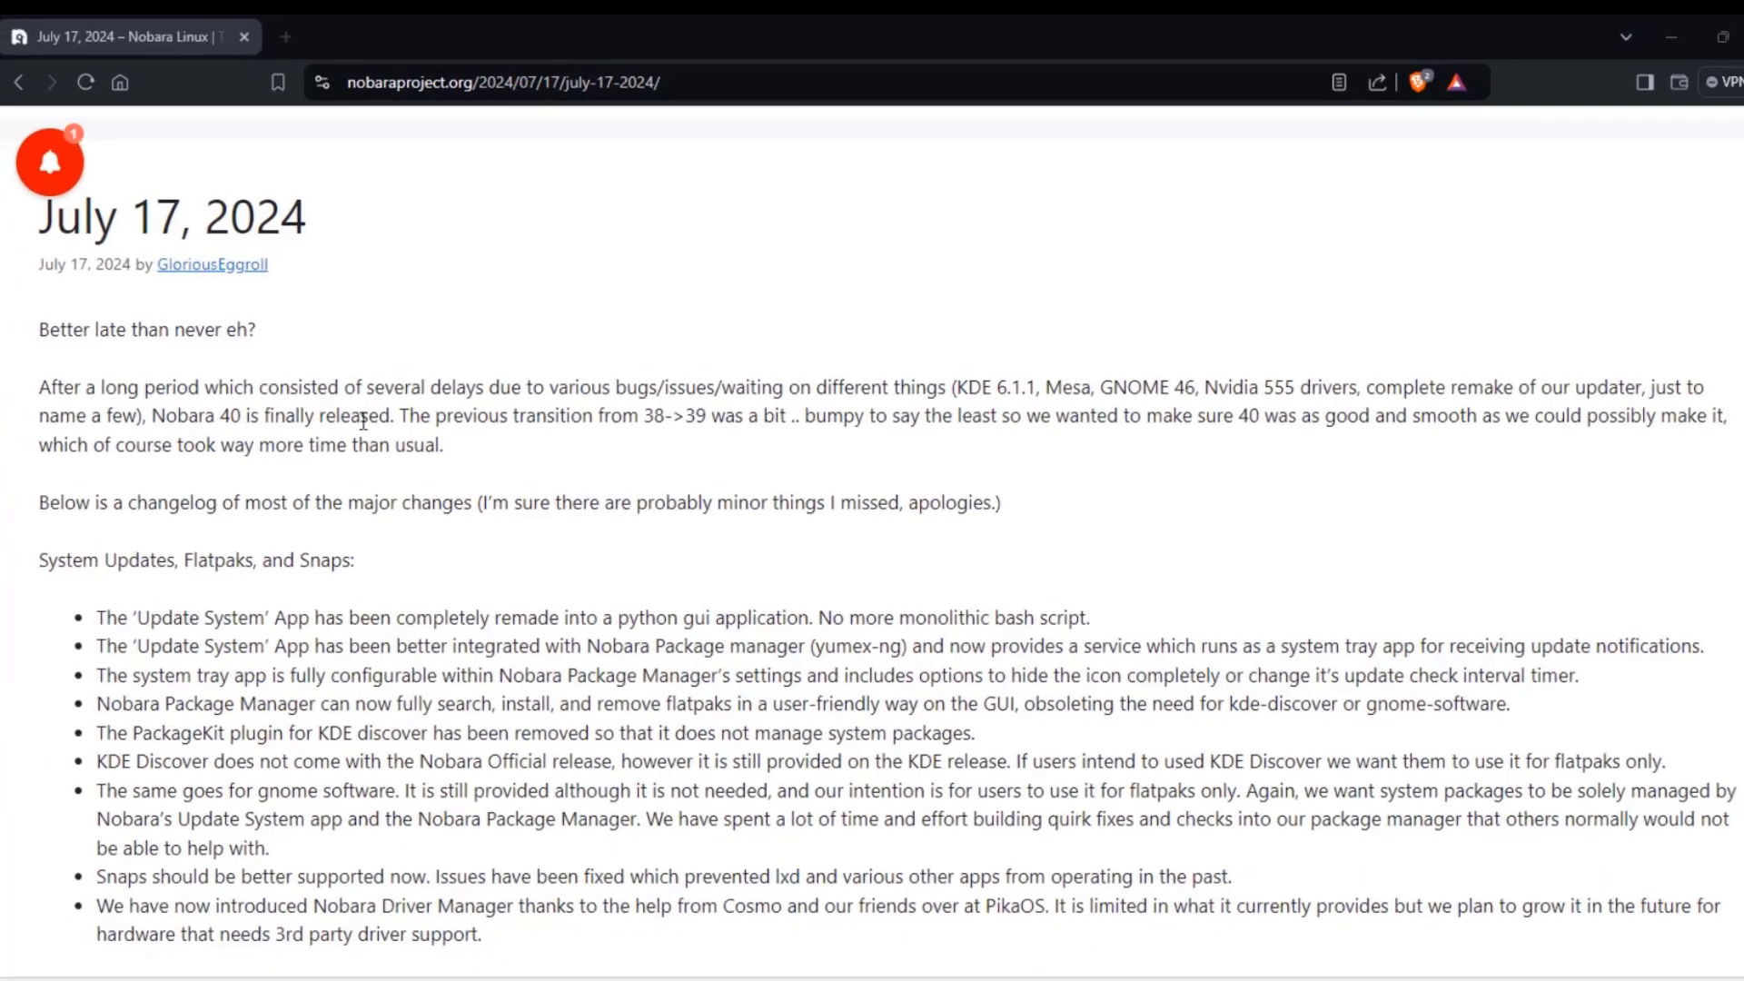
pyautogui.scroll(-3, 367, 579)
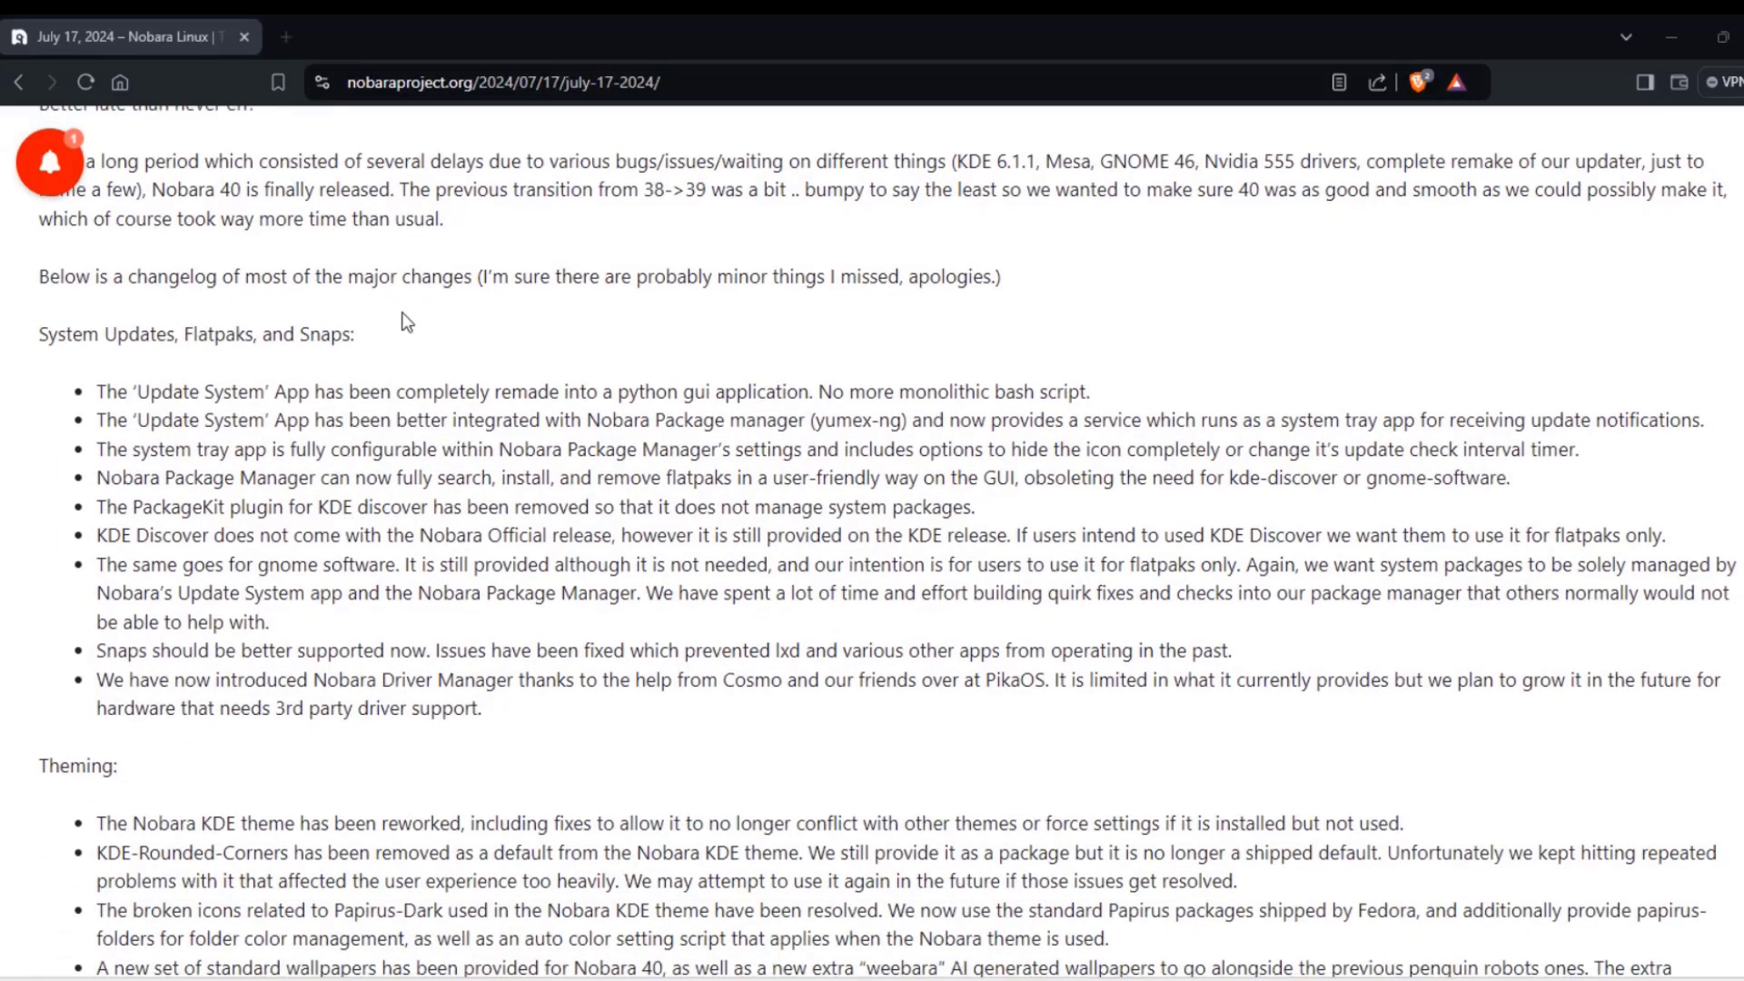
pyautogui.moveTo(385, 333); pyautogui.dragTo(2, 337)
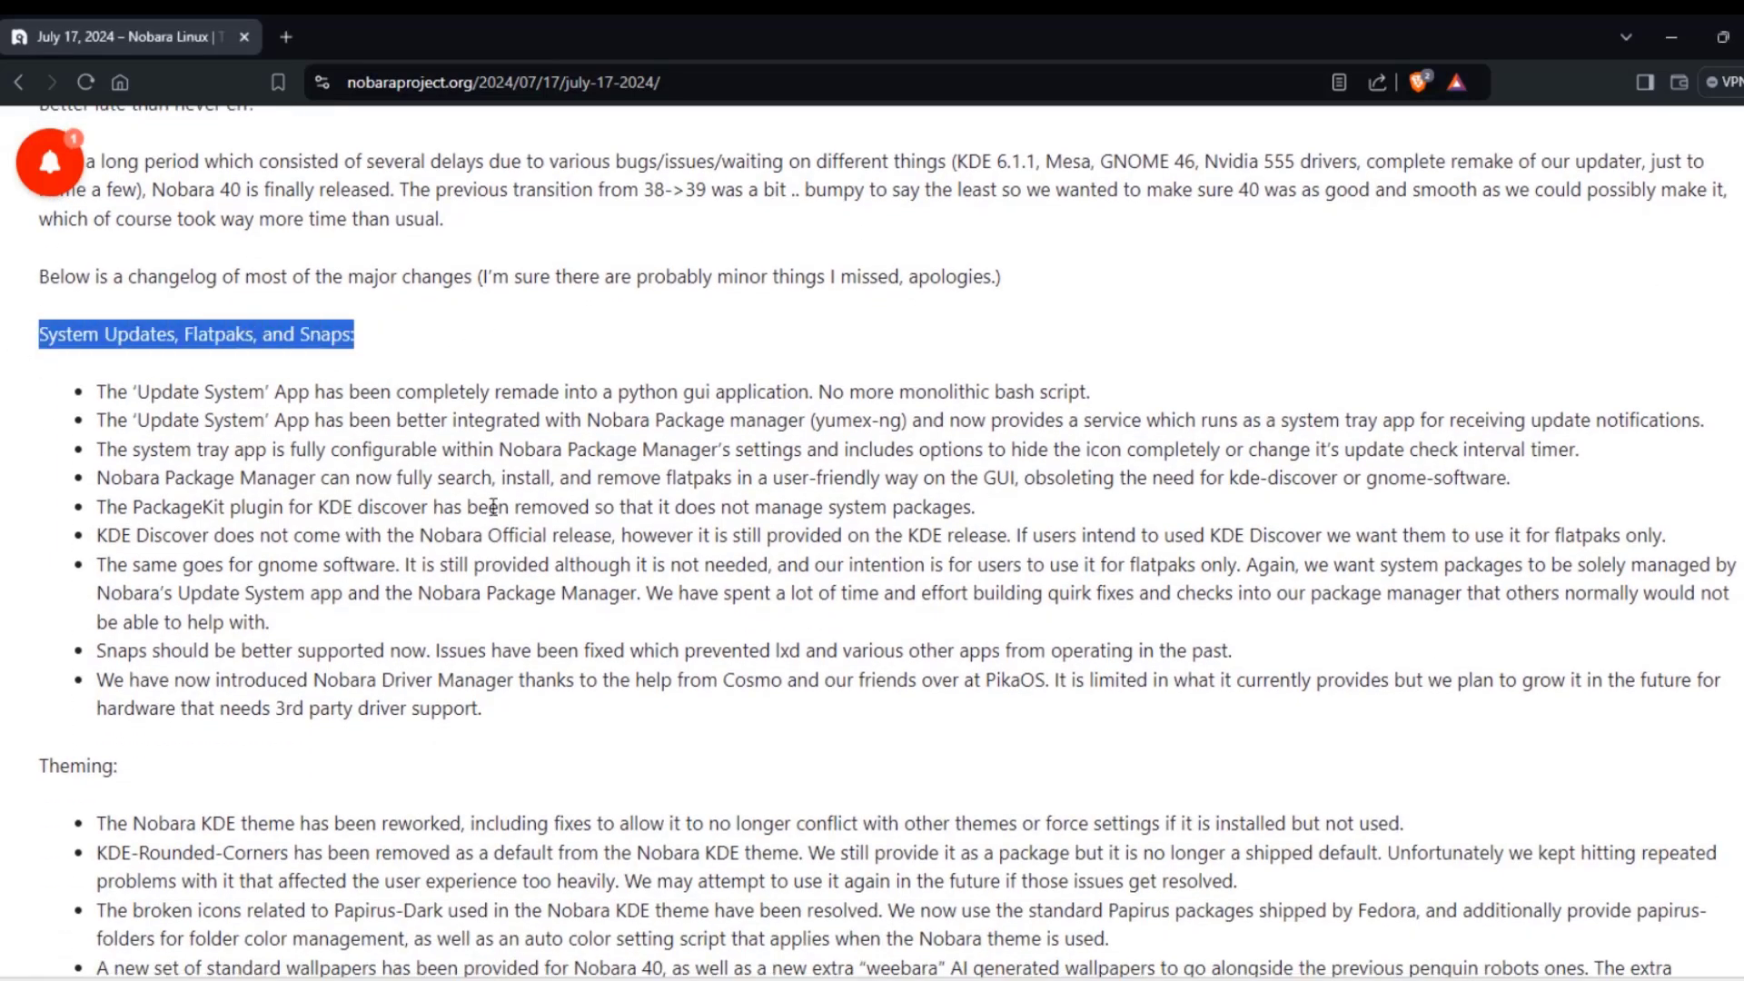
pyautogui.scroll(-8, 493, 506)
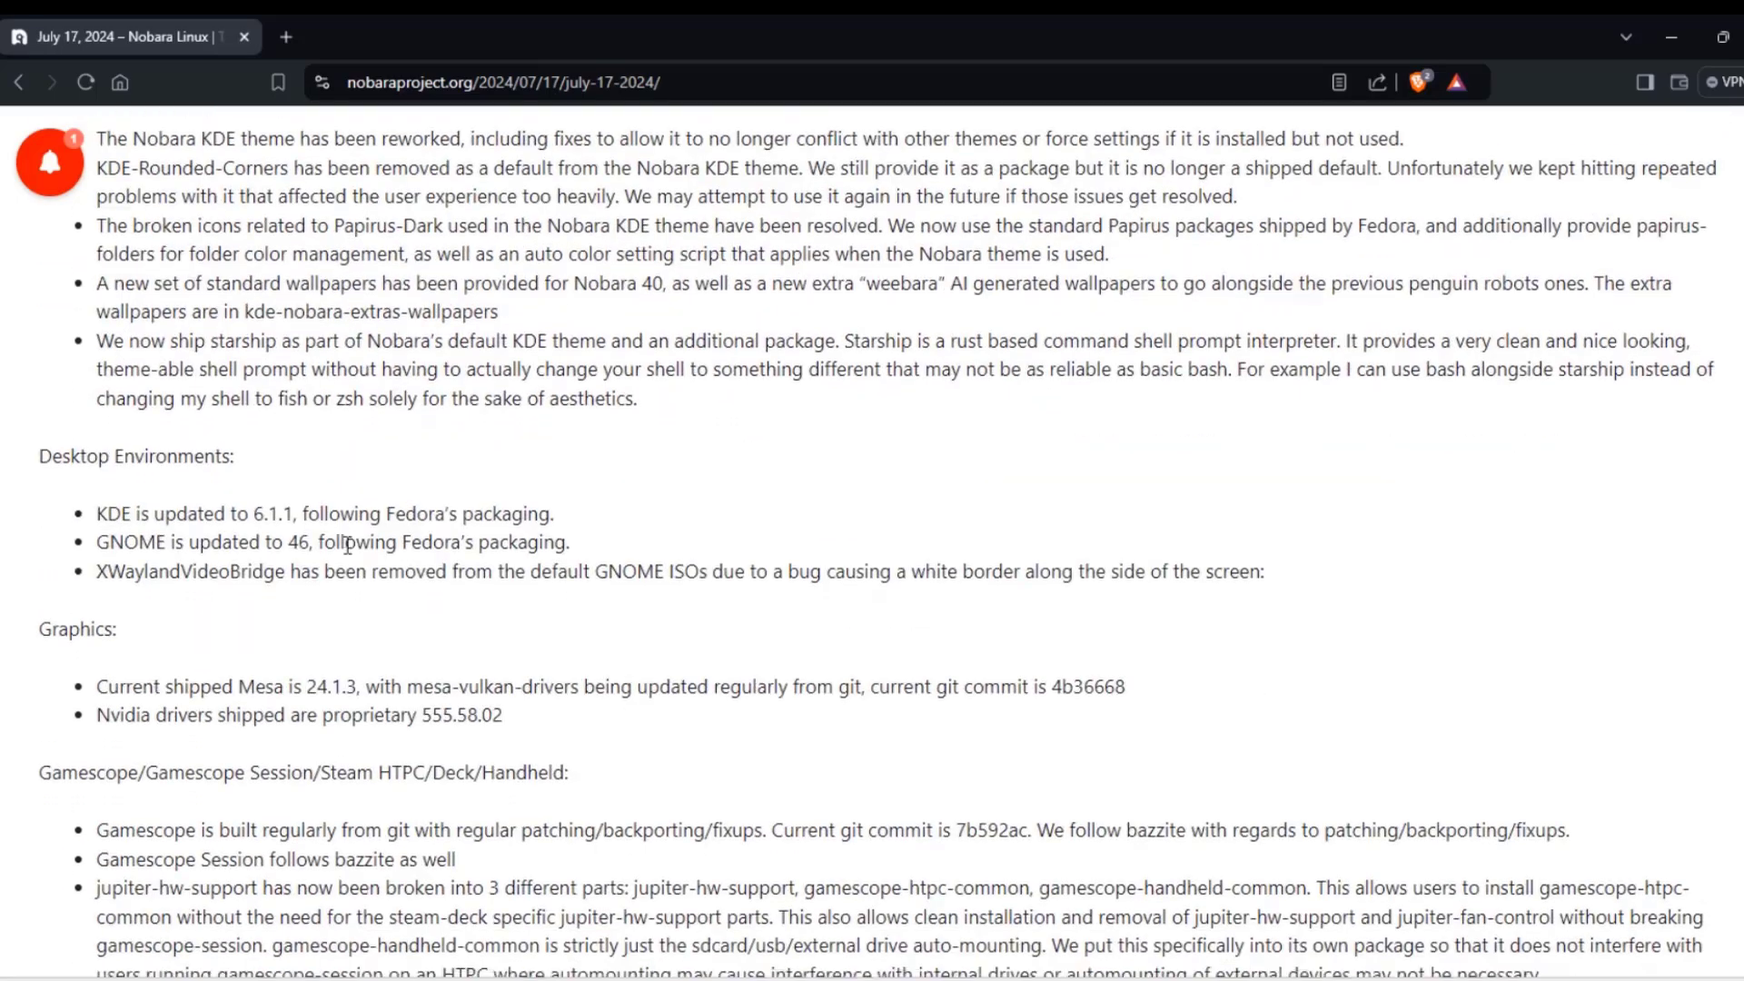
pyautogui.scroll(-15, 348, 545)
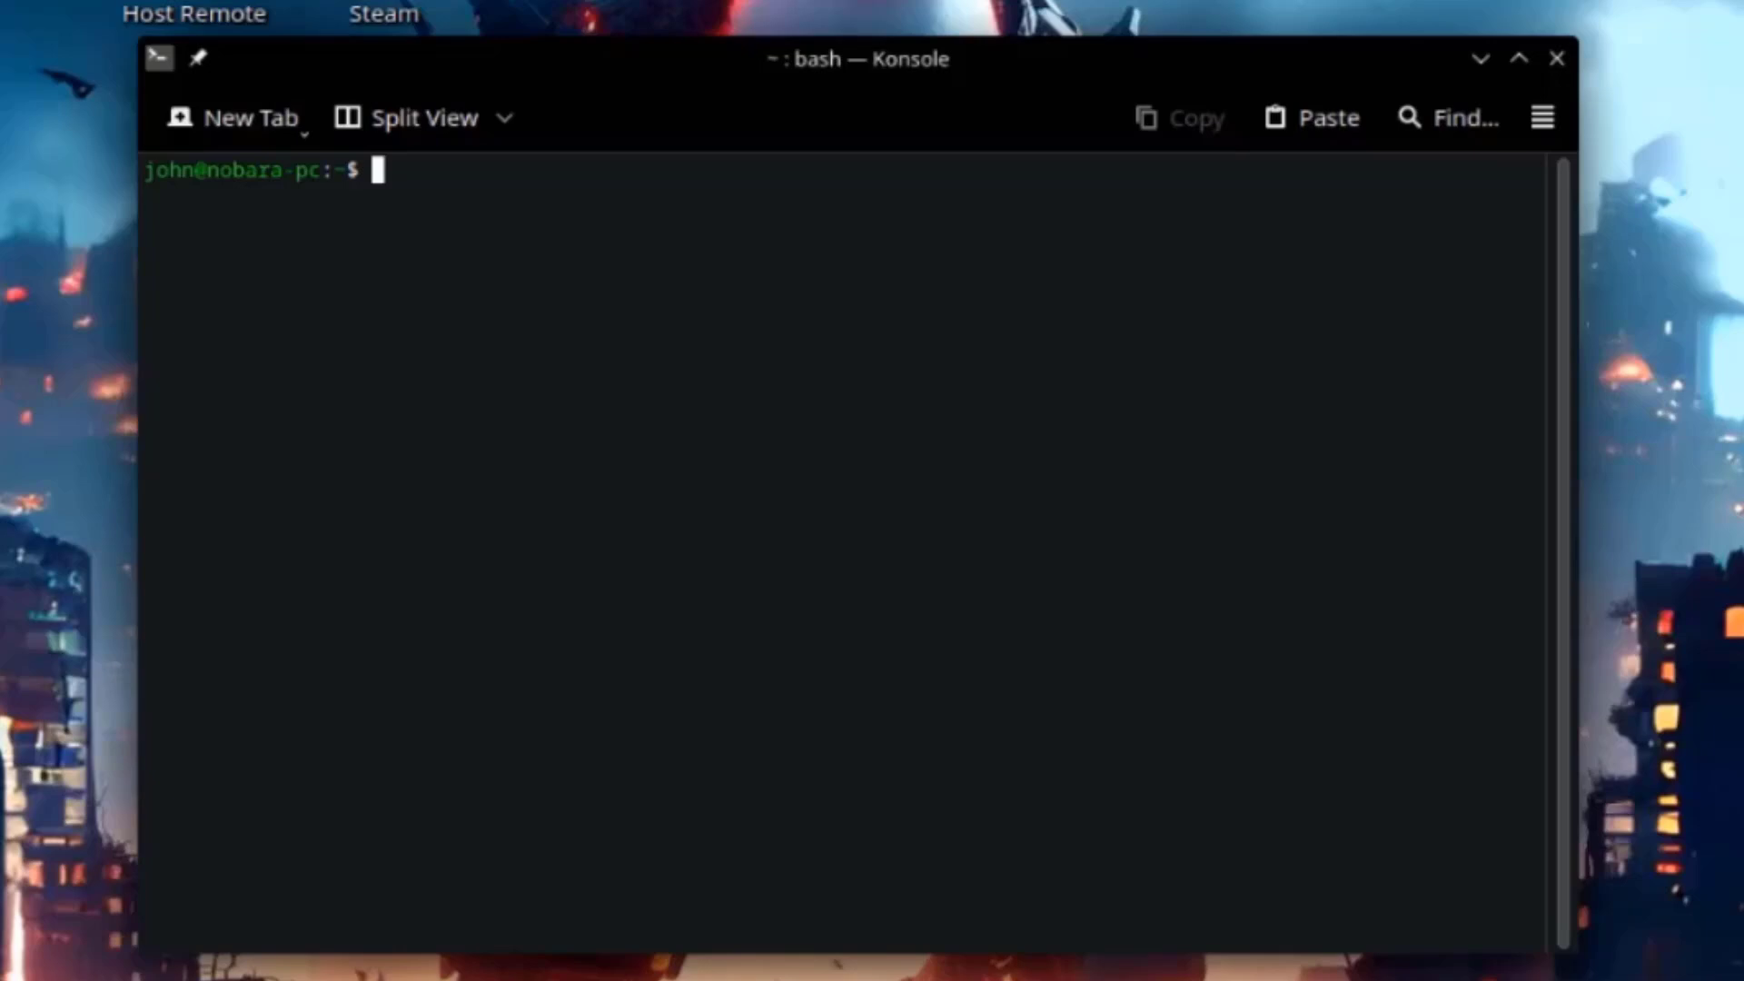
# Run 'sudo dnf install vlc', enter the account password and confirm installing the 12 packages.
pyautogui.write('sudo dnf install vlc')
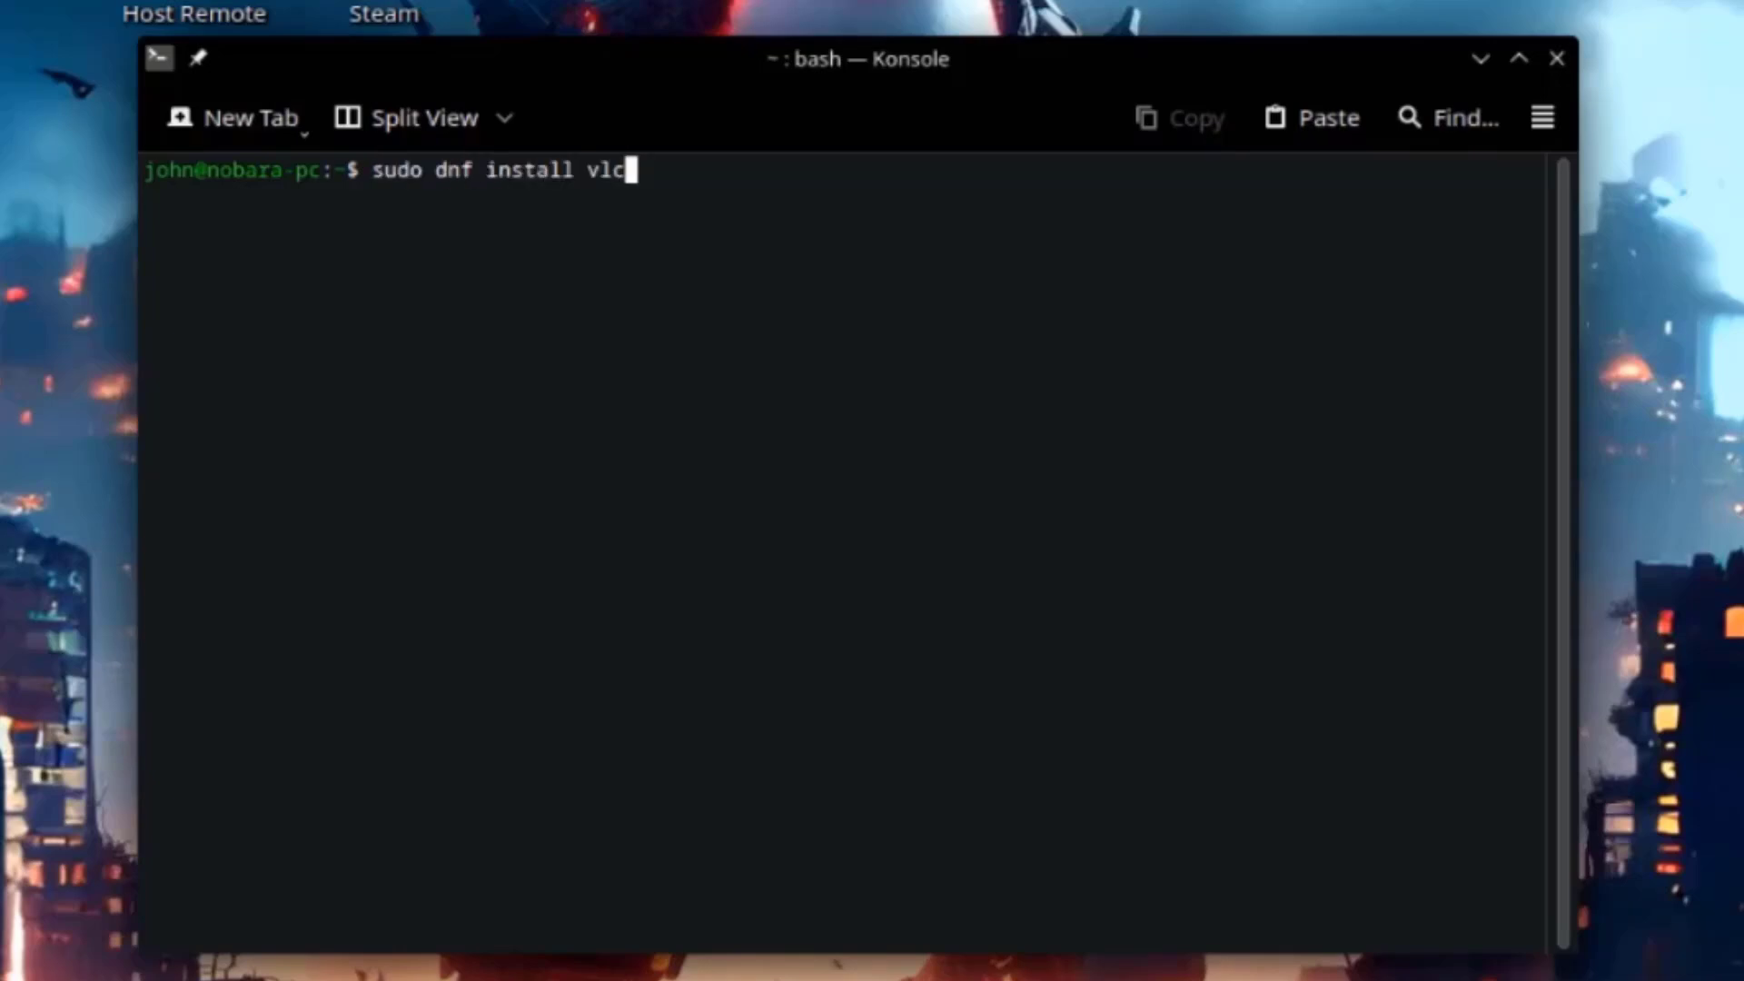
pyautogui.press('Return')
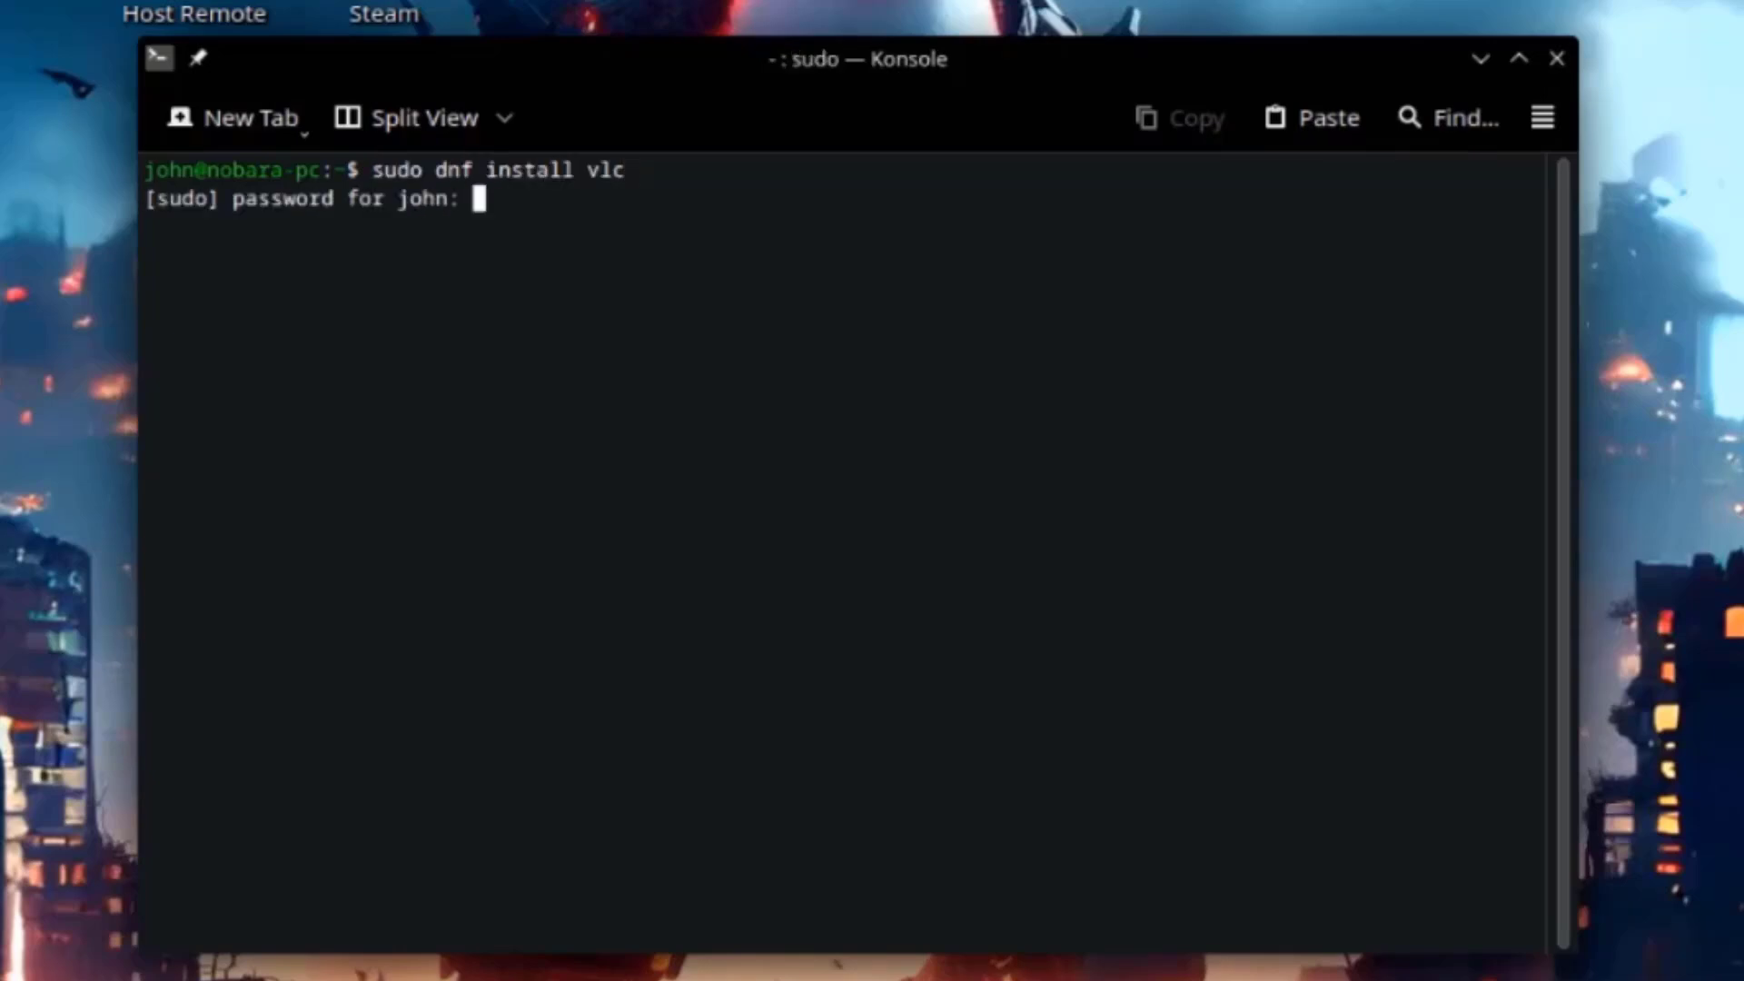
pyautogui.press('Return')
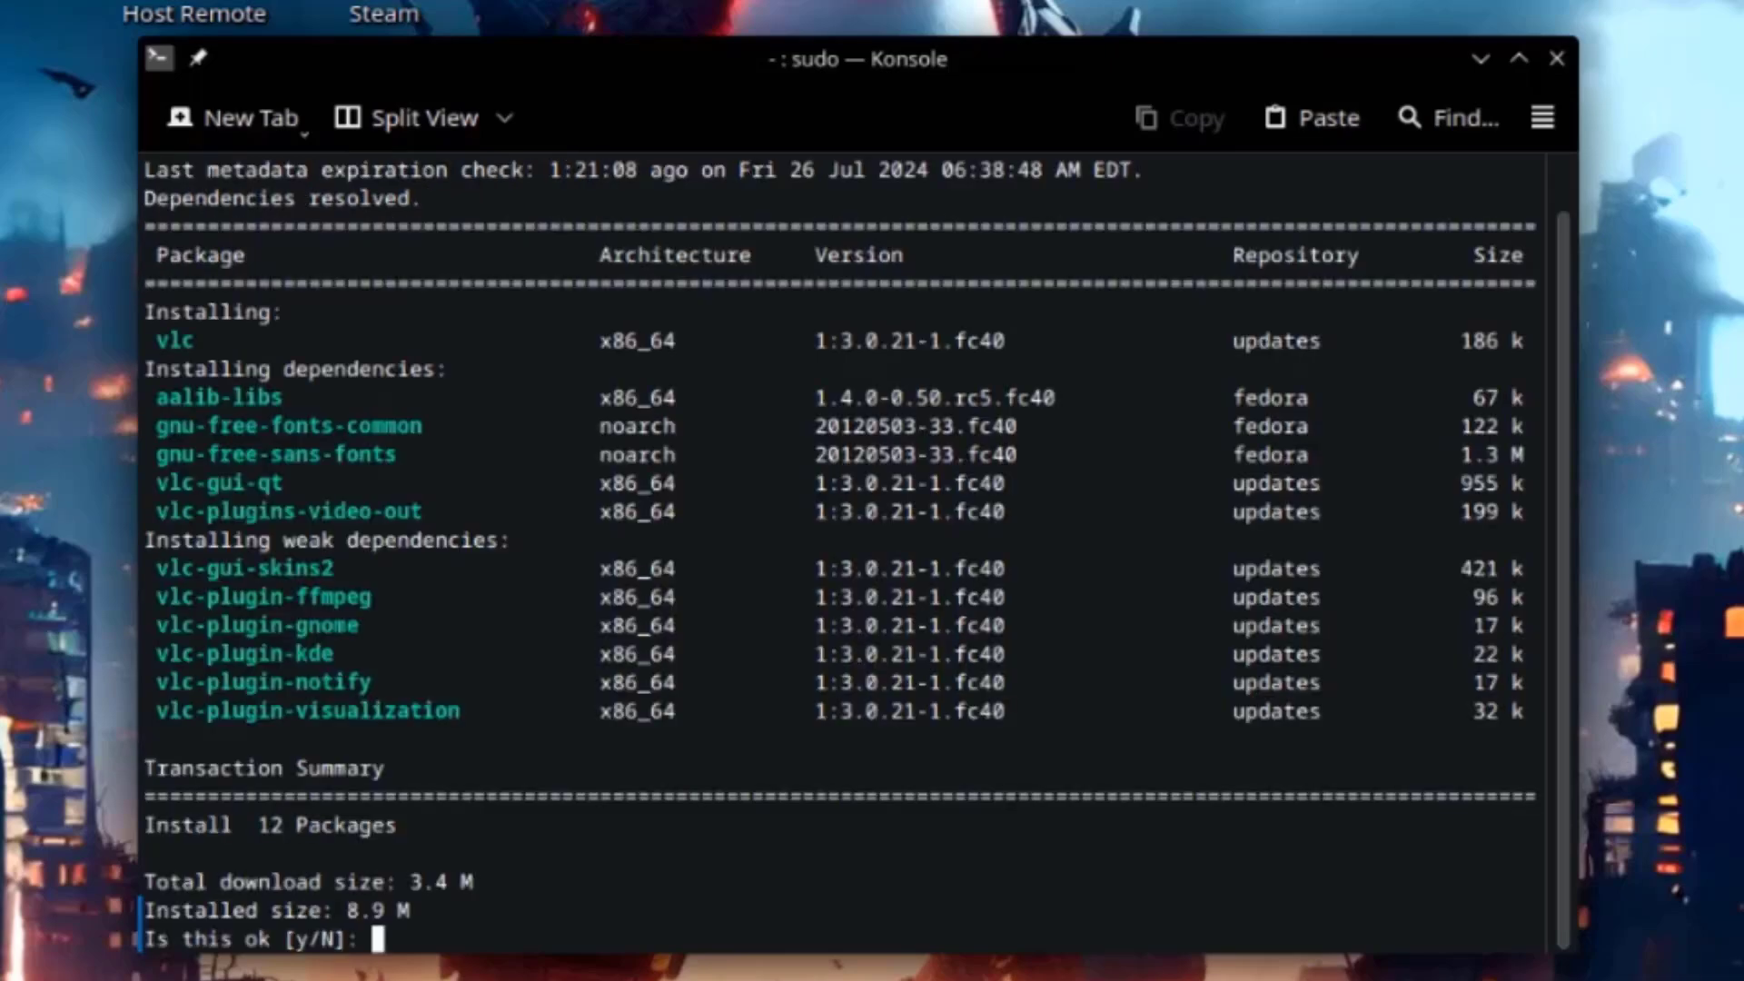
pyautogui.write('y')
pyautogui.press('Return')
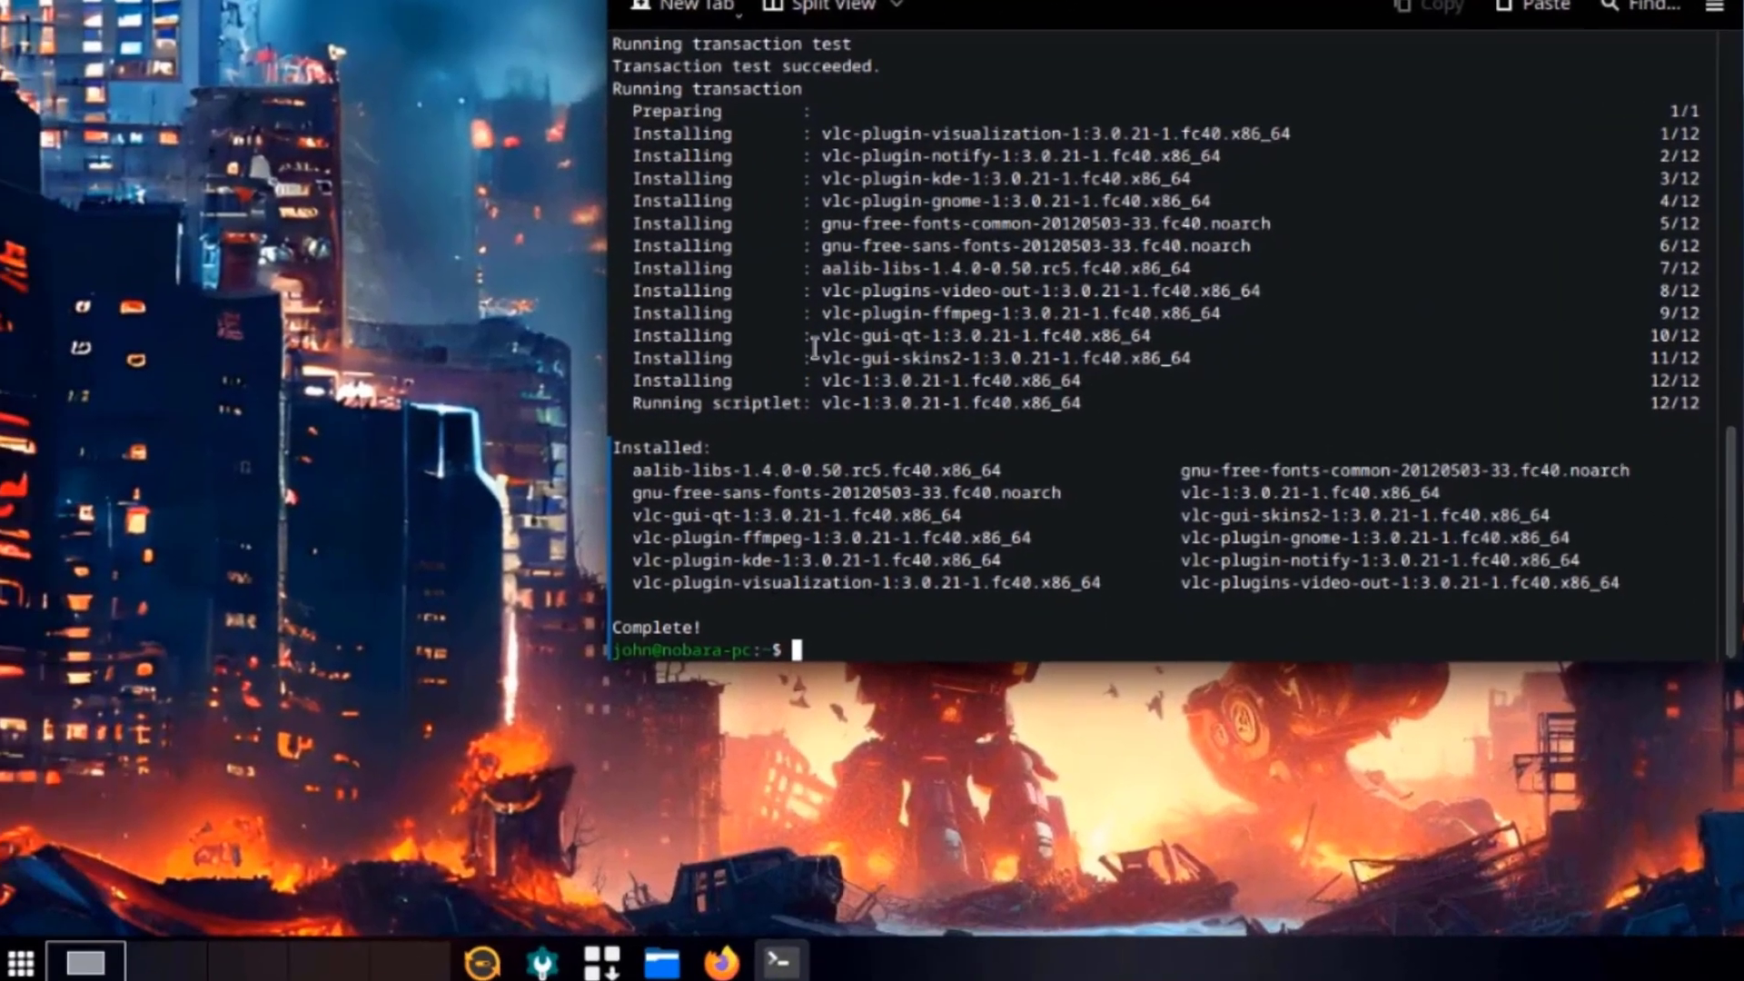
# Search 'vlc' in the launcher, start VLC media player and accept its privacy policy.
pyautogui.click(19, 950)
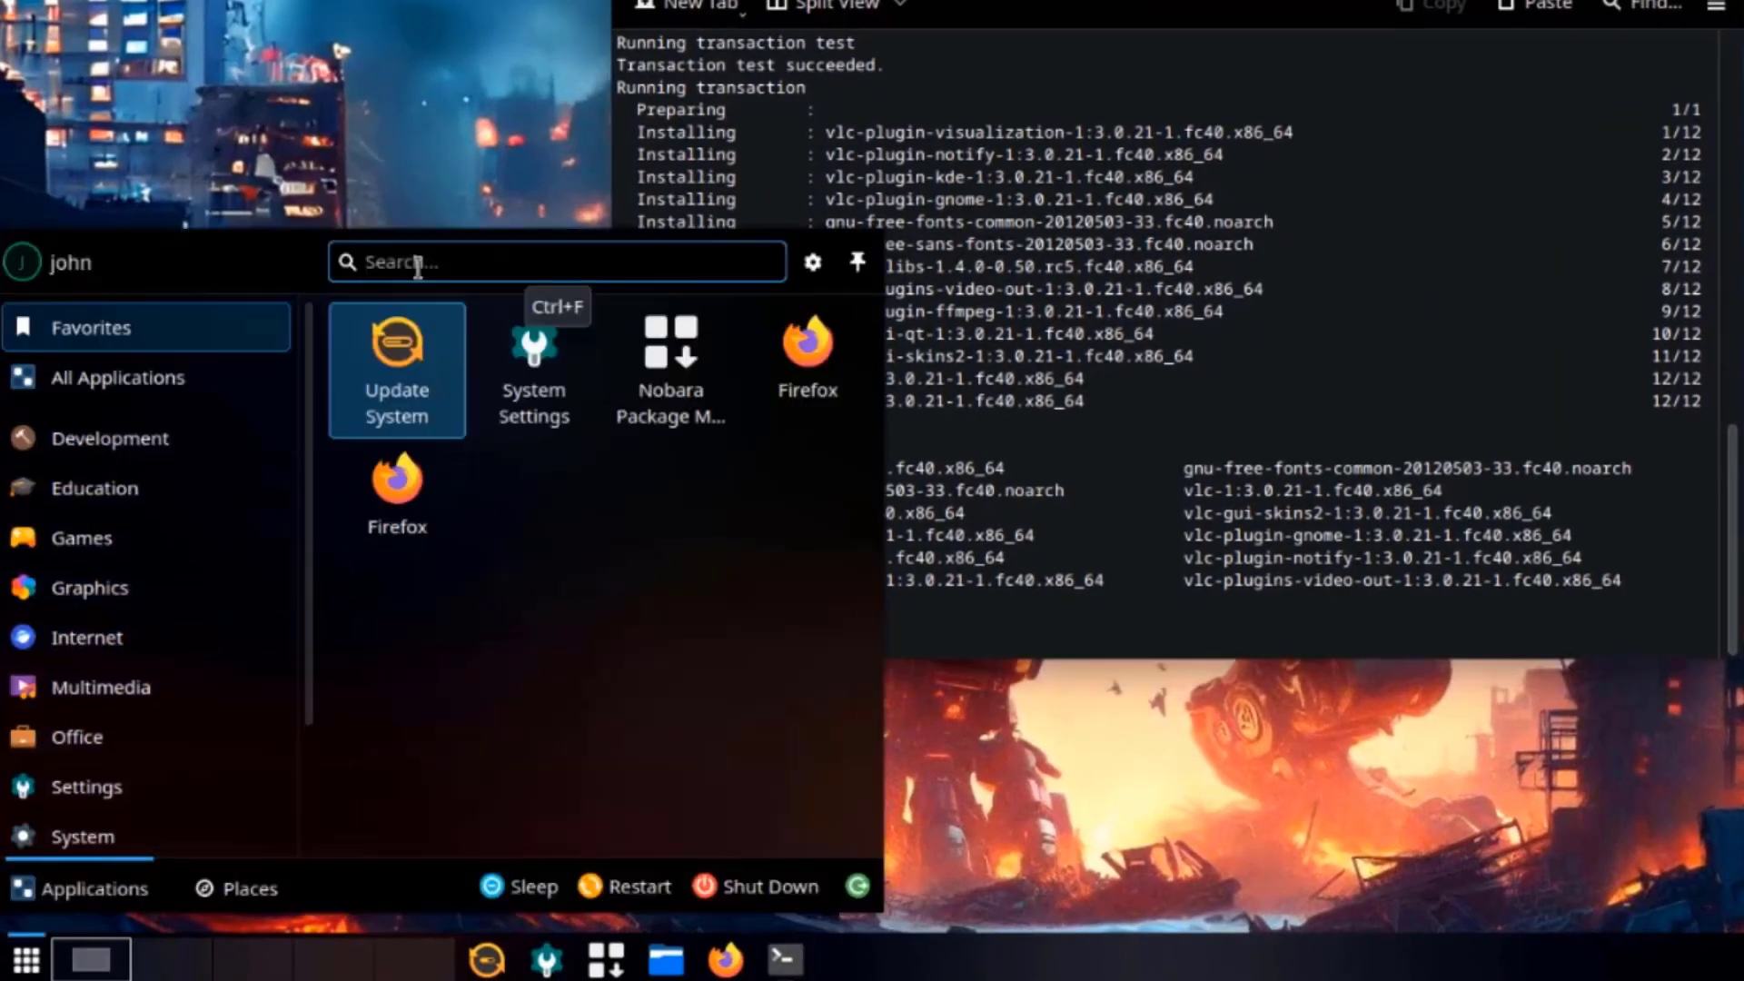
pyautogui.write('vlc')
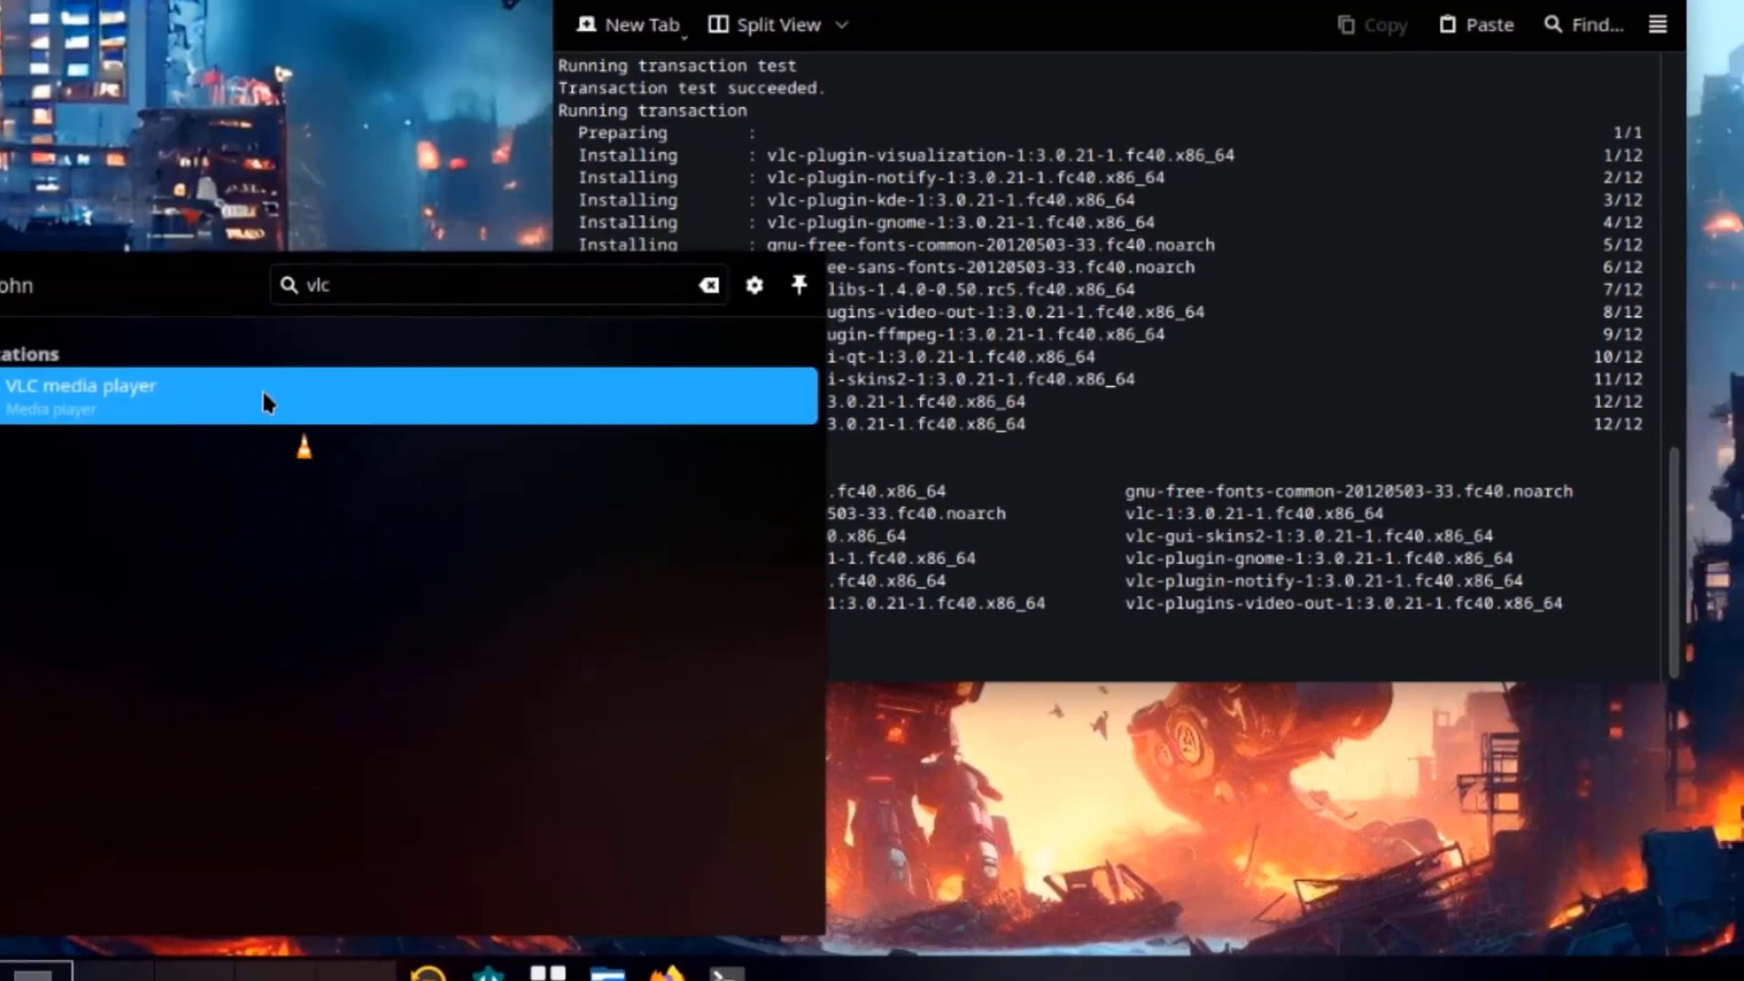
pyautogui.click(265, 402)
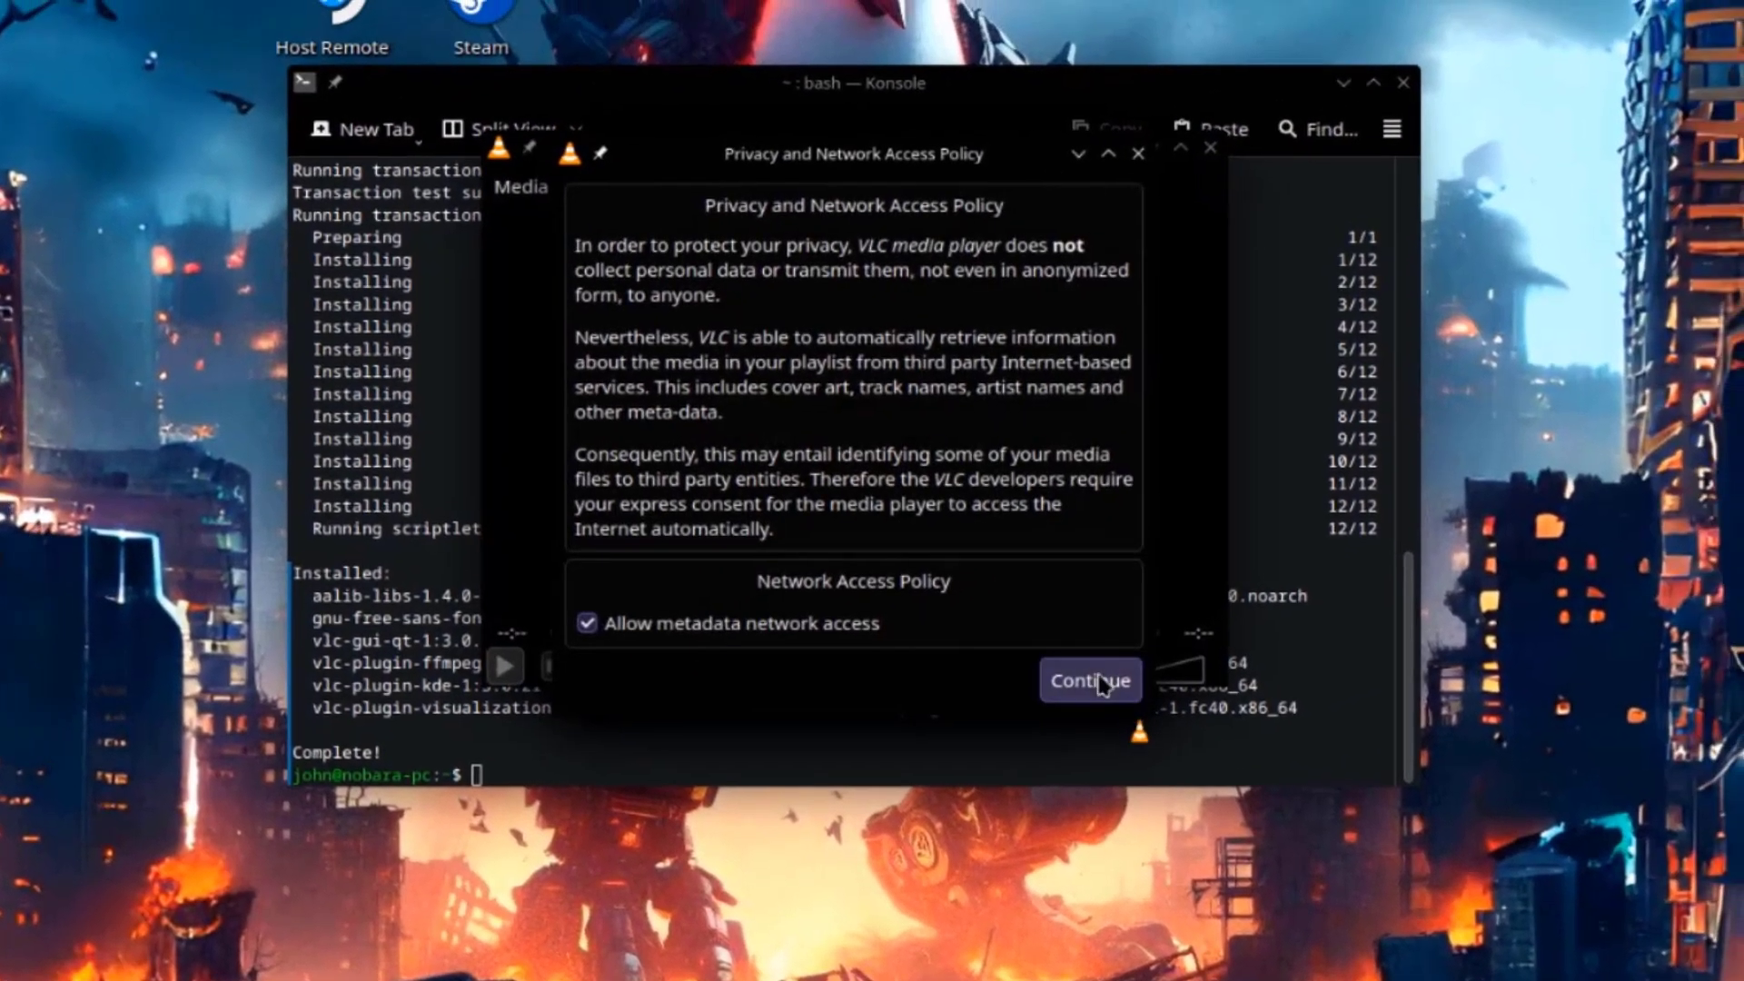
pyautogui.click(1104, 673)
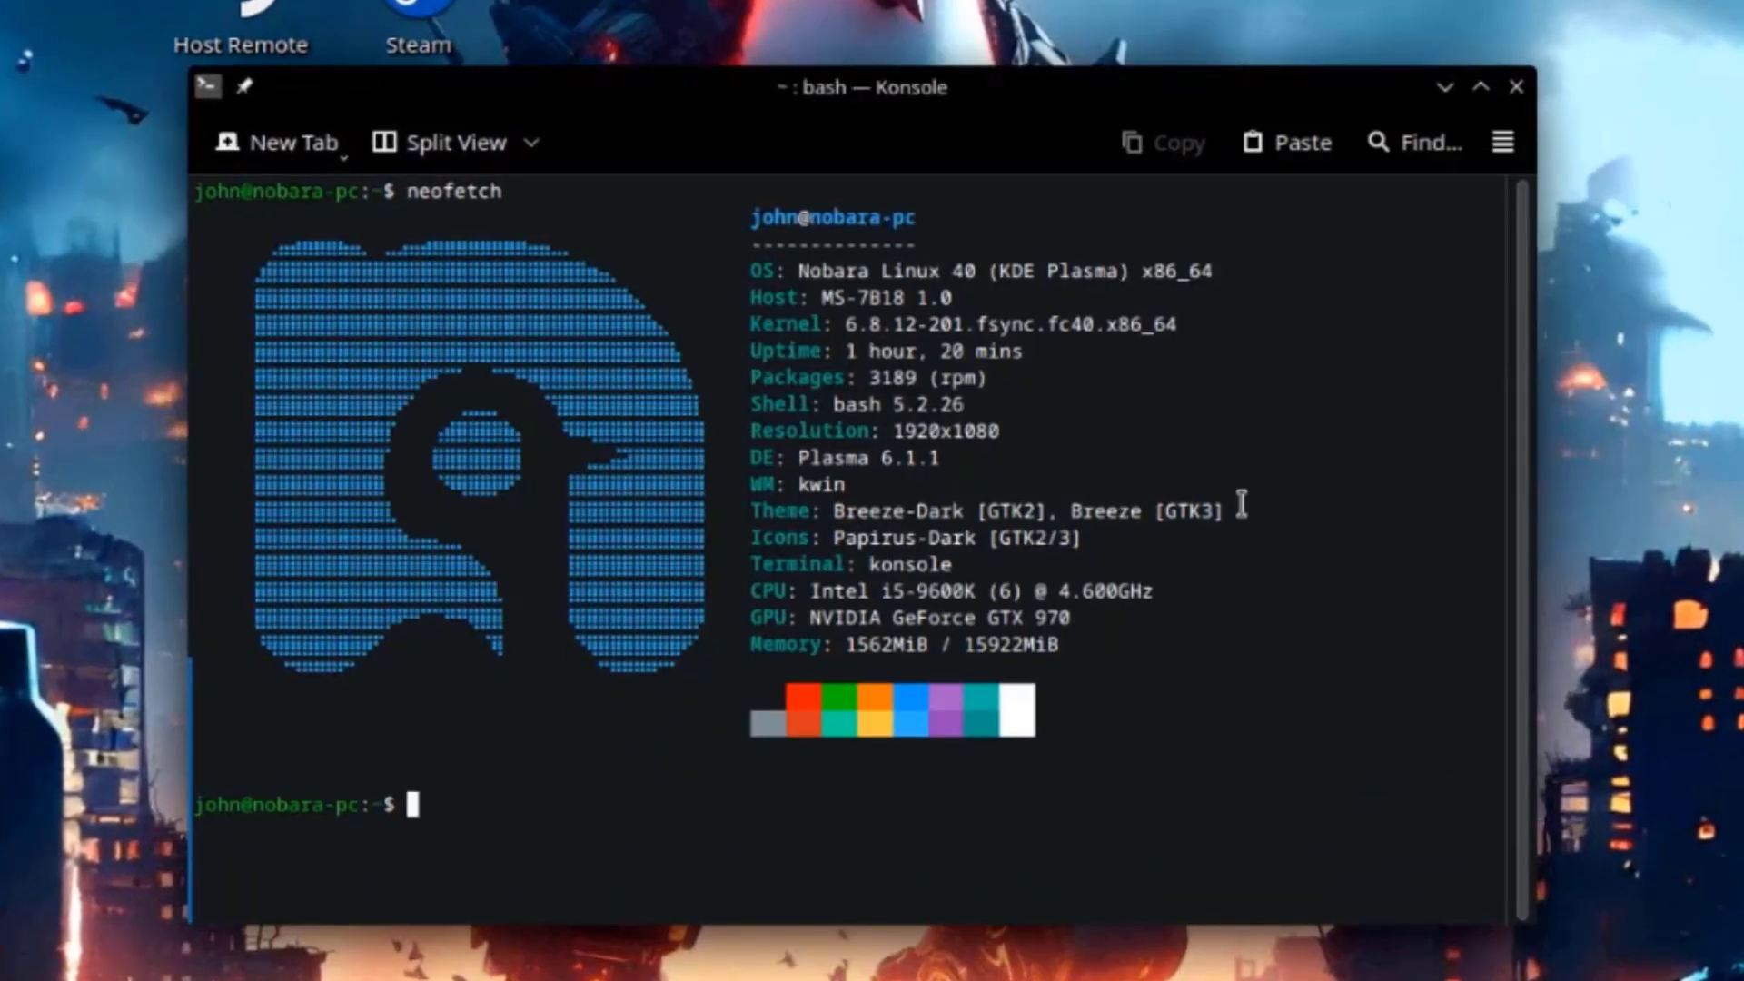